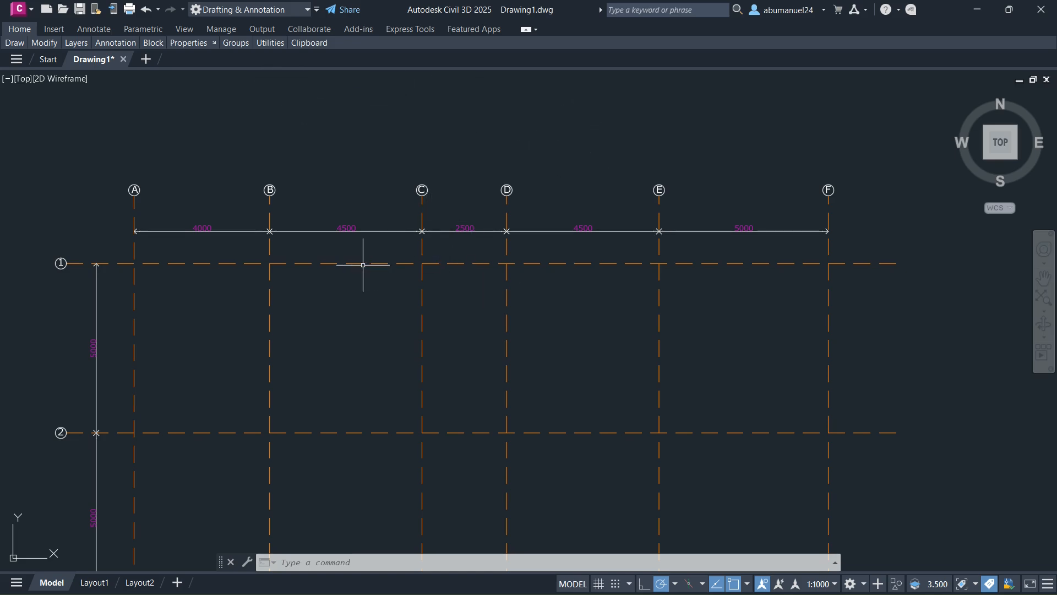
- Examine the overall layout of the structural grid drawing and the labels of its vertical and horizontal grid lines
scroll(167, 235, up, 2)
scroll(266, 207, down, 2)
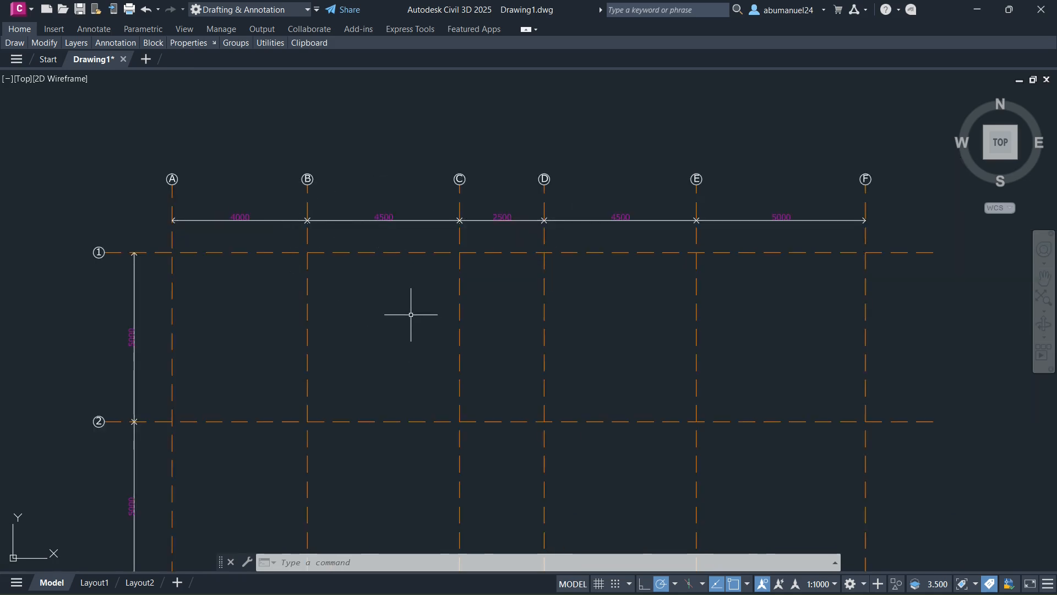
scroll(379, 204, down, 4)
scroll(362, 197, up, 4)
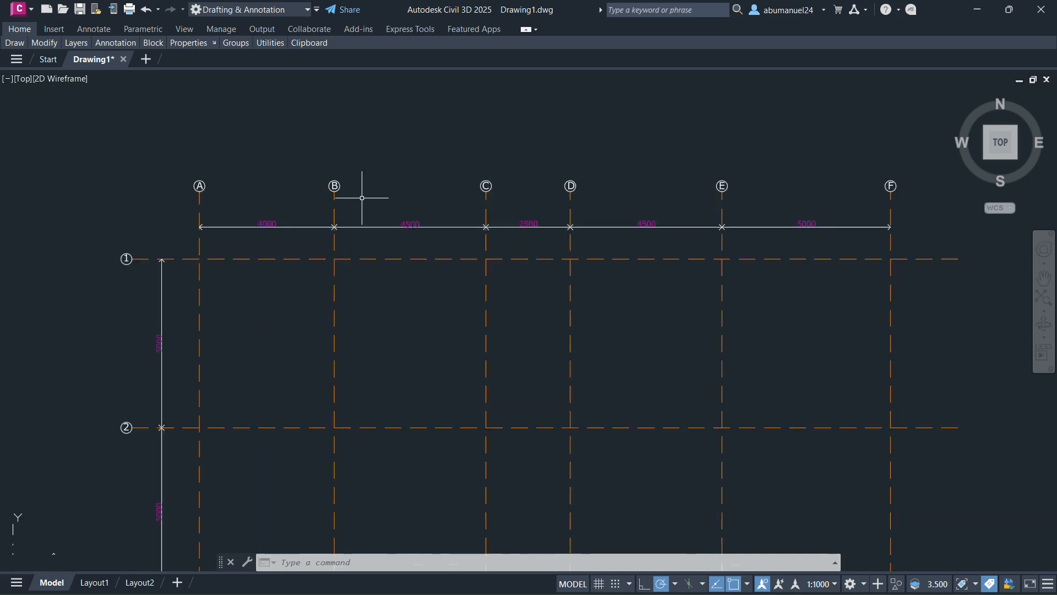
scroll(361, 198, up, 2)
scroll(361, 198, down, 2)
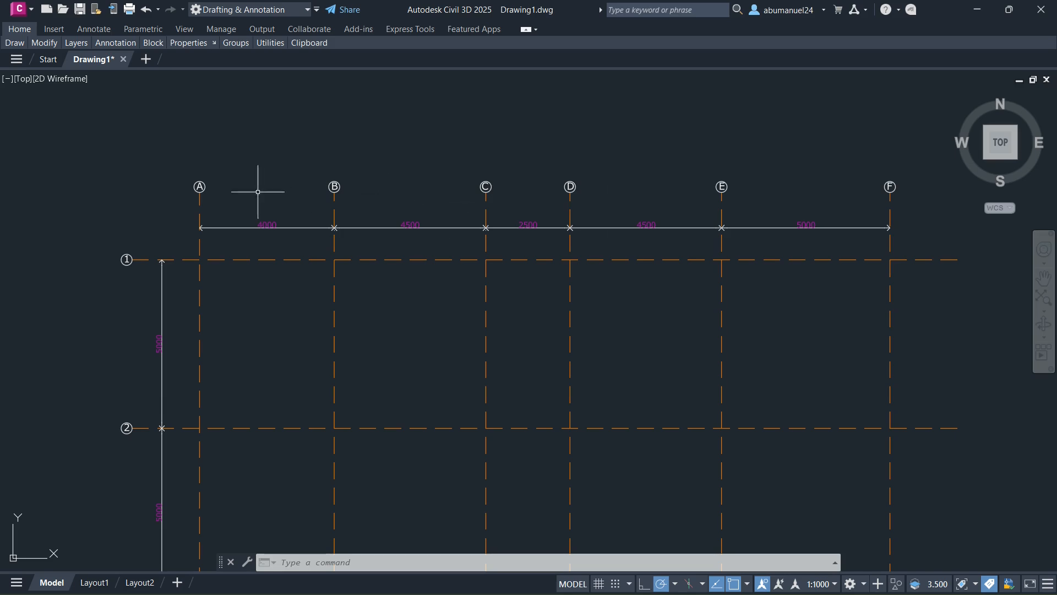
scroll(290, 170, down, 2)
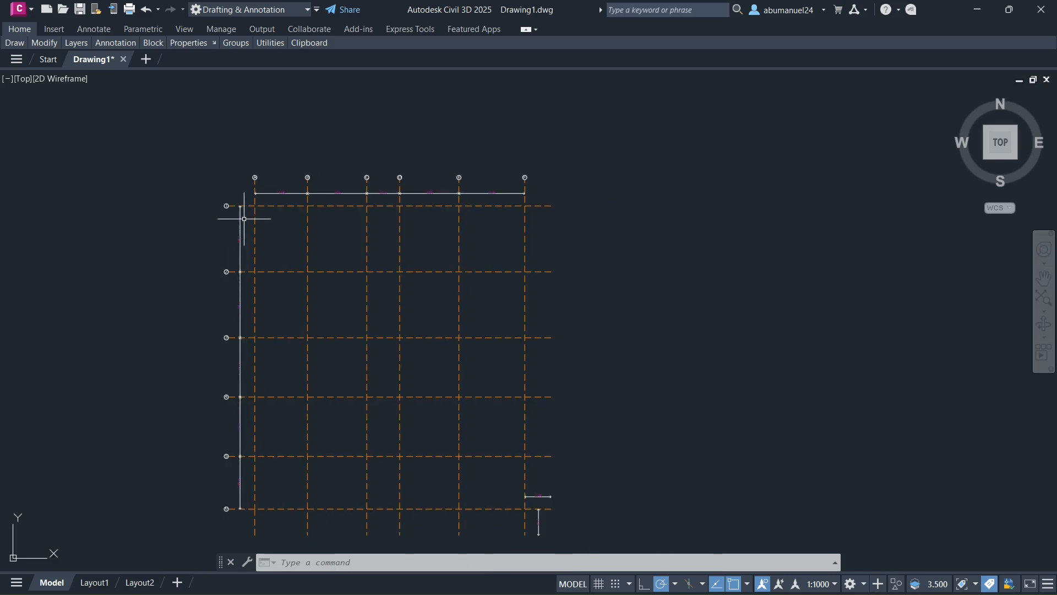
scroll(242, 215, up, 2)
scroll(187, 174, up, 5)
scroll(209, 182, down, 10)
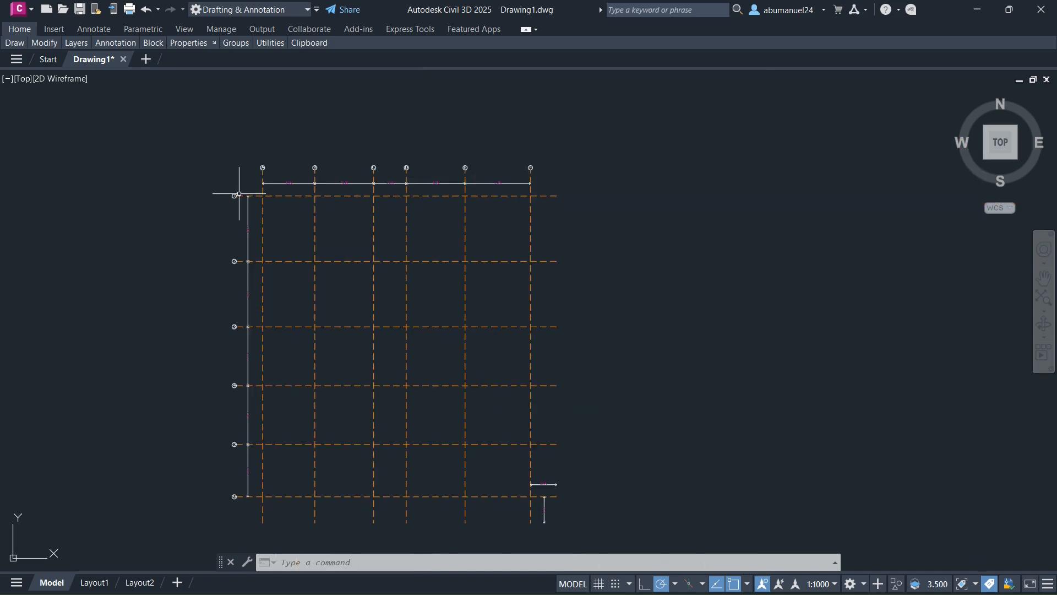
scroll(234, 496, up, 6)
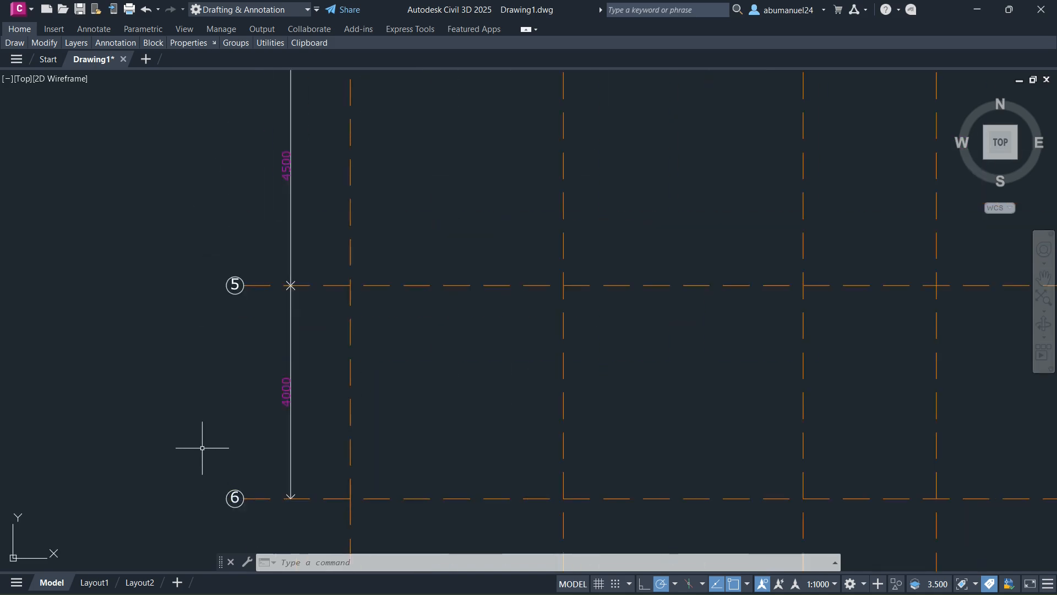
scroll(206, 441, down, 6)
scroll(265, 138, up, 4)
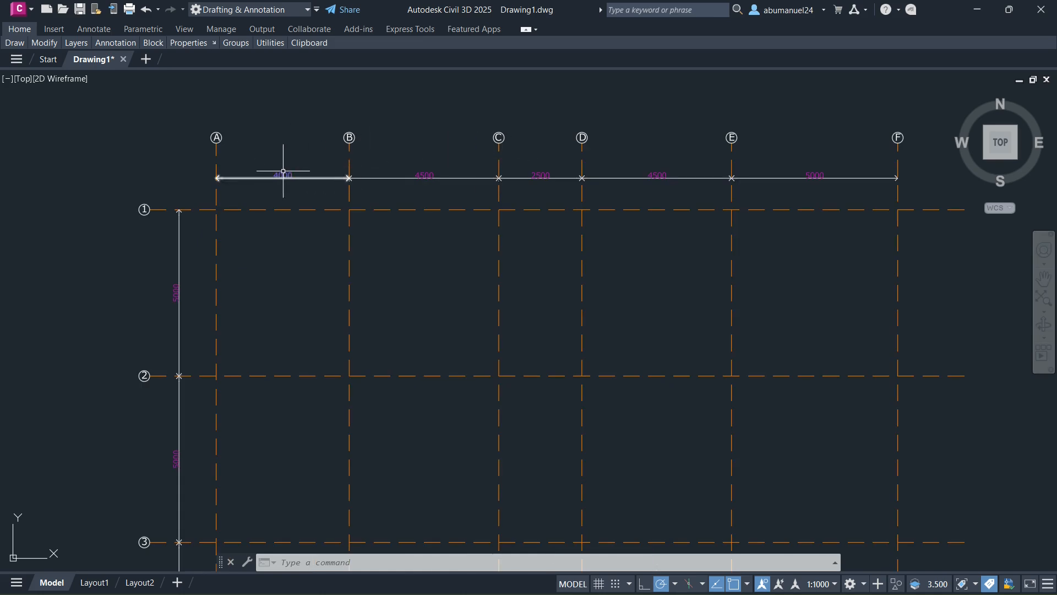
- Read the spacing dimensions between the vertical grid lines A to F
scroll(314, 156, up, 2)
scroll(247, 214, down, 4)
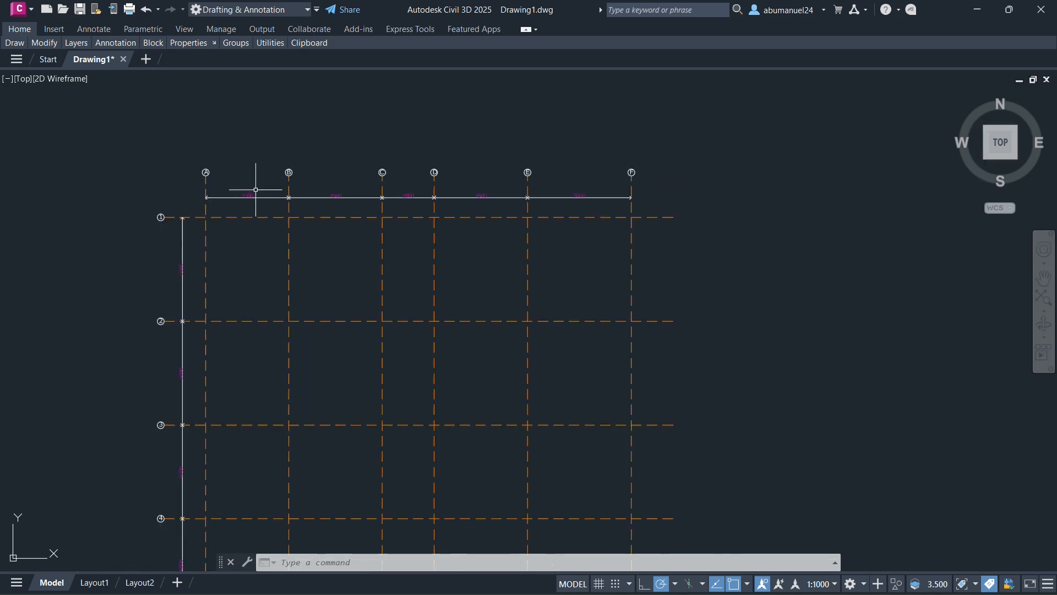
scroll(255, 189, up, 4)
scroll(490, 206, up, 2)
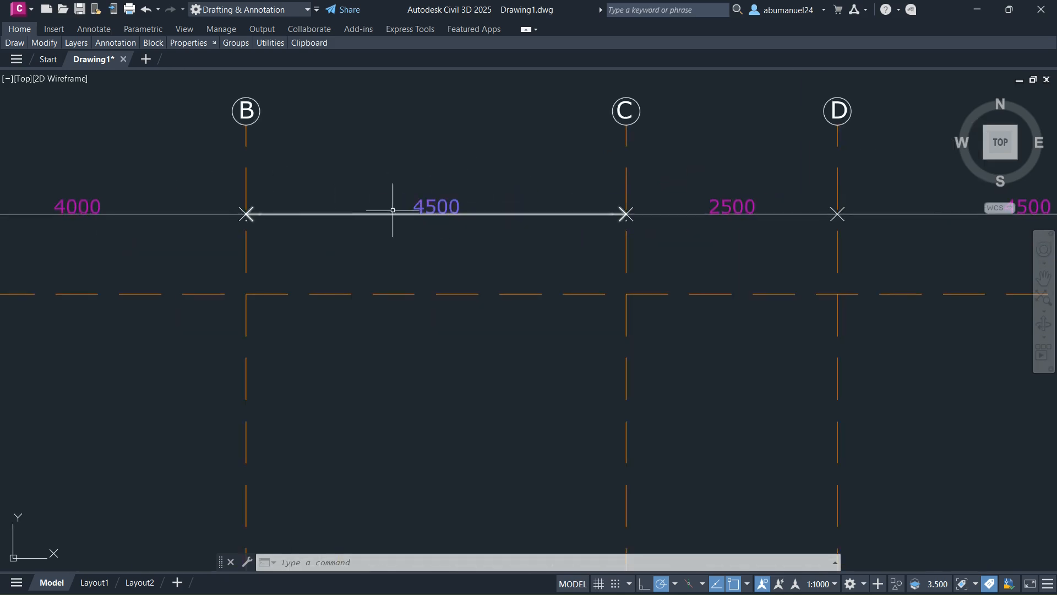
scroll(393, 210, down, 4)
scroll(618, 207, up, 4)
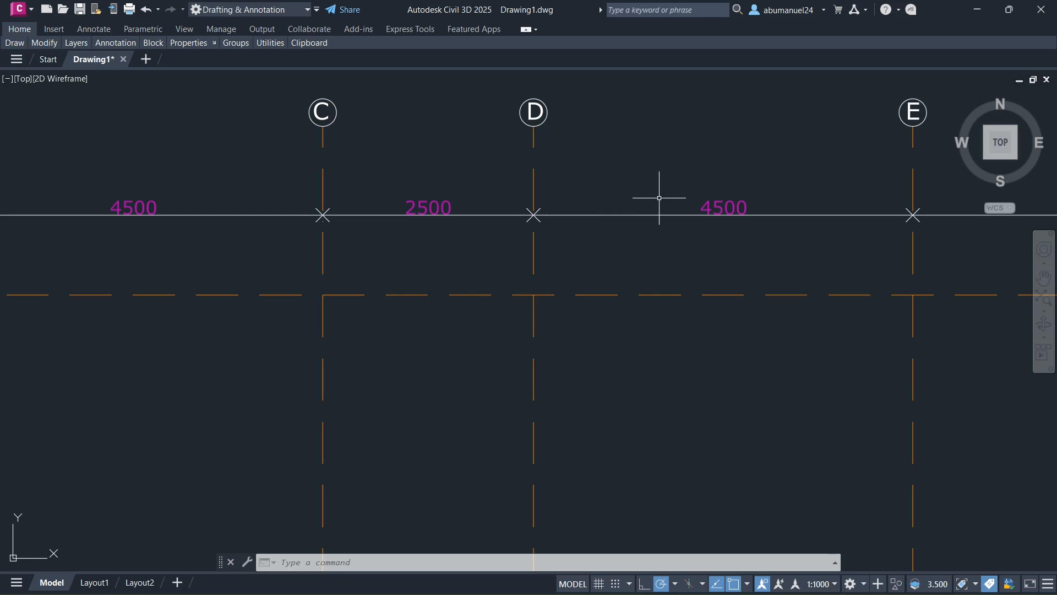
scroll(625, 212, down, 2)
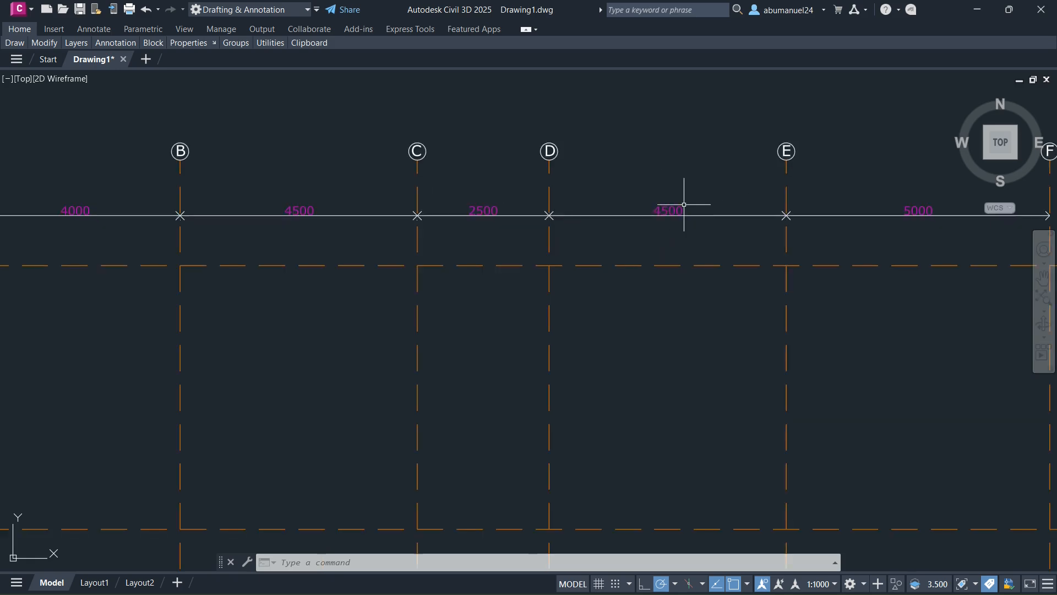
scroll(677, 209, down, 2)
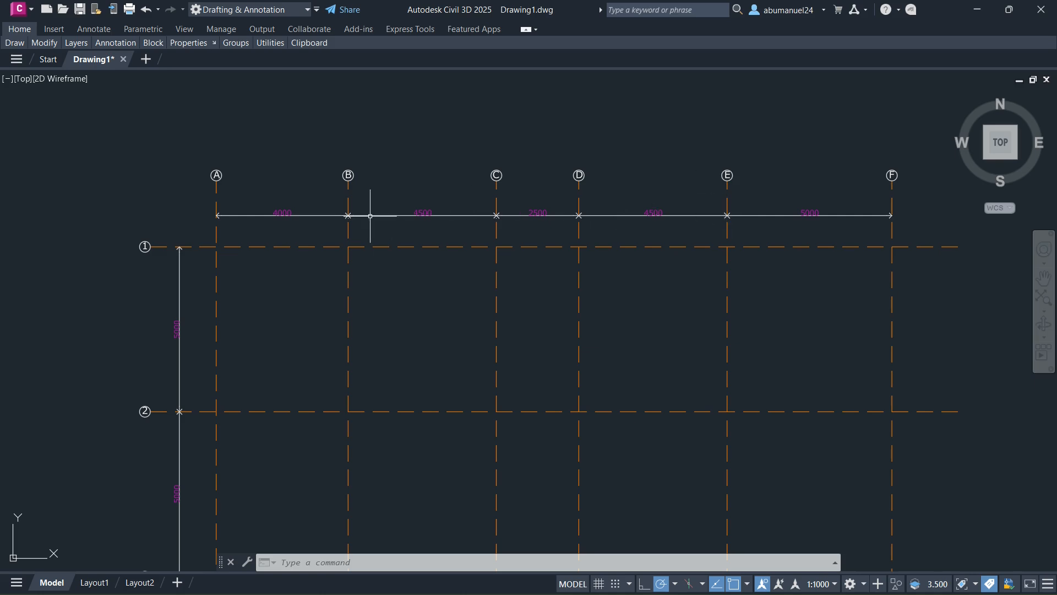
scroll(277, 209, up, 4)
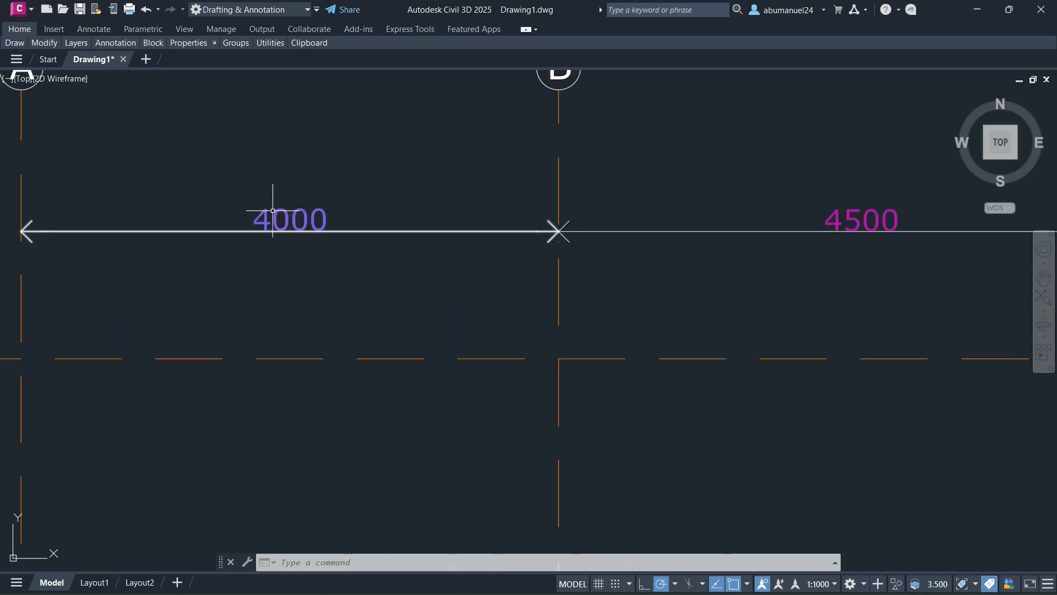
scroll(272, 211, down, 4)
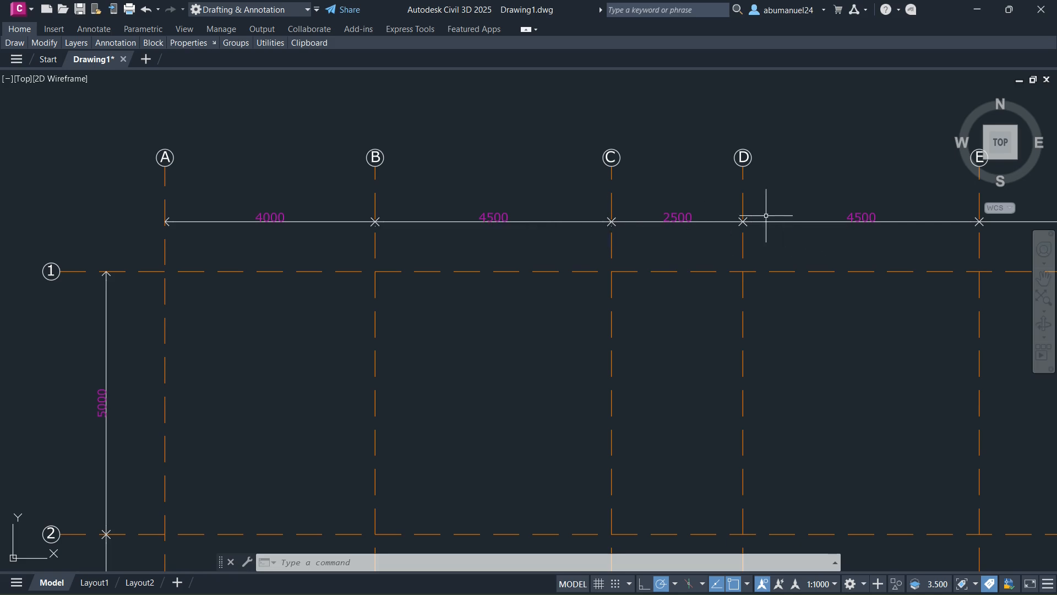
scroll(529, 217, down, 2)
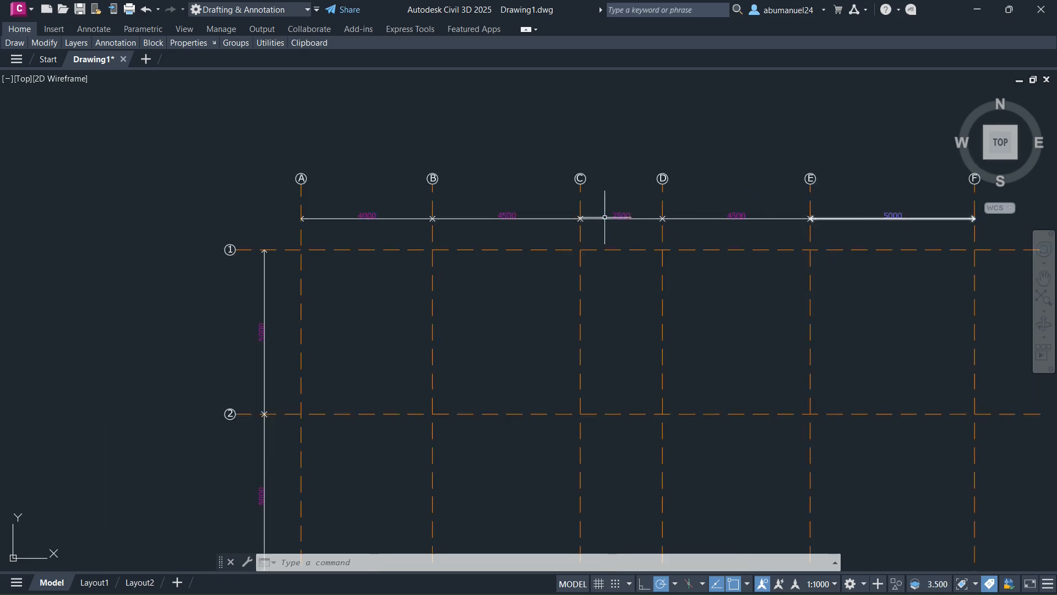
- Read the spacing dimensions between the horizontal grid lines 1 to 6
scroll(605, 218, down, 3)
scroll(346, 235, up, 6)
scroll(292, 179, up, 4)
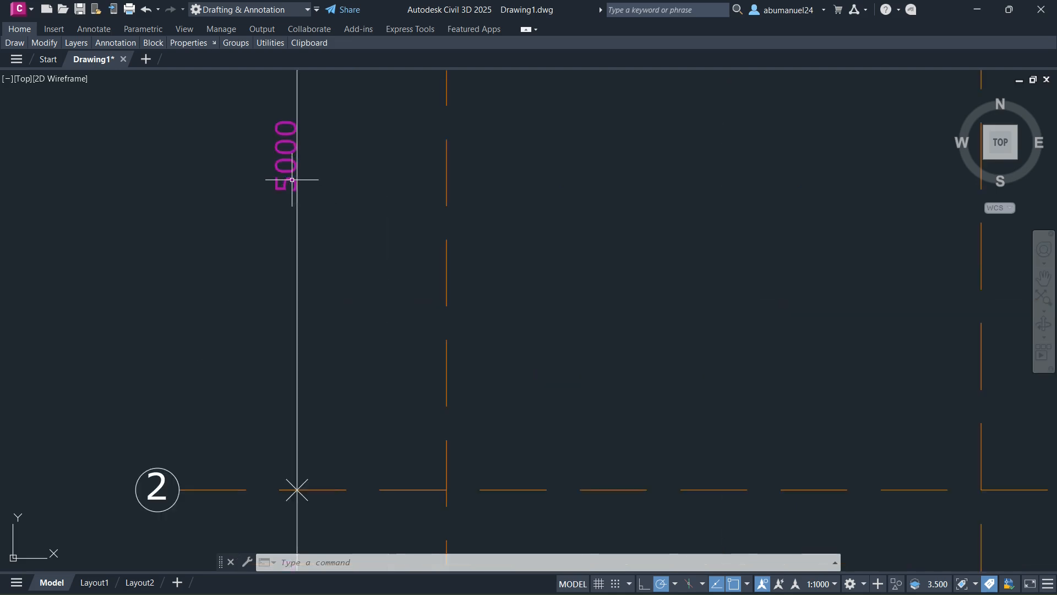
scroll(291, 179, down, 8)
scroll(330, 352, down, 2)
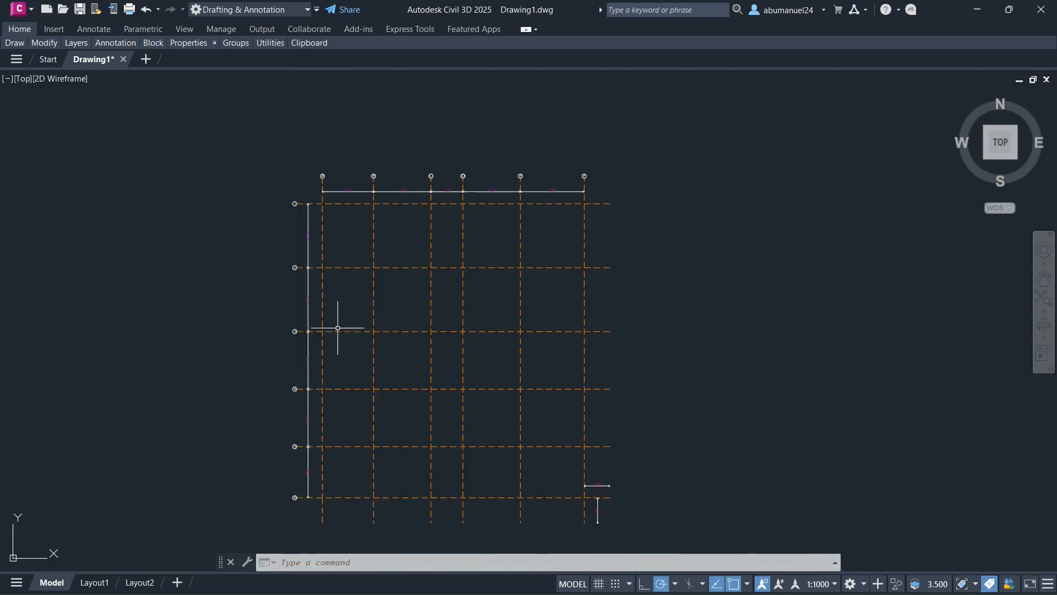
scroll(309, 493, up, 7)
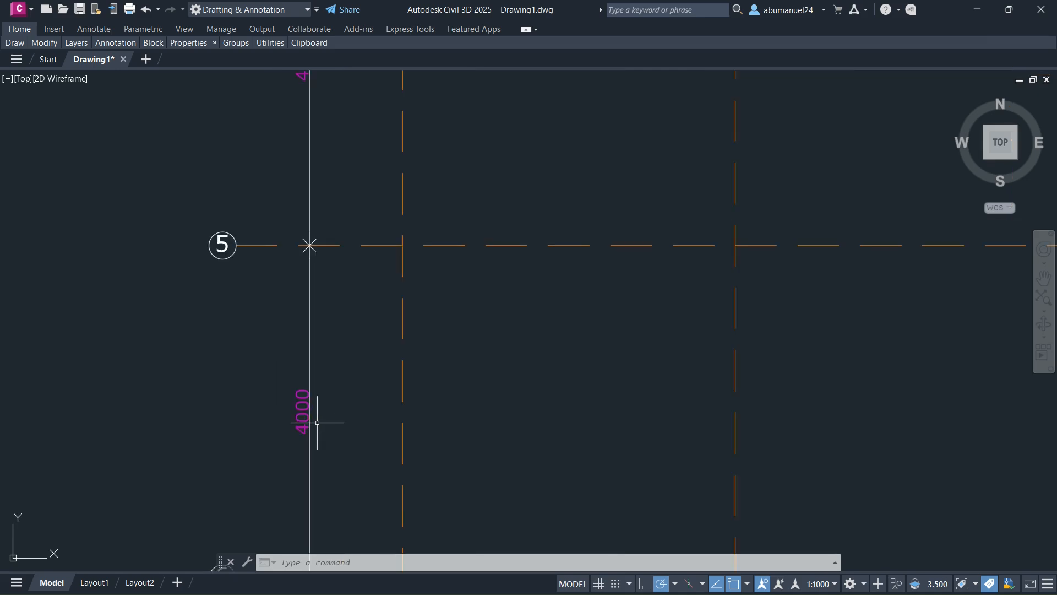
scroll(313, 437, down, 7)
scroll(313, 349, up, 2)
scroll(311, 288, down, 2)
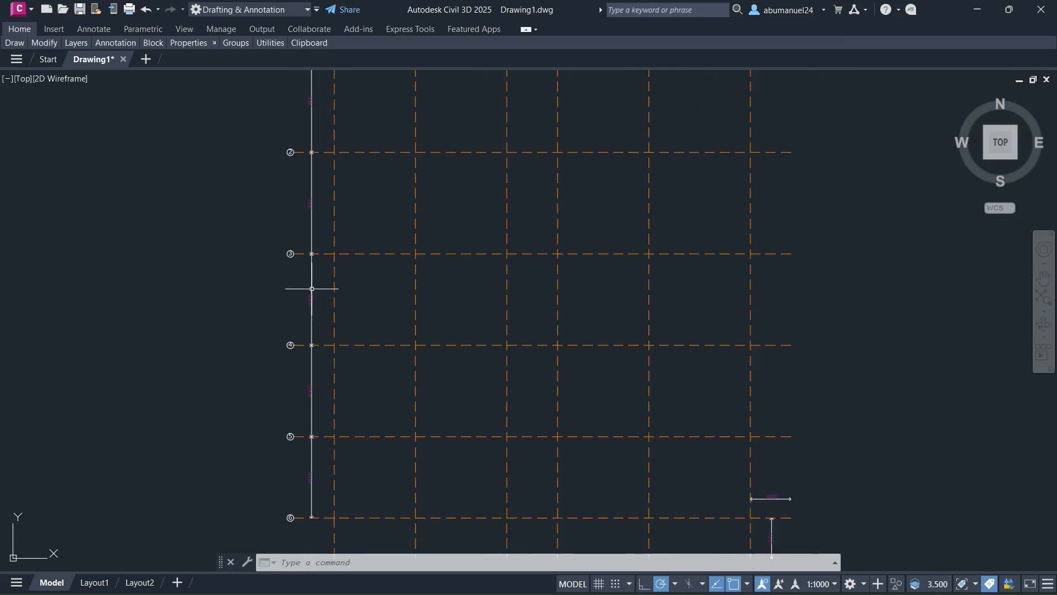
scroll(311, 289, up, 5)
scroll(314, 392, down, 4)
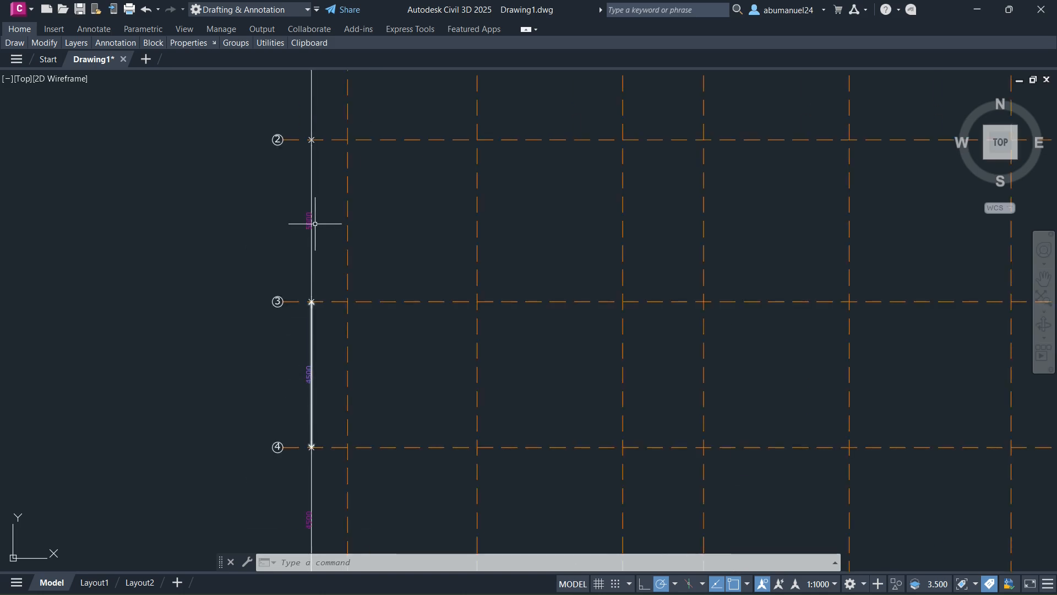
scroll(300, 302, down, 2)
scroll(306, 208, up, 5)
scroll(299, 247, down, 2)
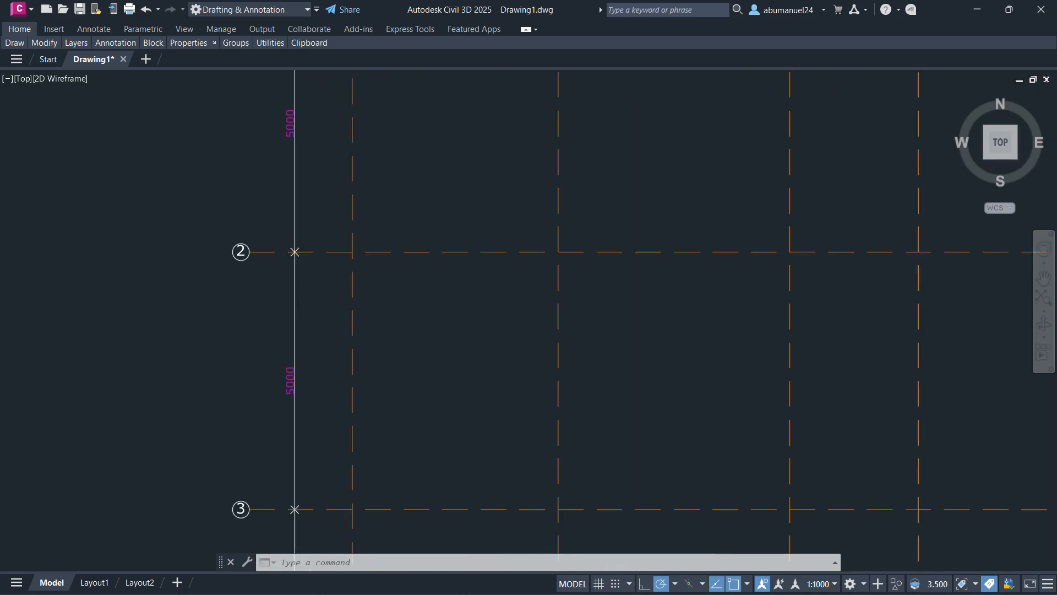
- Read the dimensions of the grid line extensions beyond lines F and 6
scroll(312, 228, down, 3)
scroll(483, 205, down, 2)
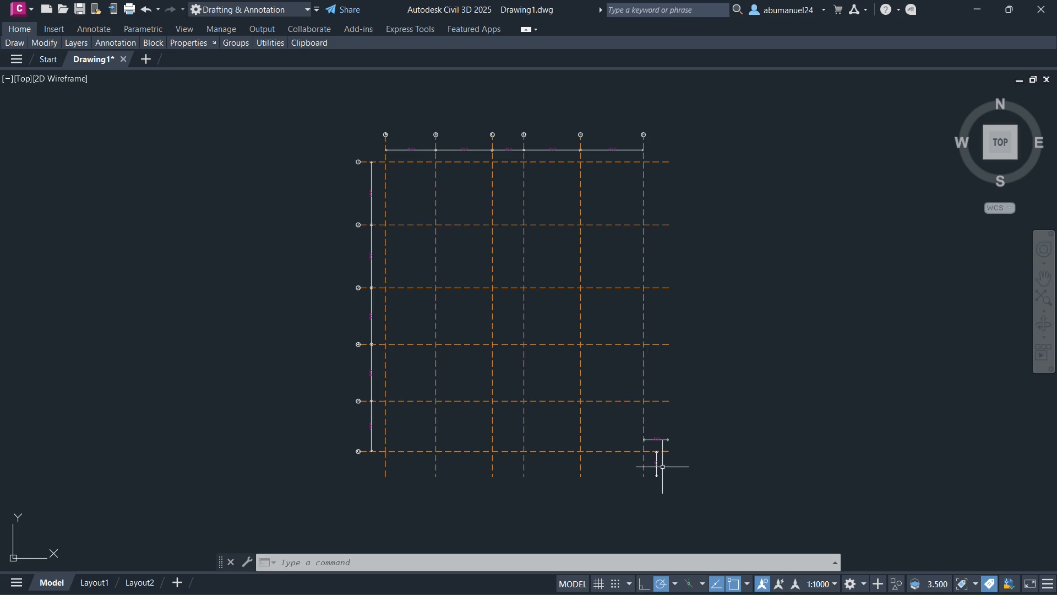
scroll(662, 467, up, 5)
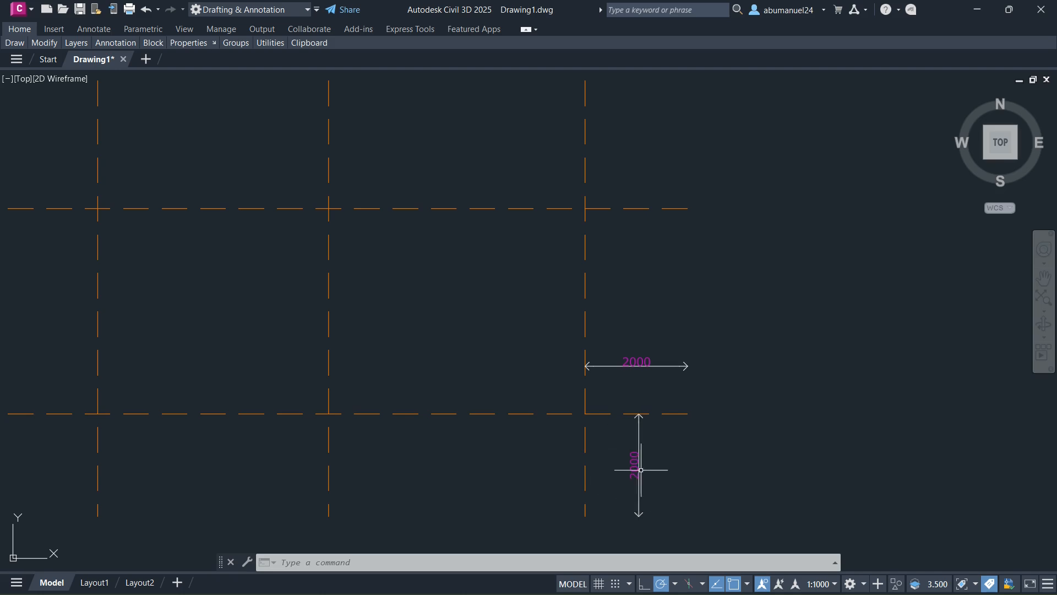
scroll(628, 366, down, 5)
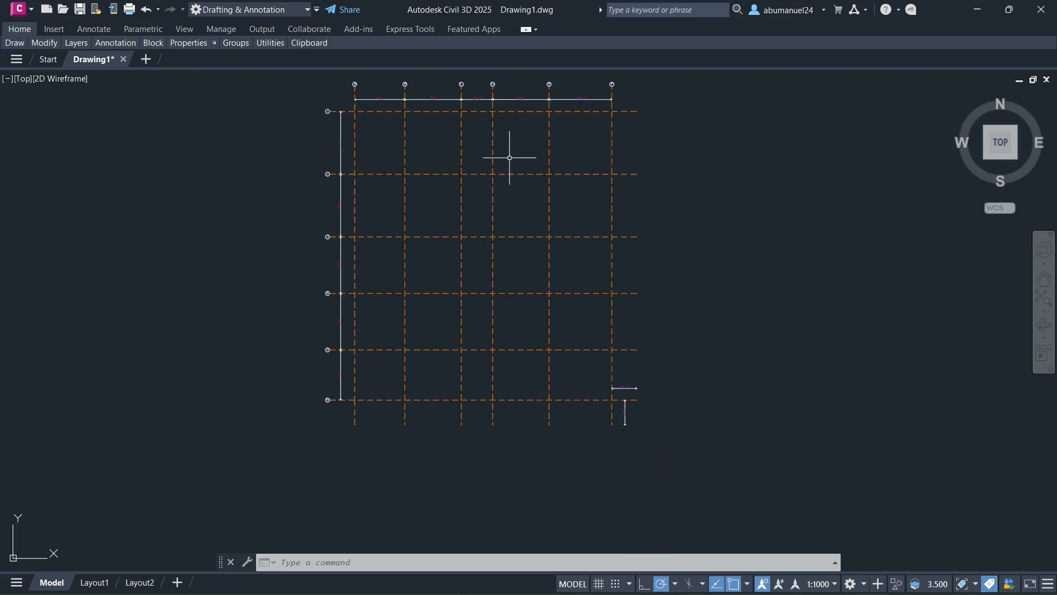
scroll(393, 160, down, 2)
- Review the complete grid again, from the corner of lines A and 1 across the bays between the labelled lines
scroll(374, 122, up, 6)
scroll(373, 122, up, 2)
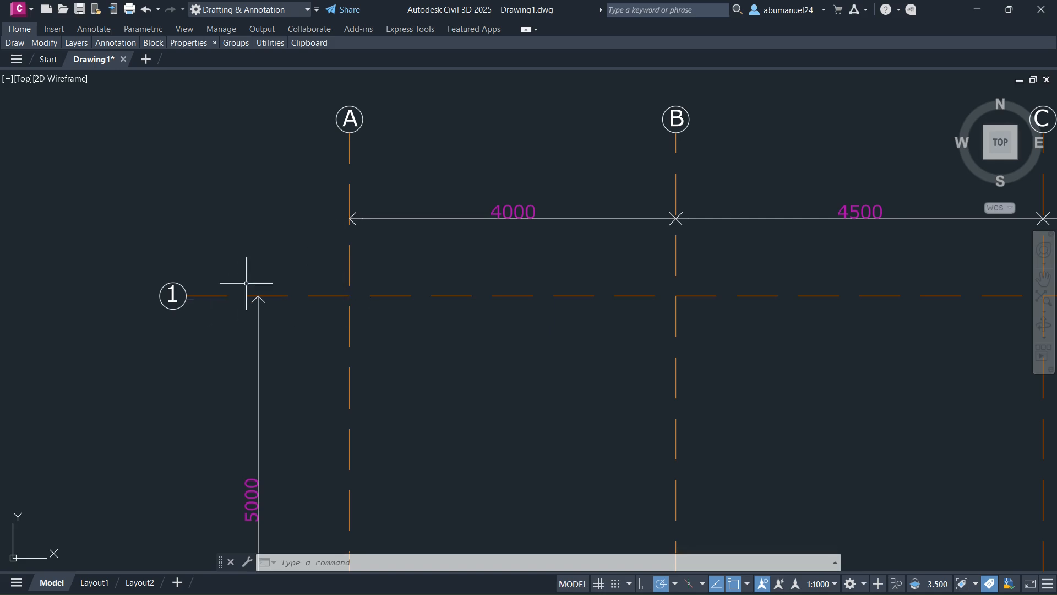
scroll(283, 263, down, 6)
scroll(337, 229, down, 4)
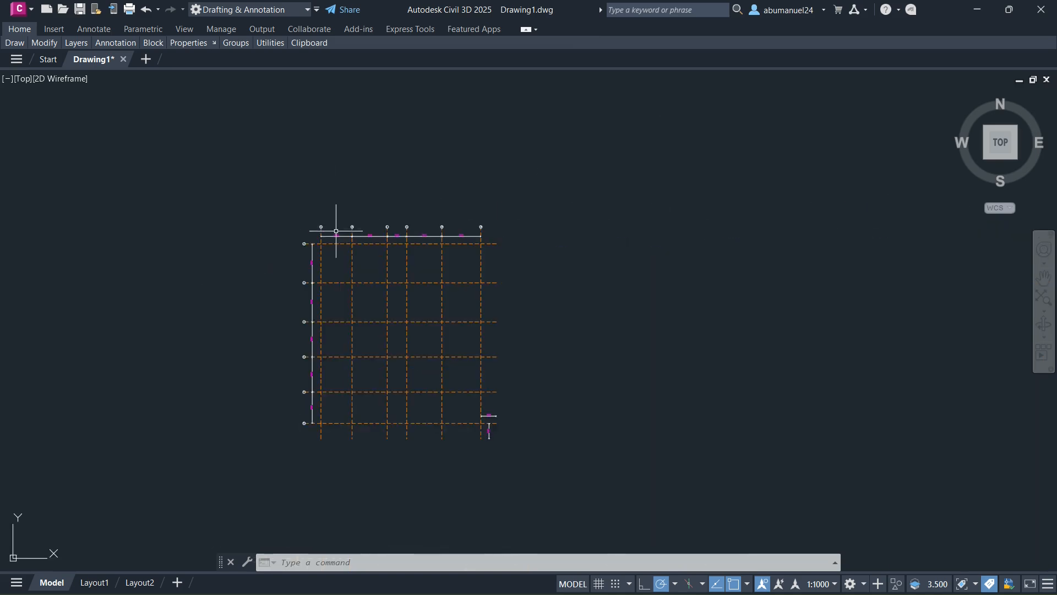
scroll(347, 273, up, 2)
scroll(420, 207, down, 2)
scroll(412, 249, up, 2)
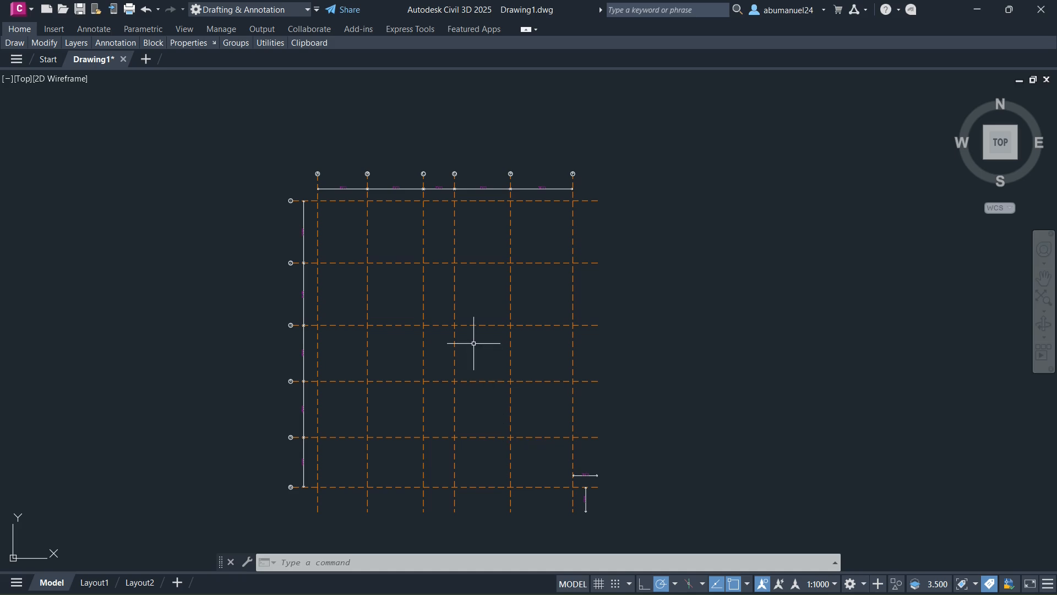
scroll(473, 350, down, 3)
scroll(453, 354, up, 3)
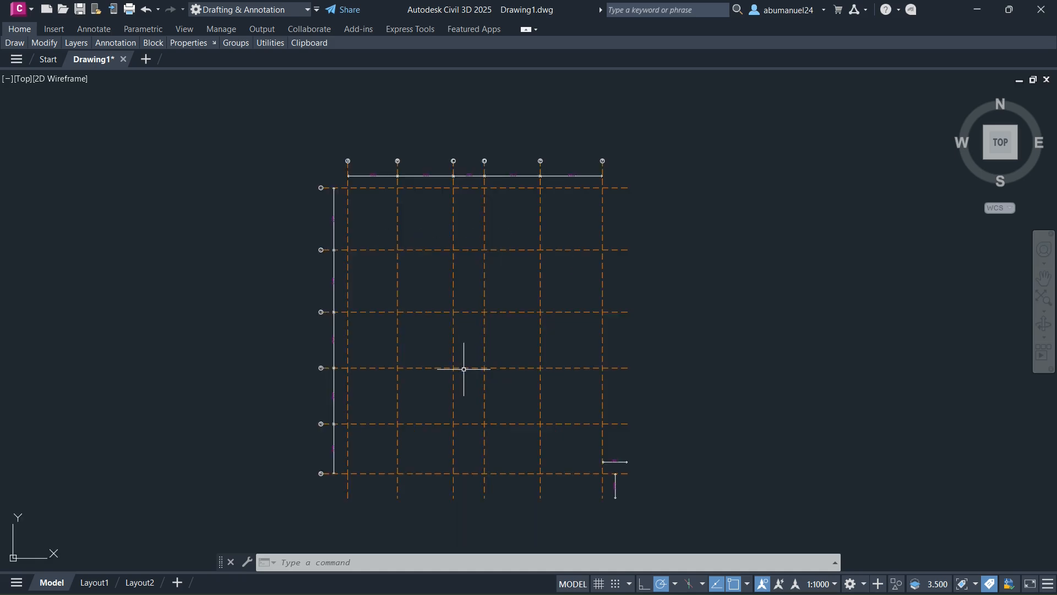
scroll(465, 371, up, 2)
scroll(465, 374, down, 4)
scroll(468, 267, up, 6)
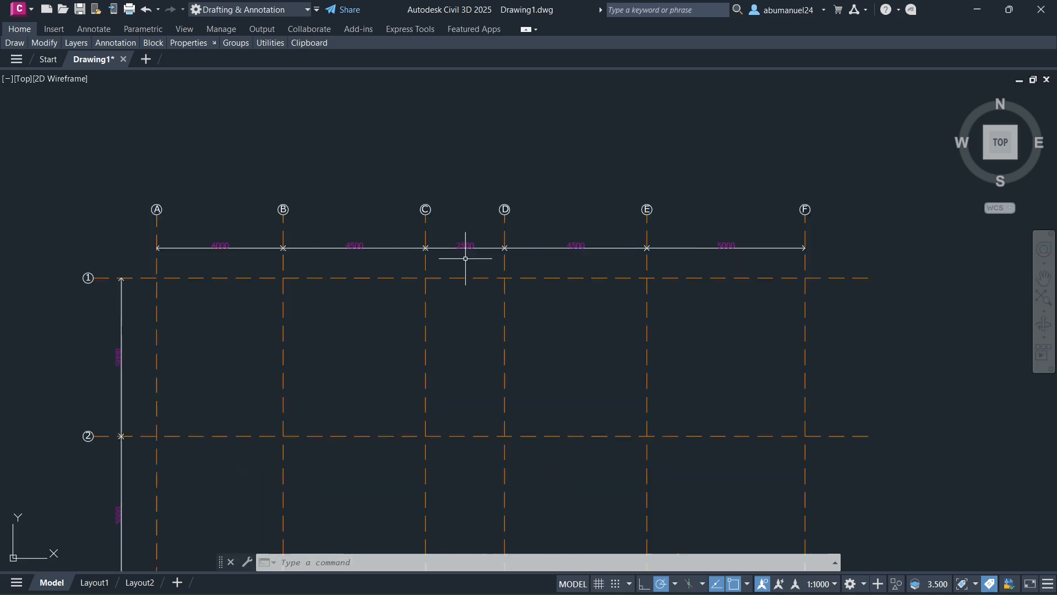
scroll(457, 242, down, 2)
scroll(450, 220, down, 3)
scroll(445, 214, up, 3)
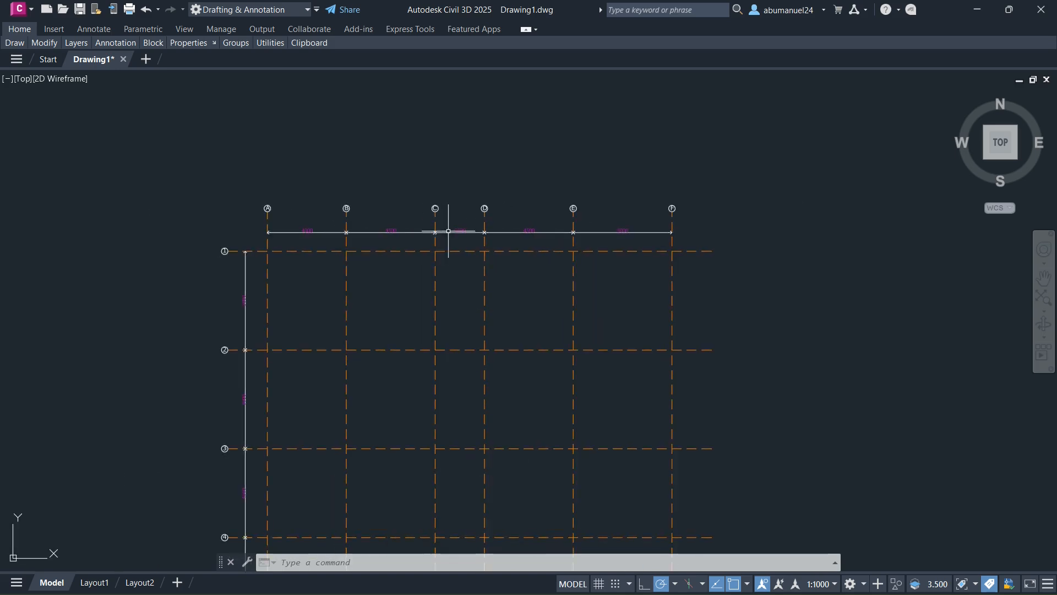
scroll(448, 245, down, 3)
scroll(455, 292, down, 2)
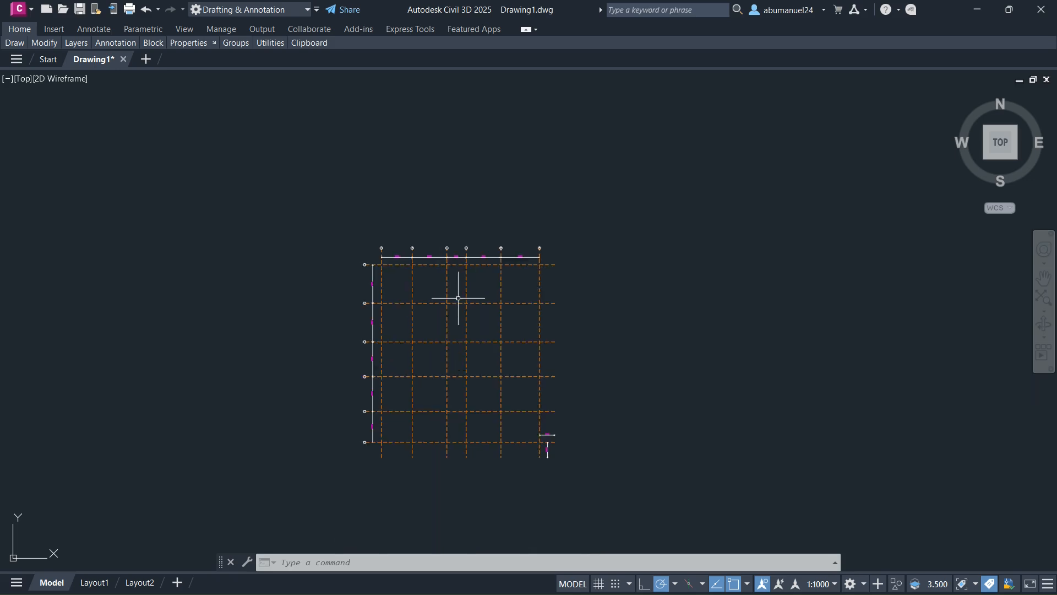
scroll(457, 348, up, 4)
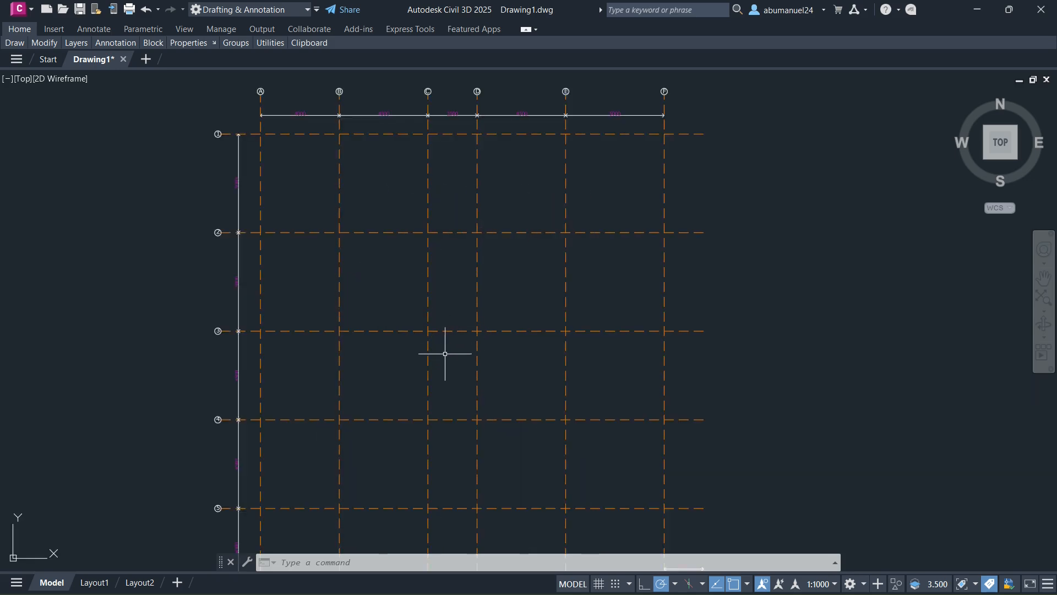
- Switch to the New model X model in Tekla Structures and shift its View 1 - 3d window slightly
mouse_move(392, 593)
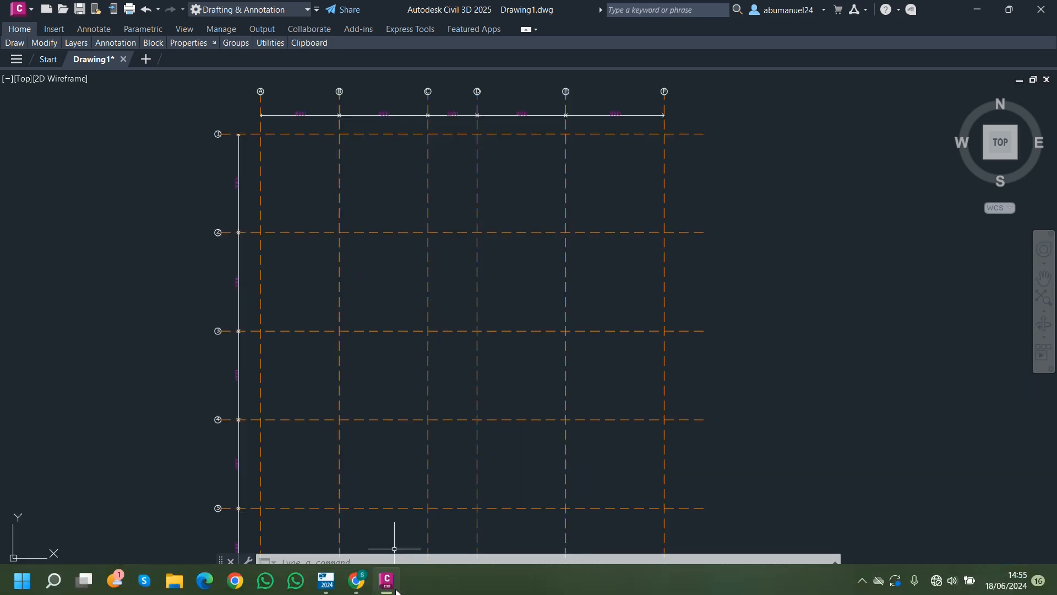
click(327, 578)
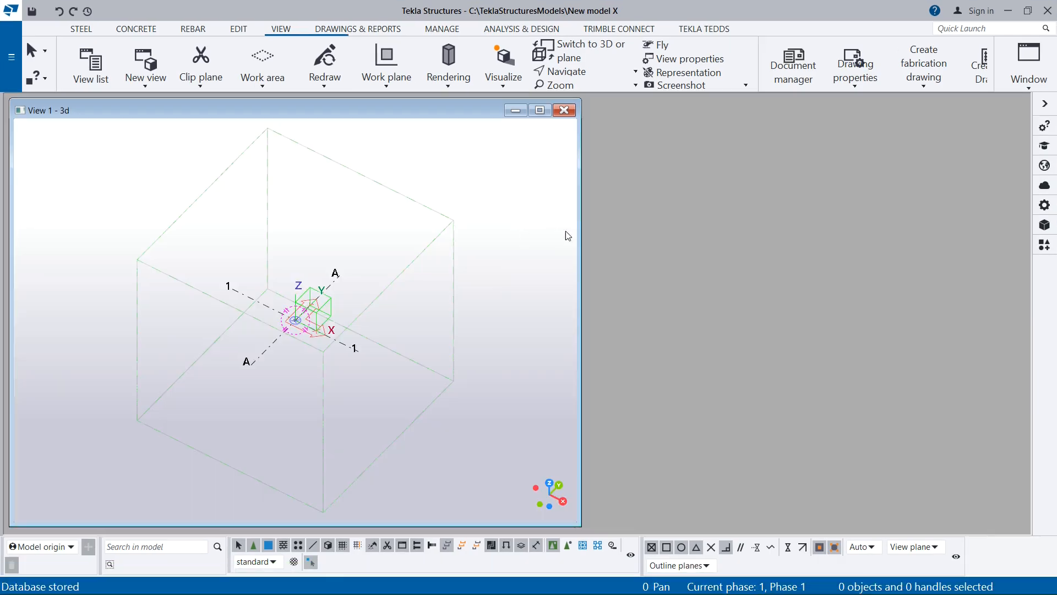
drag(400, 105, 398, 103)
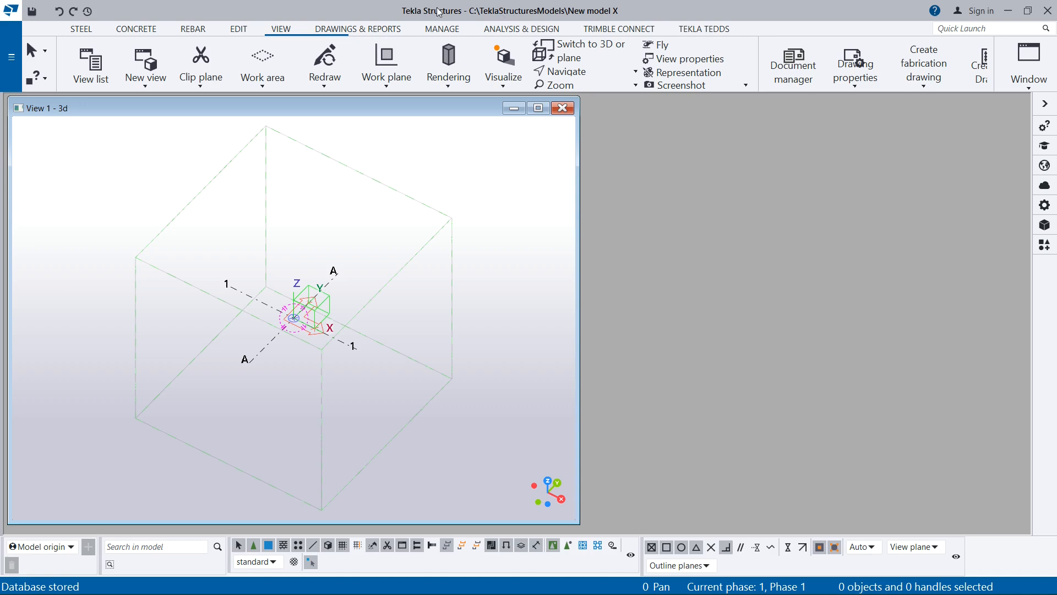
- Examine the default grid lines A and 1, the origin axes and the surrounding work area box in View 1 - 3d
drag(223, 105, 228, 107)
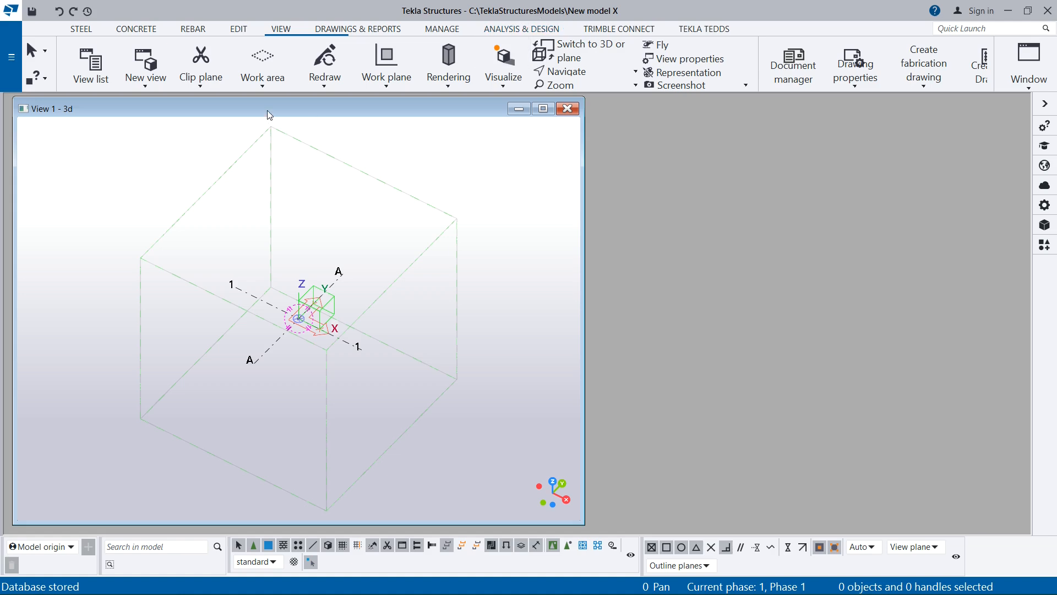
drag(265, 115, 259, 114)
scroll(351, 266, down, 1)
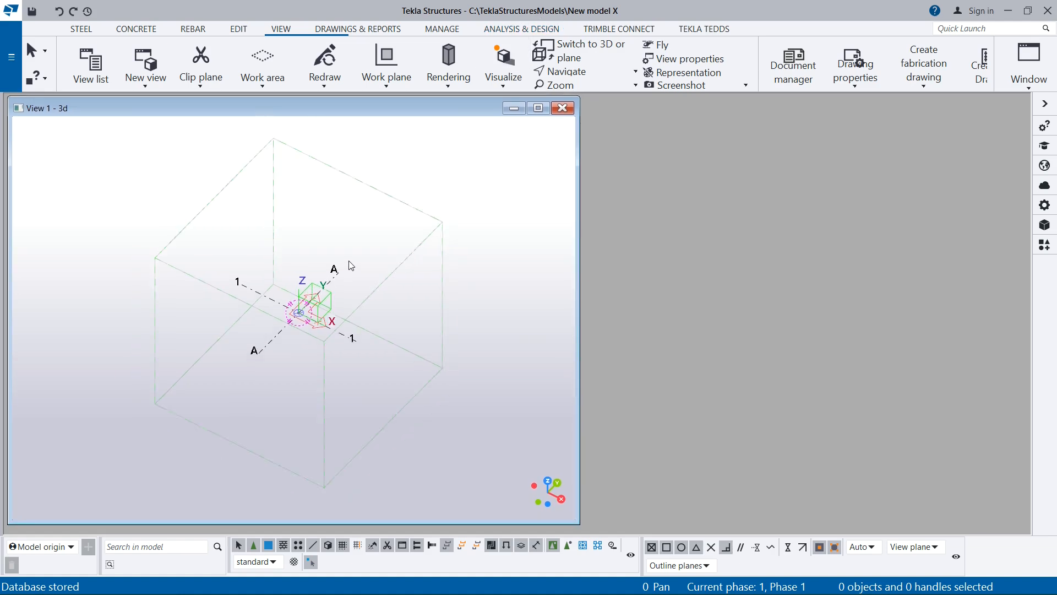
scroll(350, 266, up, 1)
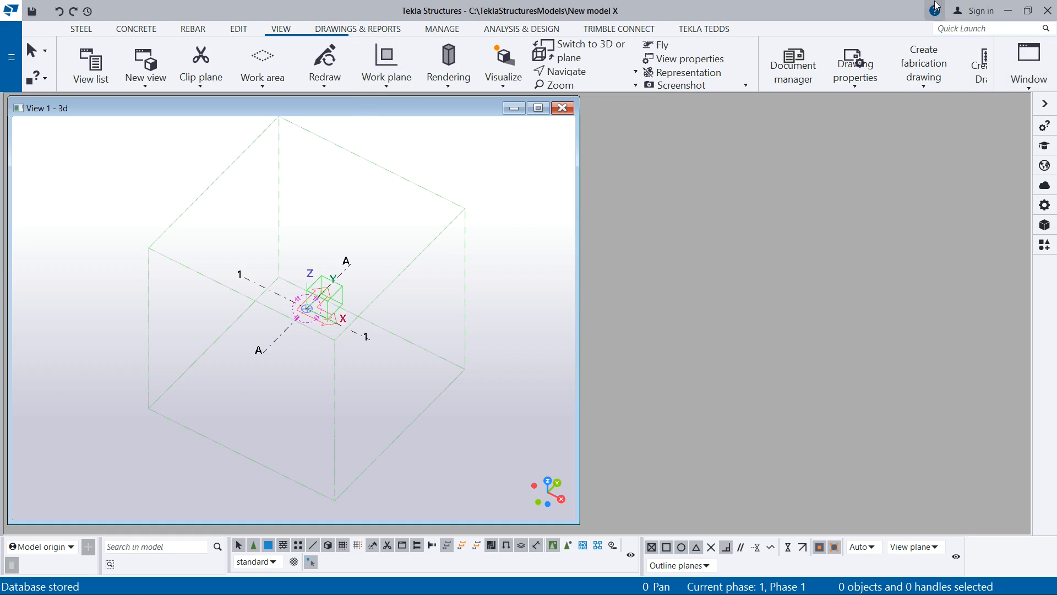
scroll(295, 282, up, 2)
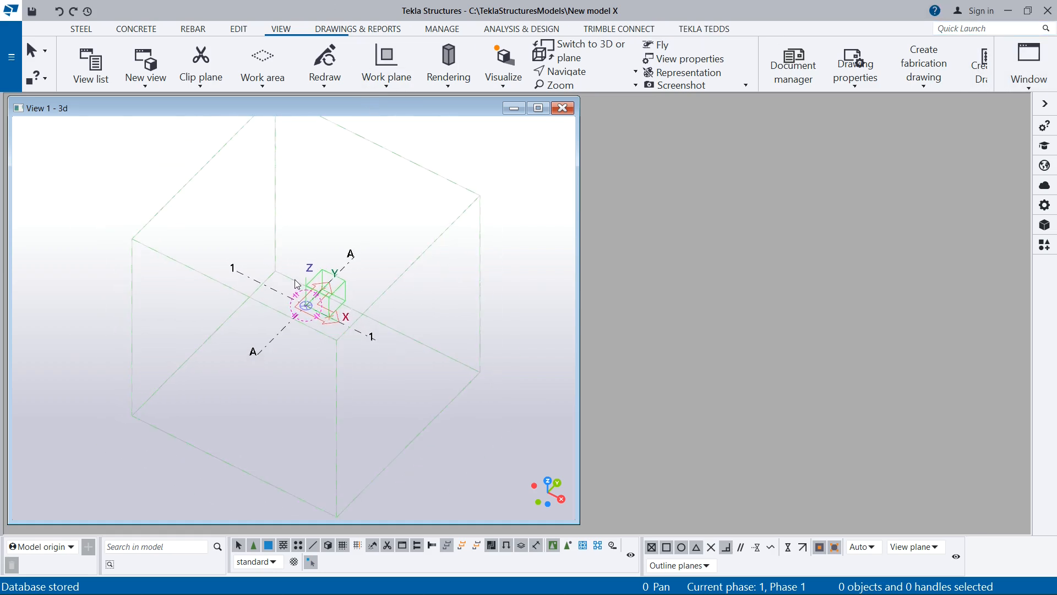
scroll(317, 314, up, 3)
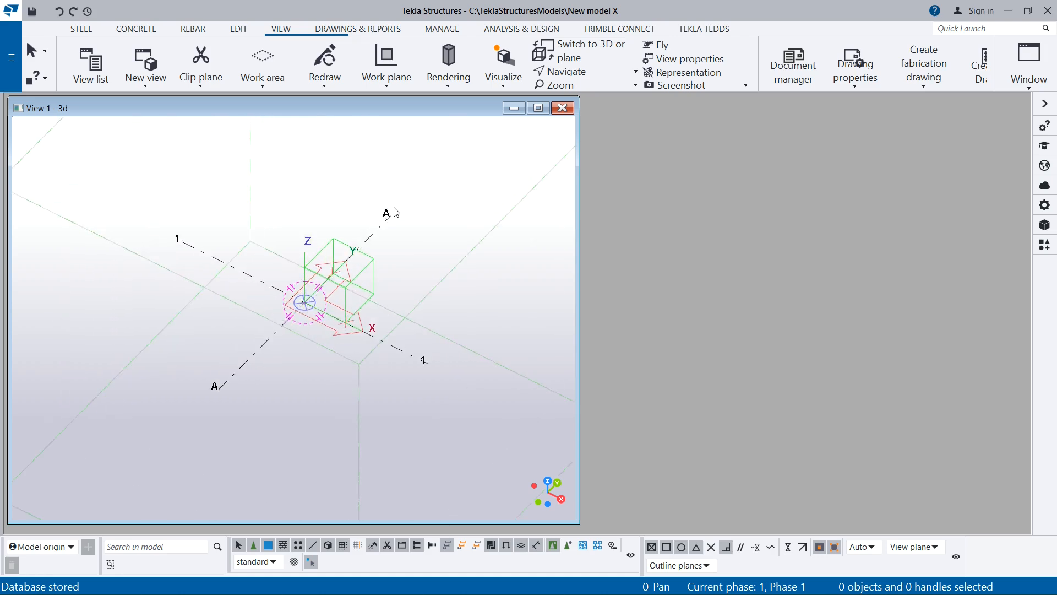
scroll(317, 322, up, 1)
scroll(306, 304, up, 2)
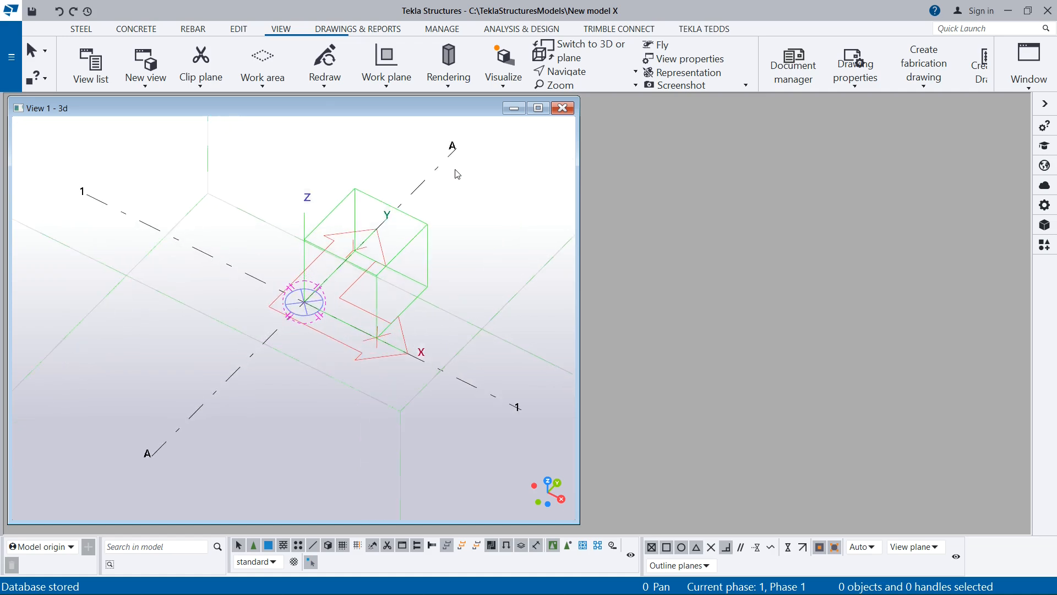
scroll(264, 249, down, 3)
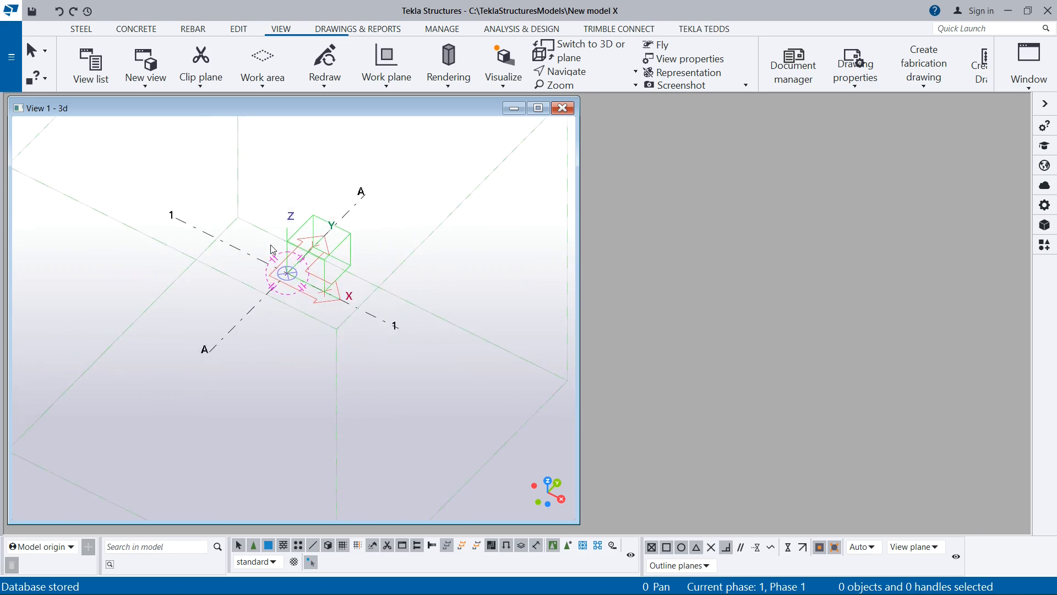
scroll(243, 300, down, 1)
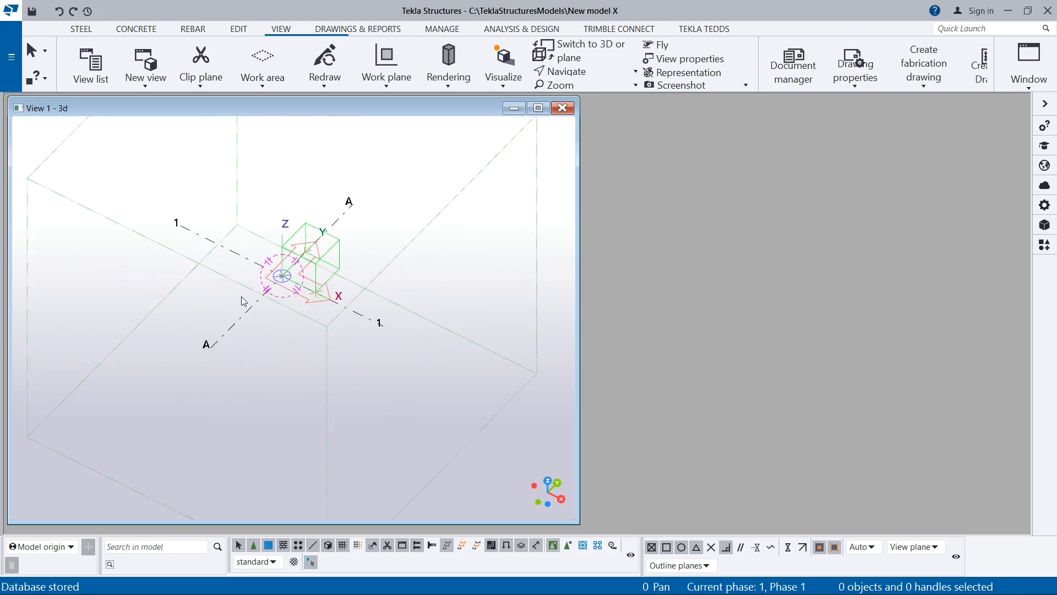
scroll(213, 245, down, 1)
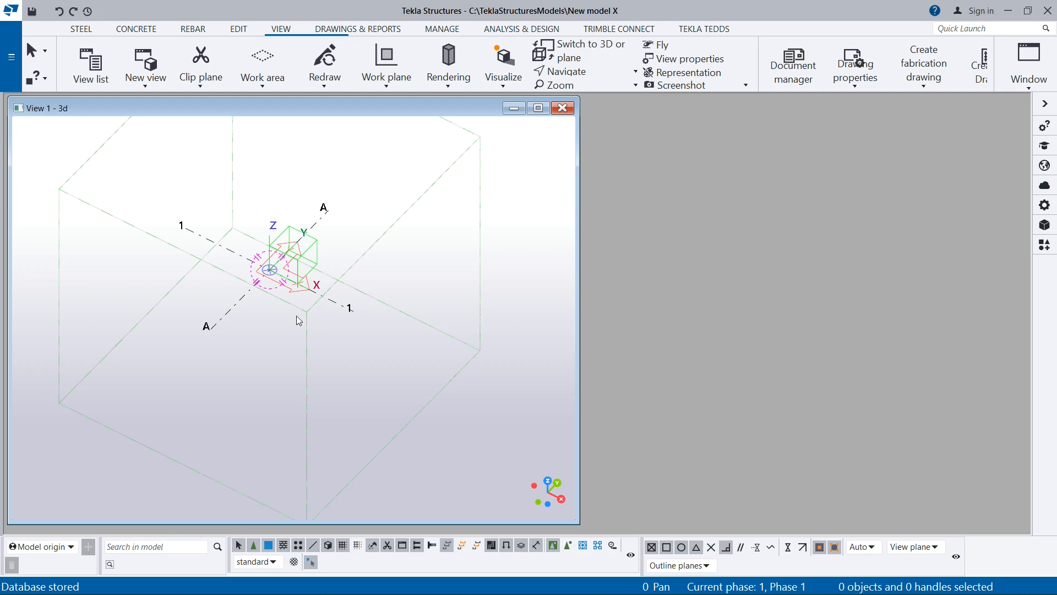
scroll(298, 320, down, 1)
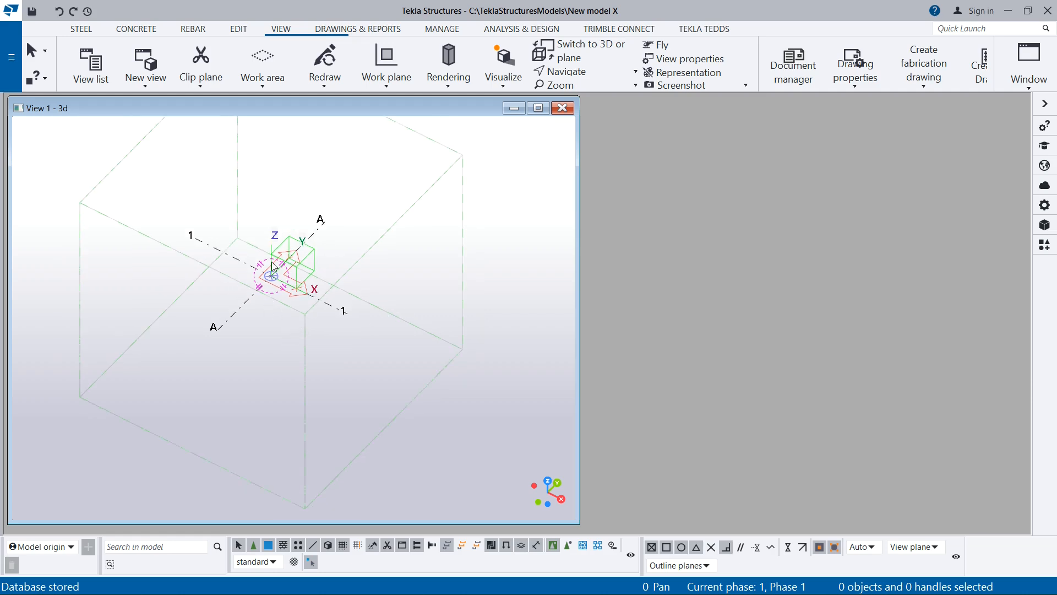
scroll(274, 269, down, 1)
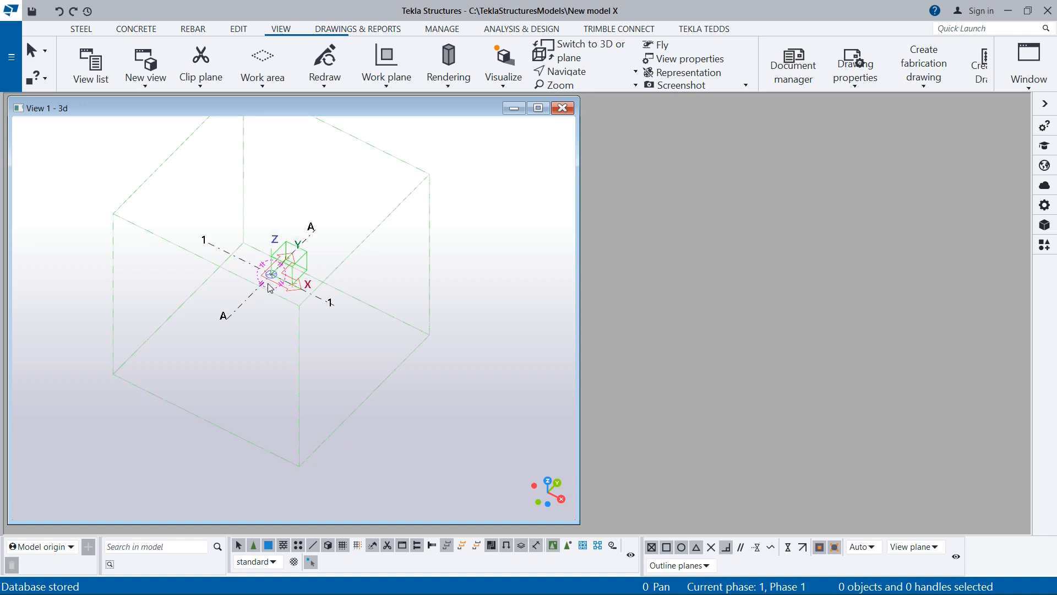
scroll(263, 259, up, 2)
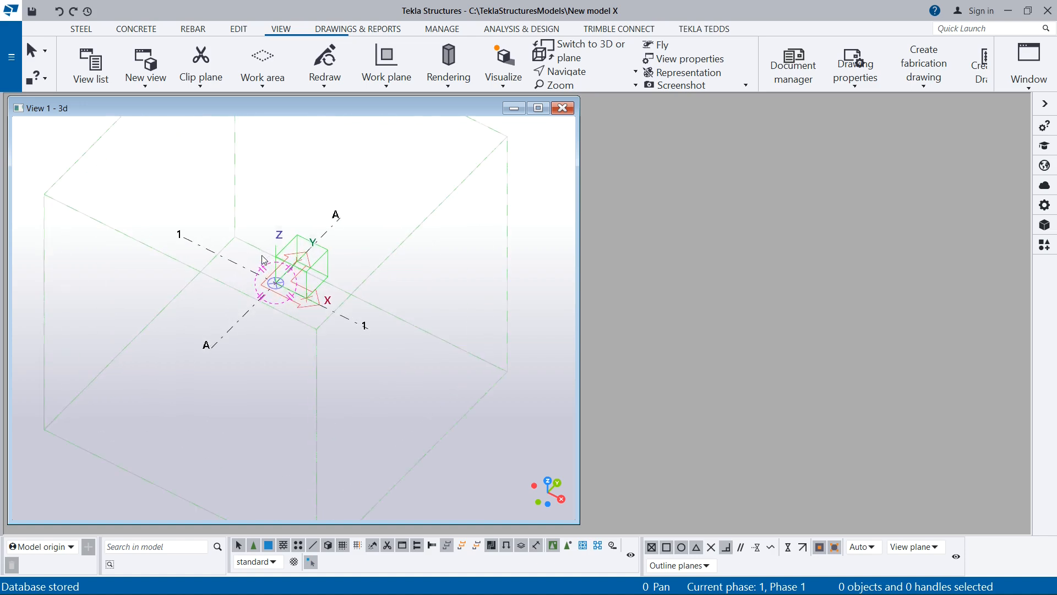
scroll(357, 309, down, 1)
scroll(330, 308, up, 3)
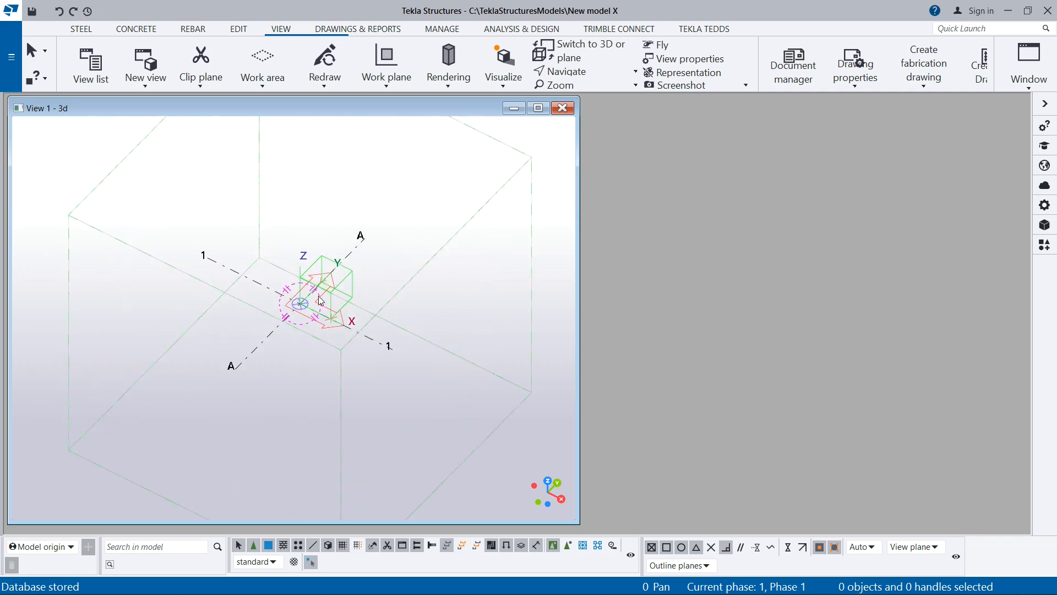
scroll(295, 303, up, 3)
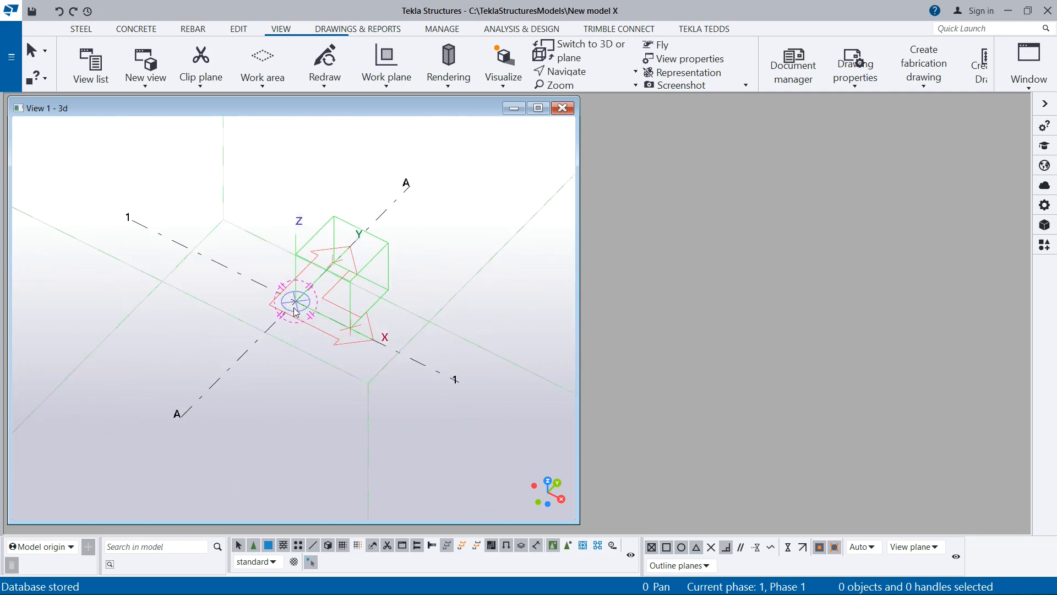
scroll(239, 252, down, 1)
scroll(284, 292, down, 1)
scroll(299, 281, up, 1)
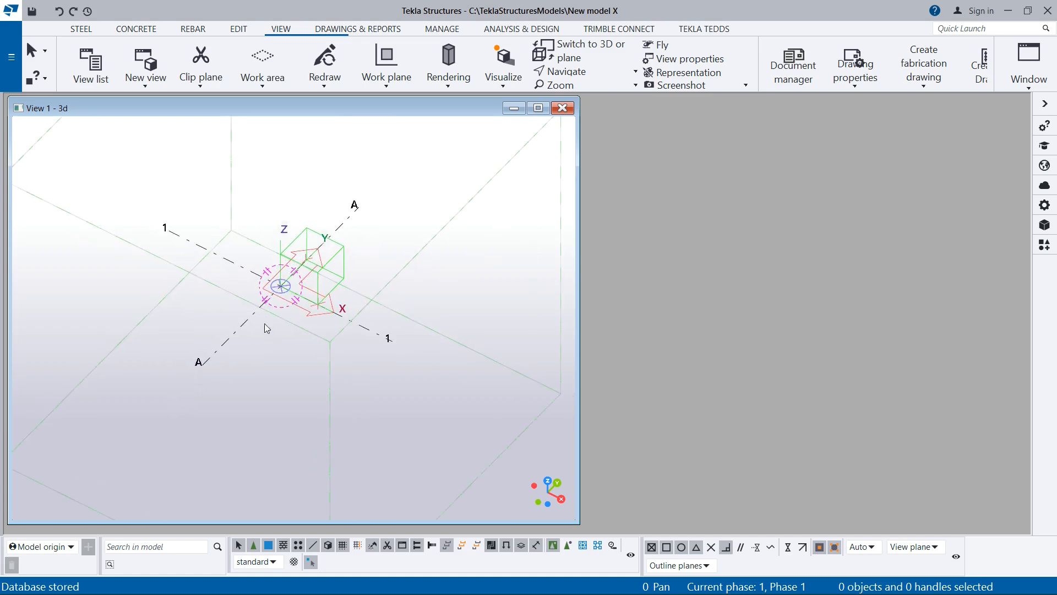
scroll(285, 286, up, 2)
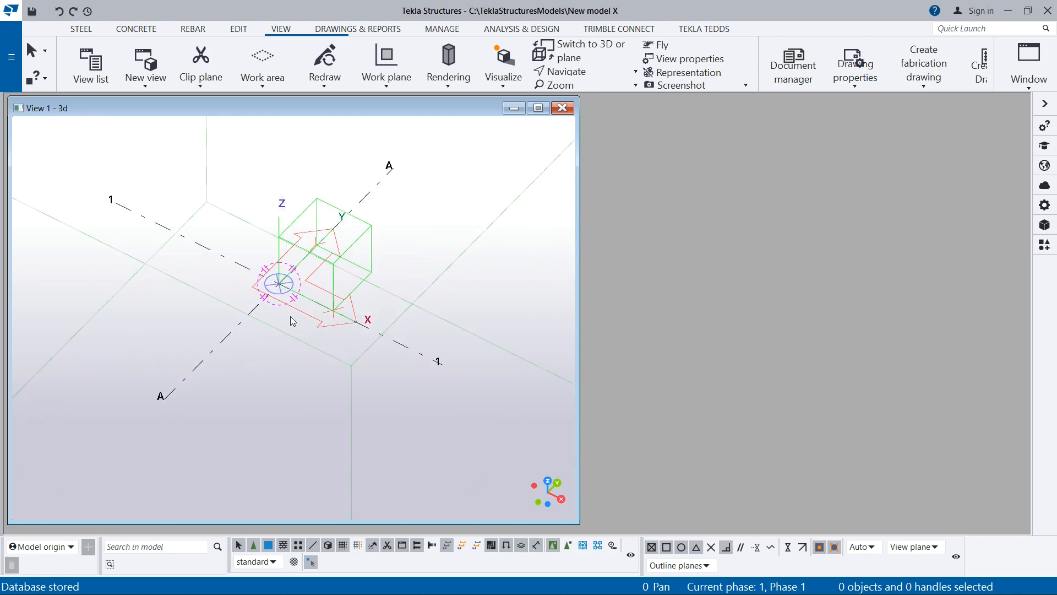
scroll(292, 320, down, 1)
- Switch to Civil 3D and review the overall layout of the reference grid, lines A to F and 1 to 6
click(387, 578)
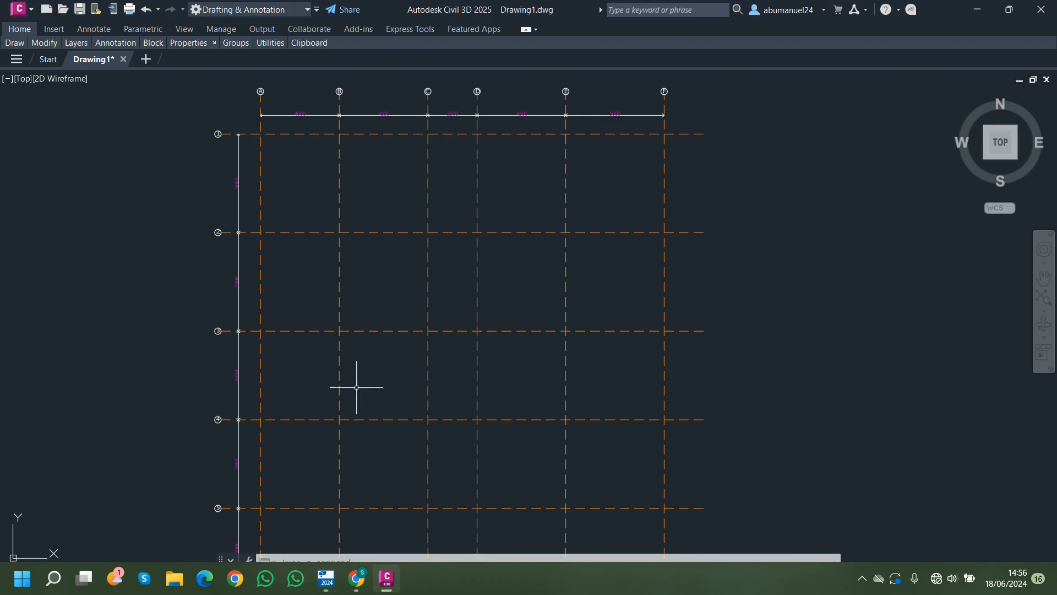
scroll(509, 283, down, 2)
scroll(418, 253, up, 4)
scroll(419, 254, down, 3)
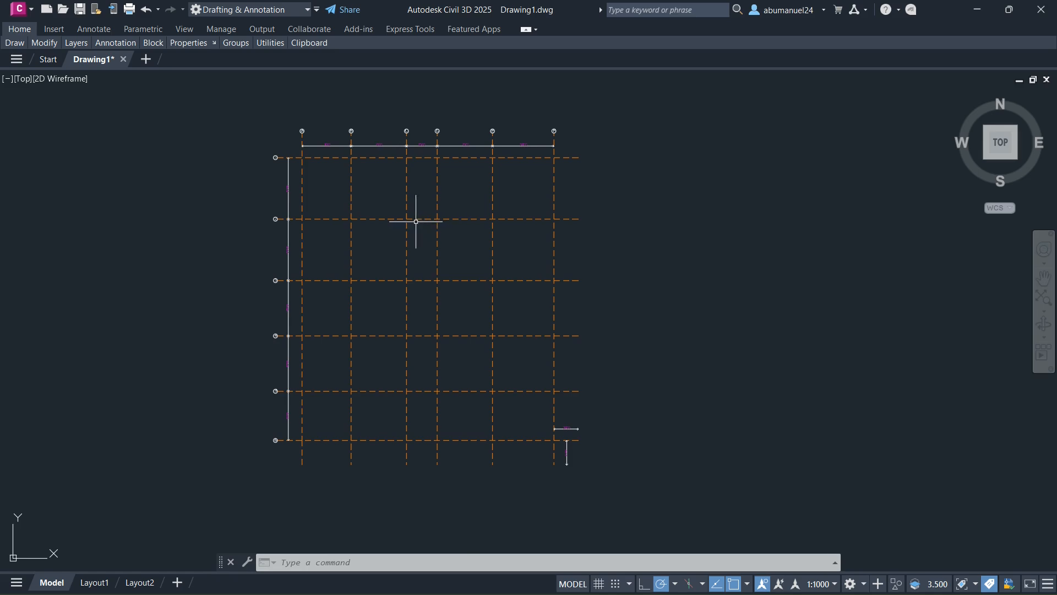
scroll(370, 118, up, 4)
scroll(370, 123, down, 4)
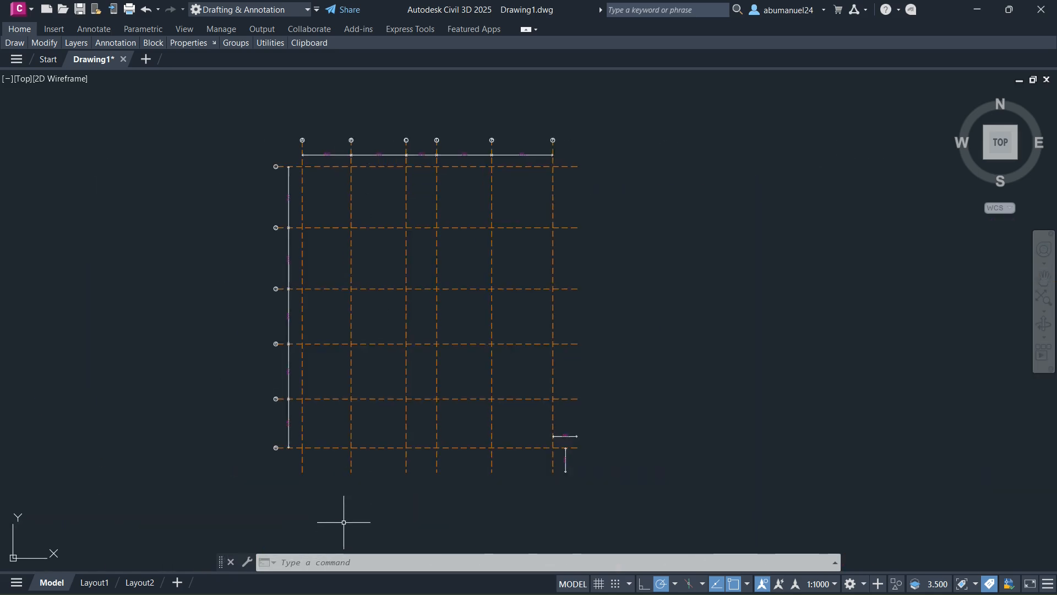
- Switch back to Tekla Structures and maximize the View 1 - 3d window
mouse_move(344, 588)
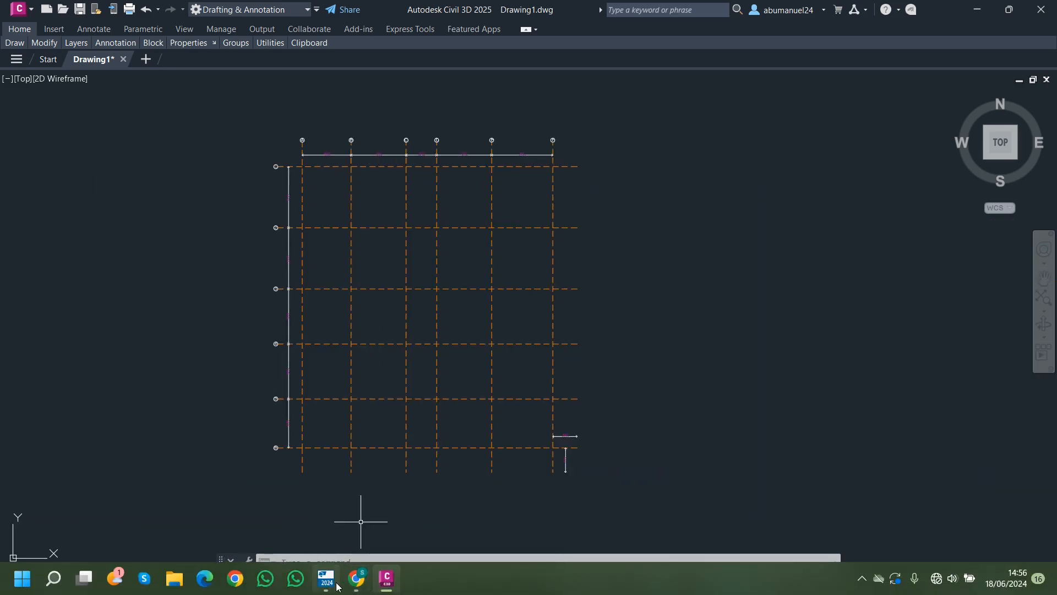
click(335, 585)
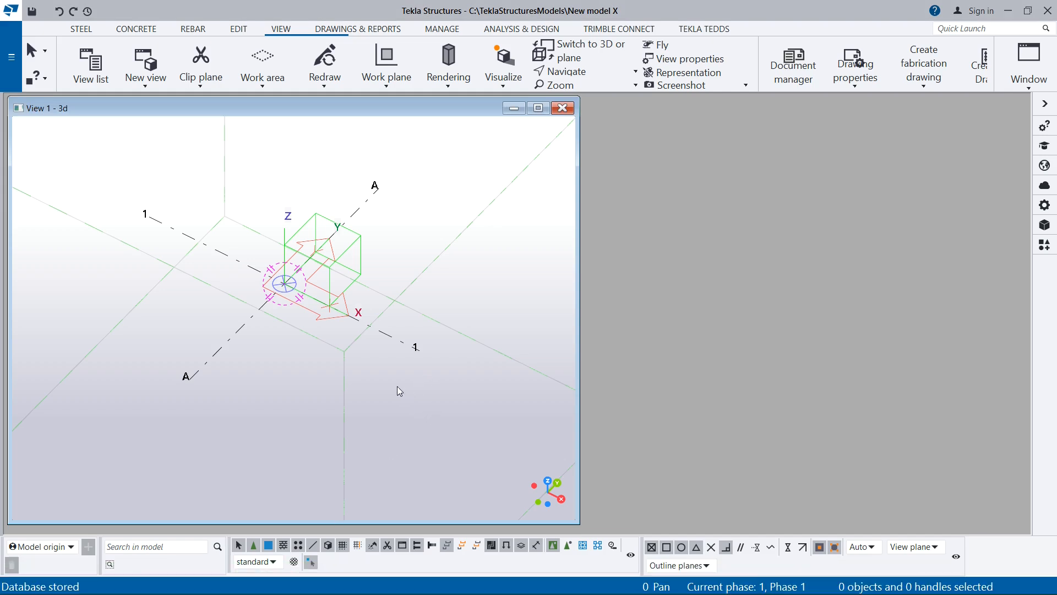
scroll(406, 360, down, 2)
scroll(310, 324, up, 2)
scroll(474, 279, down, 6)
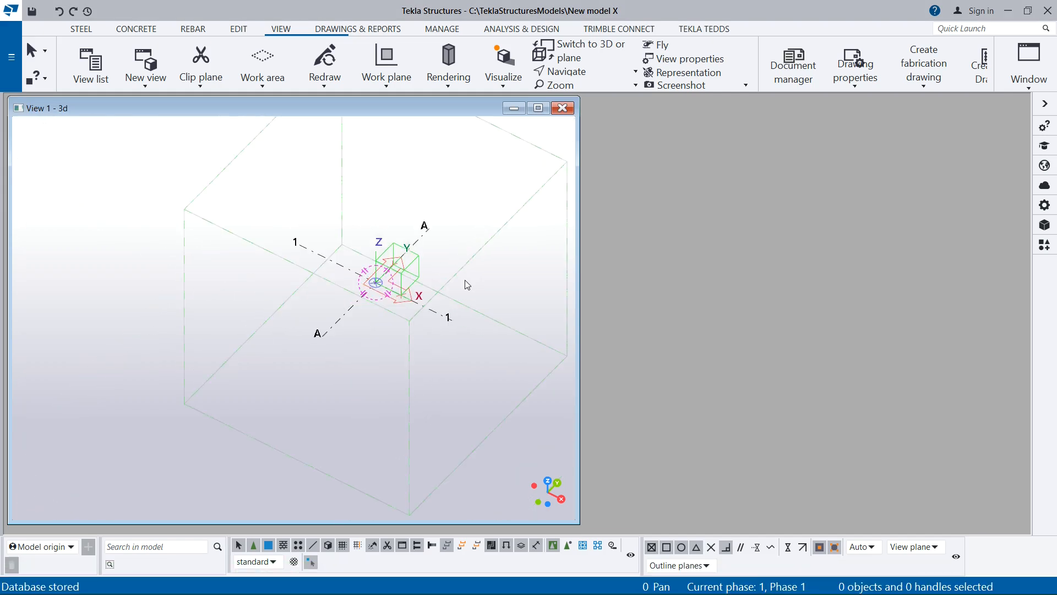
scroll(410, 290, up, 2)
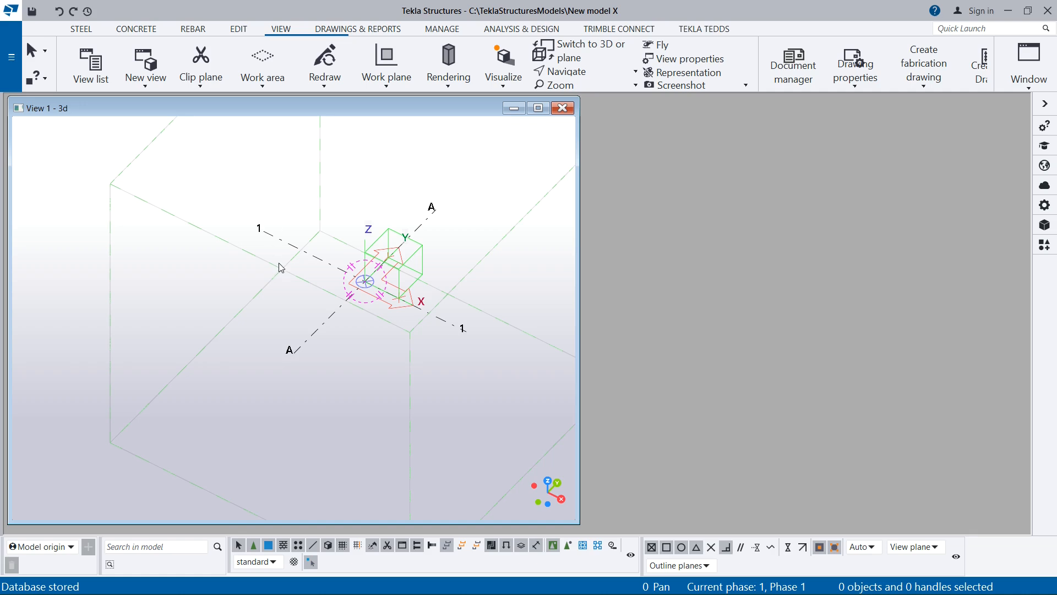
click(538, 108)
scroll(571, 295, down, 3)
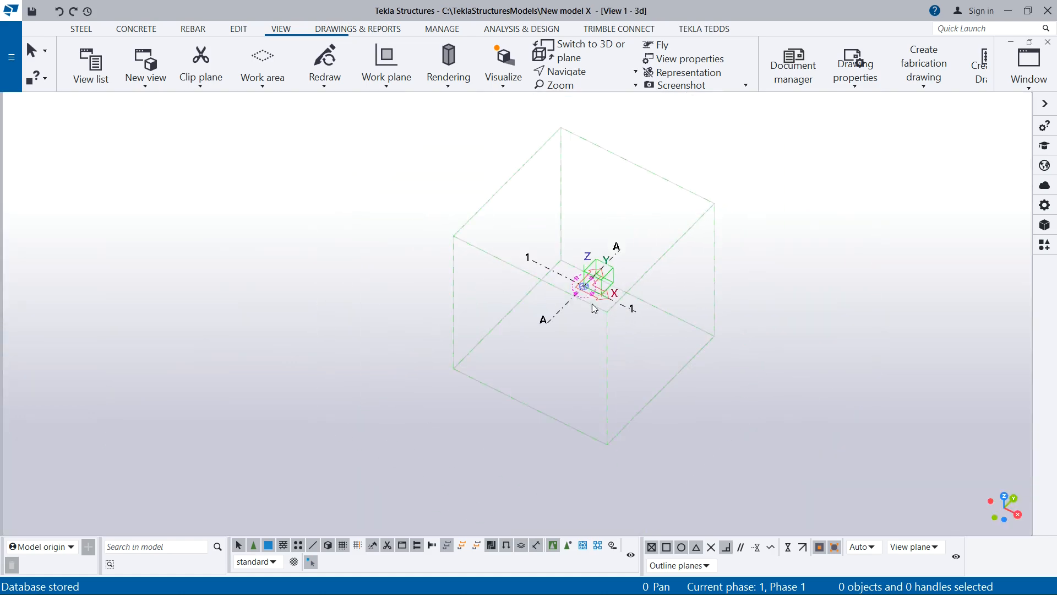
scroll(639, 282, up, 3)
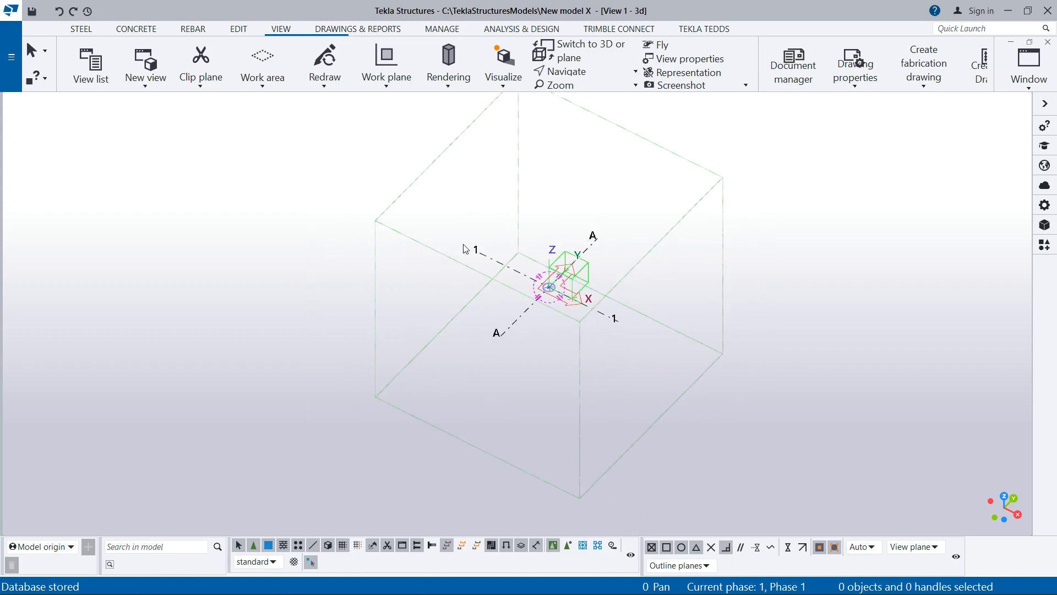
scroll(467, 249, up, 1)
click(1026, 89)
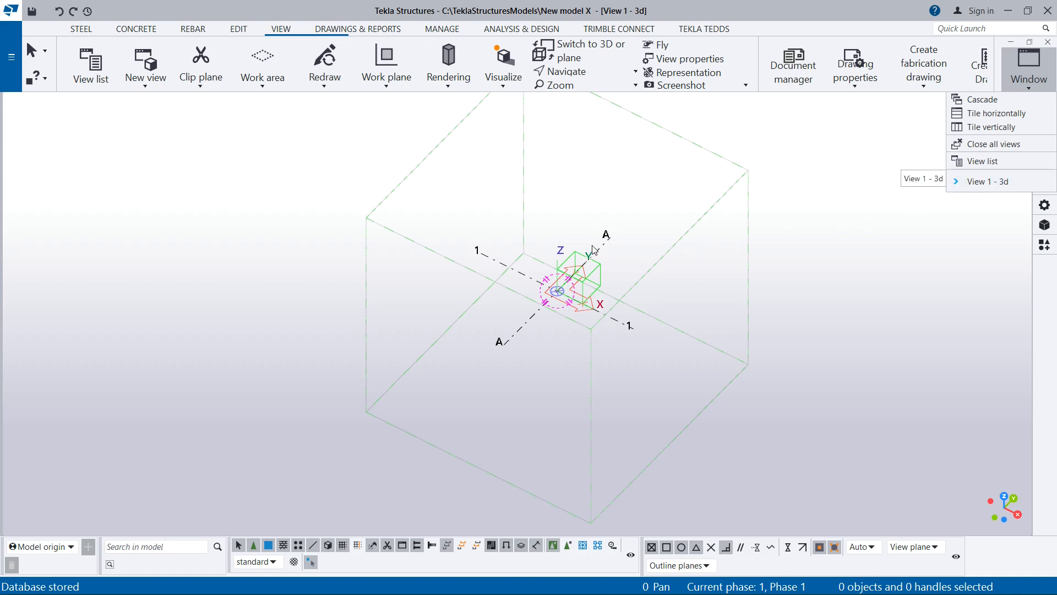
click(616, 349)
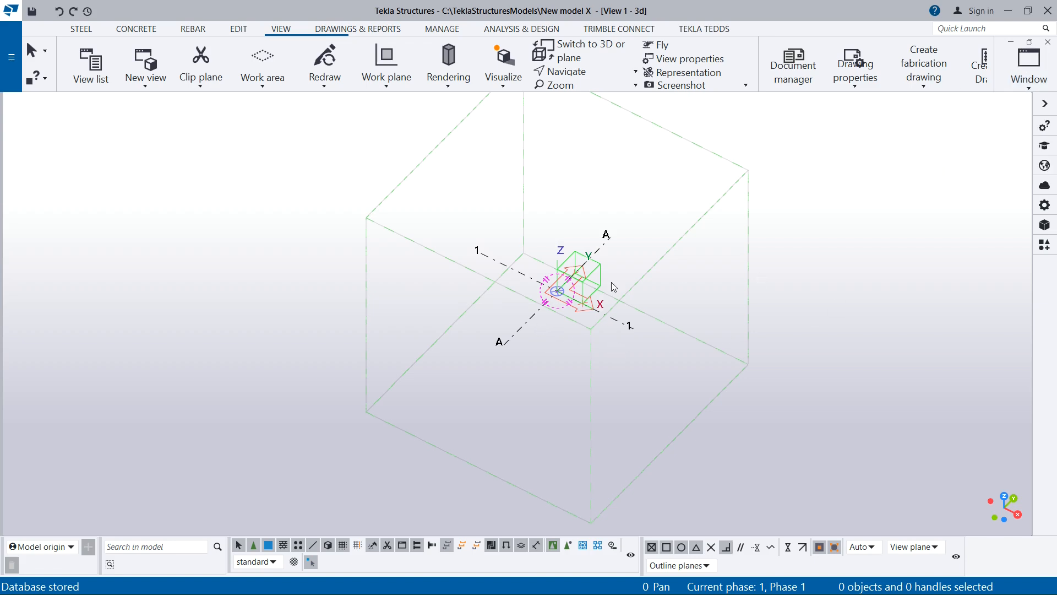
scroll(638, 319, down, 1)
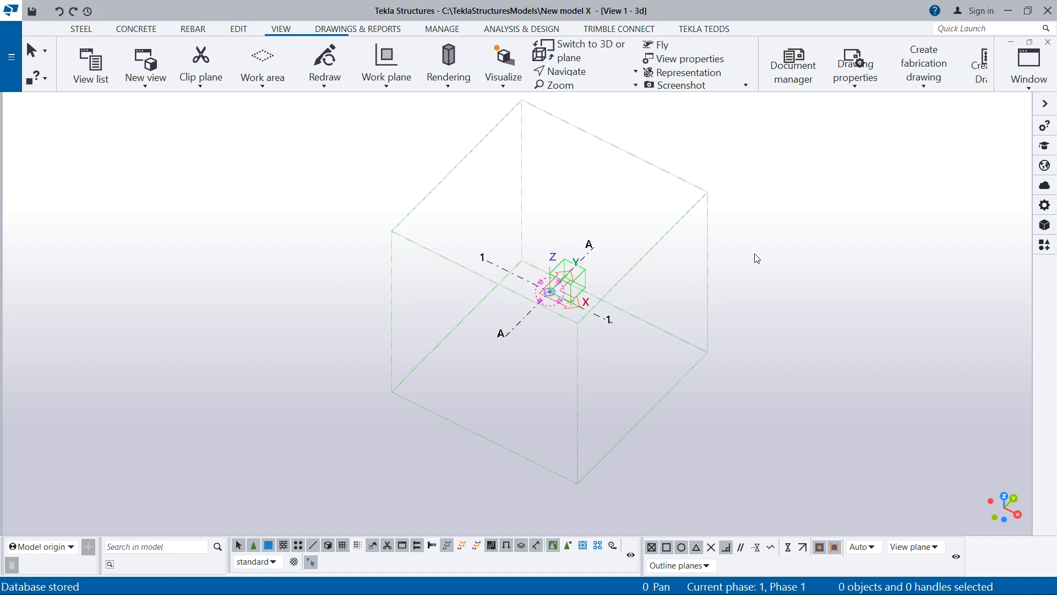
- Open the properties of the existing rectangular grid at lines A and 1 and look over its extension, origin and label settings
click(247, 29)
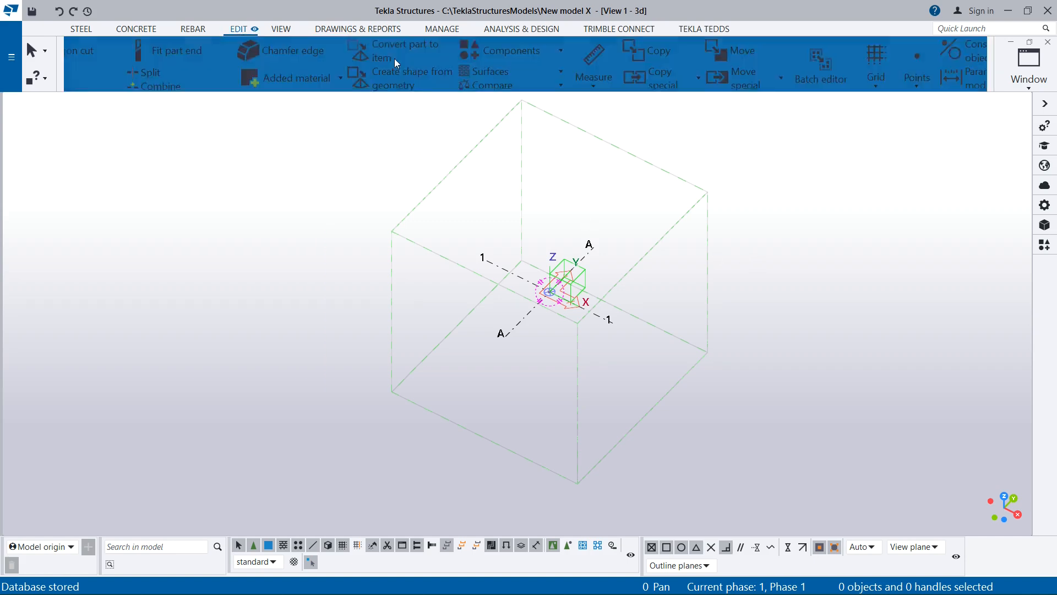
click(928, 85)
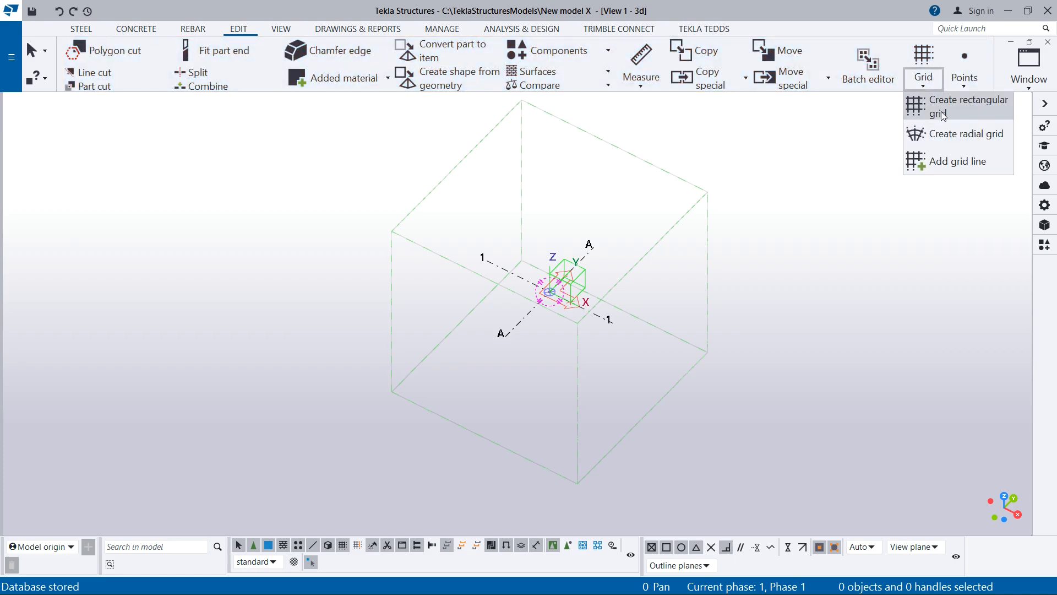
scroll(575, 376, up, 1)
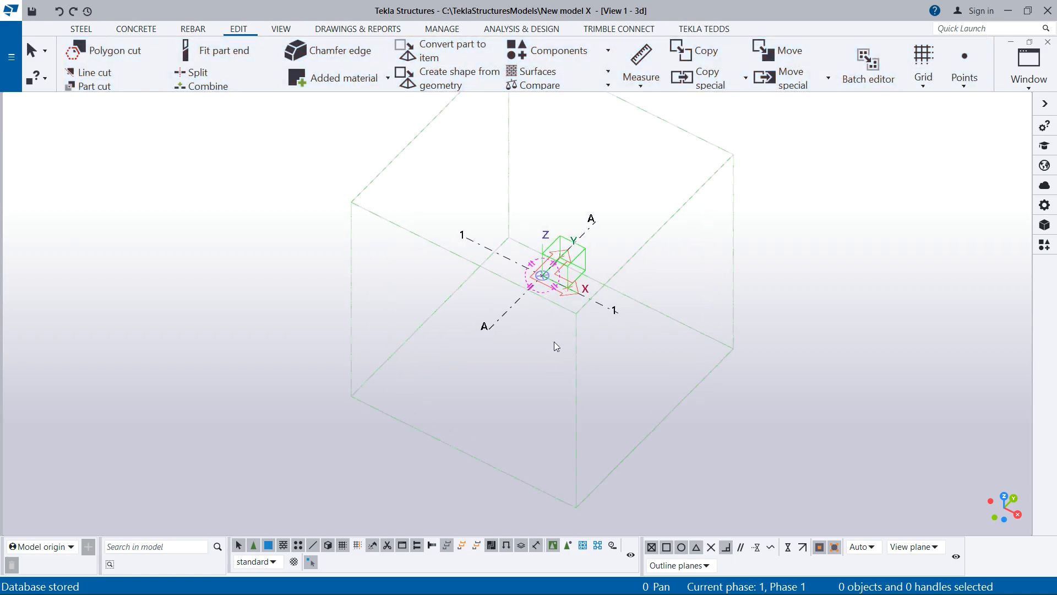
double_click(511, 310)
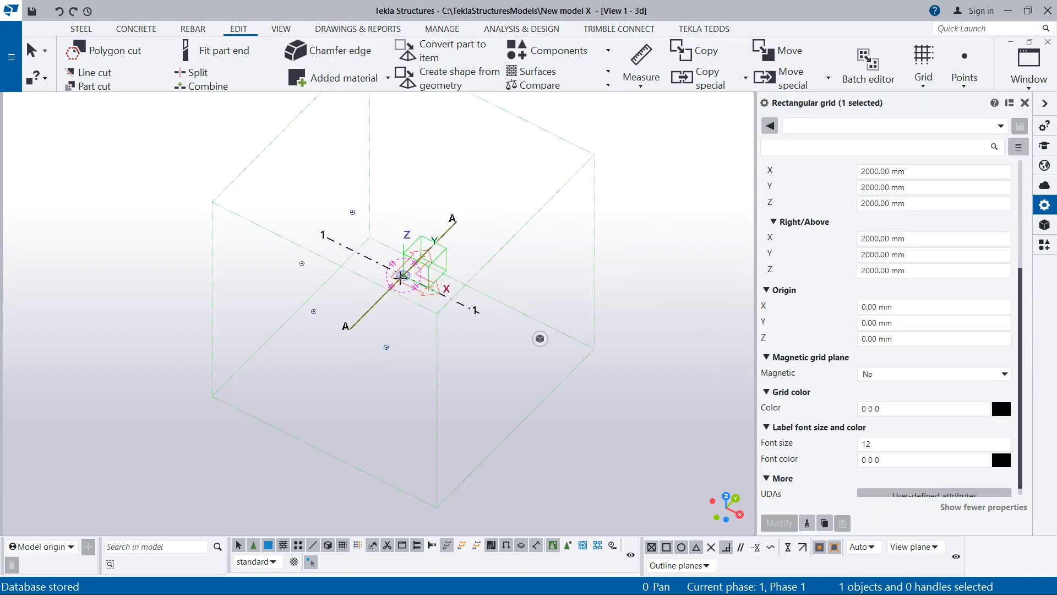
click(955, 187)
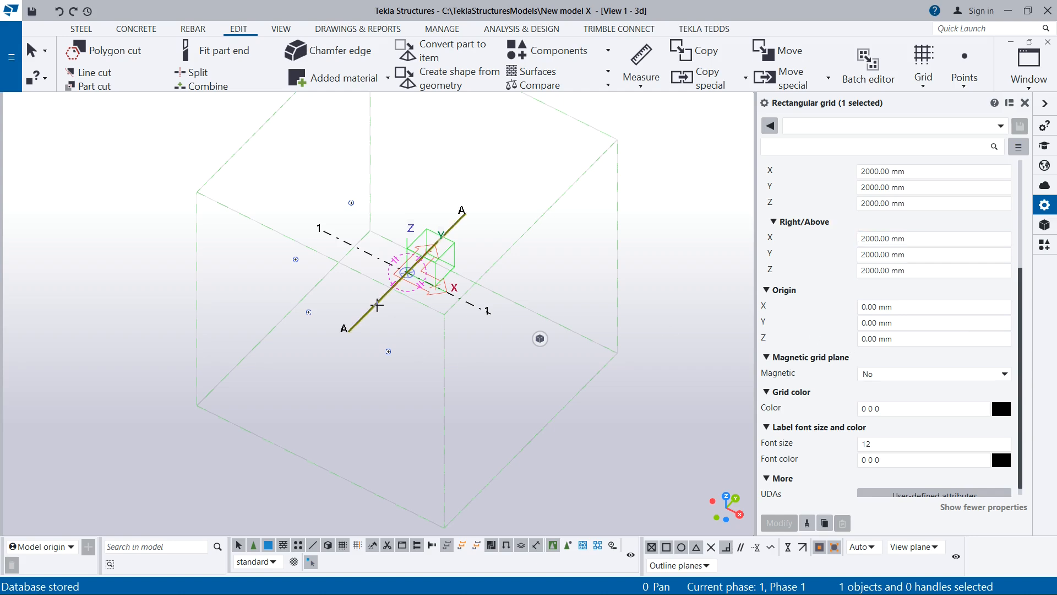
scroll(377, 305, up, 2)
scroll(382, 300, up, 2)
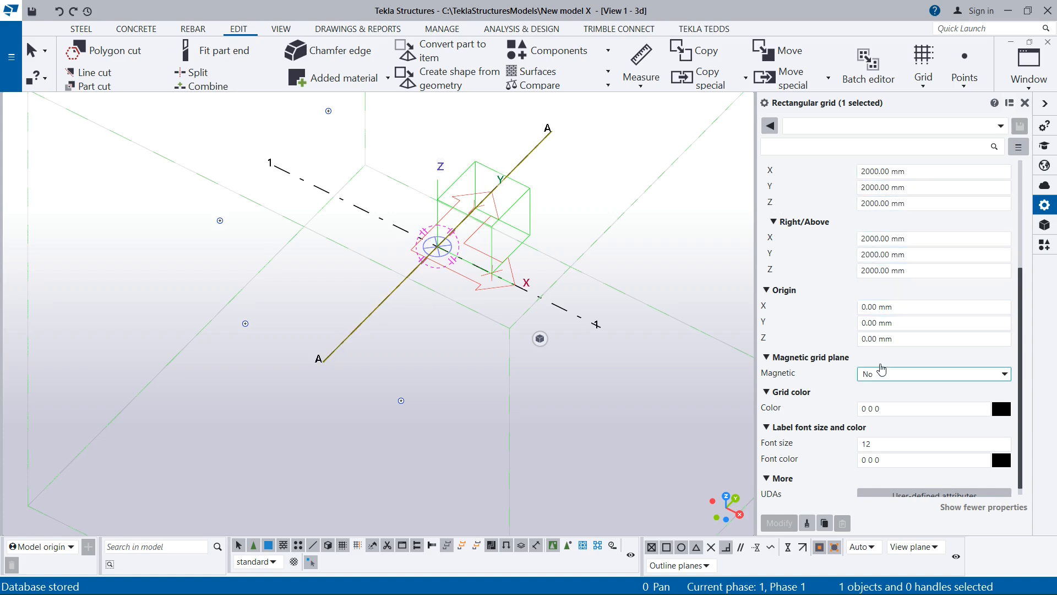
scroll(380, 289, down, 2)
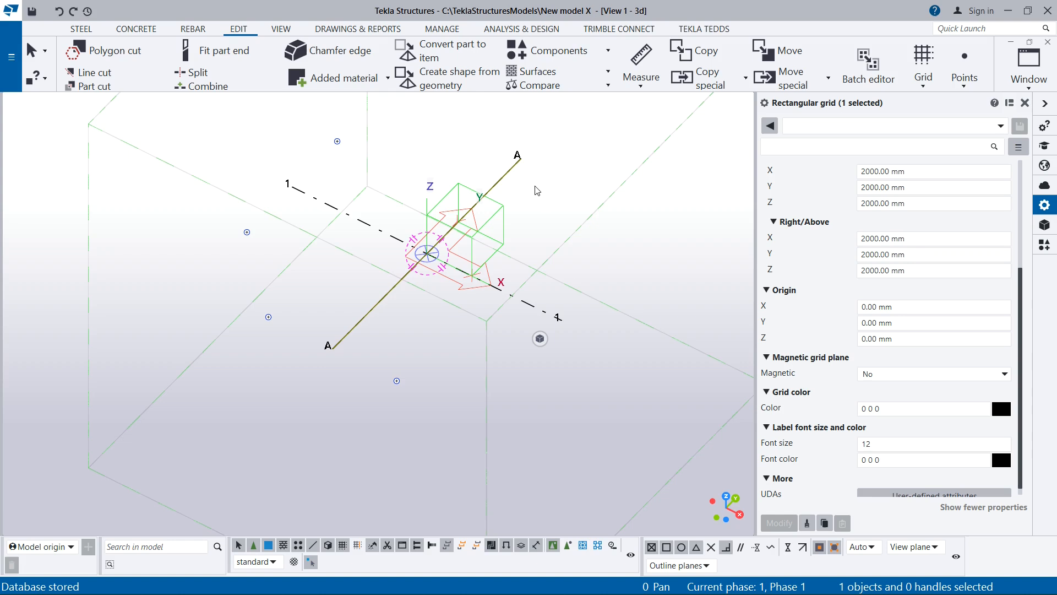
- Review the rectangular grid's coordinates, labels, line extensions, origin and colour settings alongside grid lines A and 1 in the 3D view
scroll(456, 252, up, 2)
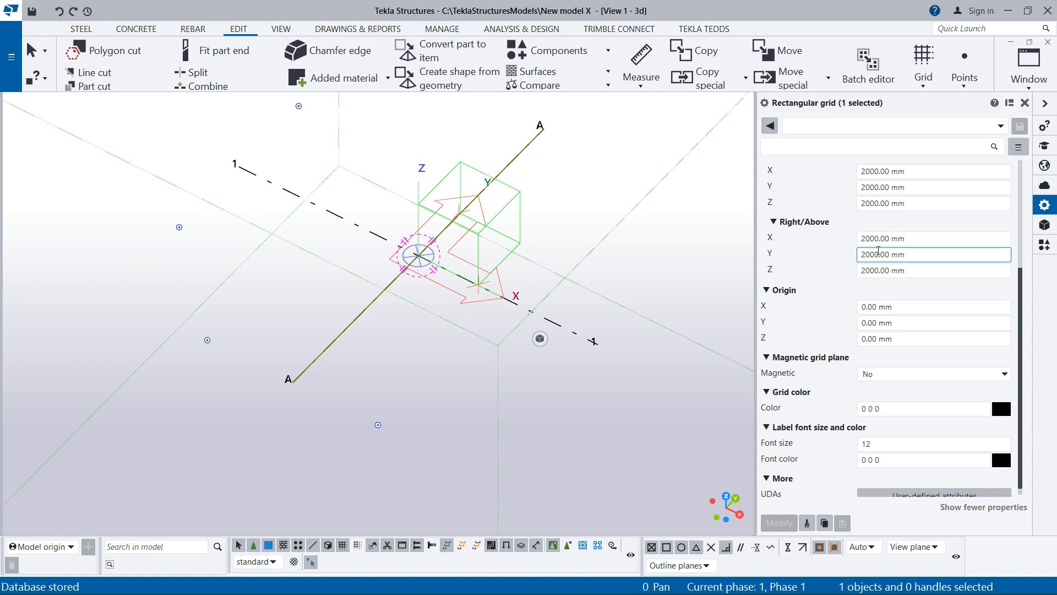
scroll(863, 250, up, 3)
scroll(862, 249, up, 2)
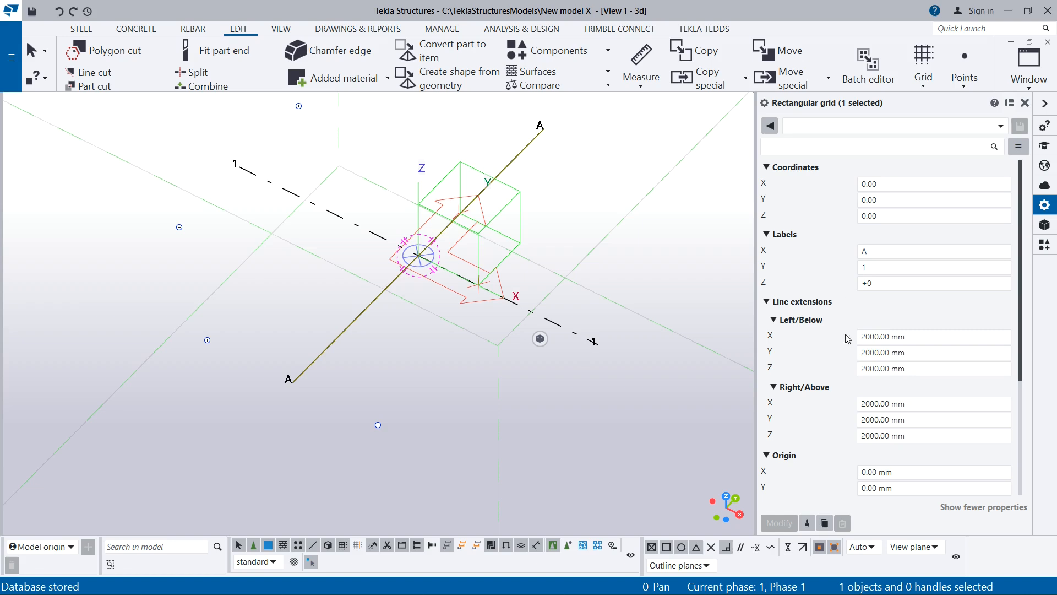
scroll(418, 254, up, 3)
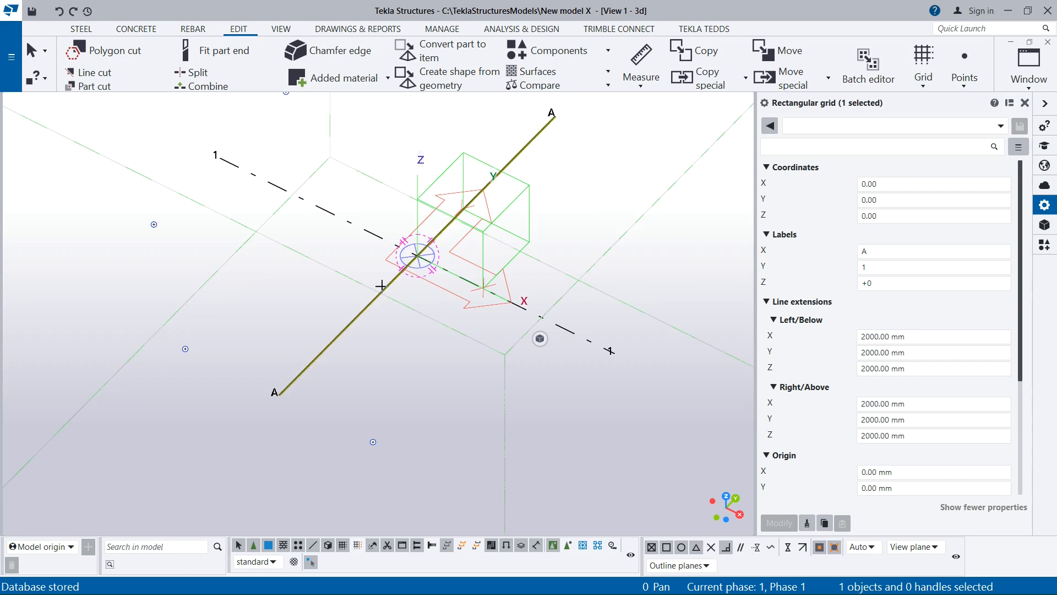
scroll(333, 320, down, 3)
scroll(799, 348, down, 2)
scroll(799, 348, down, 5)
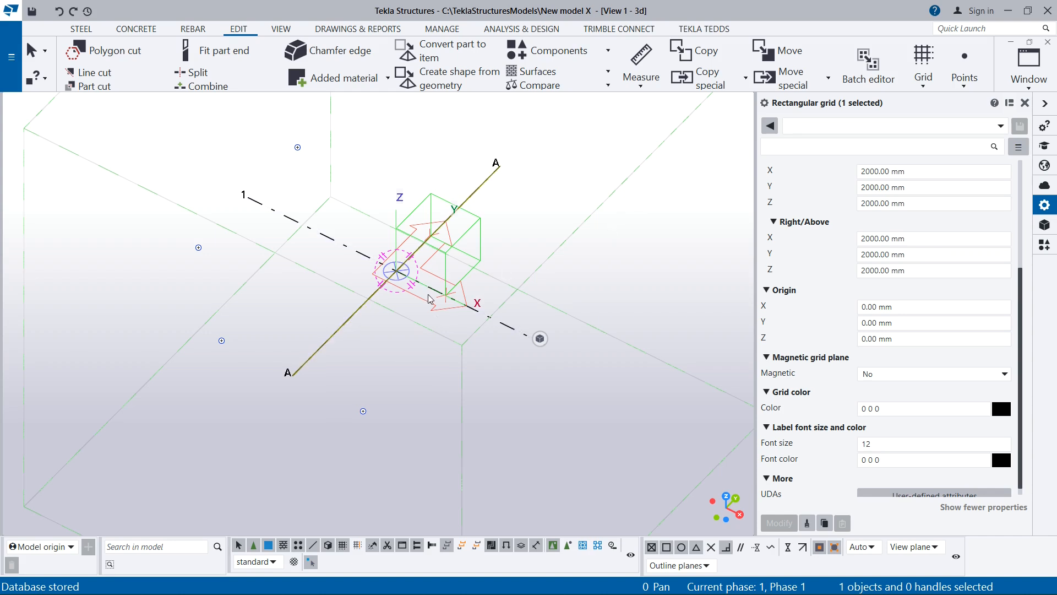
scroll(430, 299, down, 1)
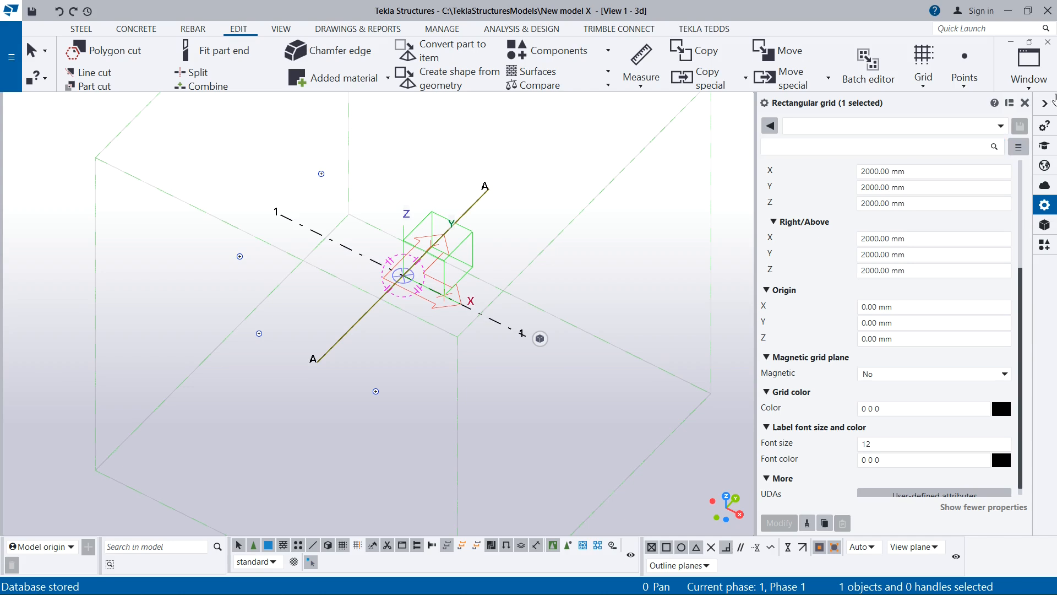
- Close the rectangular grid's properties and look over grid lines A and 1 inside the work area box
click(1024, 103)
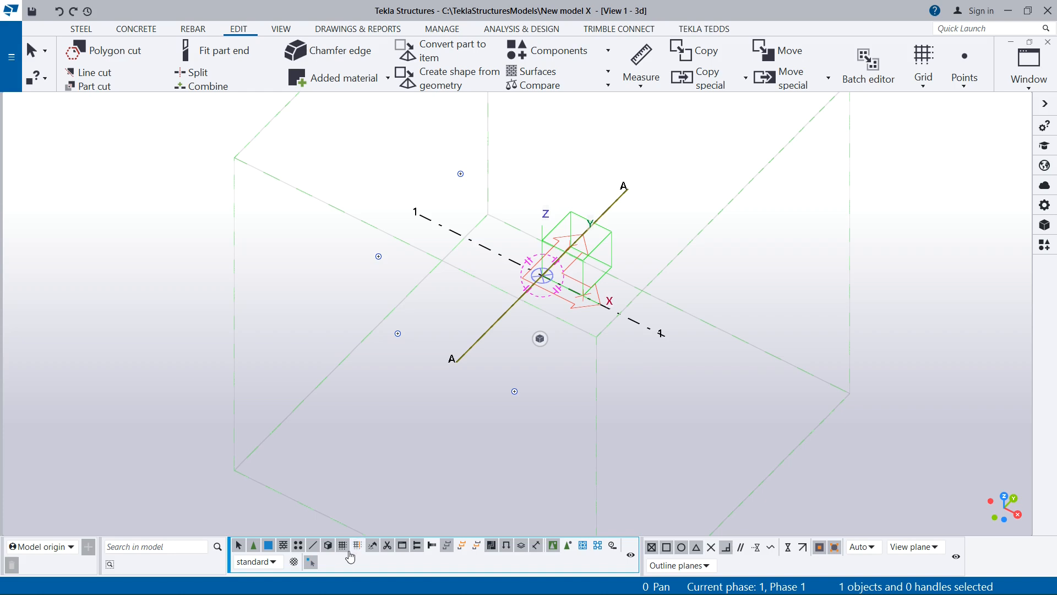
scroll(367, 302, down, 2)
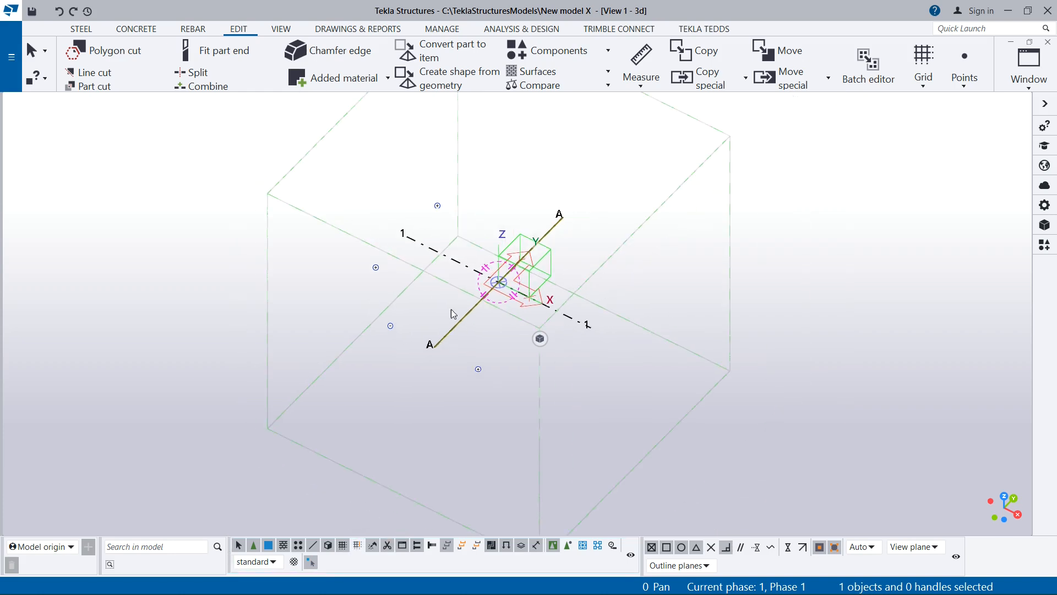
ctrl+middle_drag(286, 322, 401, 331)
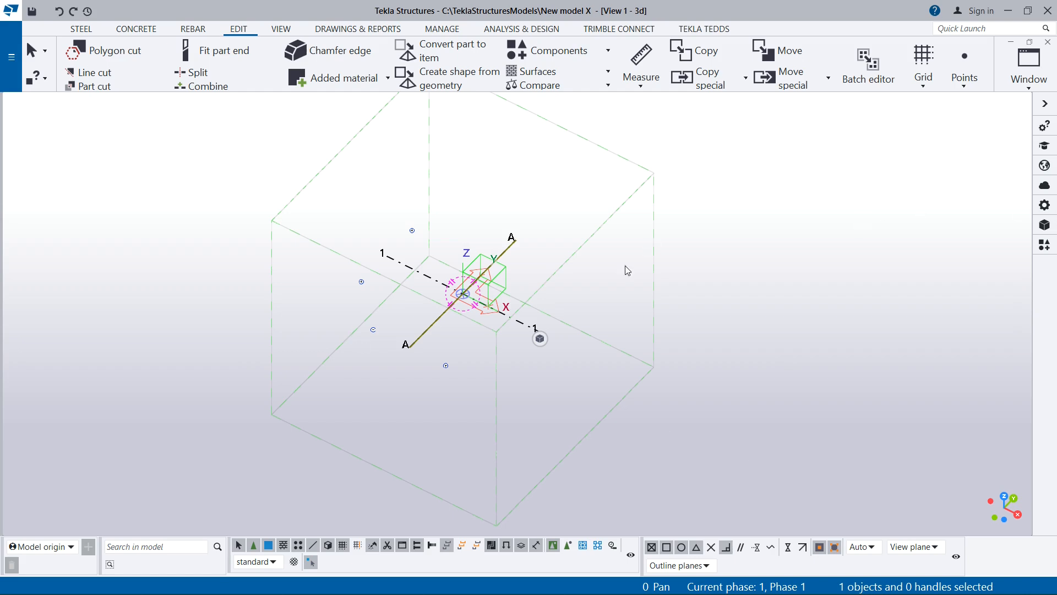
ctrl+middle_drag(503, 275, 435, 312)
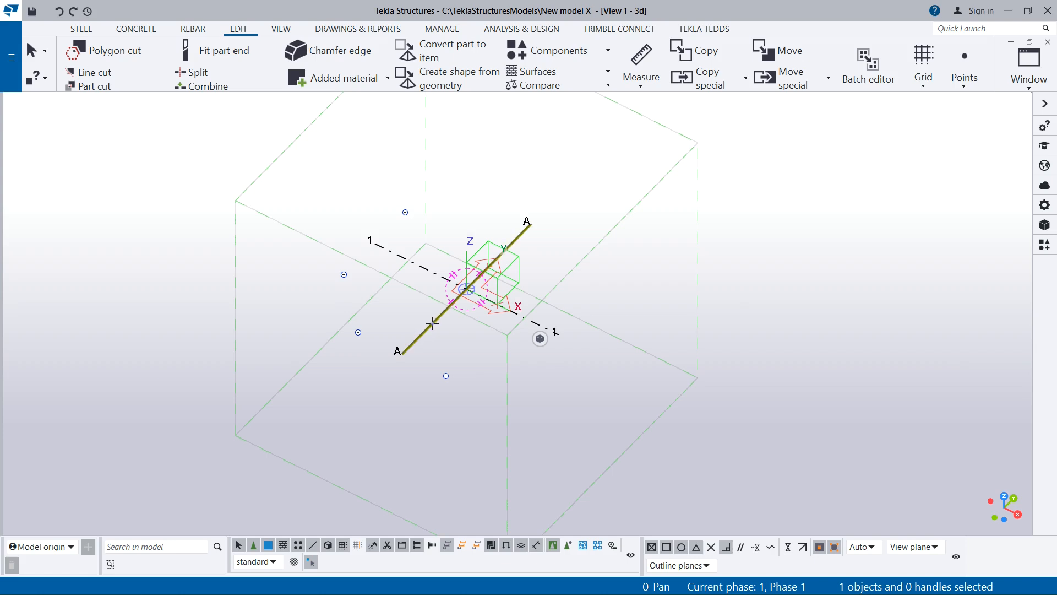
- Open the selected grid's properties, check its X, Y and Z coordinates, and close the properties again
right_click(654, 274)
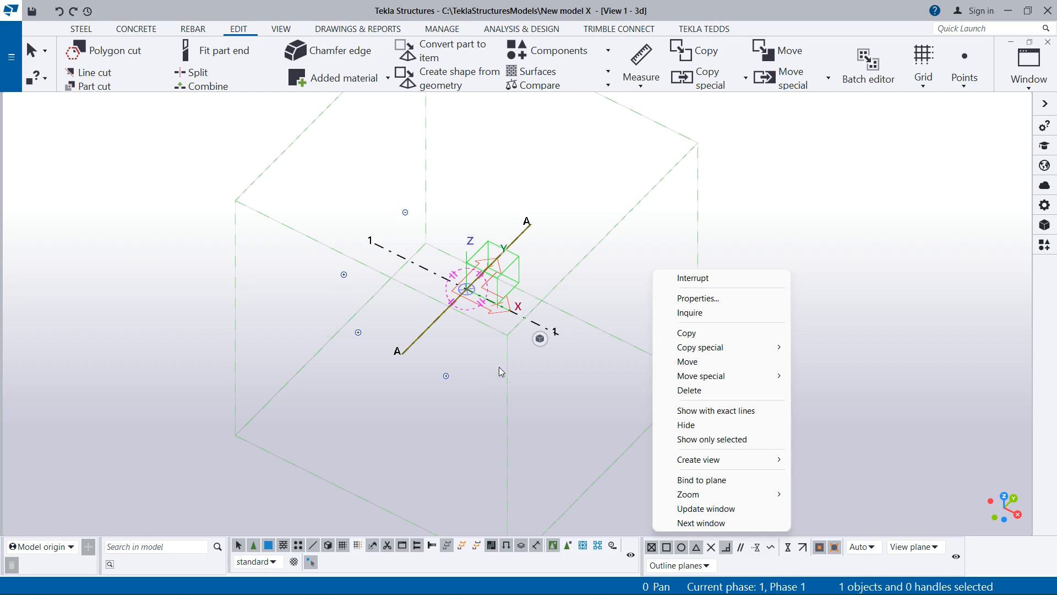
click(718, 305)
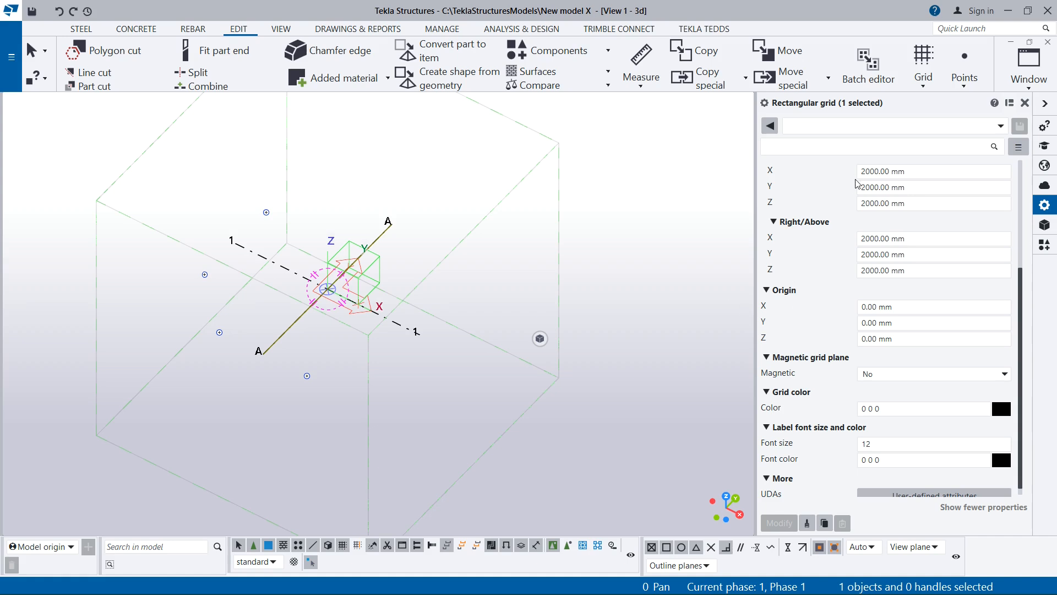
scroll(846, 252, up, 5)
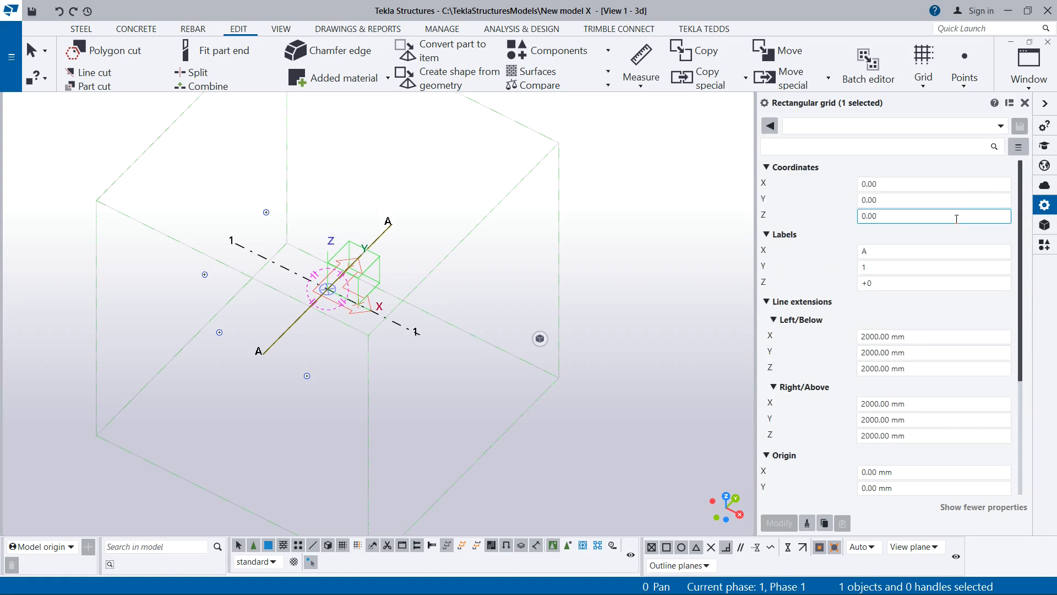
click(1024, 103)
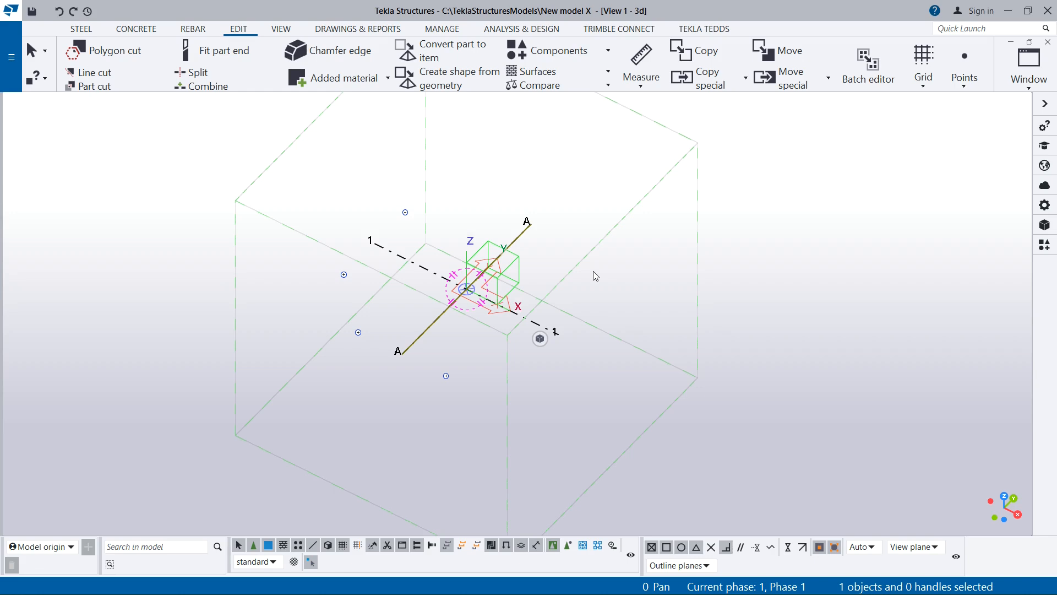
- Reopen the selected rectangular grid's properties at its coordinates and compare them with grid lines A and 1 in the model
key(alt+Return)
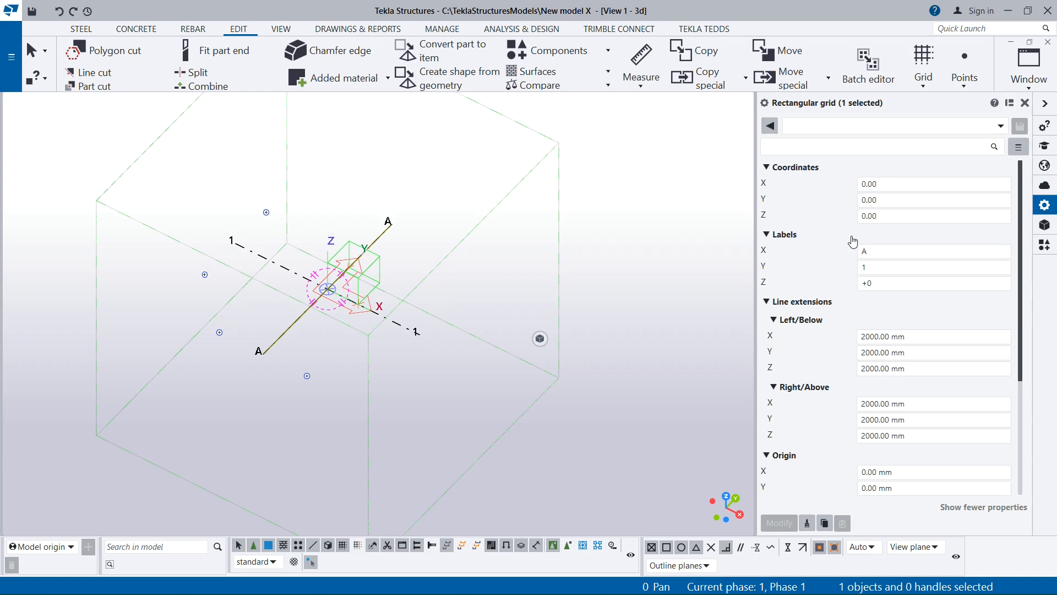
click(884, 220)
scroll(884, 226, down, 5)
scroll(884, 232, up, 5)
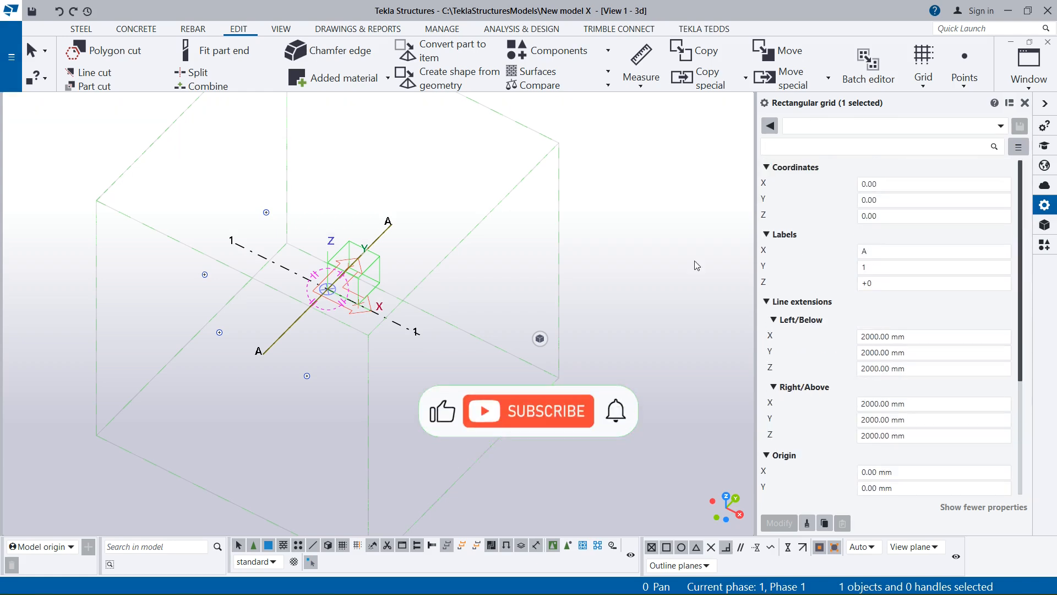
scroll(364, 269, up, 2)
scroll(363, 270, down, 4)
scroll(285, 273, up, 4)
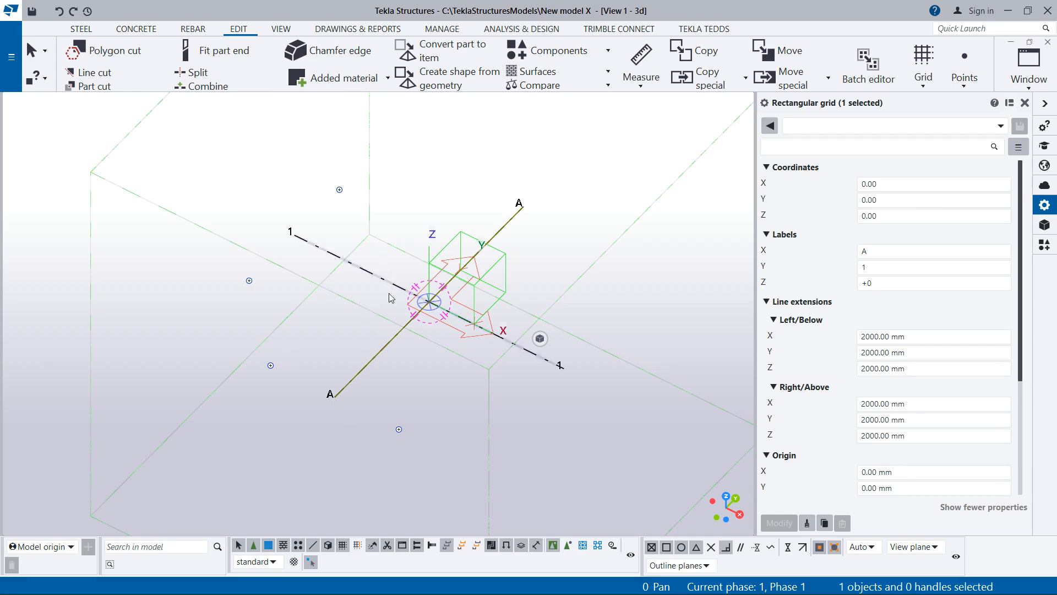
scroll(389, 297, down, 2)
scroll(388, 319, up, 2)
scroll(487, 284, up, 2)
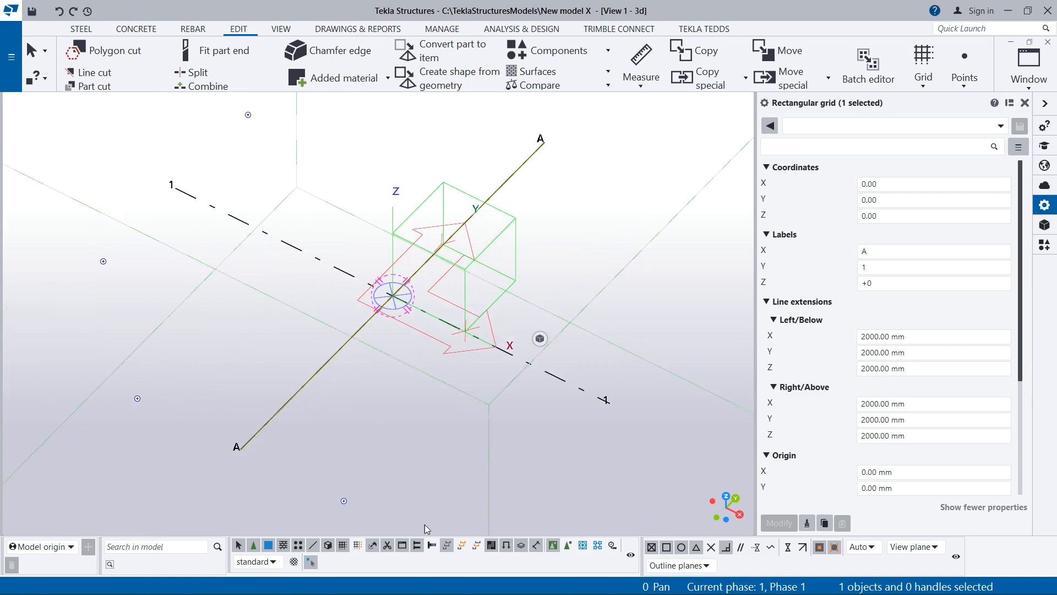
- Switch to Civil 3D and read the dimensions between vertical grid lines A to F
mouse_move(327, 584)
click(395, 587)
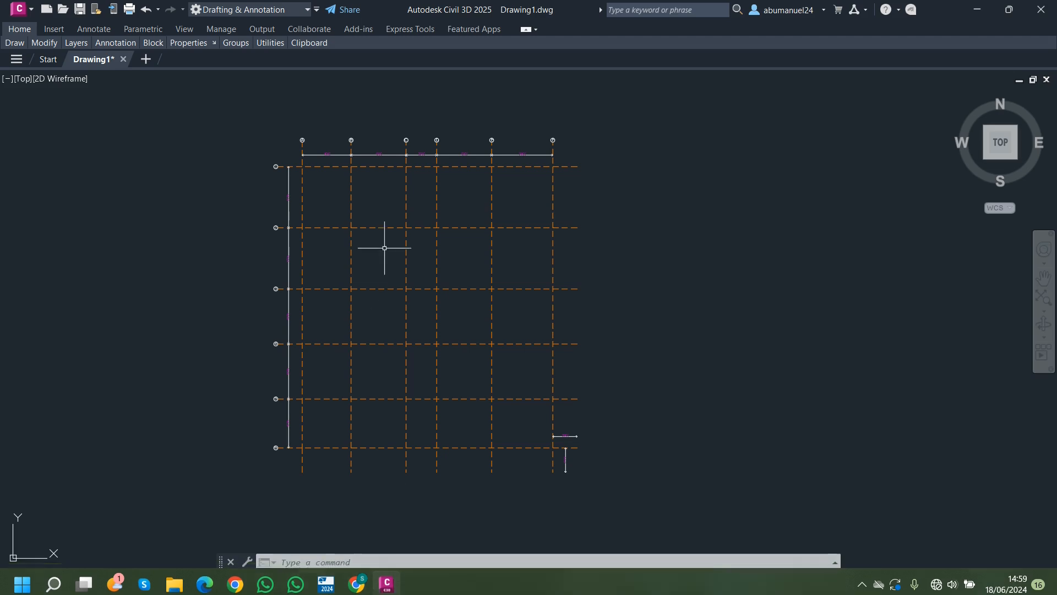
scroll(401, 146, up, 8)
scroll(362, 190, down, 4)
scroll(182, 202, up, 2)
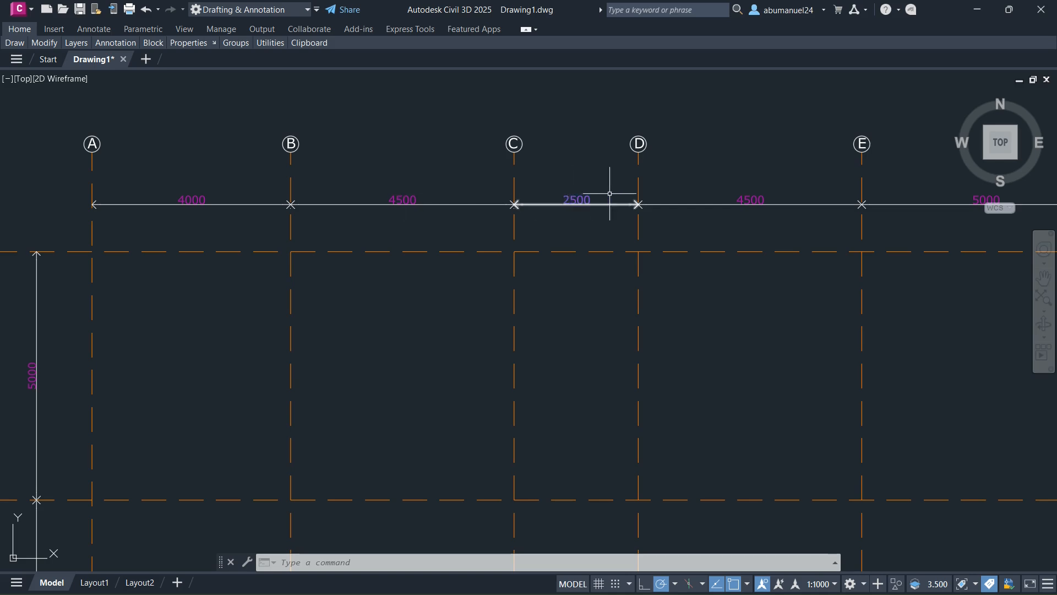
scroll(295, 219, down, 5)
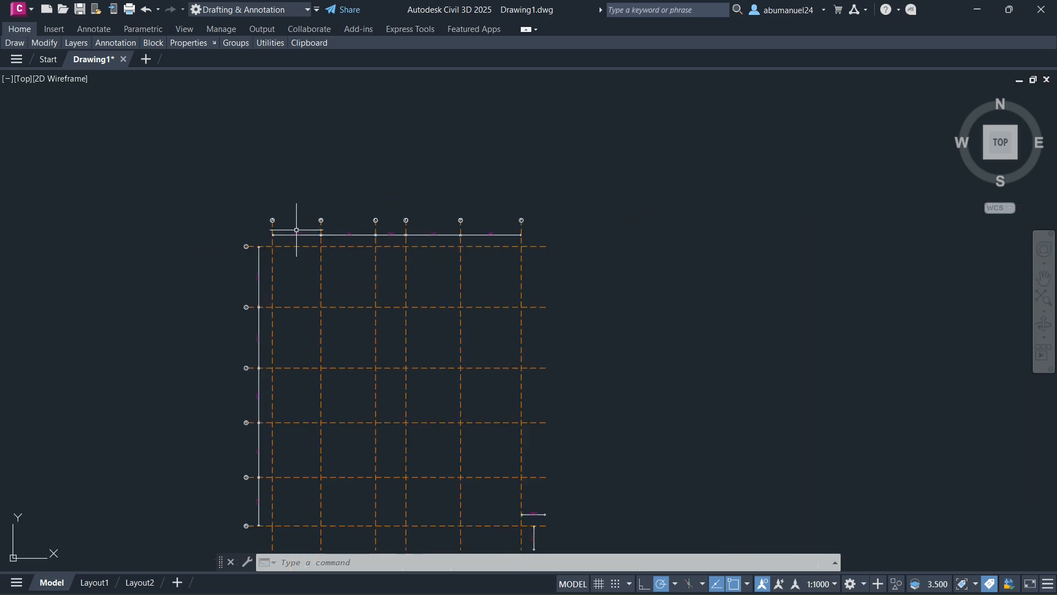
scroll(319, 226, up, 5)
scroll(160, 265, up, 2)
scroll(207, 238, down, 4)
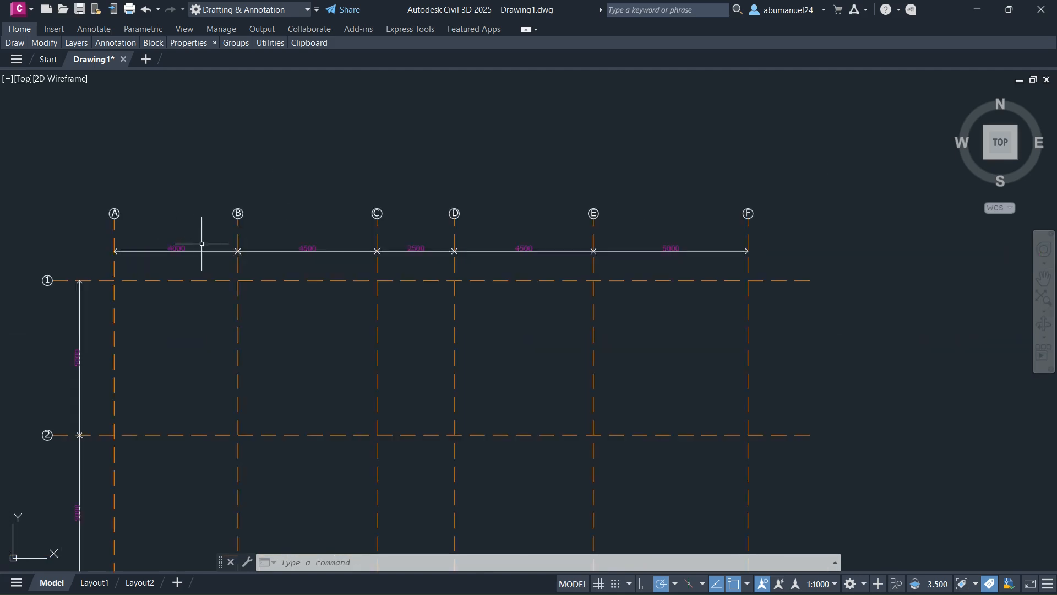
scroll(155, 250, up, 4)
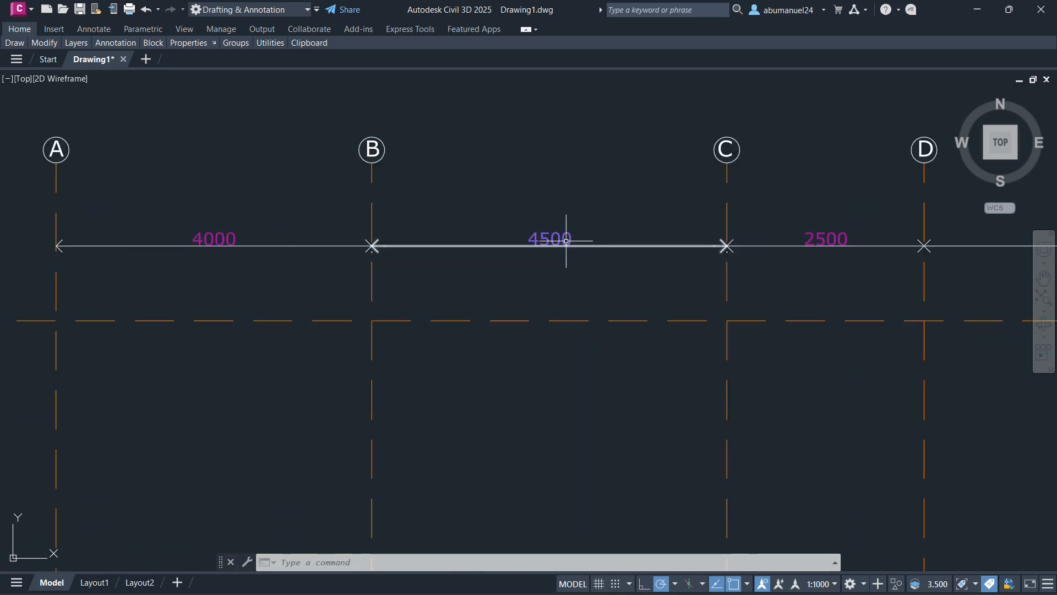
scroll(418, 281, down, 6)
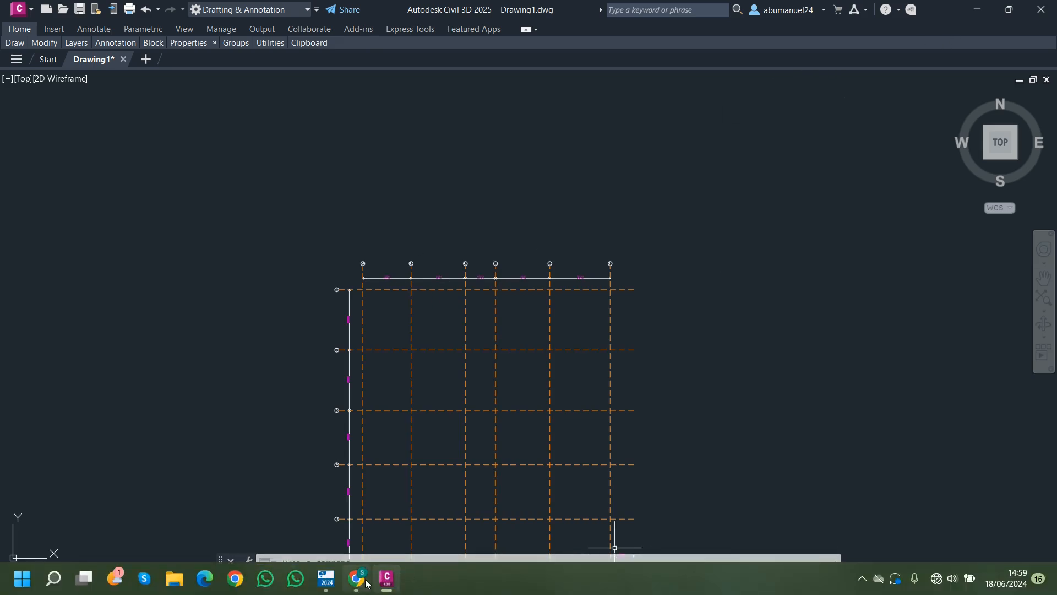
click(331, 579)
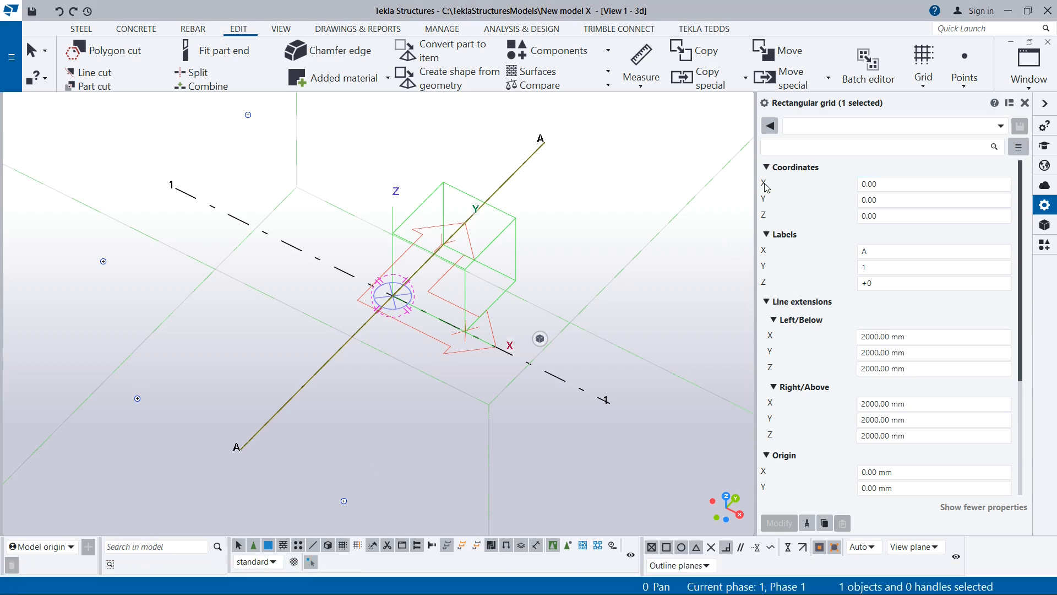
drag(880, 184, 856, 185)
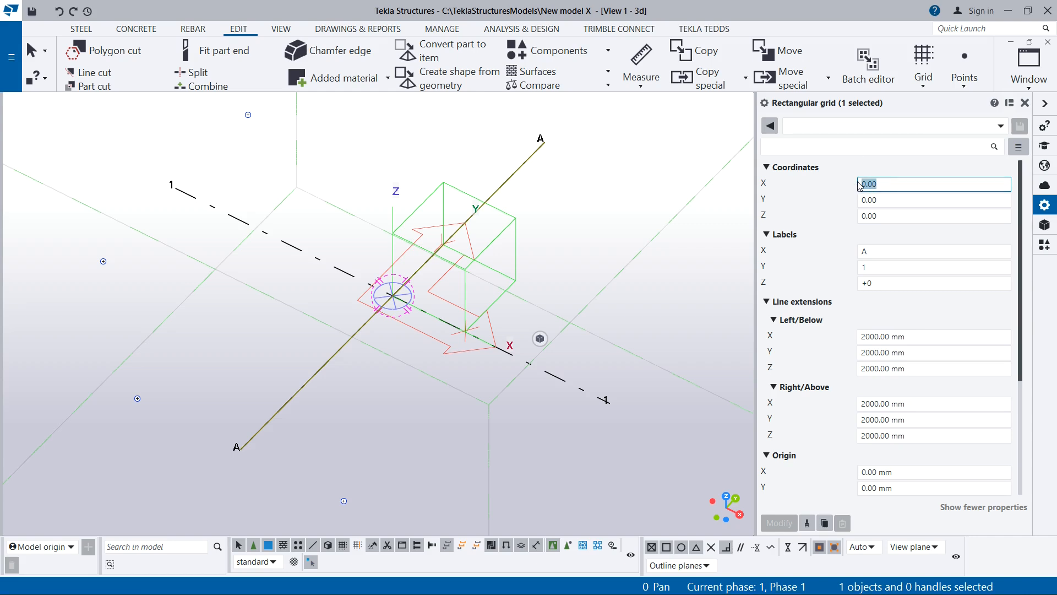
text(0)
text(4000 4500 2500 4500 5000)
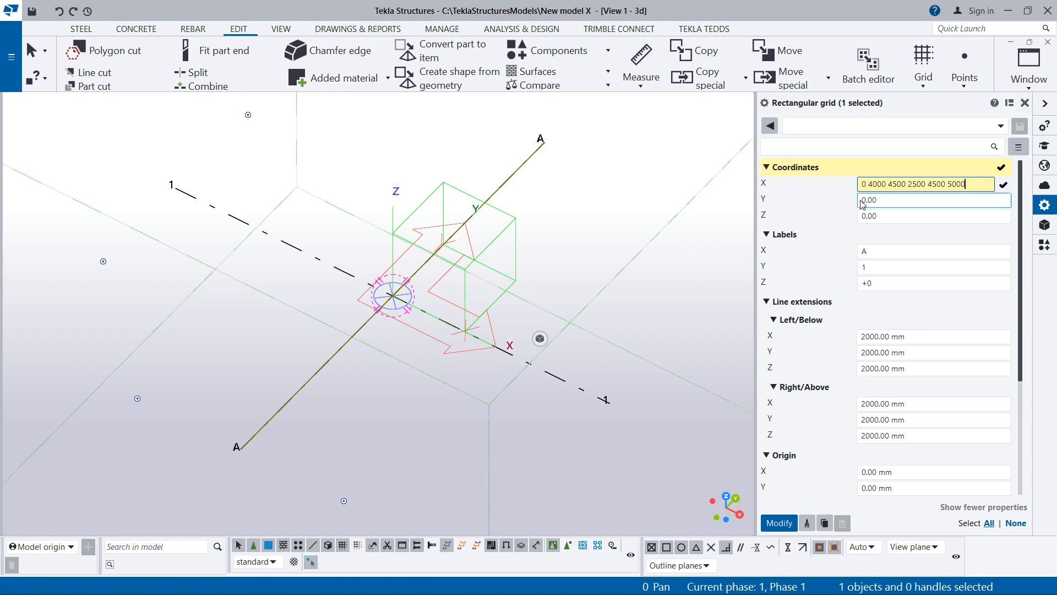
- Replace the grid's Y coordinates with a starting value of 0
click(889, 201)
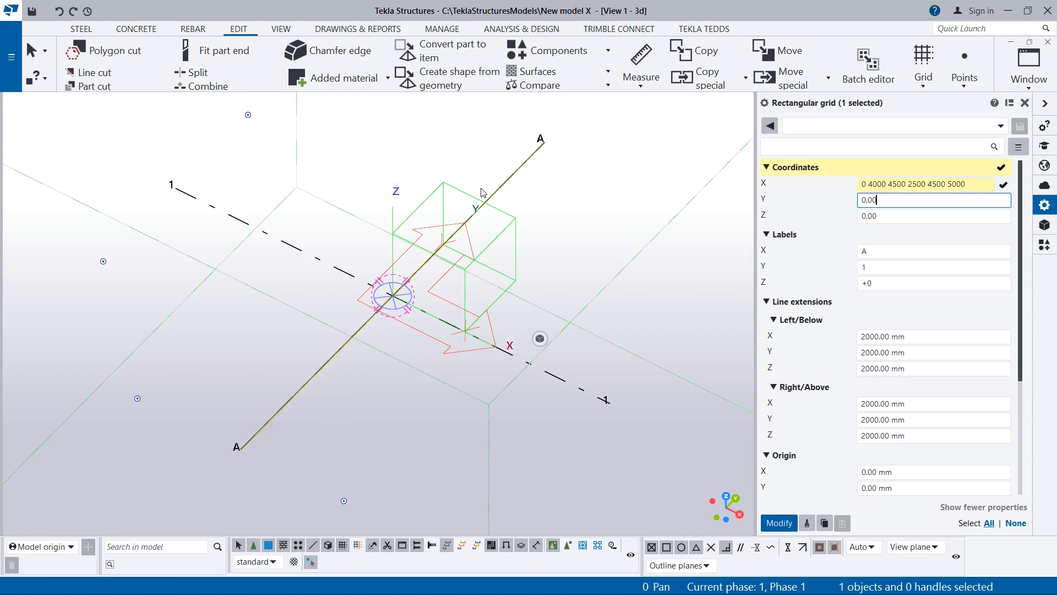
scroll(468, 220, down, 2)
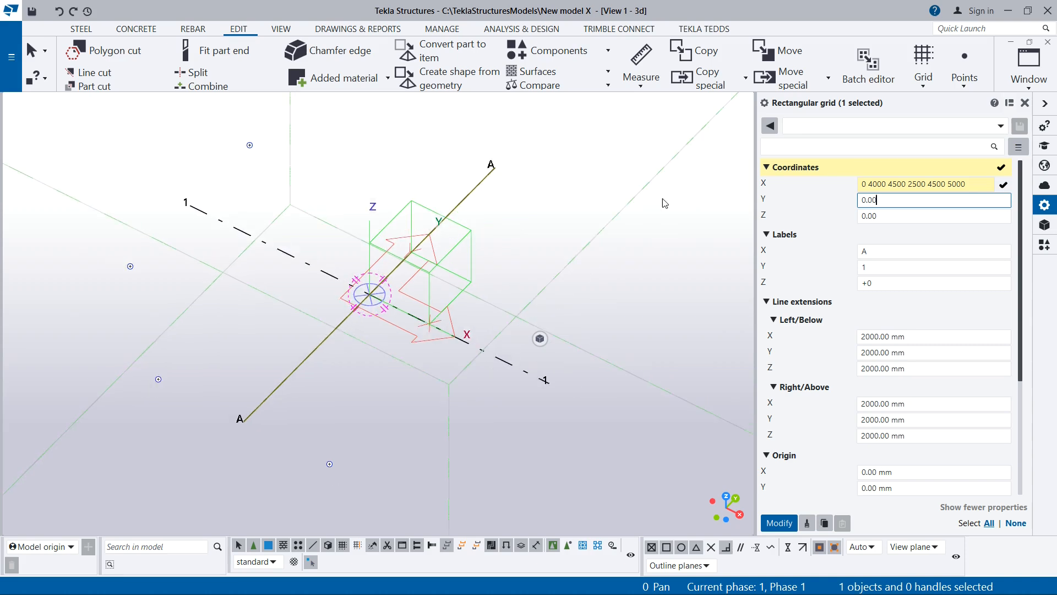
drag(877, 200, 849, 200)
text(0)
- Switch to Civil 3D and read the dimensions between horizontal grid lines 6 to 1
mouse_move(493, 593)
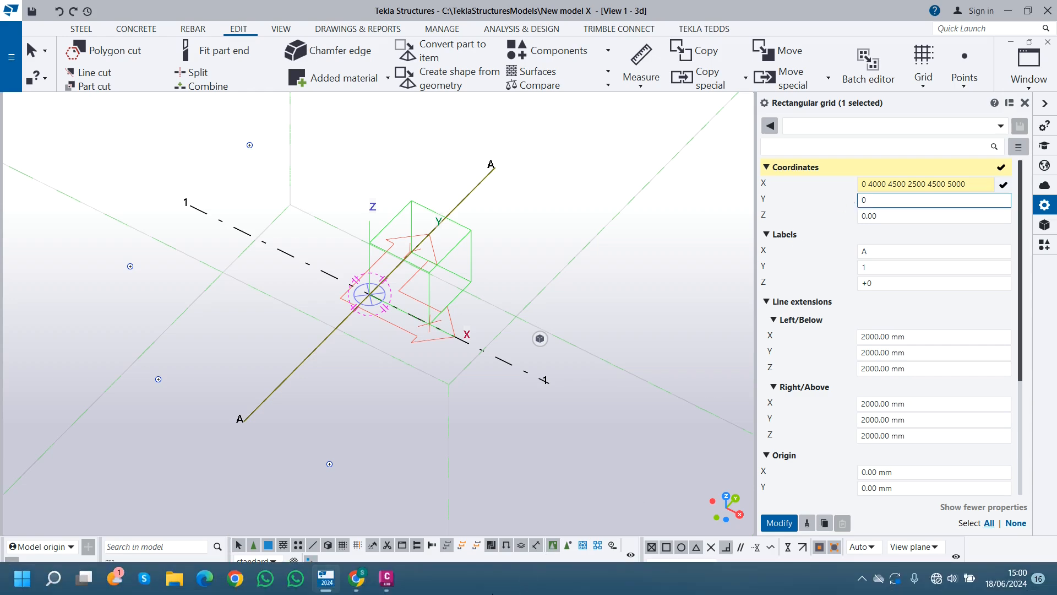
click(387, 577)
scroll(401, 341, down, 5)
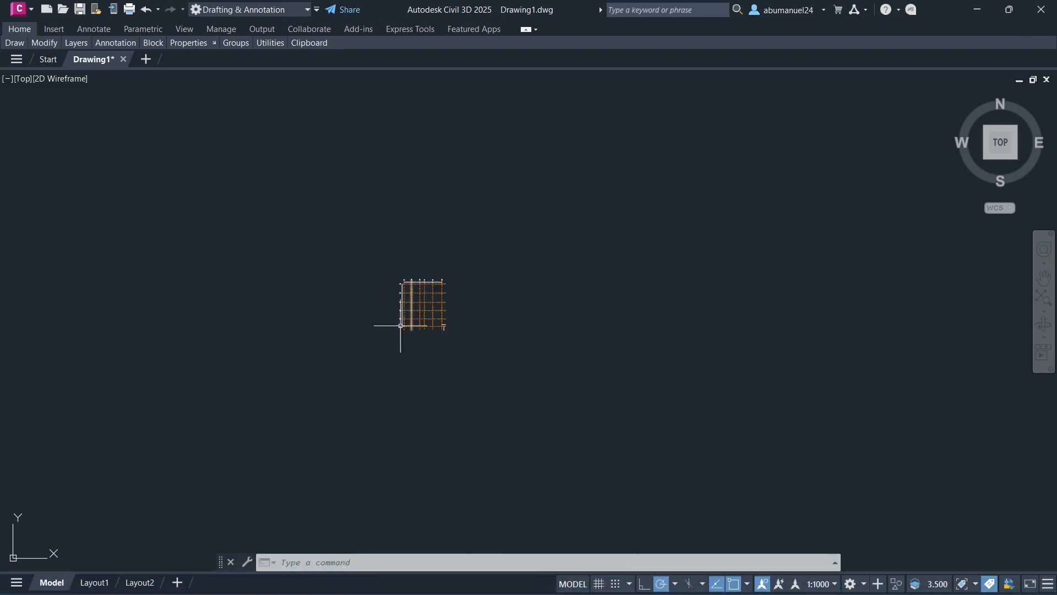
scroll(415, 308, up, 5)
scroll(415, 307, up, 5)
scroll(338, 338, down, 3)
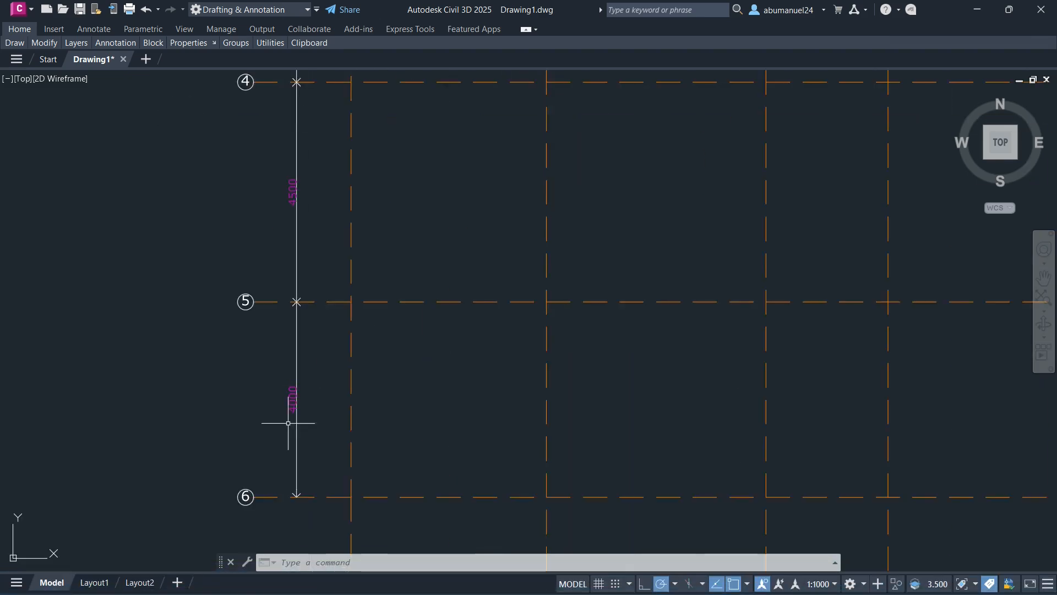
scroll(303, 205, down, 2)
scroll(302, 170, up, 5)
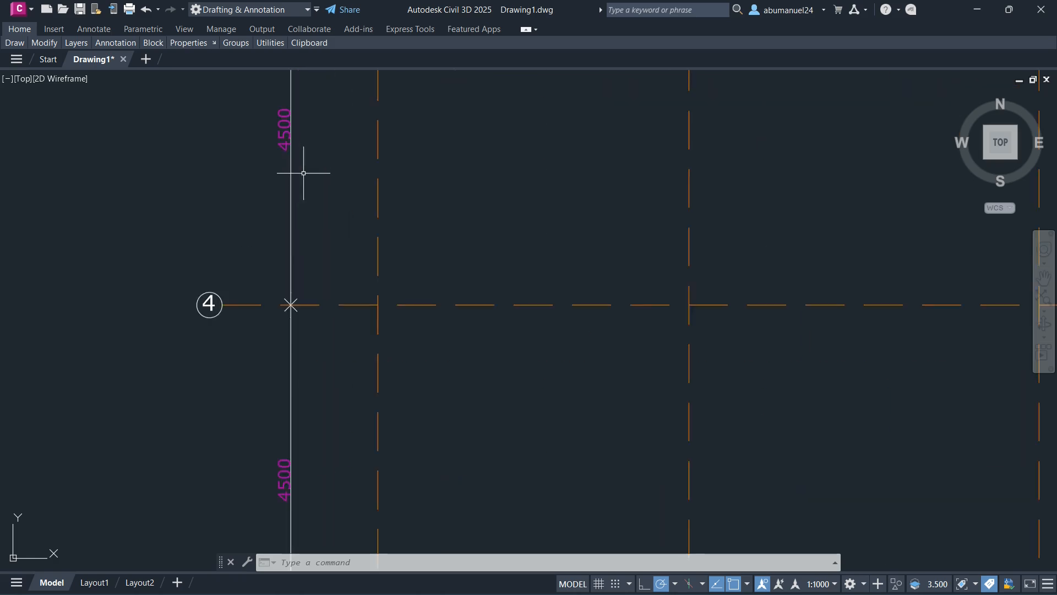
scroll(289, 248, down, 4)
scroll(290, 135, up, 2)
scroll(273, 287, down, 2)
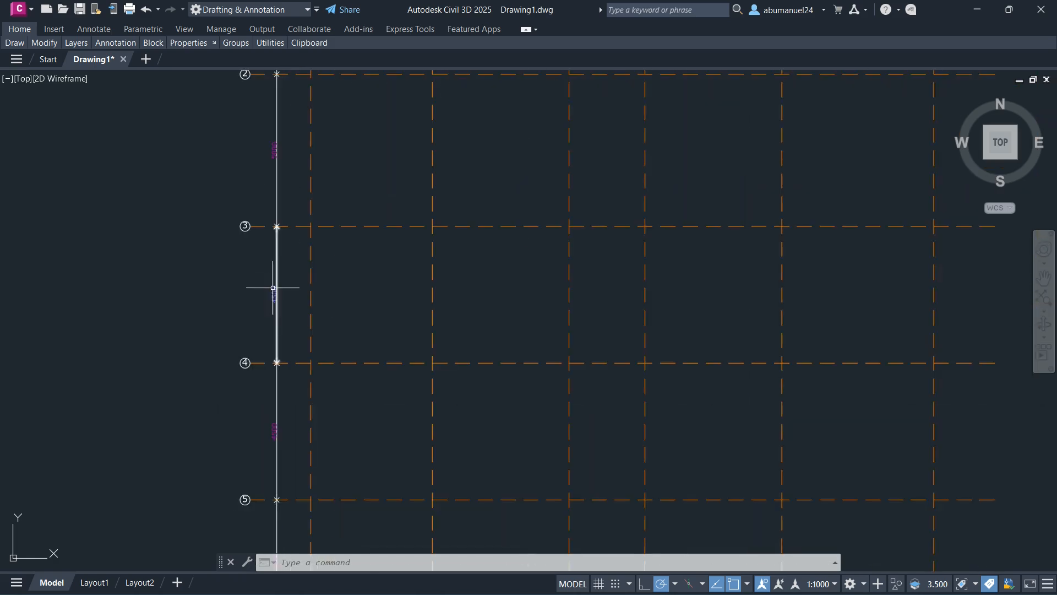
scroll(279, 323, down, 4)
scroll(288, 205, up, 5)
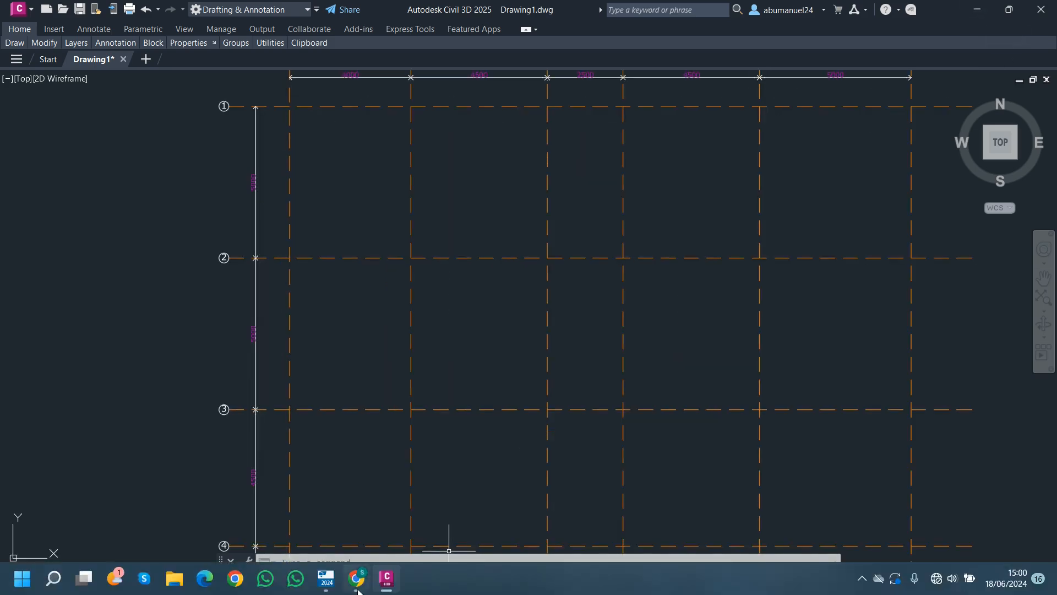
mouse_move(333, 585)
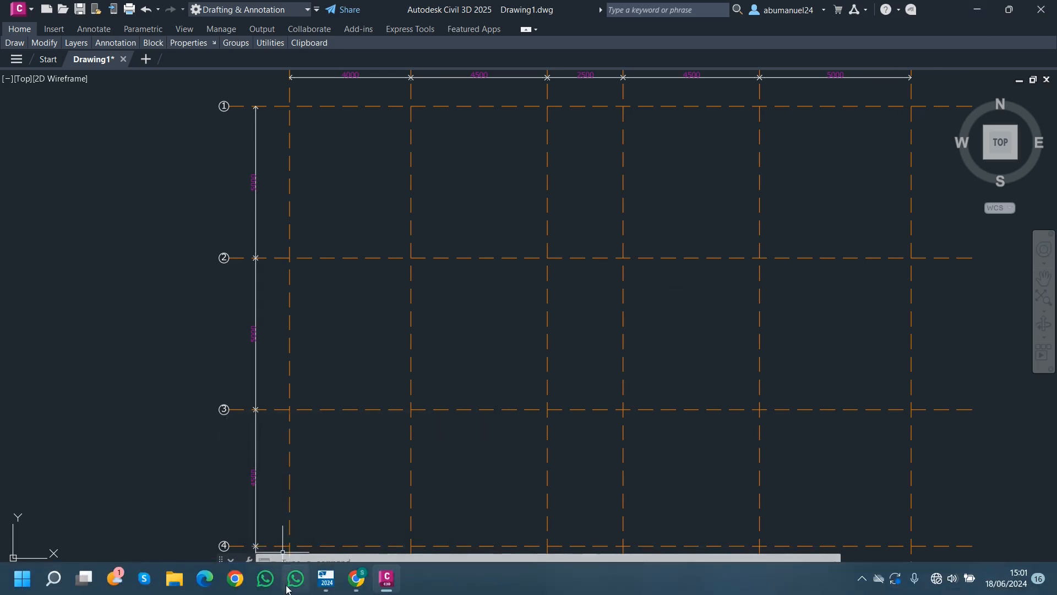
- Switch to Tekla Structures and append a 4000 spacing to the grid's Y coordinates
click(326, 587)
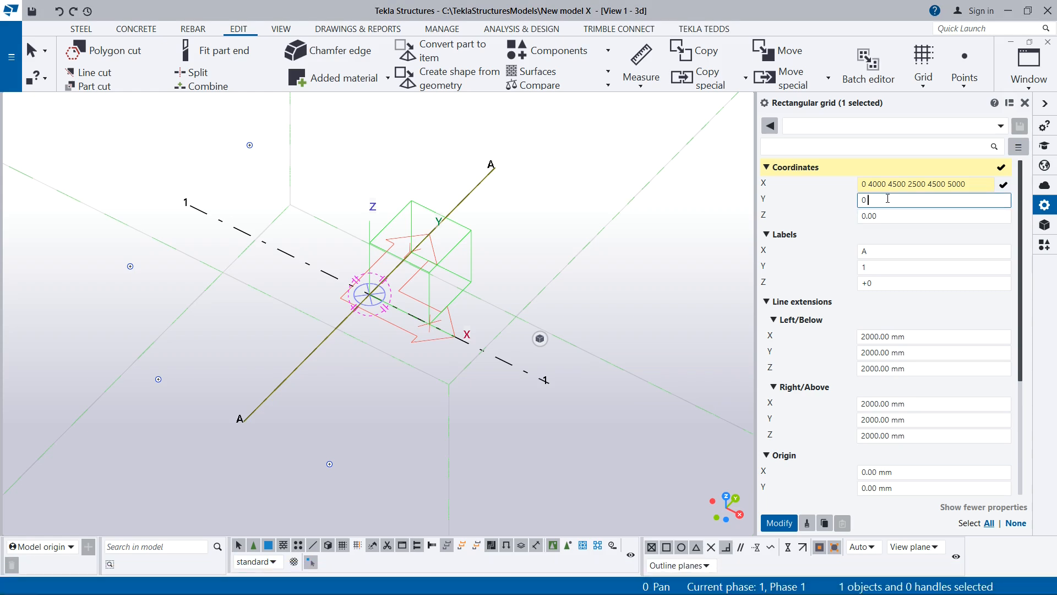
text(4)
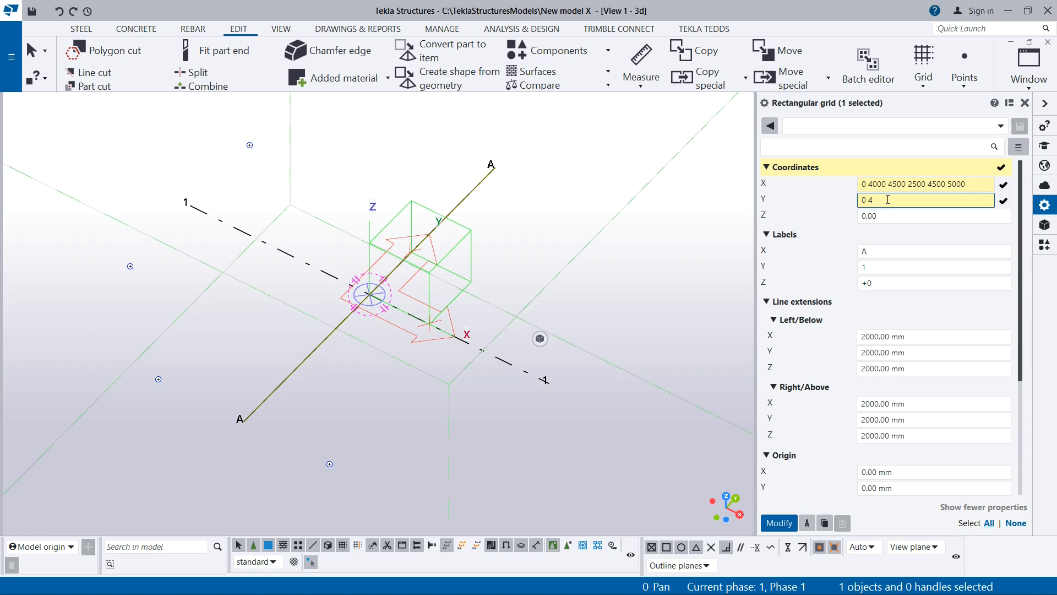
text(000)
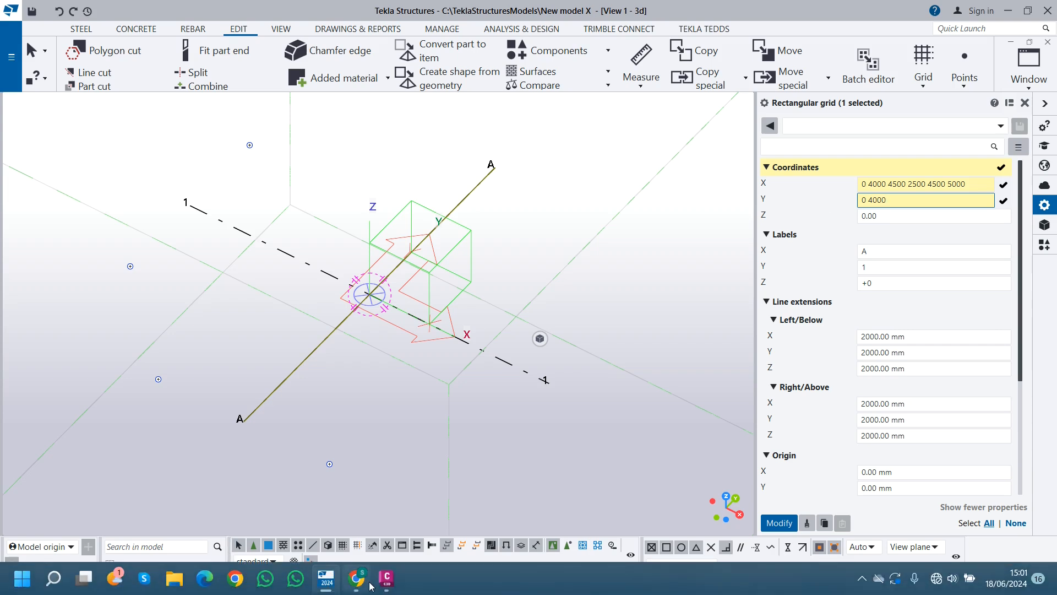
- Switch to Civil 3D and recheck the dimensions between horizontal grid lines 1 to 6
click(380, 586)
scroll(300, 381, down, 3)
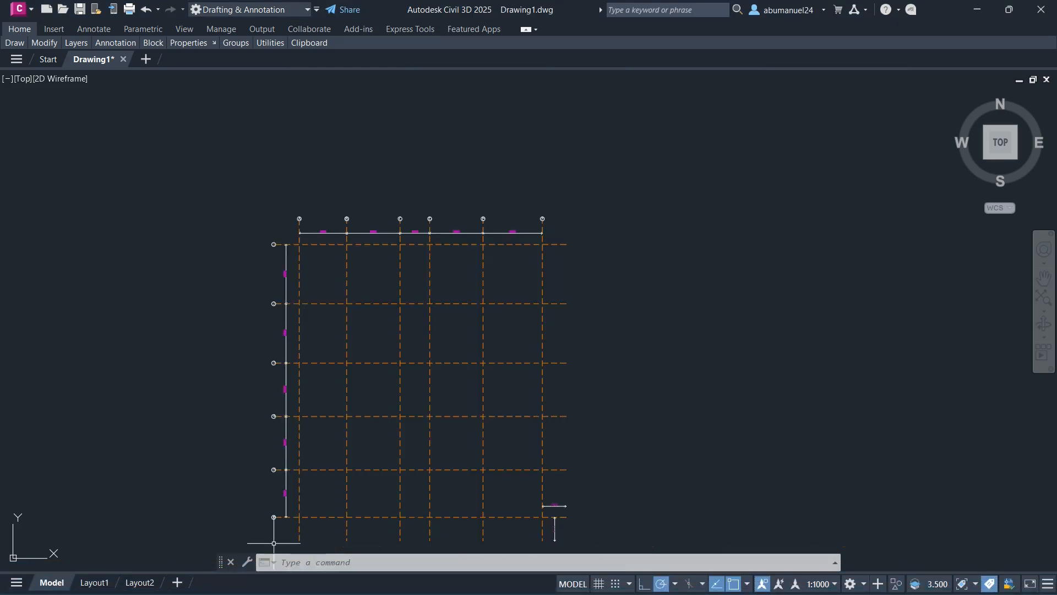
scroll(291, 502, up, 6)
scroll(299, 411, down, 5)
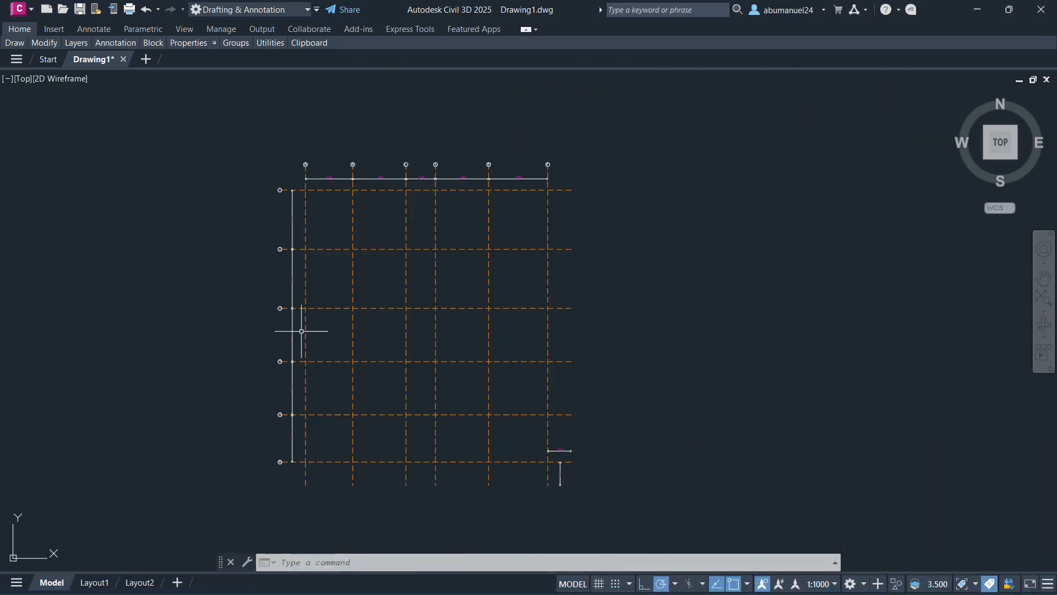
scroll(291, 219, up, 7)
scroll(291, 220, down, 5)
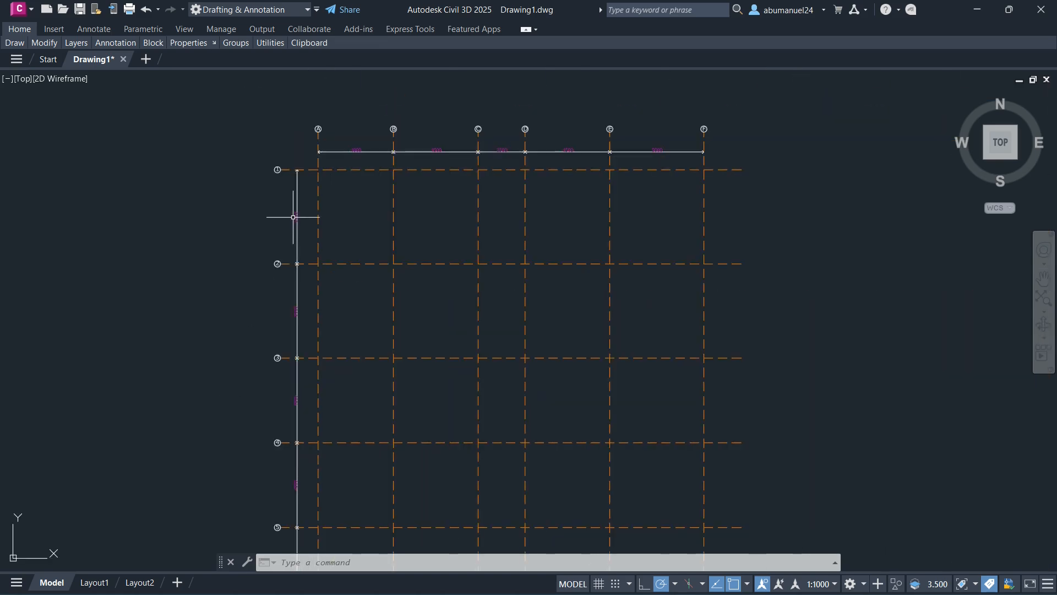
scroll(307, 413, down, 2)
scroll(283, 365, up, 4)
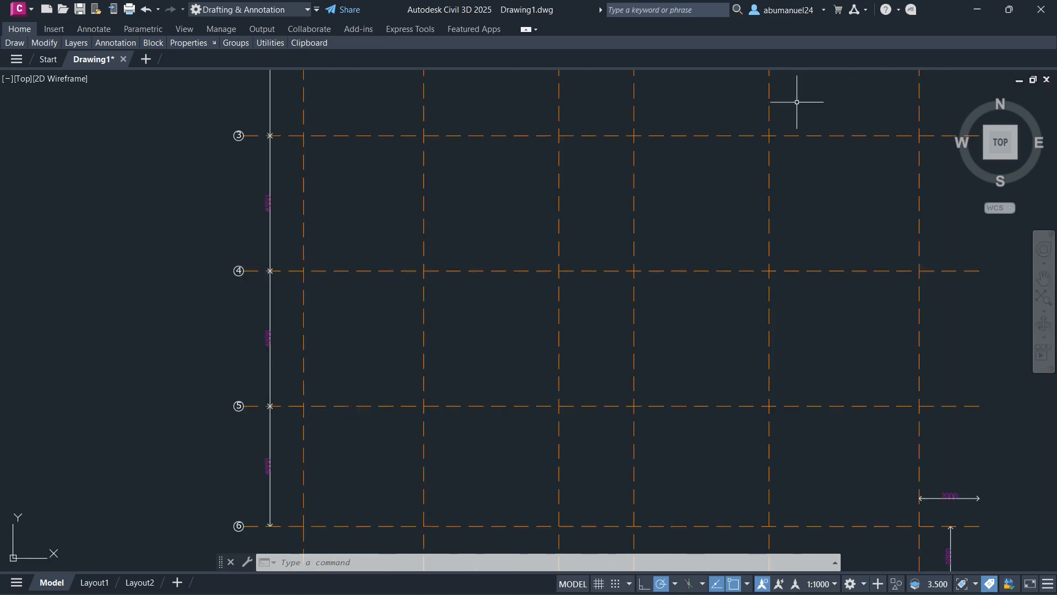
- Switch back to Tekla Structures and append two equal spacings to the grid's Y coordinates as 2*4500
click(325, 587)
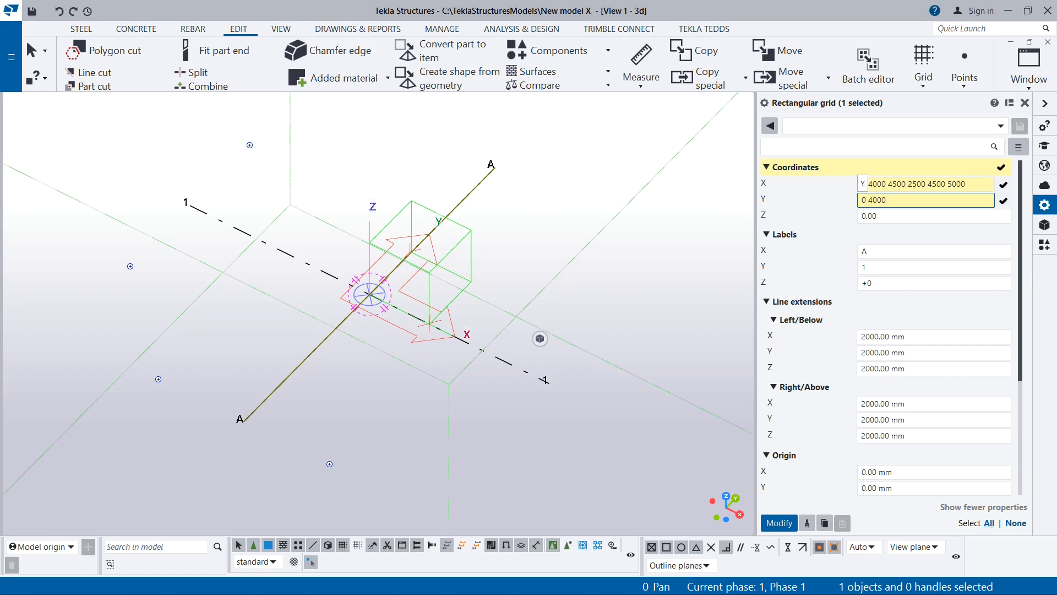
text(45000)
key(BackSpace)
text(4500)
drag(888, 201, 926, 201)
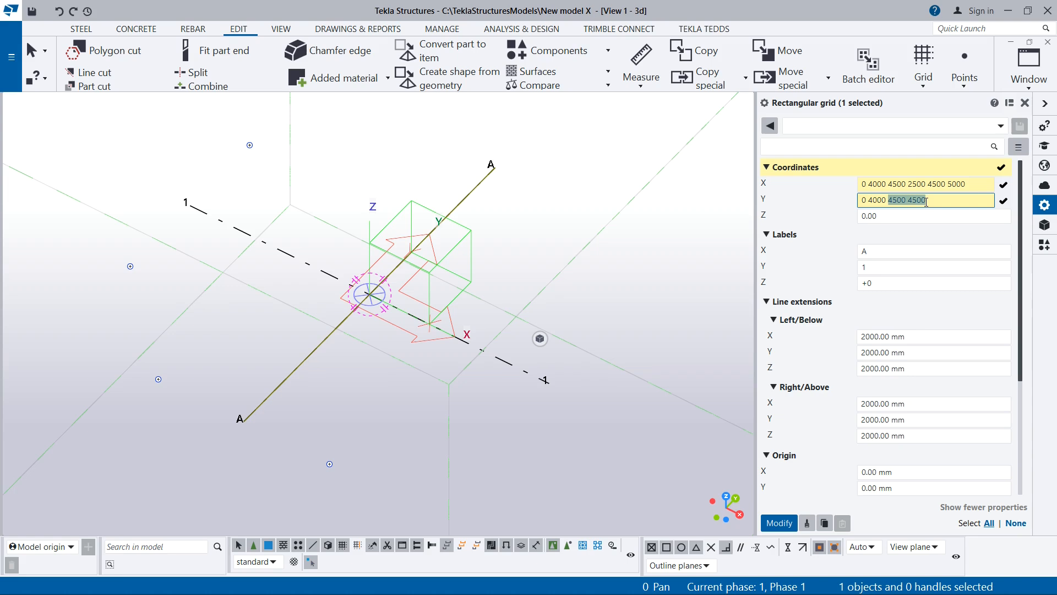
text(2)
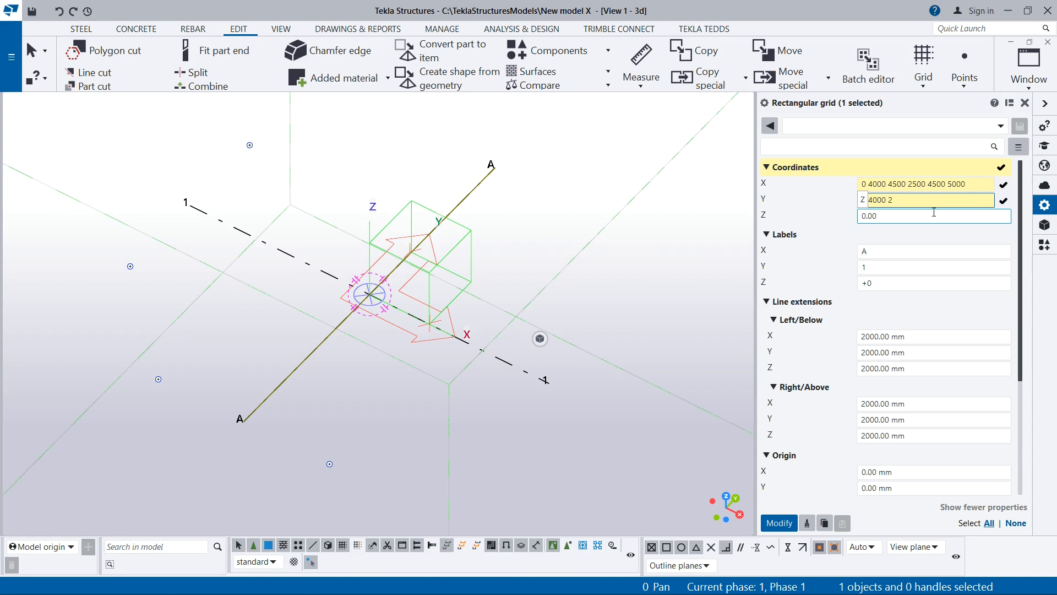
text(*4500)
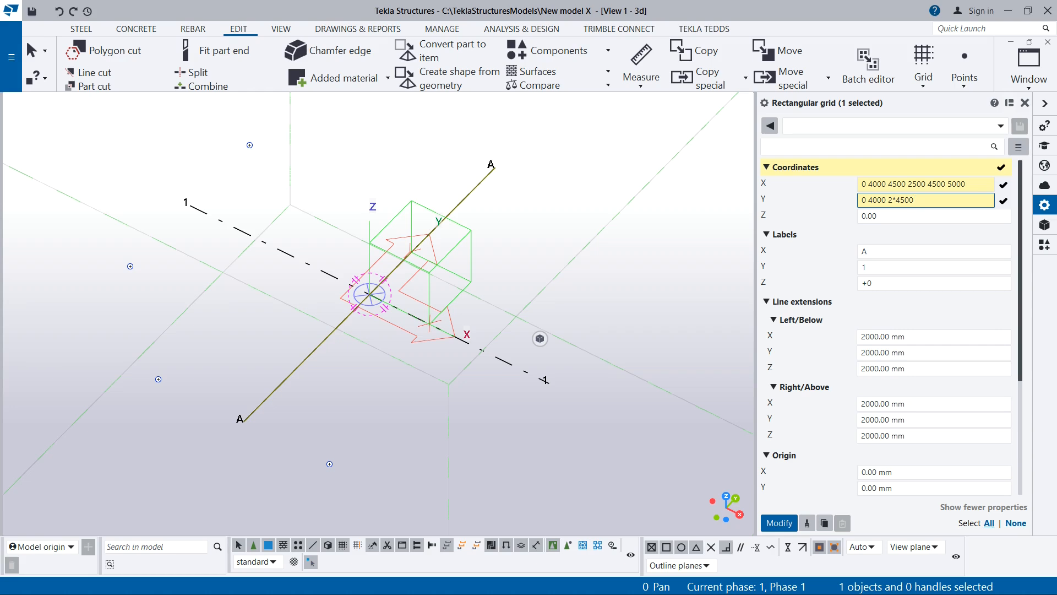
text( 2*5000)
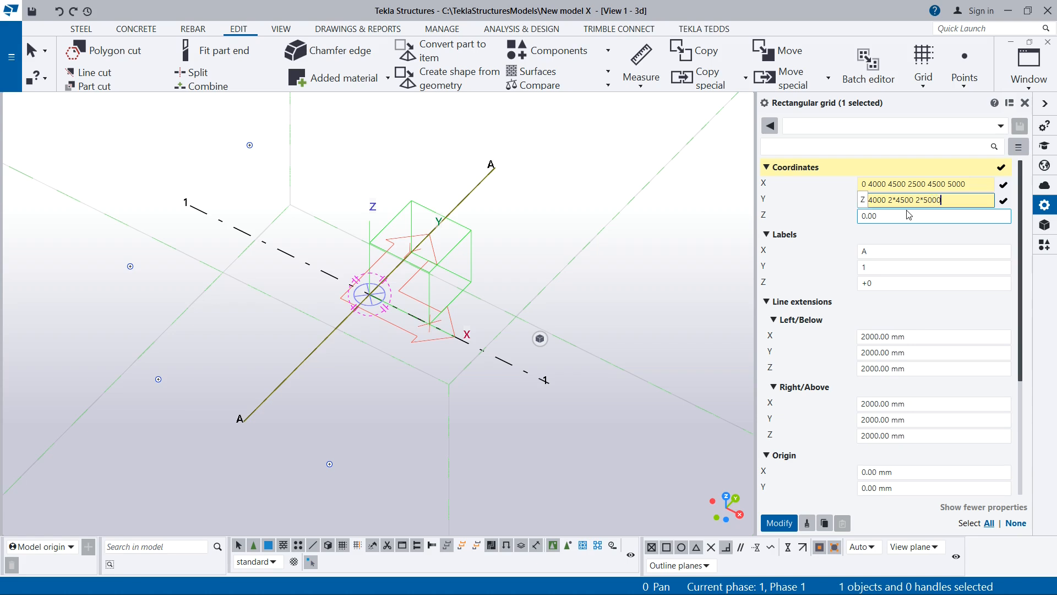
key(BackSpace)
drag(916, 201, 945, 204)
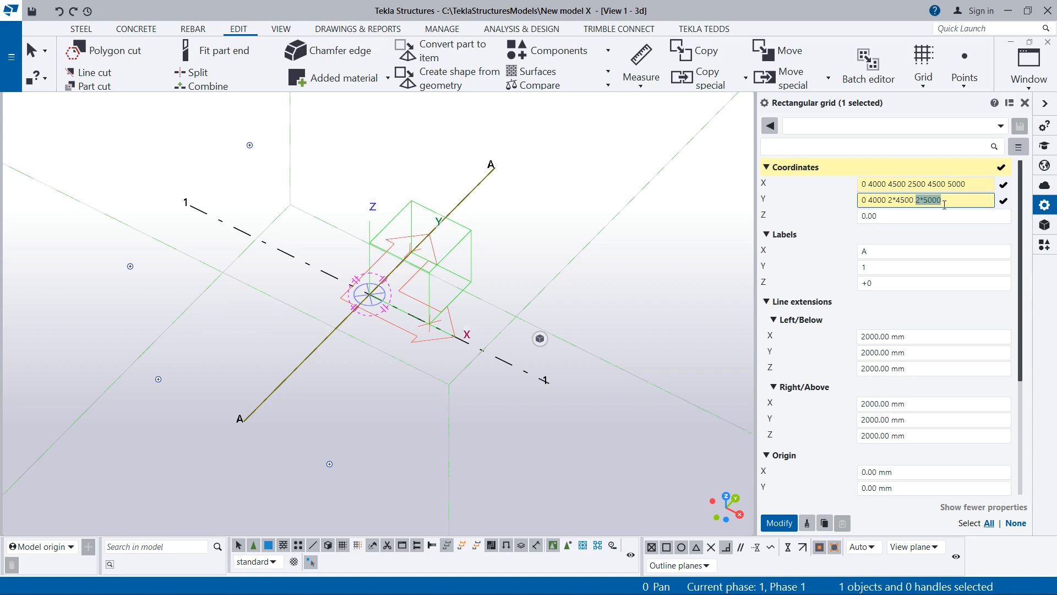
text(5000 5000)
click(906, 217)
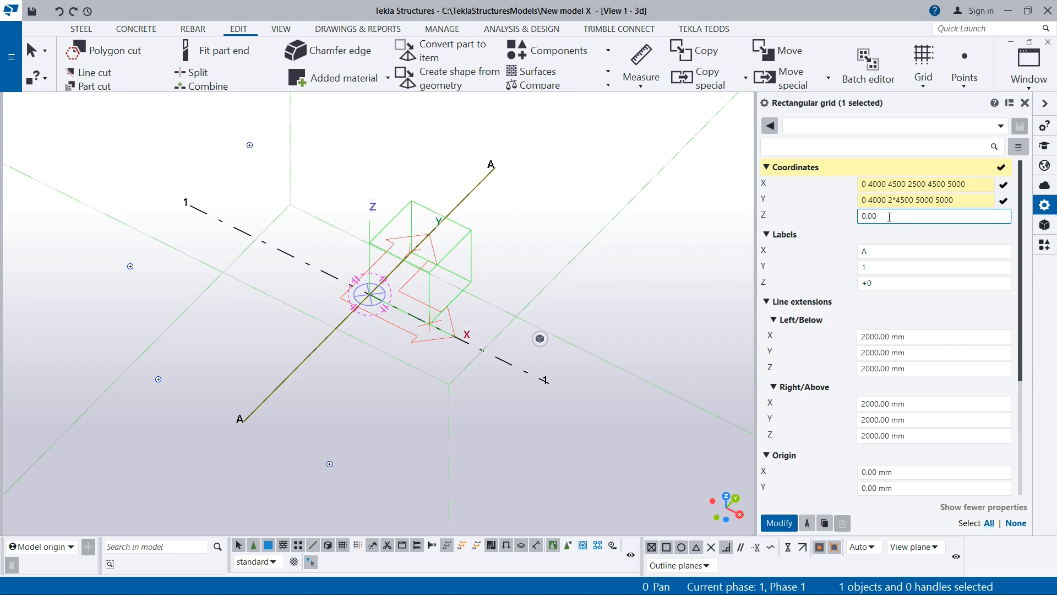
double_click(888, 215)
click(871, 218)
double_click(876, 216)
text(0)
text(6000)
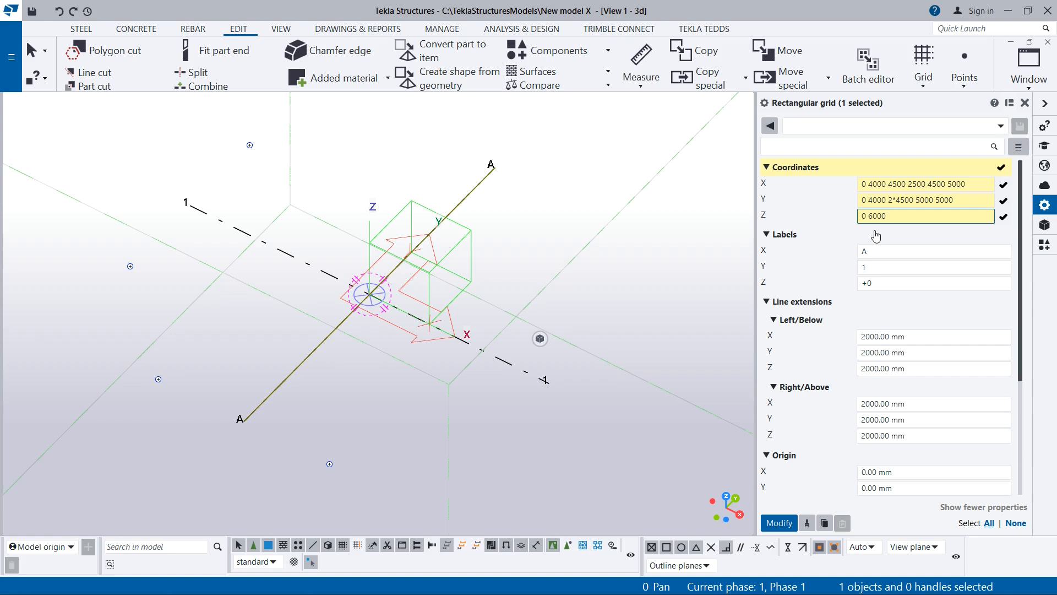
text( 12000)
drag(869, 216, 911, 220)
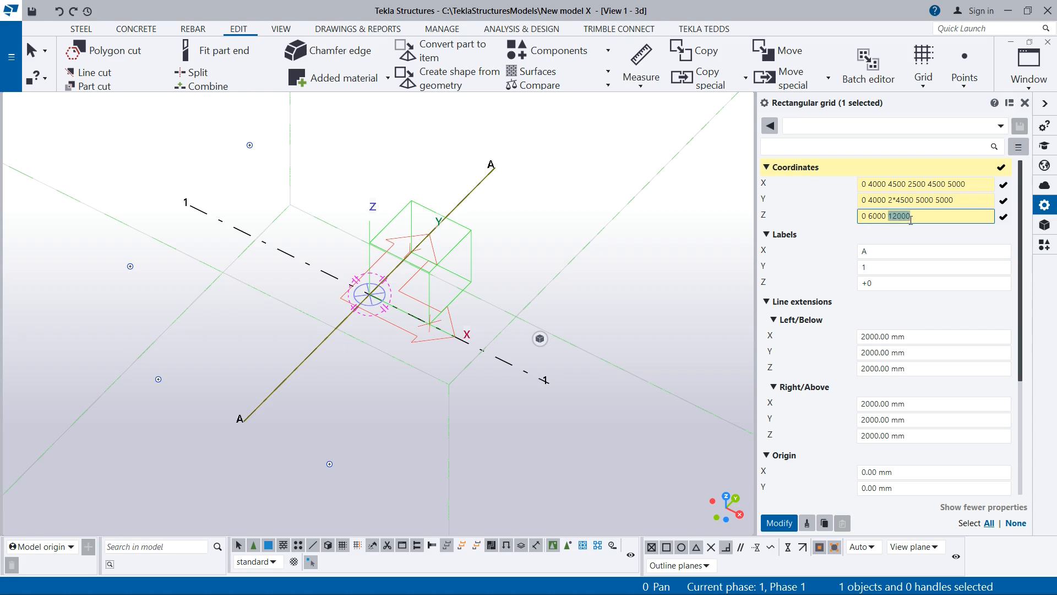
click(864, 216)
click(897, 216)
click(912, 218)
text(18000)
drag(915, 217, 943, 225)
key(BackSpace)
scroll(495, 183, up, 2)
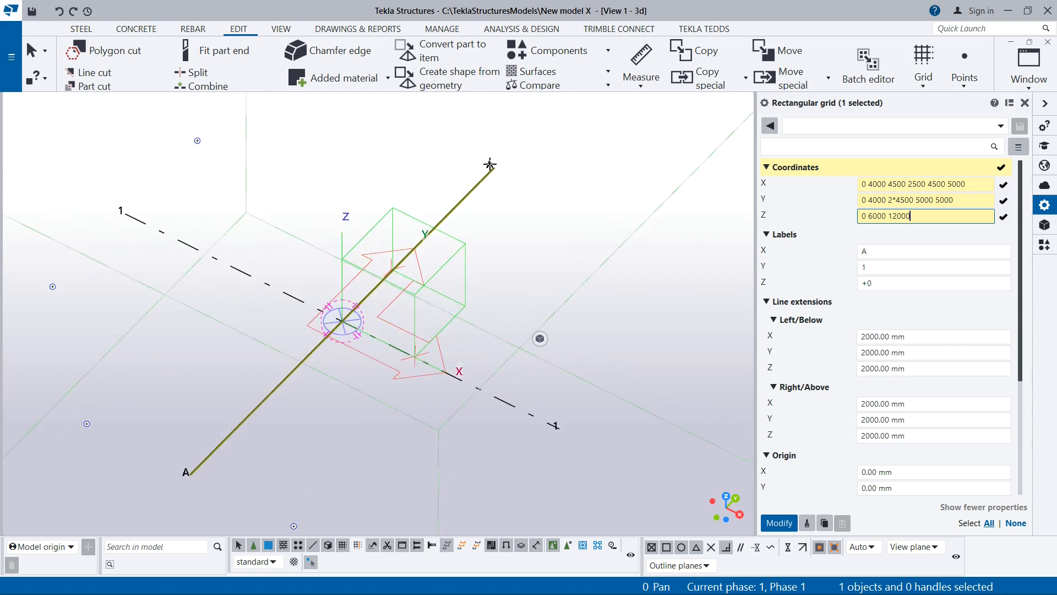
scroll(495, 183, down, 2)
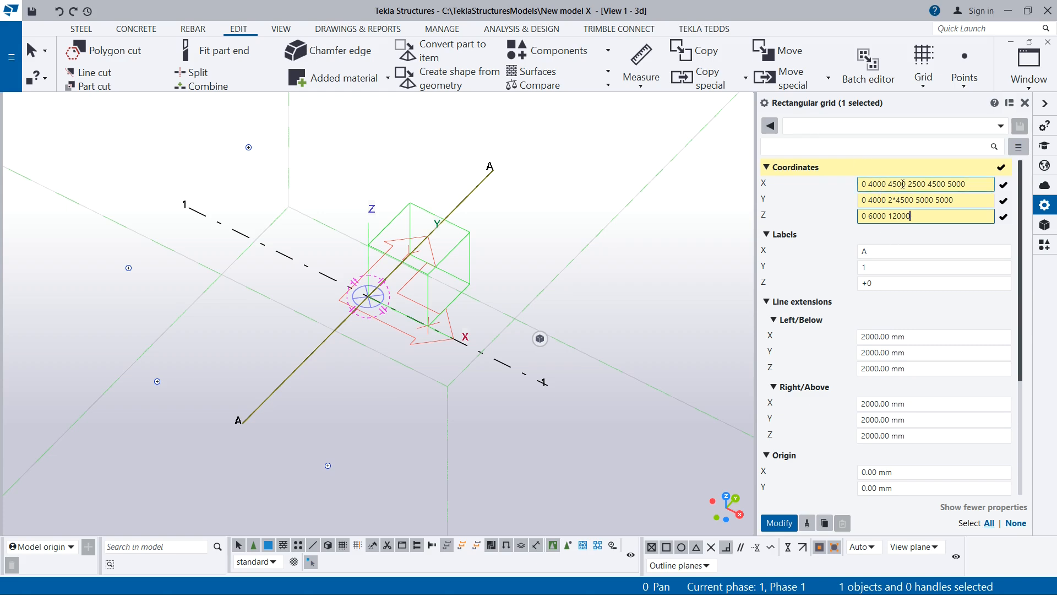
- Switch to Civil 3D and check the labels of the vertical and horizontal grid lines
mouse_move(414, 560)
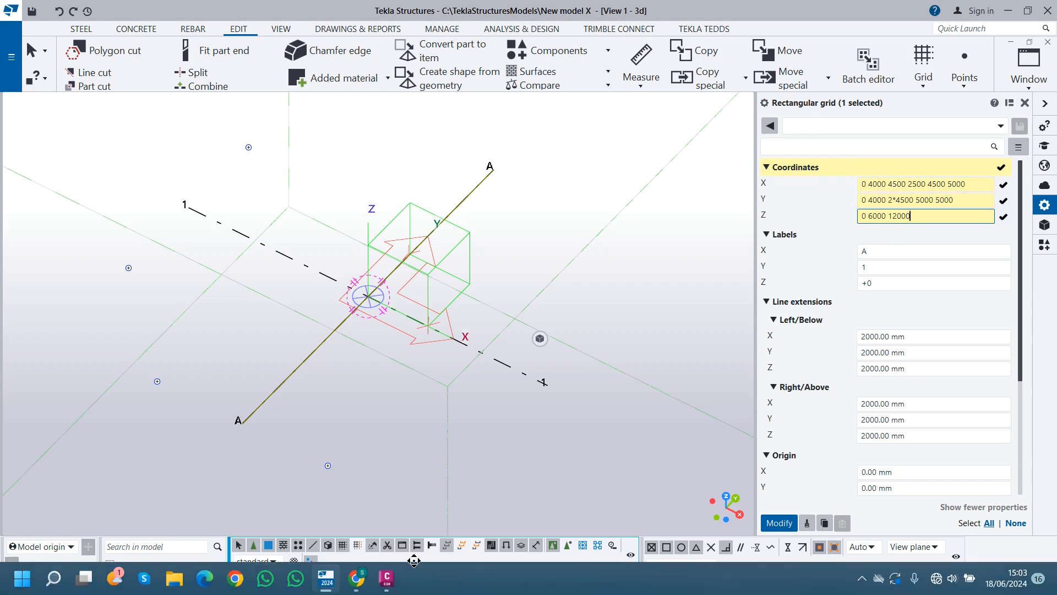
click(387, 578)
scroll(401, 318, down, 4)
scroll(377, 236, up, 5)
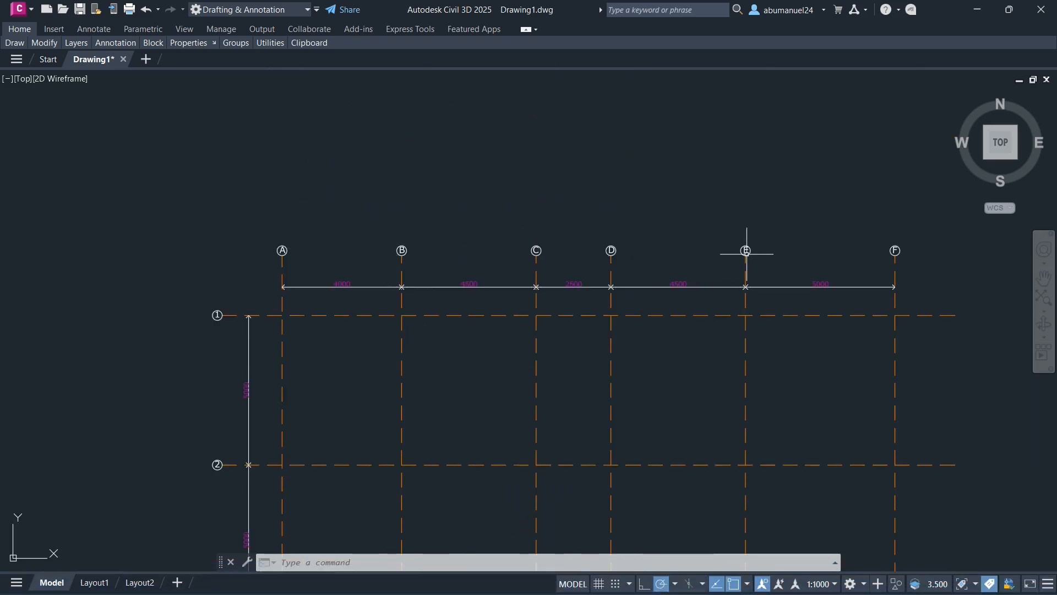
scroll(377, 342, down, 5)
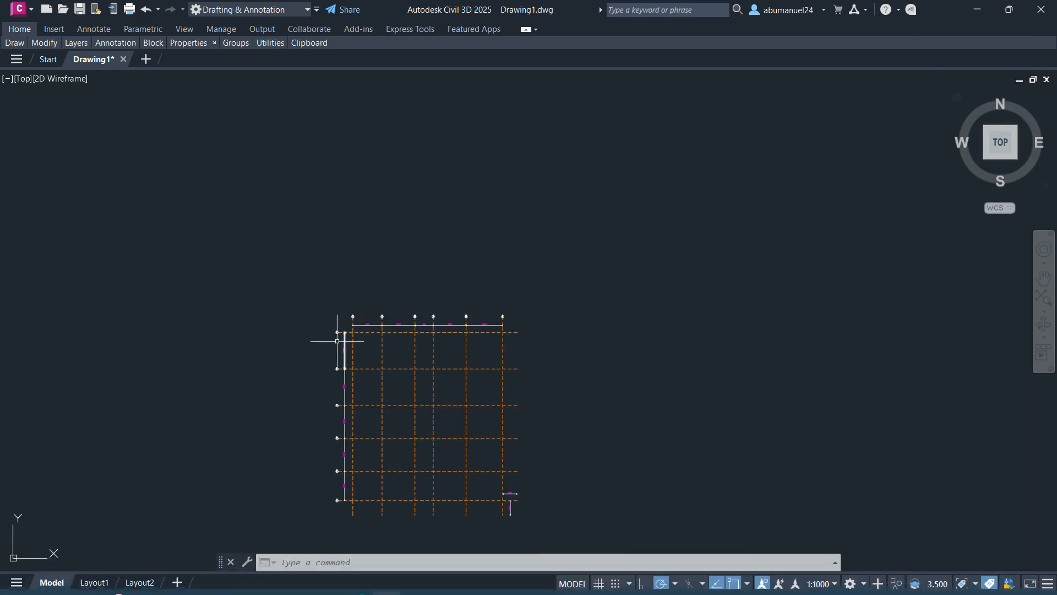
scroll(335, 304, up, 8)
scroll(335, 304, down, 6)
scroll(342, 302, up, 10)
scroll(342, 436, down, 6)
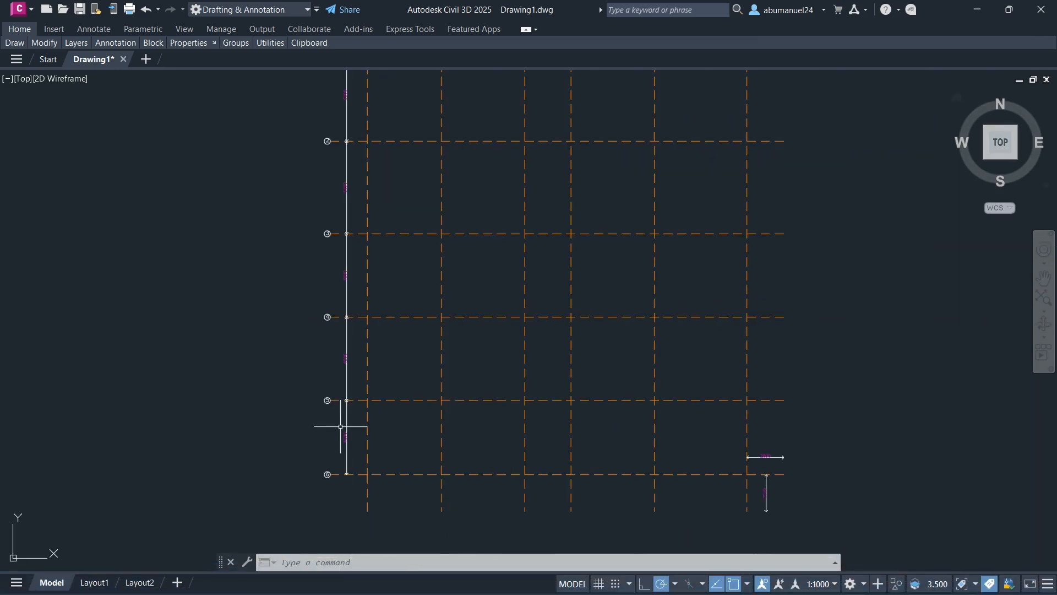
- Switch back to Tekla Structures and set the grid's X labels to A B C D E F
click(326, 578)
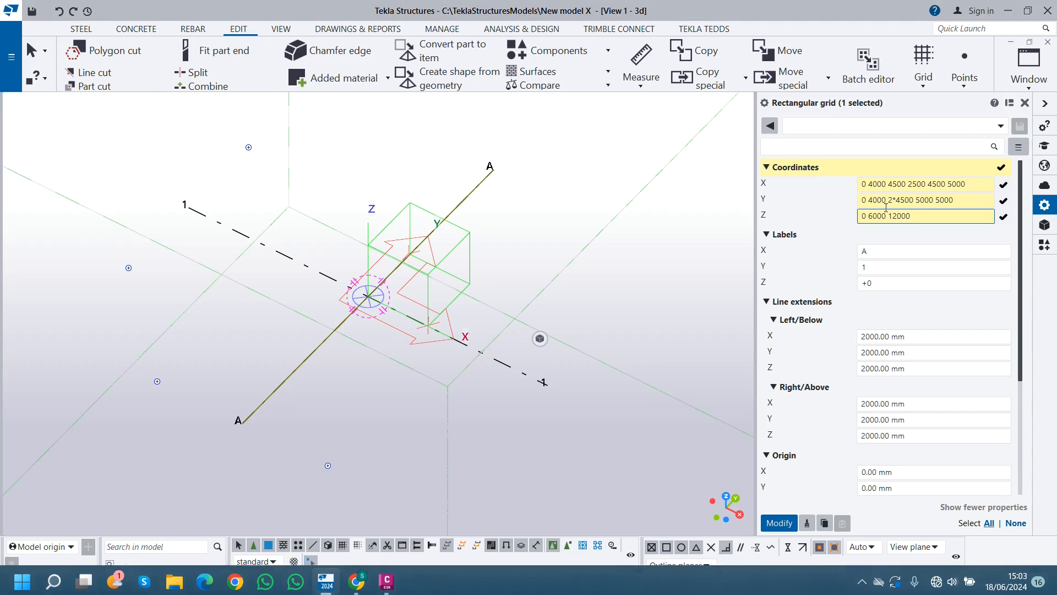
click(891, 252)
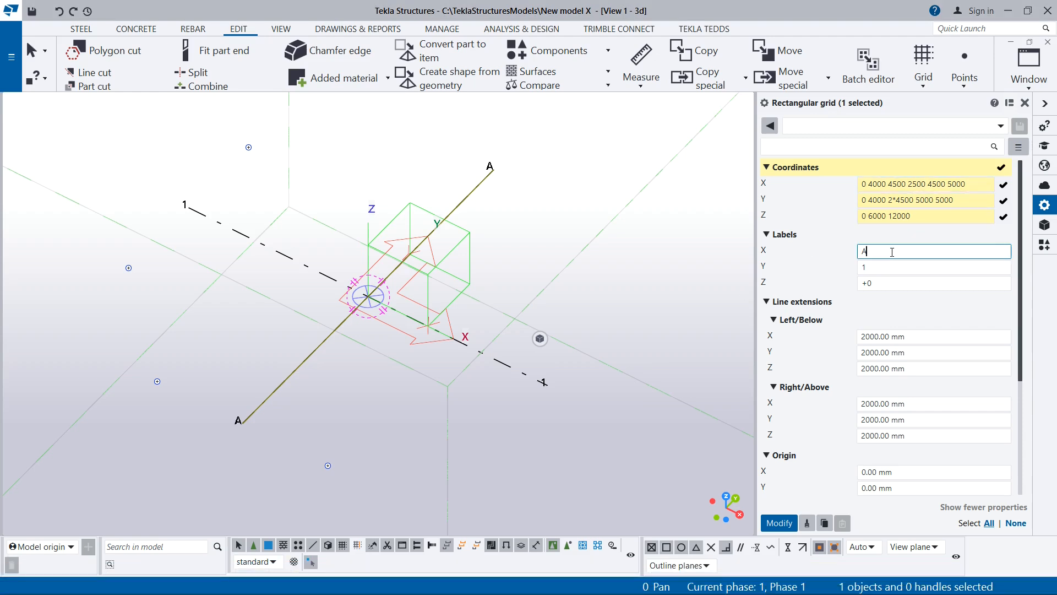
text(B C)
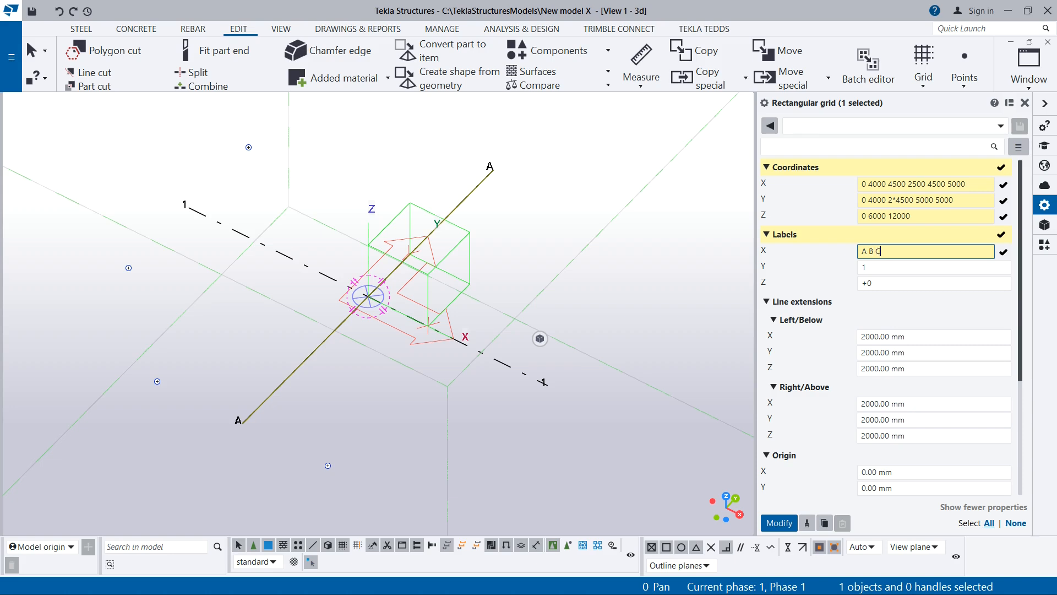
text( D E F)
- Set the grid's Y labels to 1 2 3 4 5 6
click(887, 273)
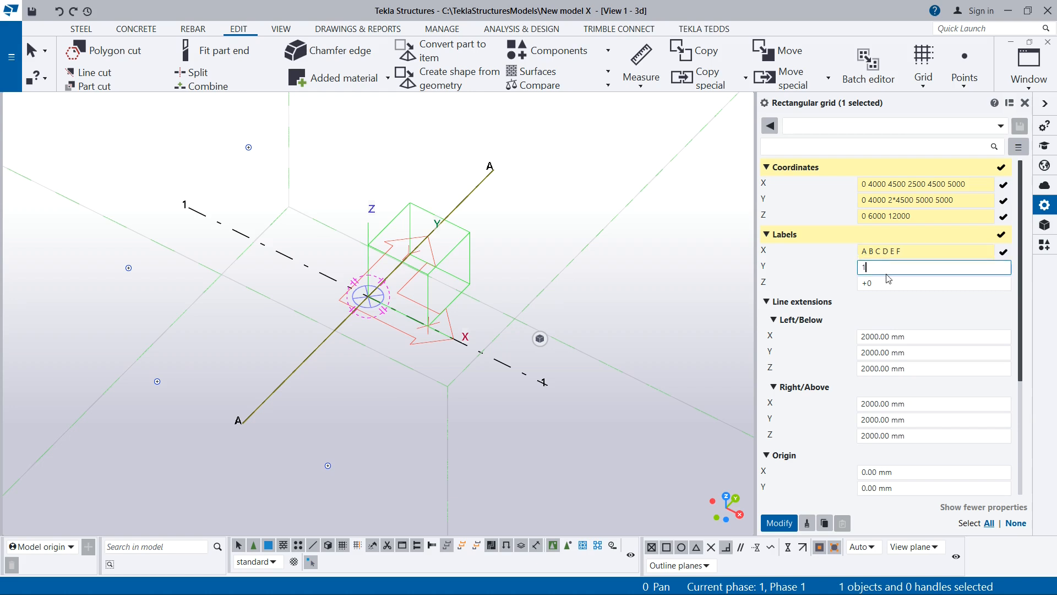
text(2 3)
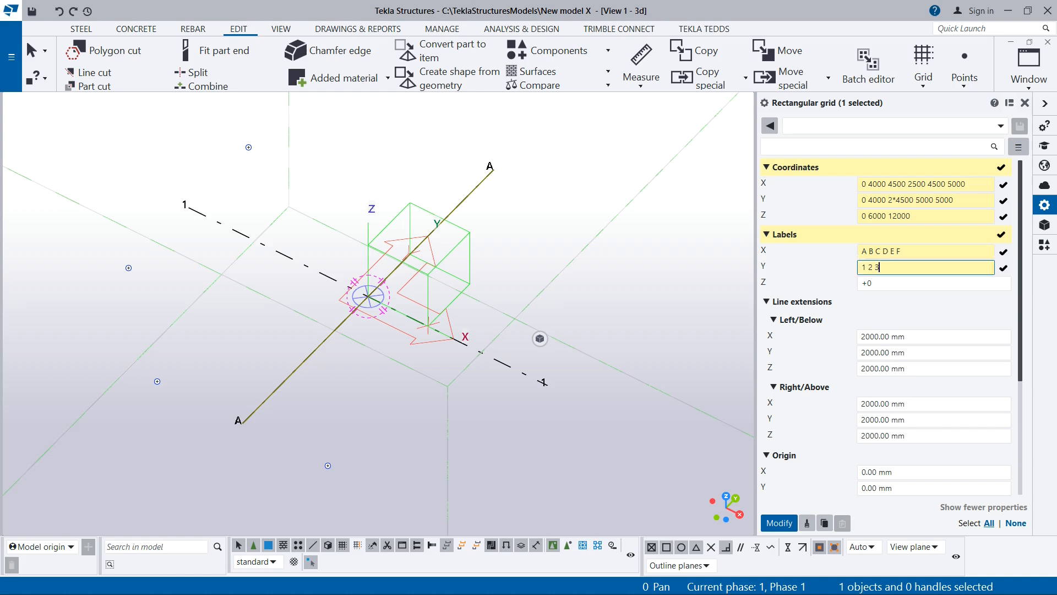
text( 4 5 6)
- Set the grid's Z labels to +0 +6000 +12000
click(880, 285)
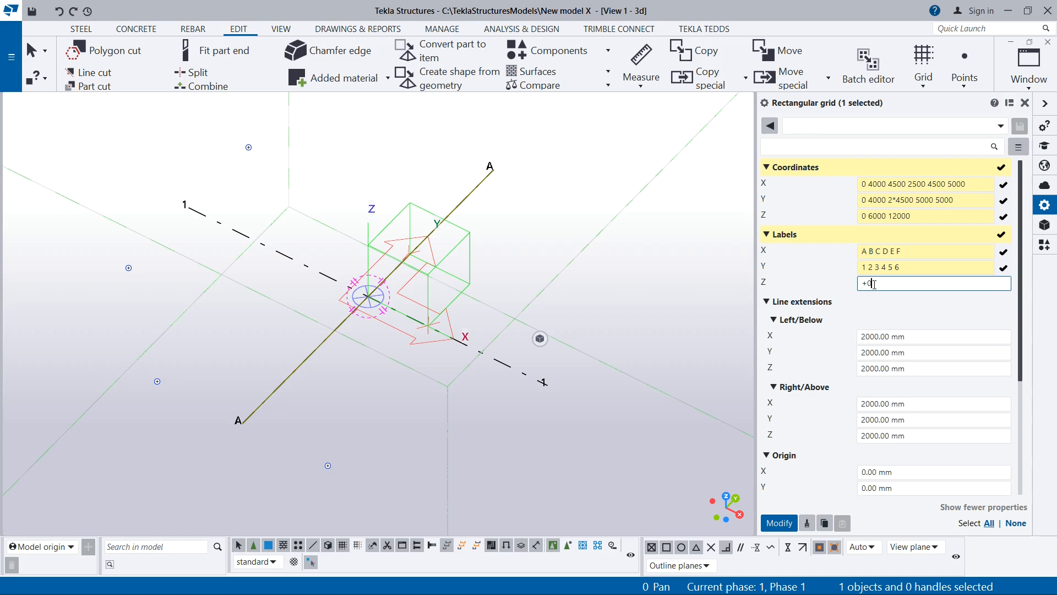
double_click(873, 284)
click(874, 283)
key(Return)
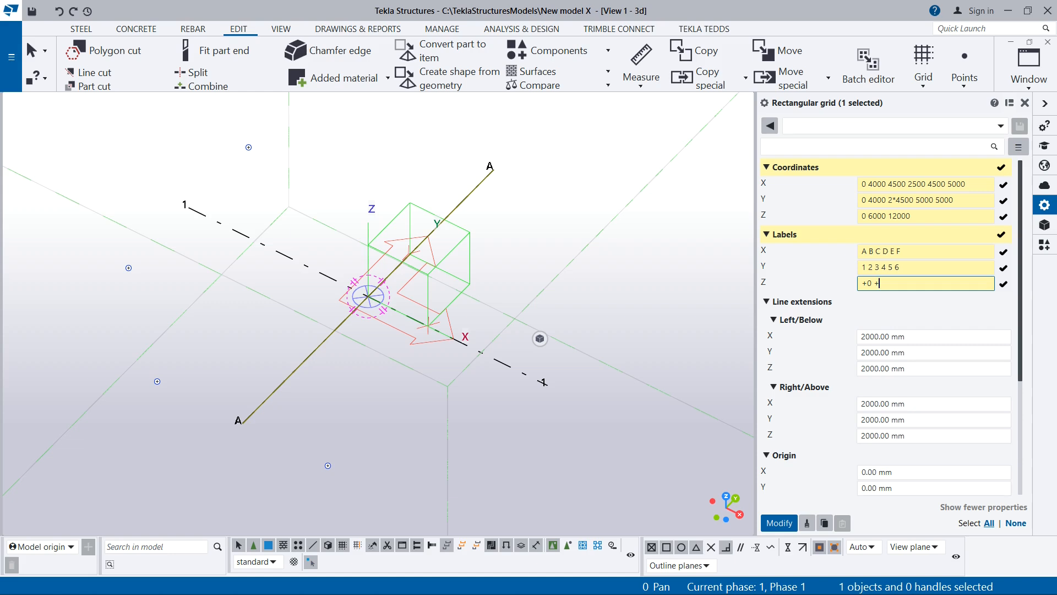
text(+6000 +12000)
drag(873, 283, 878, 282)
click(885, 283)
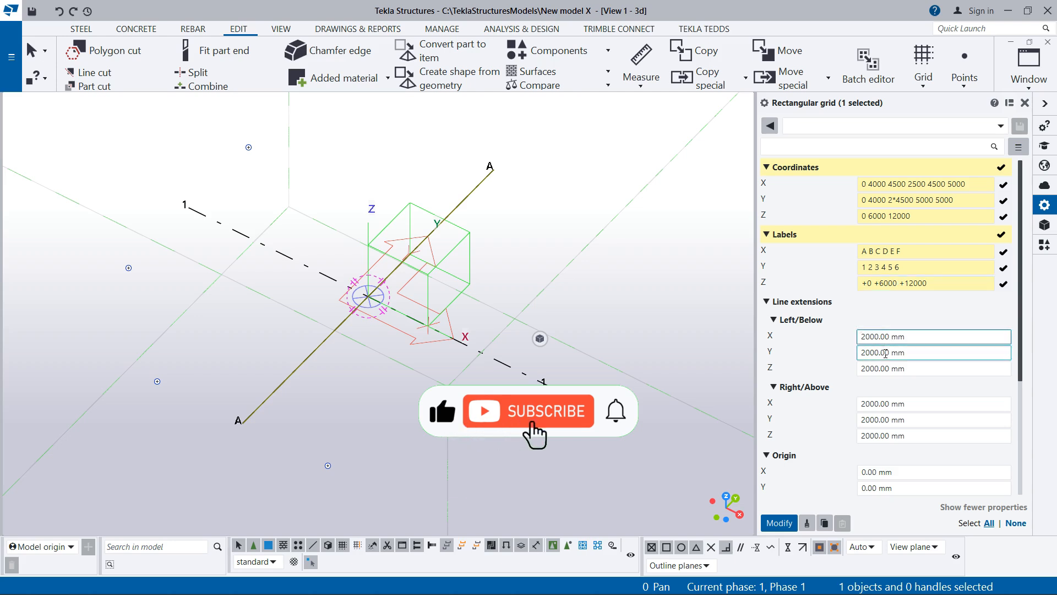
- Examine the grid's line extension, origin, magnetic plane and colour settings
scroll(892, 341, down, 2)
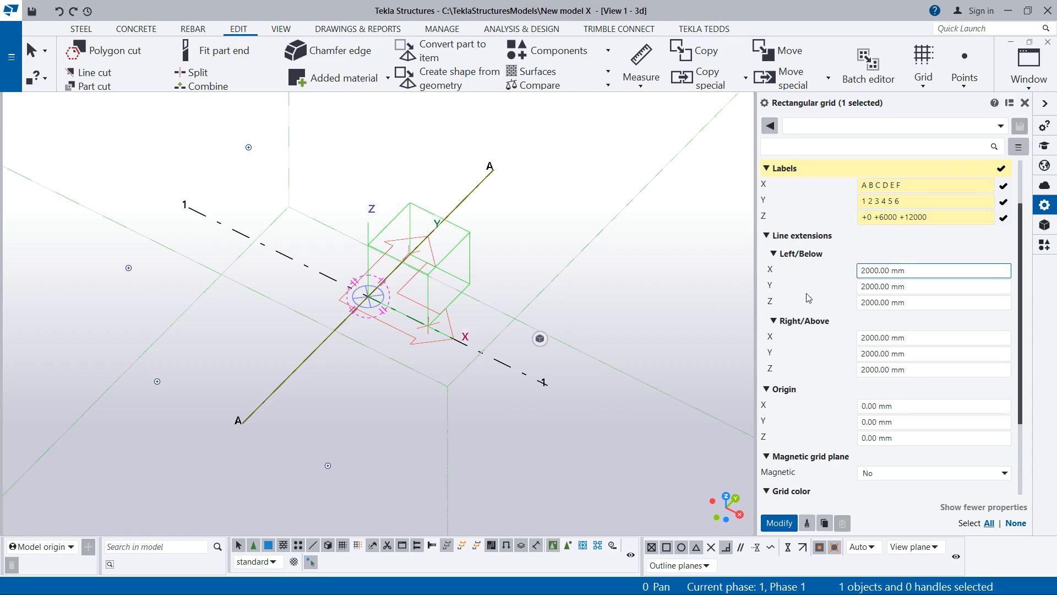
scroll(807, 298, down, 1)
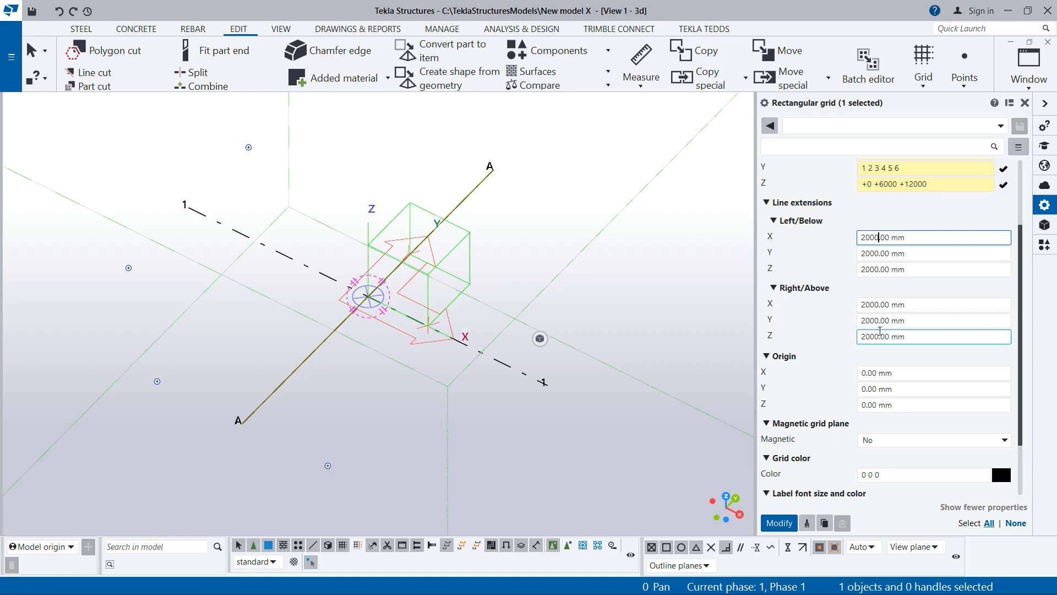
scroll(828, 363, down, 1)
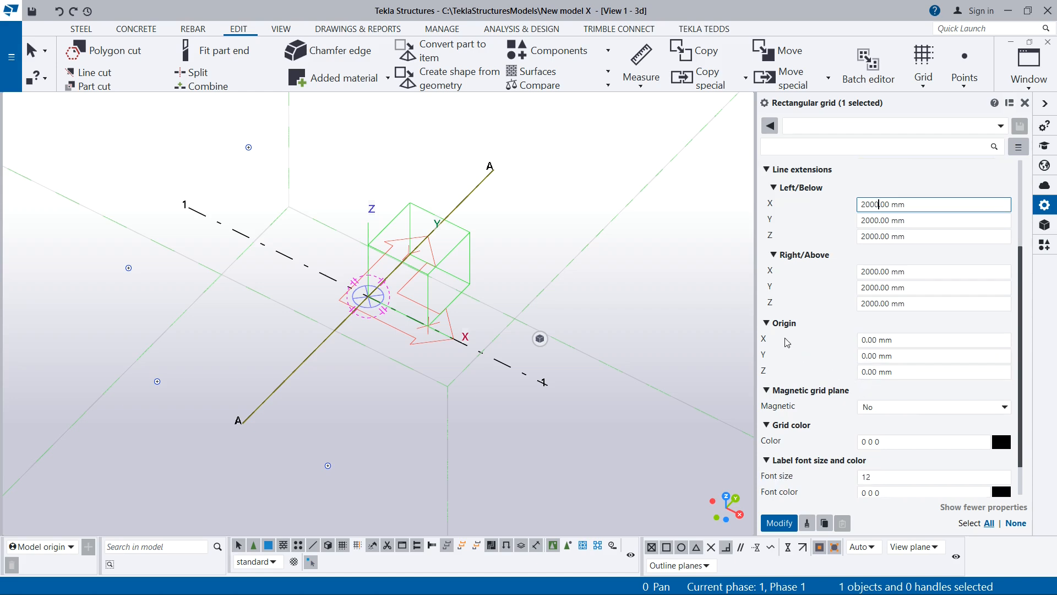
scroll(880, 340, down, 1)
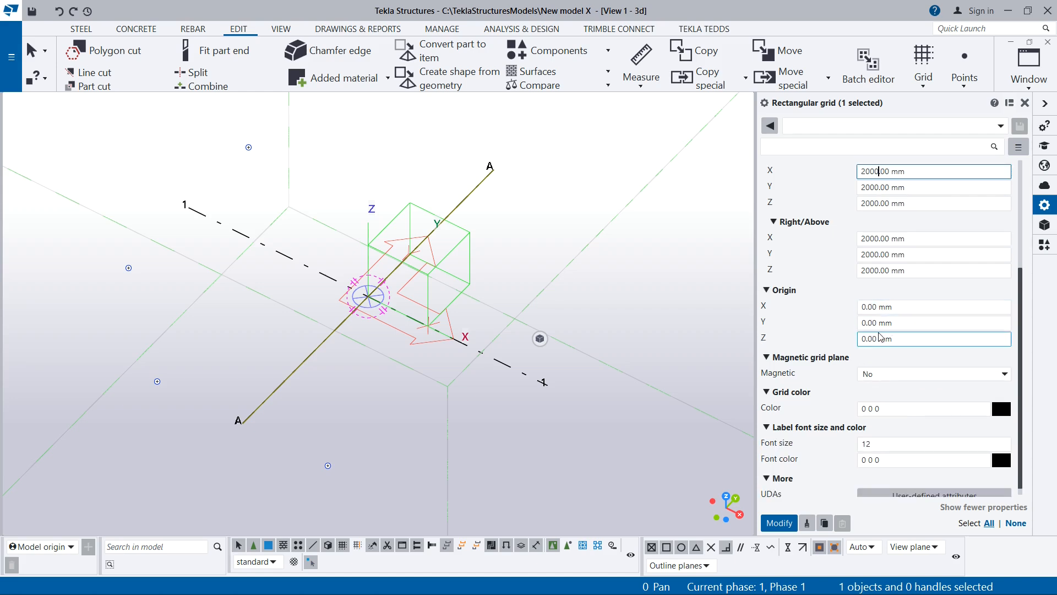
click(876, 309)
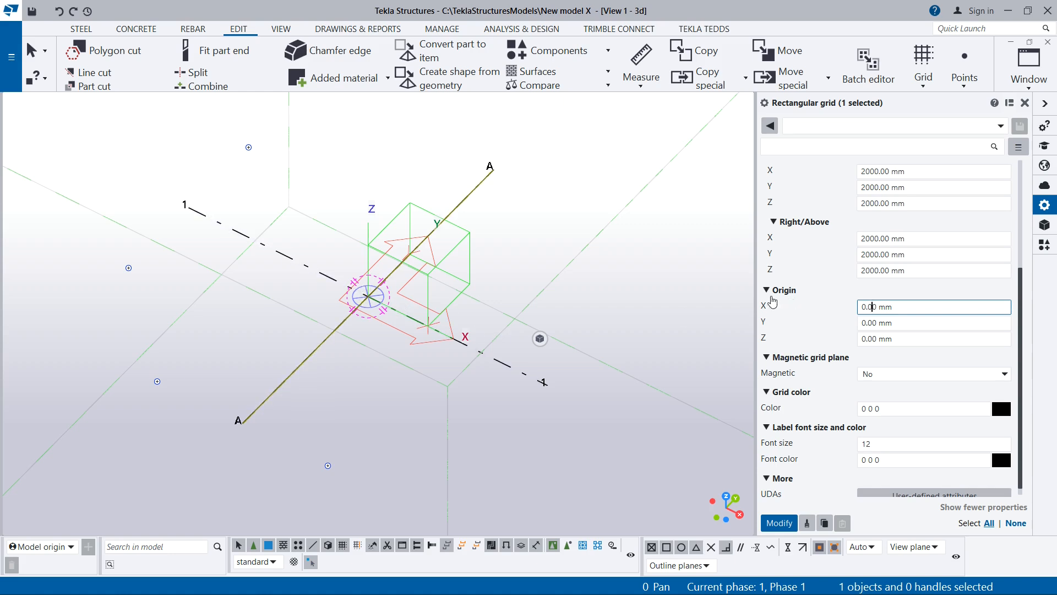
double_click(875, 306)
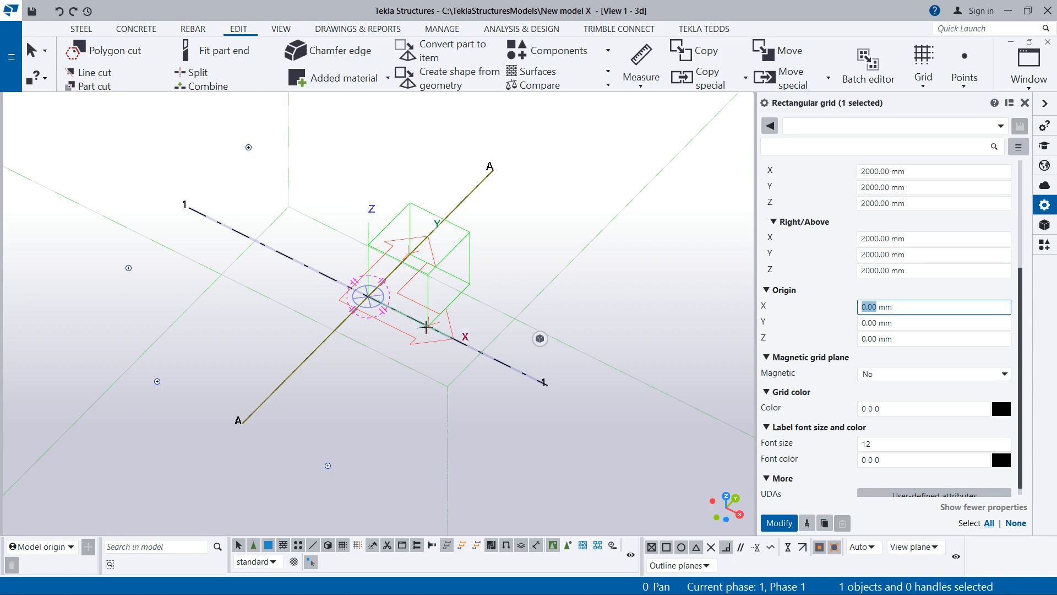
- Review the grid's X, Y and Z origin coordinates and its left/below X line extension
click(870, 324)
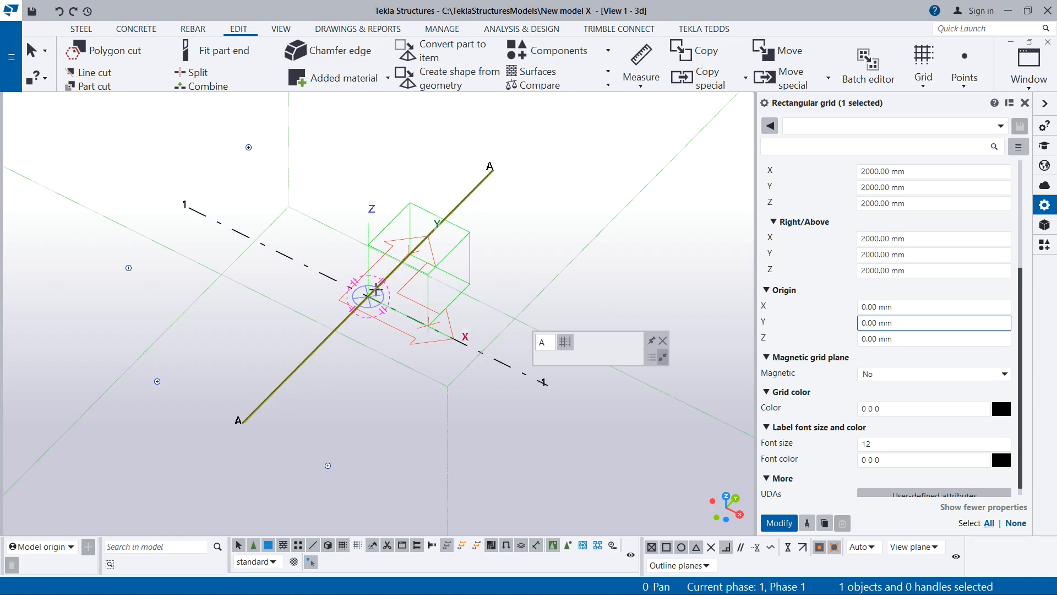
click(877, 340)
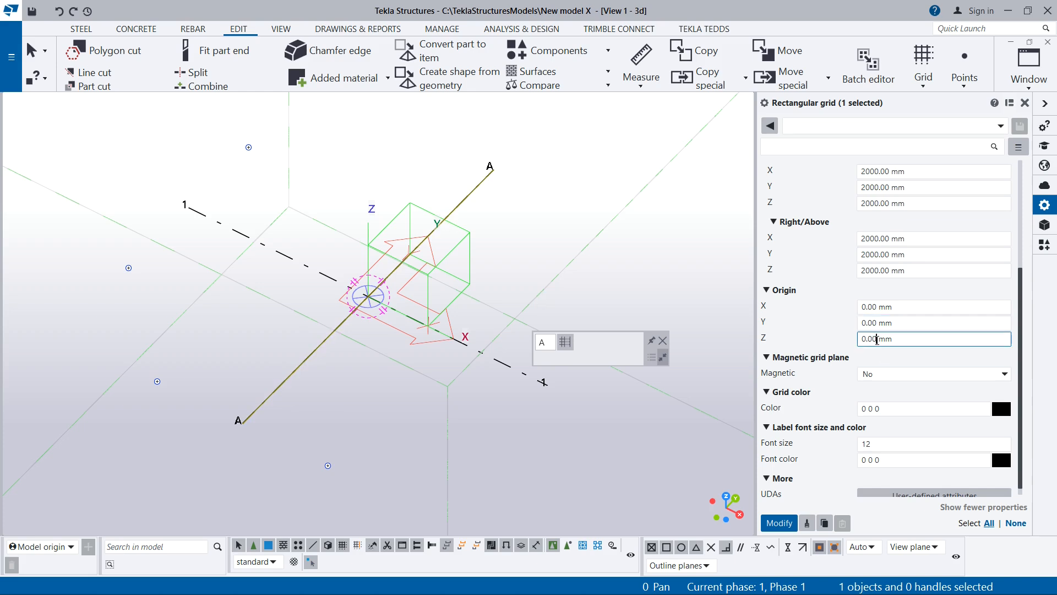
drag(876, 340, 863, 342)
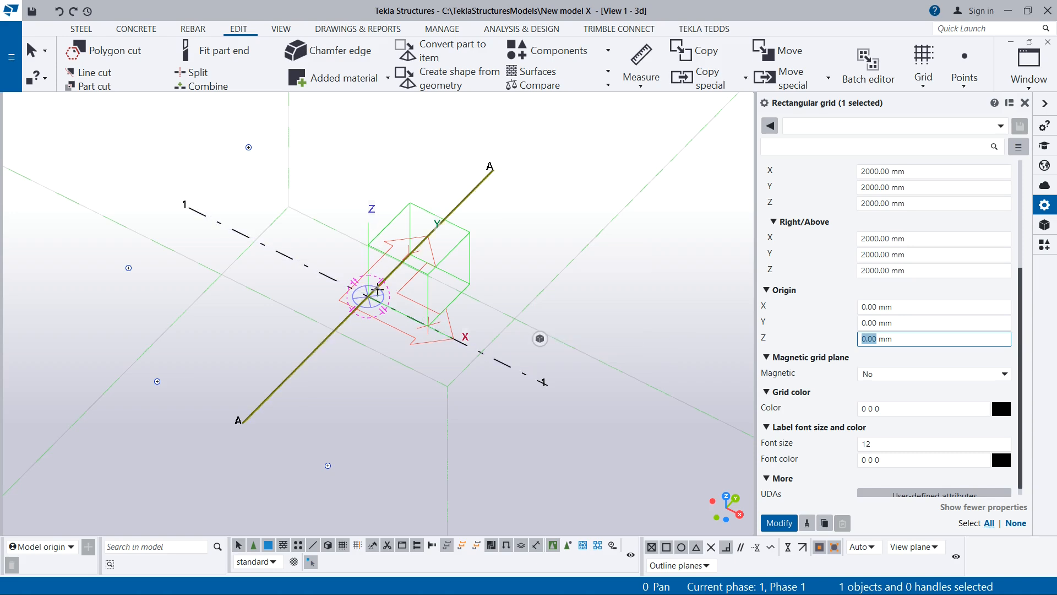
click(878, 309)
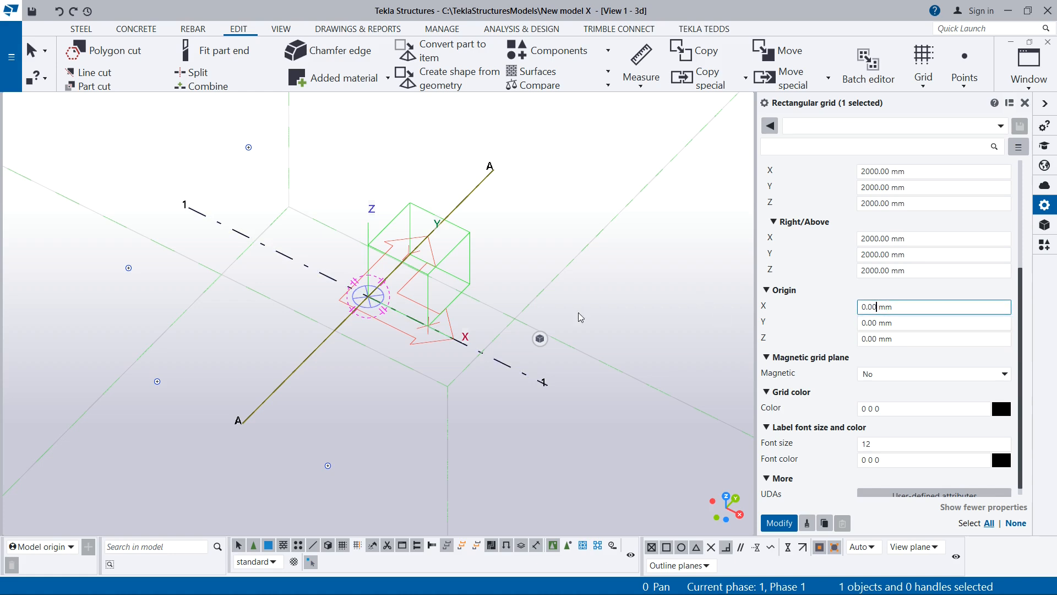
scroll(878, 324, up, 1)
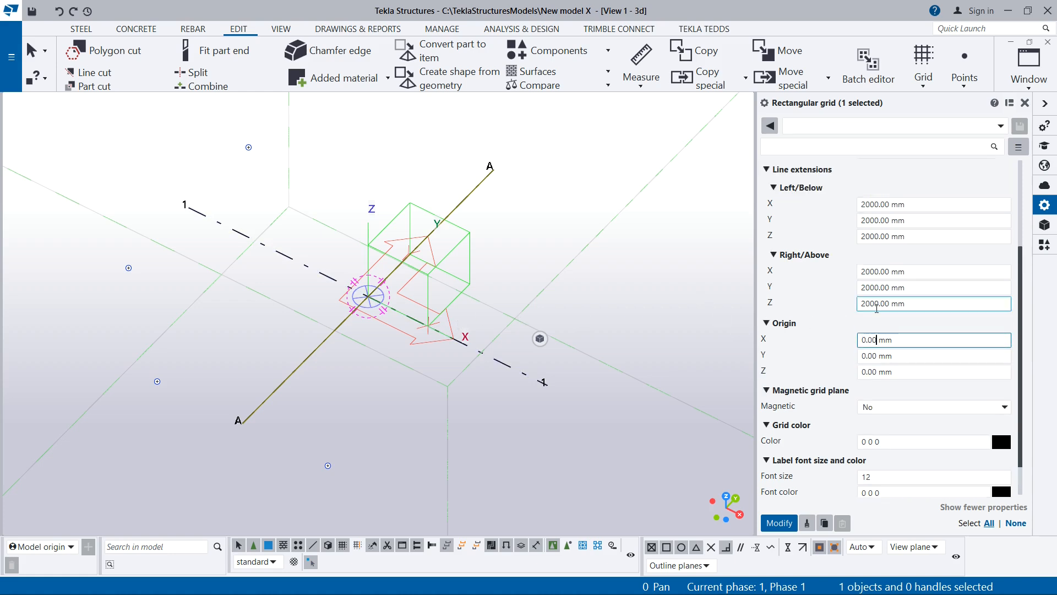
scroll(871, 294, up, 1)
drag(884, 237, 865, 239)
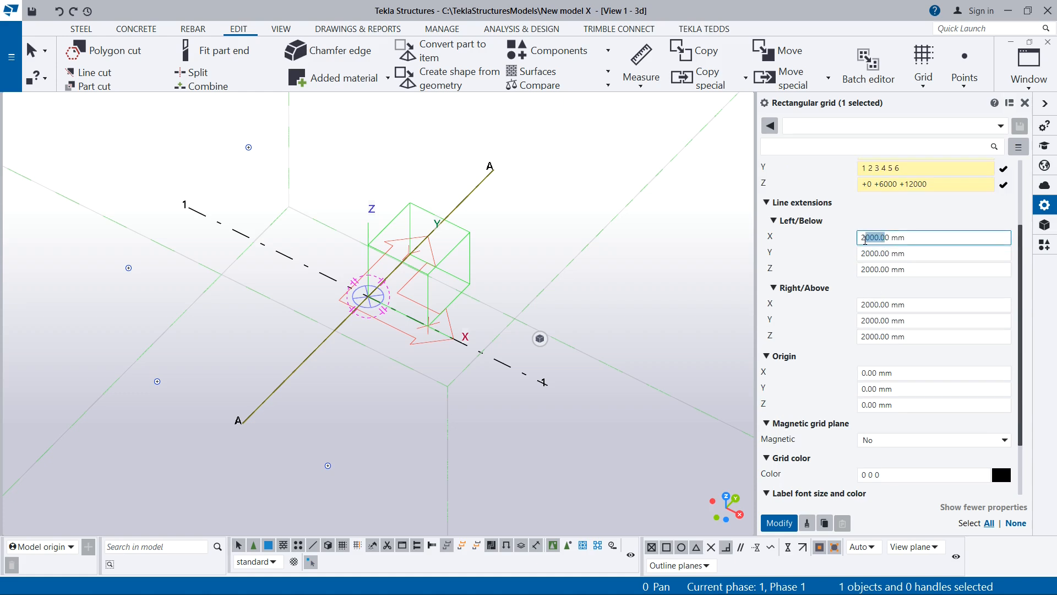
key(Left)
- Switch to Civil 3D and examine how far the grid lines extend past the outer intersections
click(386, 578)
scroll(390, 512, down, 3)
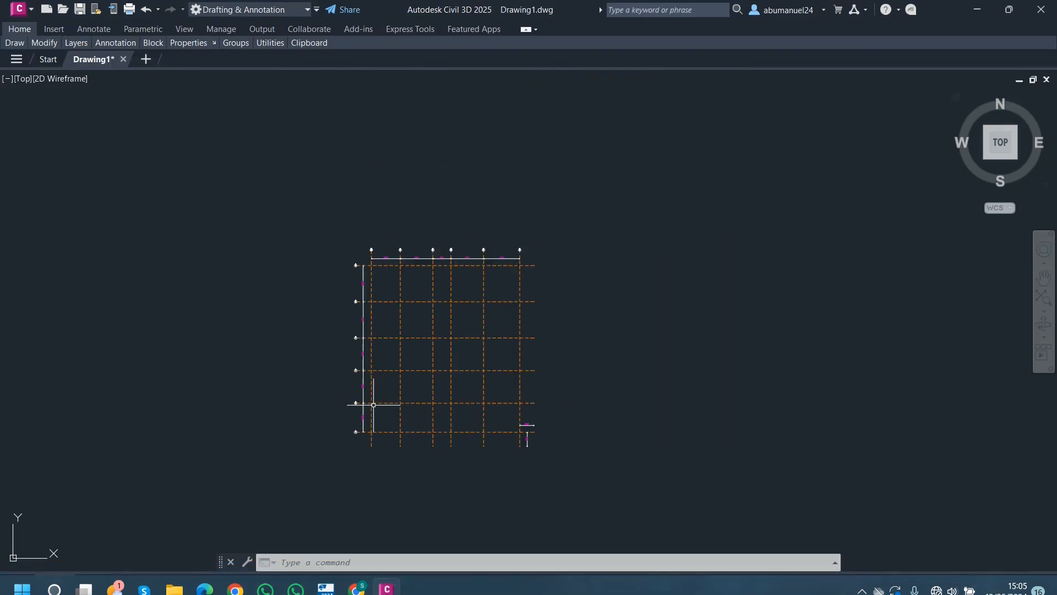
scroll(380, 269, up, 8)
scroll(358, 251, up, 2)
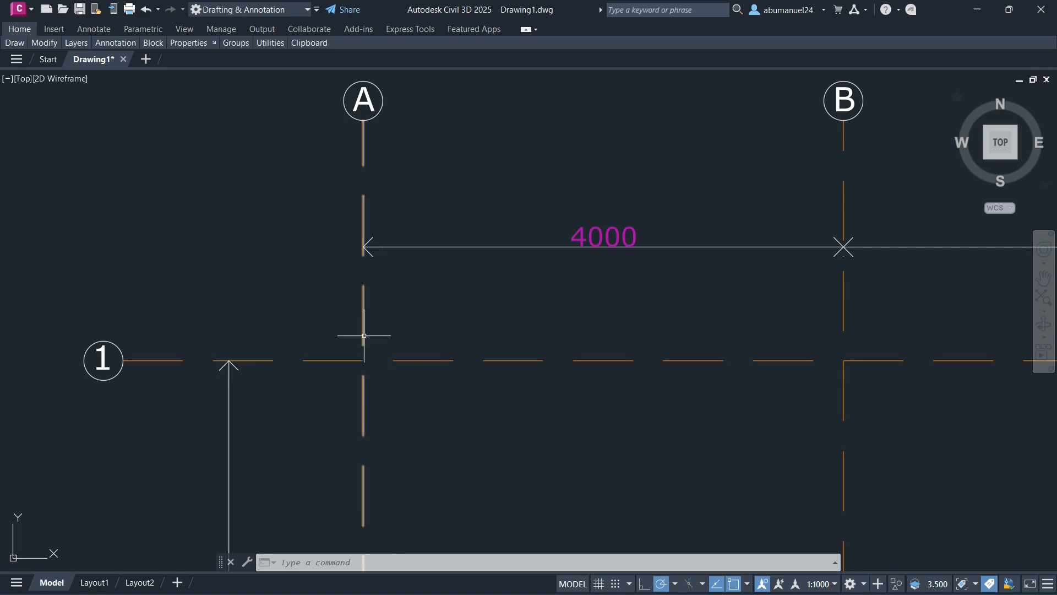
scroll(349, 235, down, 8)
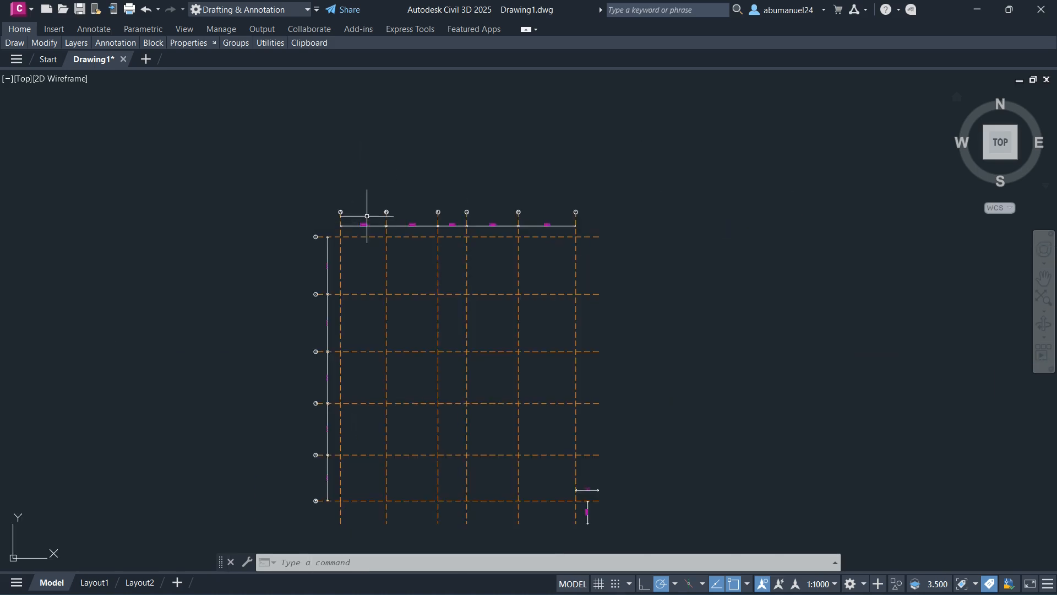
scroll(595, 495, up, 10)
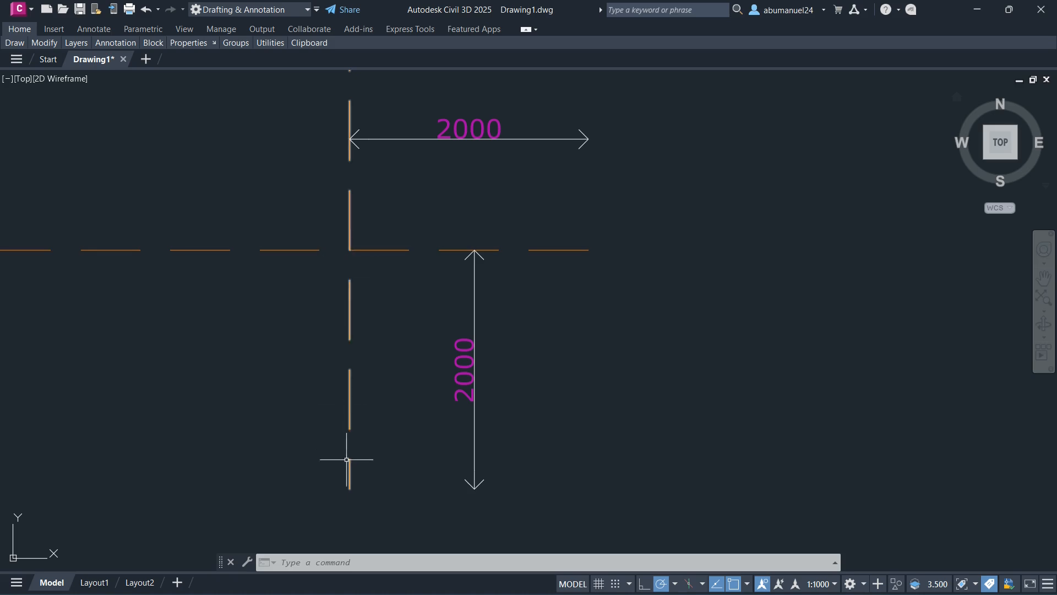
mouse_move(400, 582)
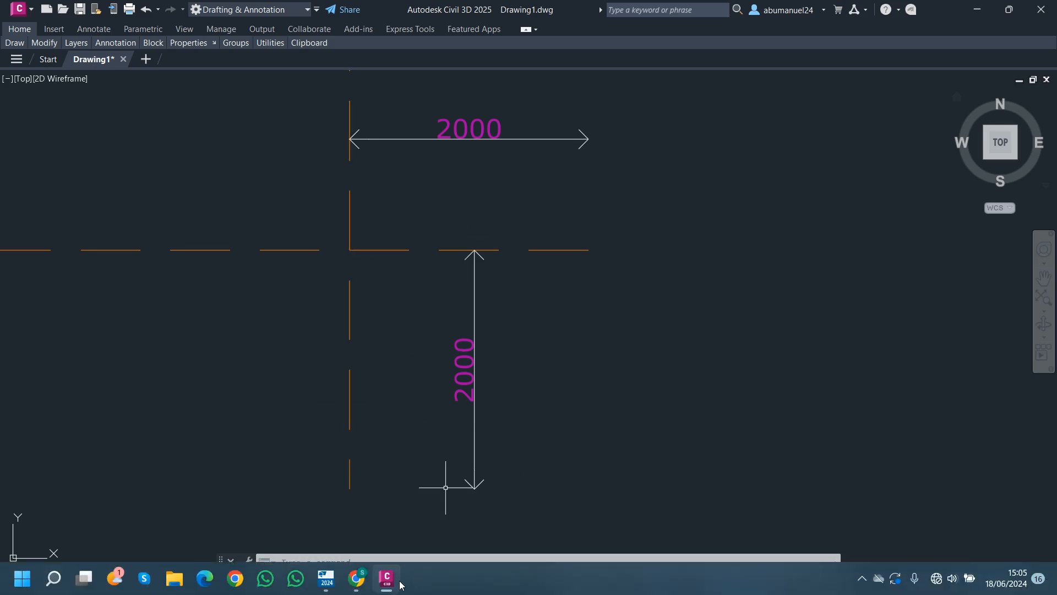
- Switch back to Tekla Structures and review the line extensions and remaining properties of the rectangular grid
click(348, 584)
click(876, 307)
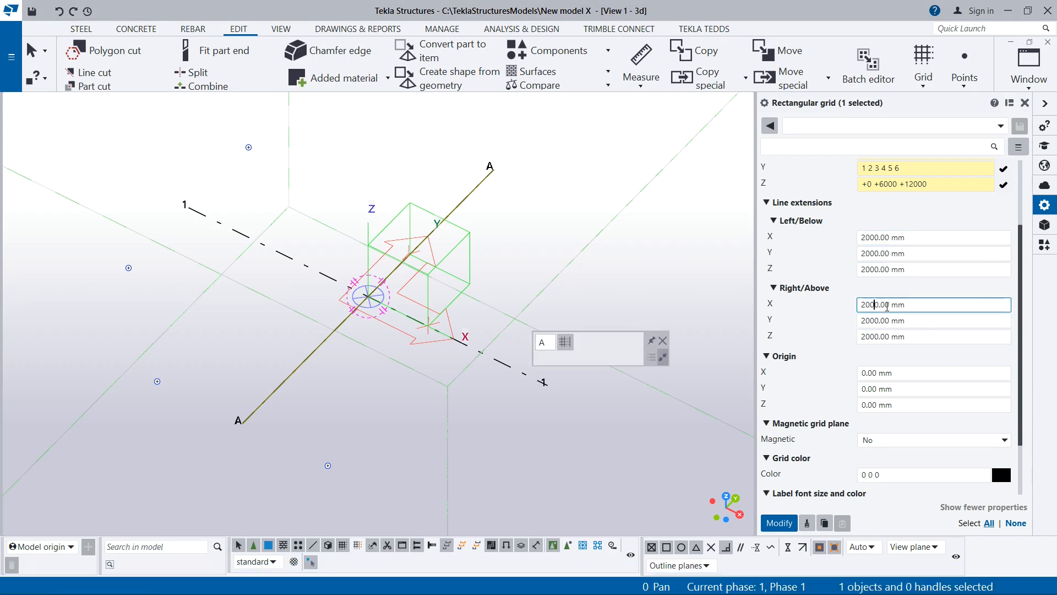
drag(887, 307, 861, 312)
click(888, 307)
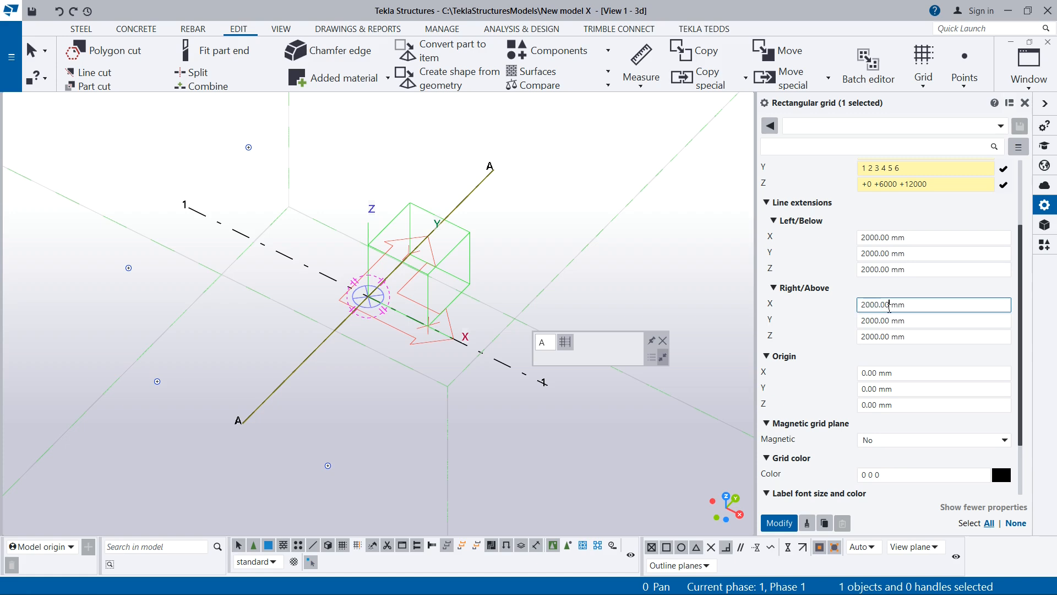
drag(891, 237, 860, 238)
click(871, 254)
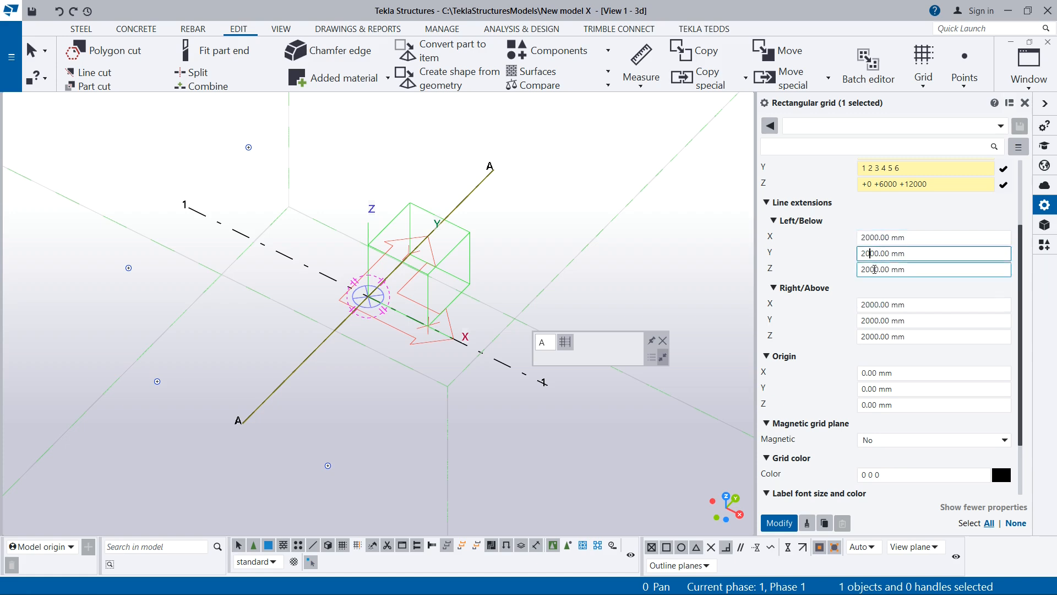
click(873, 270)
scroll(867, 355, down, 3)
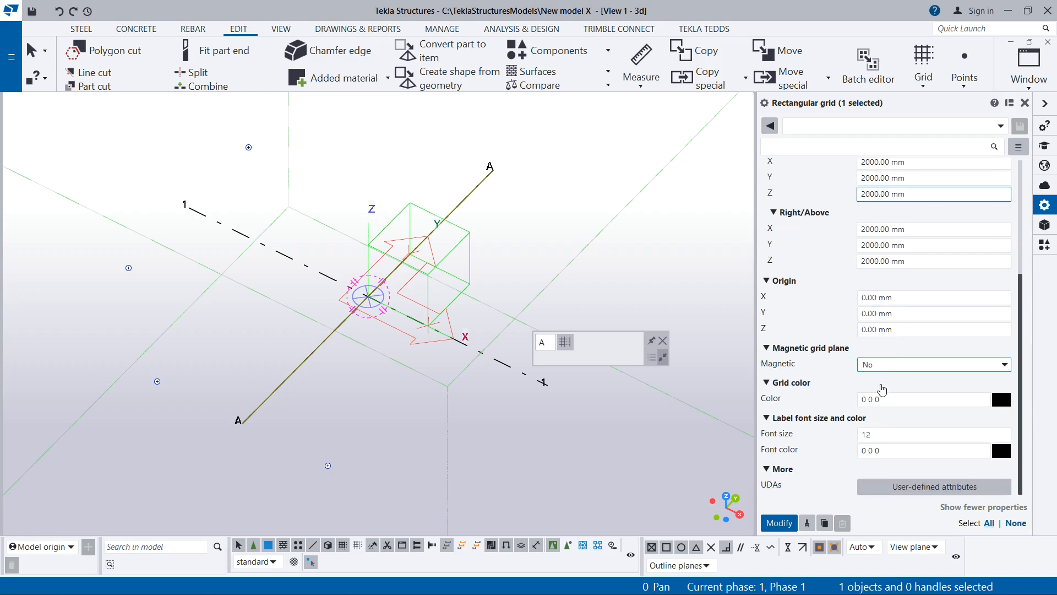
scroll(880, 331, up, 6)
scroll(879, 337, down, 3)
scroll(882, 342, up, 3)
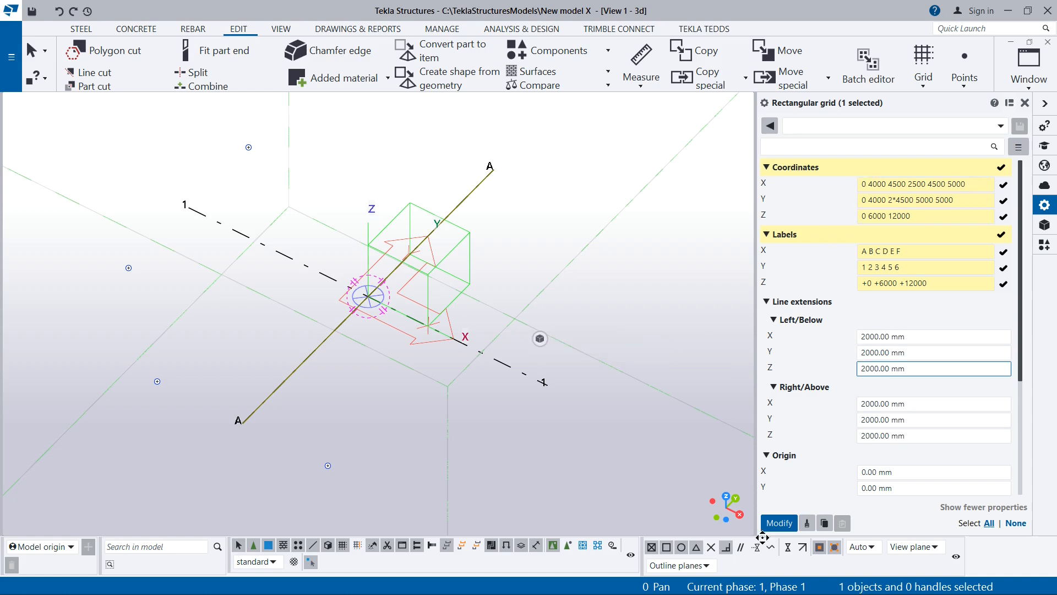
- Apply the entered coordinates and labels to the rectangular grid and close its properties
click(778, 526)
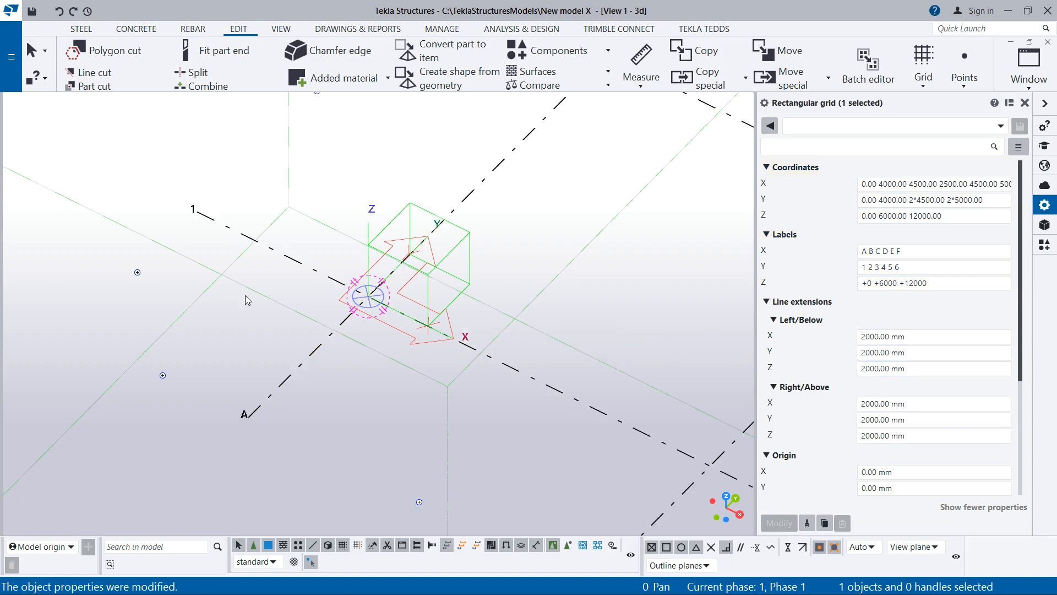
scroll(246, 300, down, 10)
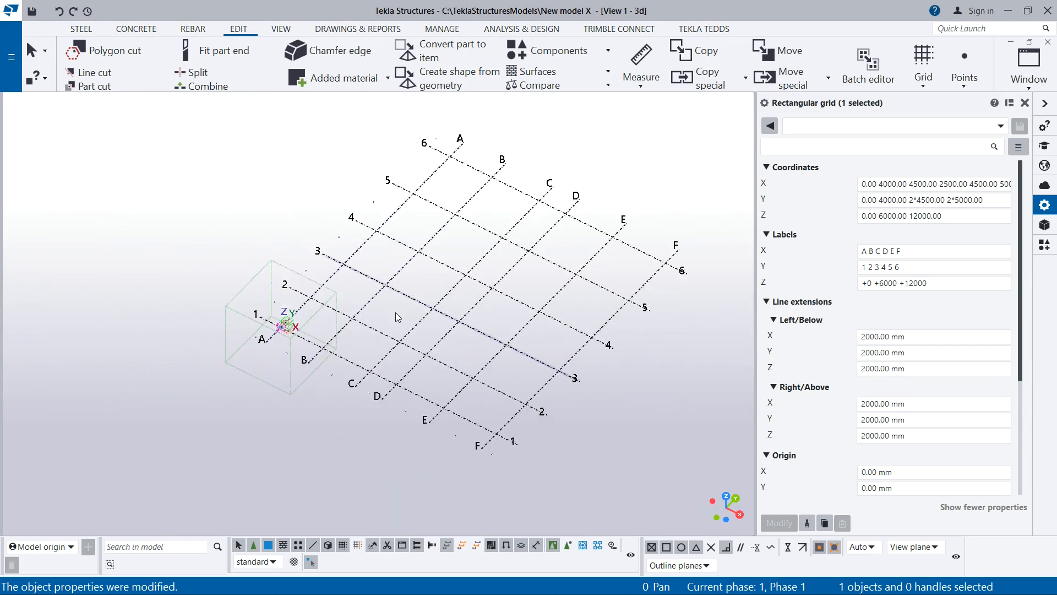
scroll(556, 294, up, 1)
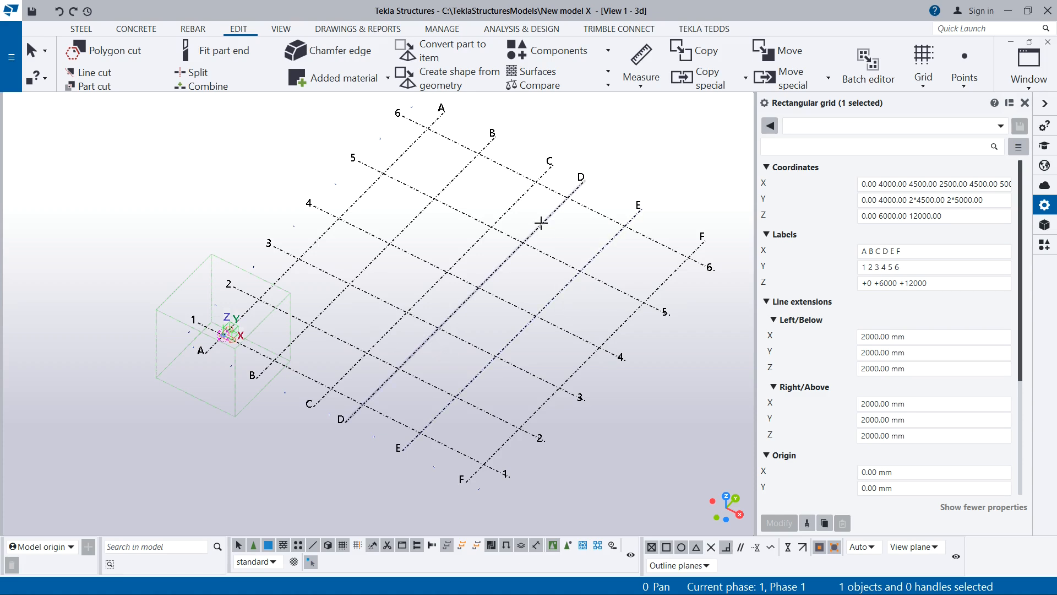
click(1025, 103)
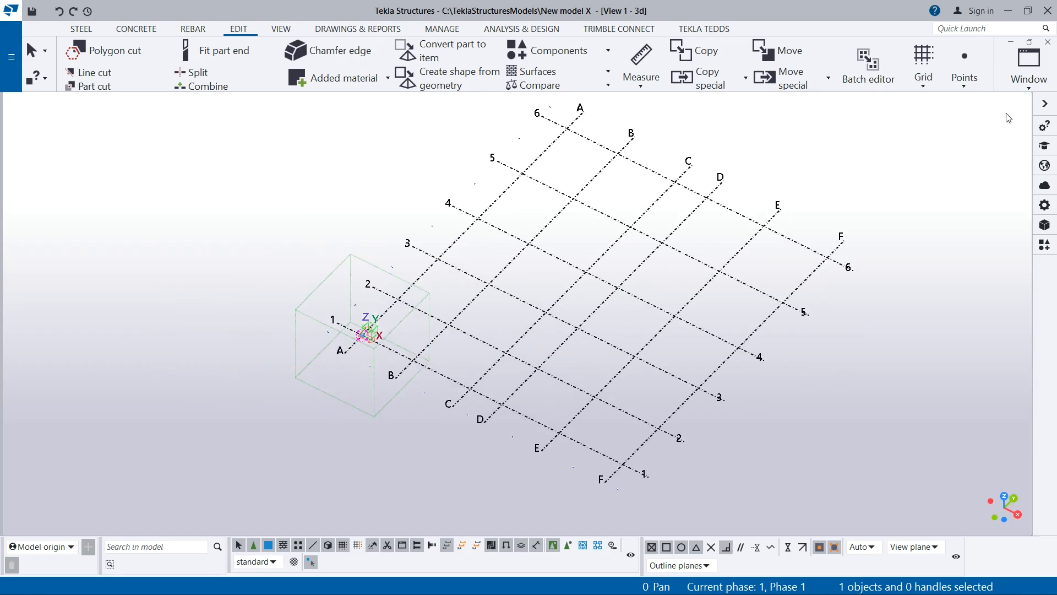
- Examine the modified grid's lines and labels in the 3D view and check the list of open views
scroll(618, 239, up, 2)
scroll(483, 285, down, 2)
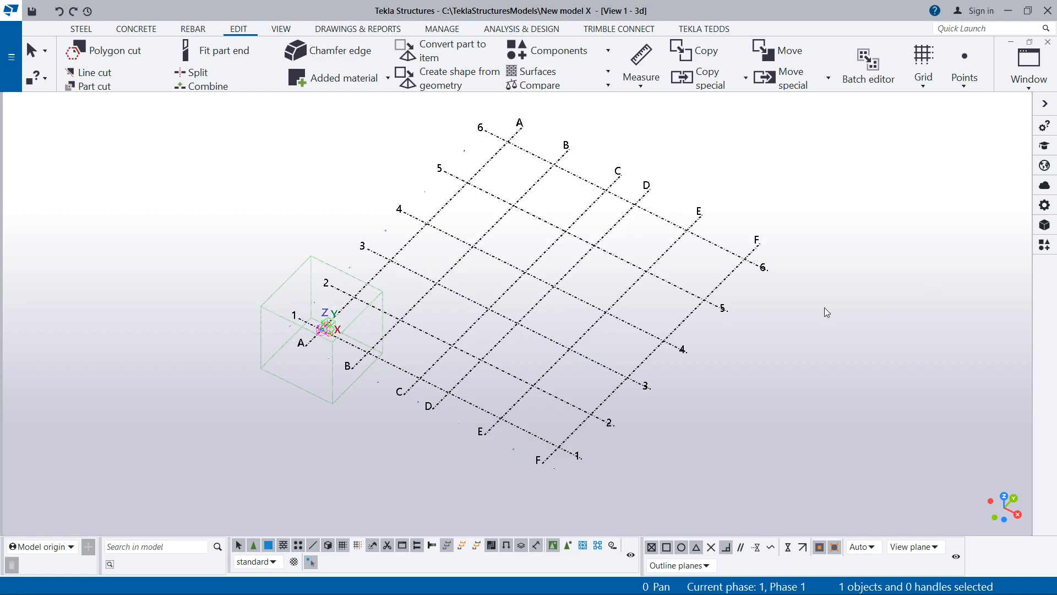
scroll(573, 315, up, 2)
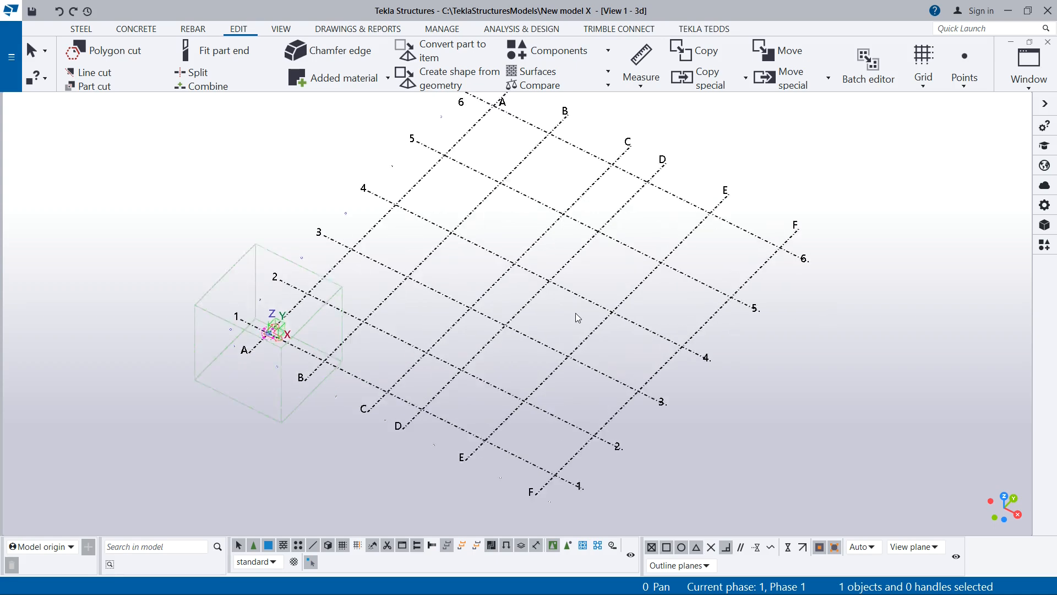
scroll(500, 333, down, 2)
scroll(500, 333, up, 1)
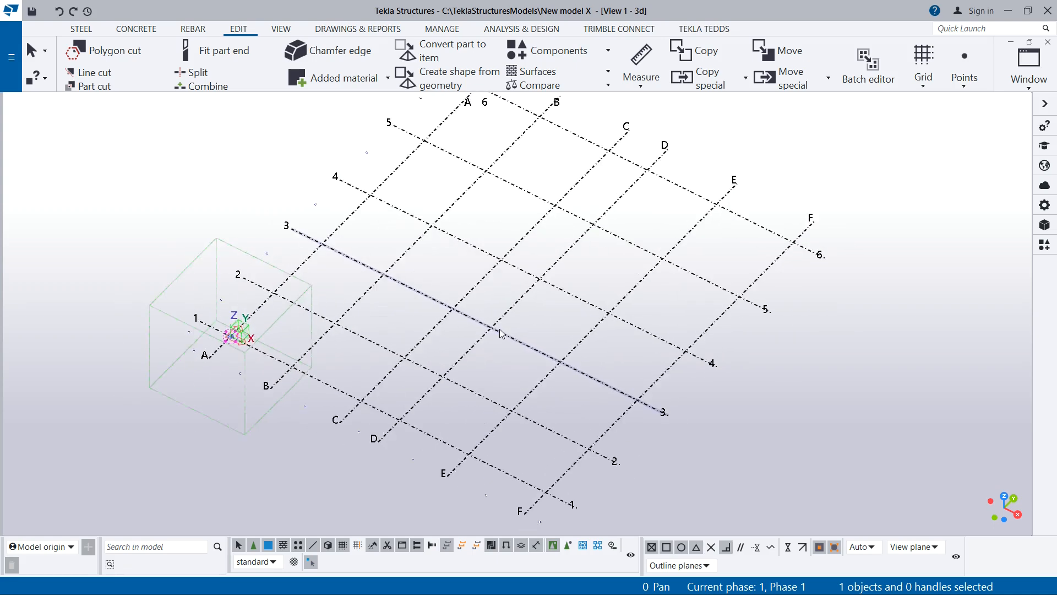
scroll(516, 347, down, 2)
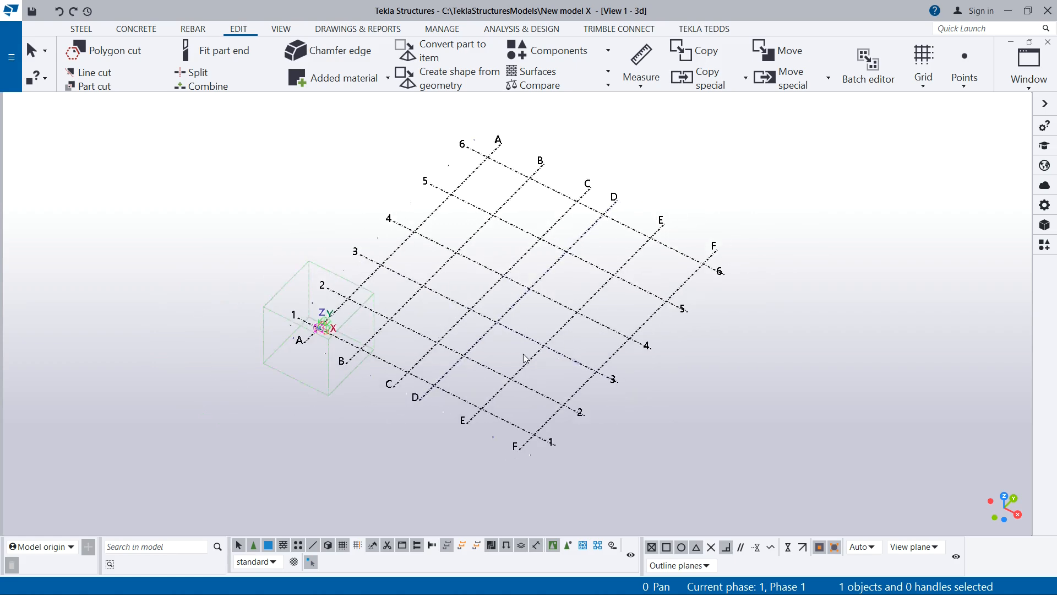
scroll(538, 211, up, 3)
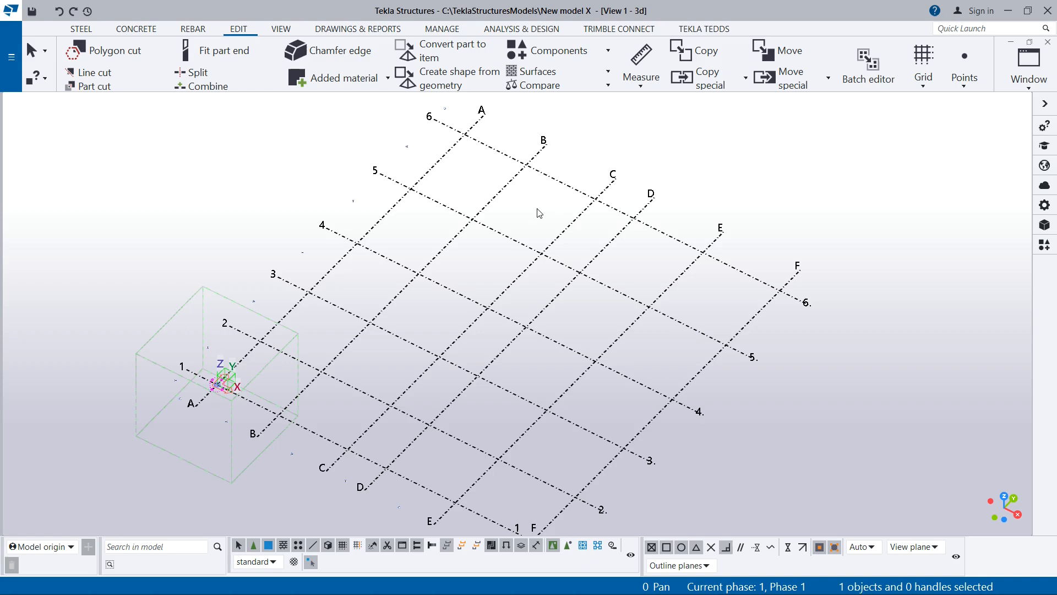
scroll(541, 233, down, 1)
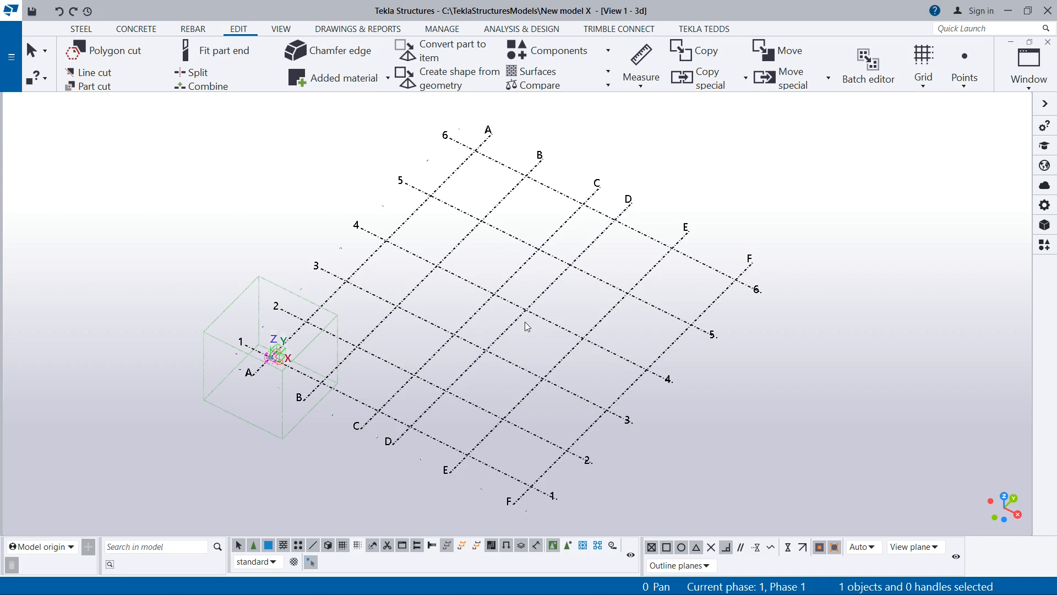
click(1029, 87)
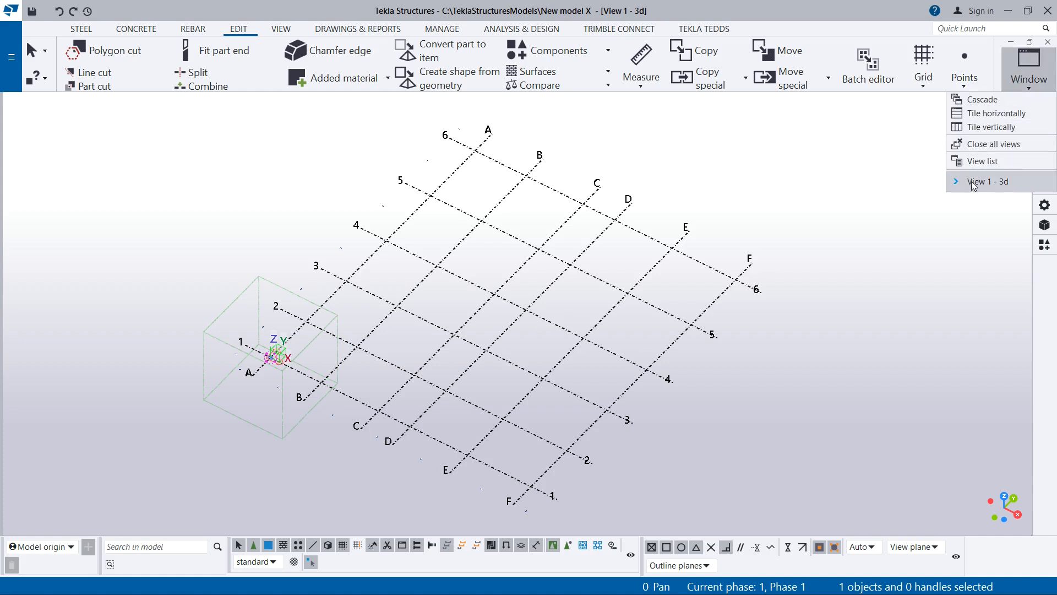
click(856, 213)
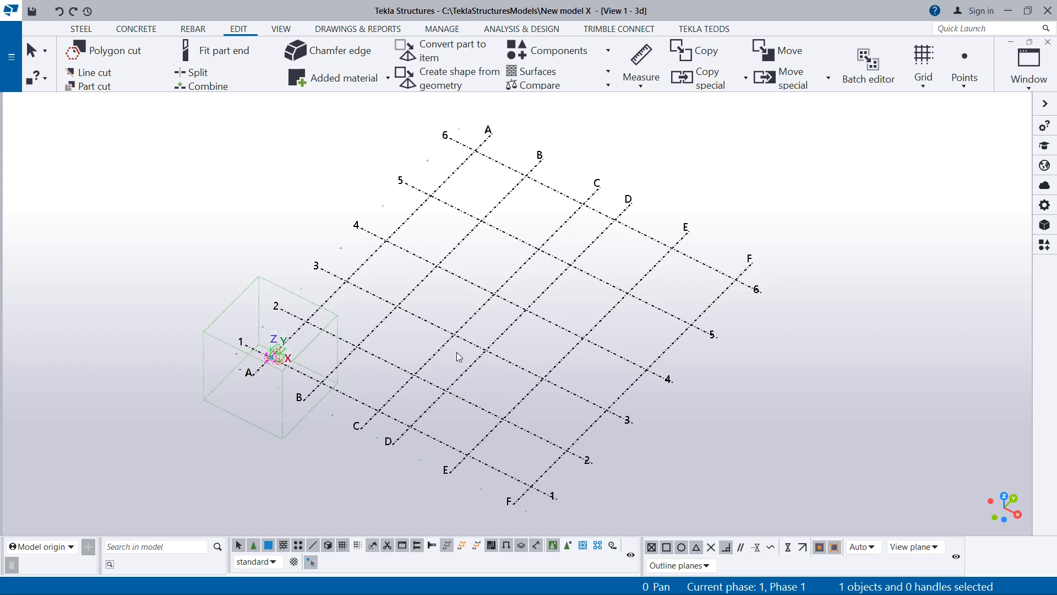
- Inspect the grid and its work area box from several viewing angles
mouse_move(485, 321)
ctrl+middle_down()
mouse_move(498, 357)
mouse_move(566, 307)
mouse_move(456, 255)
mouse_move(500, 366)
mouse_move(479, 259)
mouse_move(467, 332)
mouse_move(569, 384)
mouse_move(540, 352)
mouse_move(504, 344)
ctrl+middle_up()
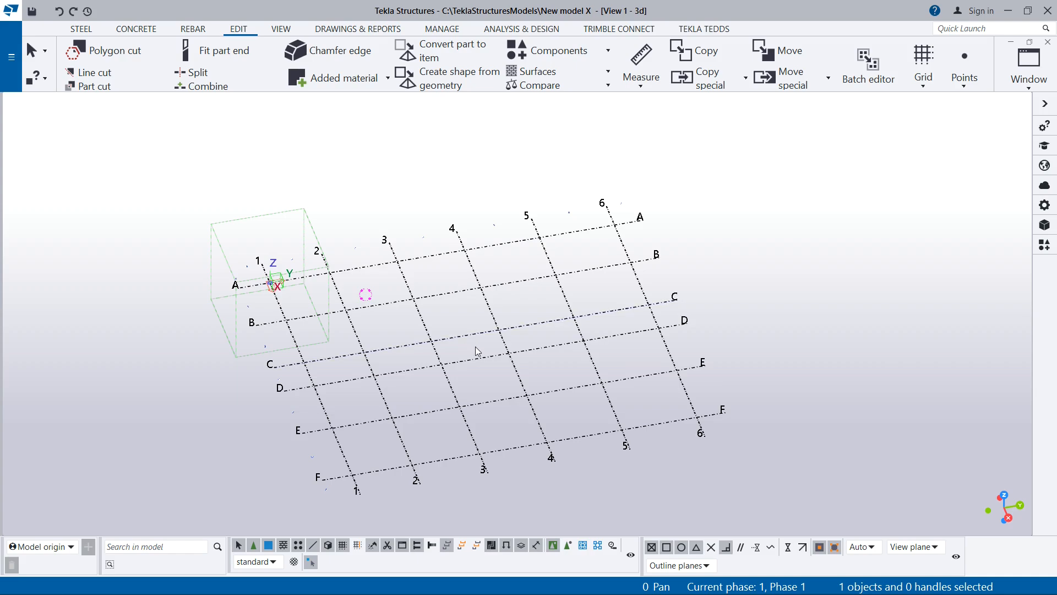
ctrl+middle_drag(471, 343, 655, 285)
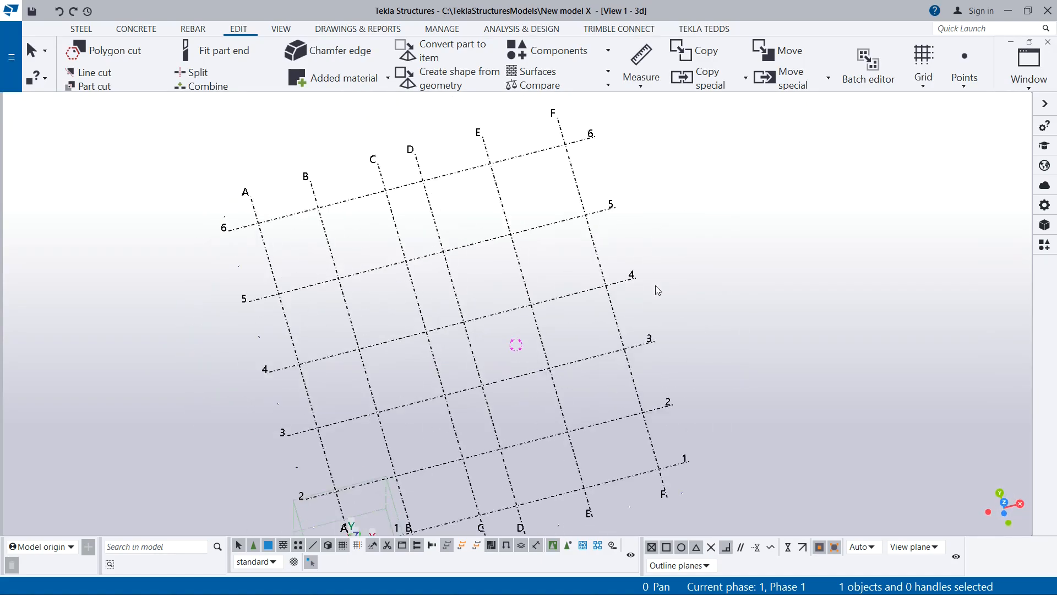
ctrl+middle_drag(585, 268, 566, 130)
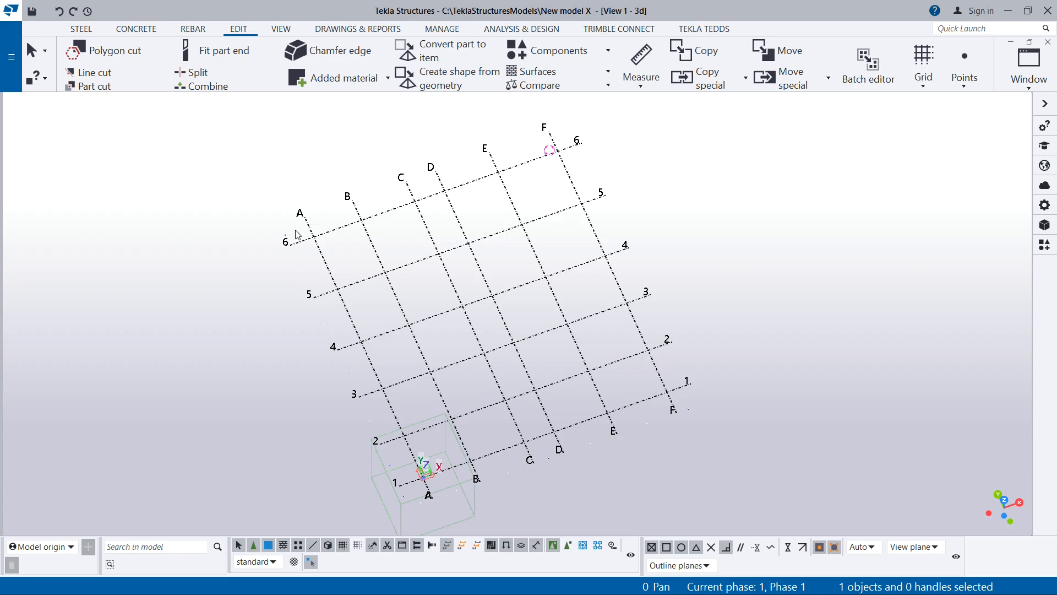
ctrl+middle_drag(295, 232, 190, 189)
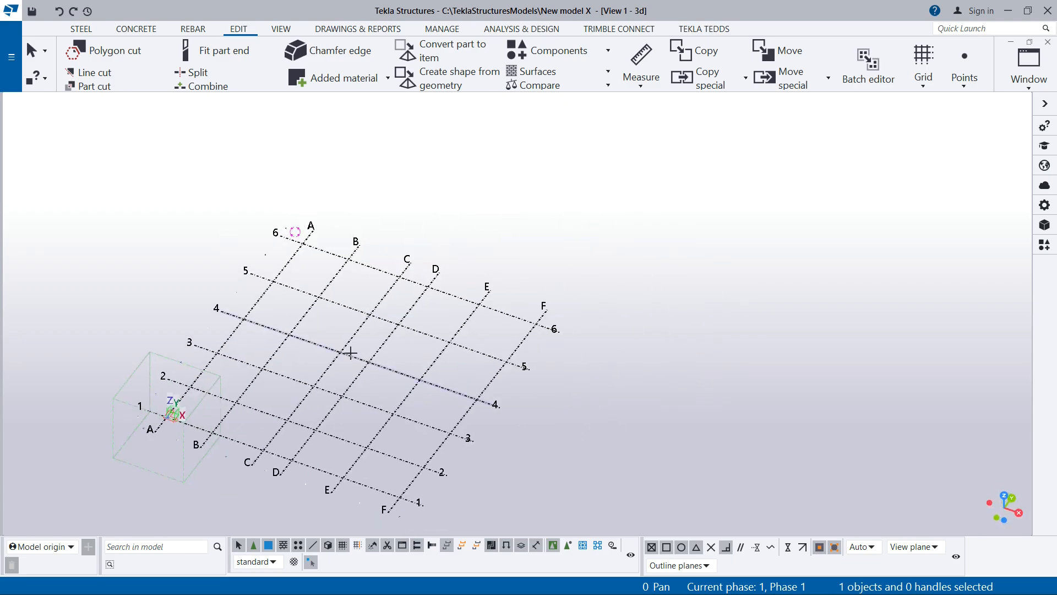
ctrl+middle_drag(351, 352, 291, 343)
scroll(211, 350, up, 4)
scroll(341, 273, down, 3)
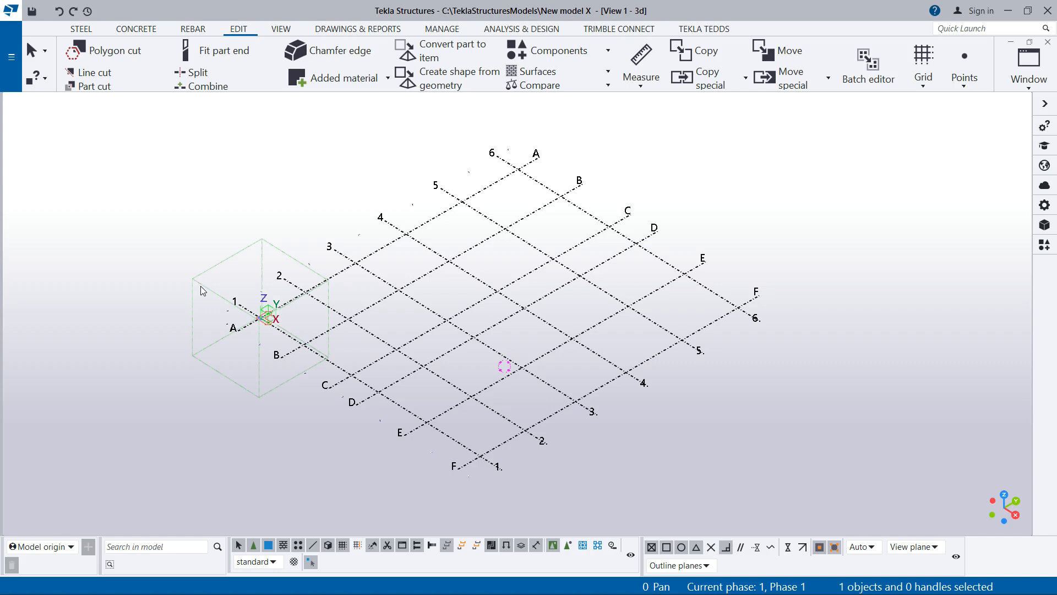
- Fit the work area of the 3D view to the entire model
right_click(771, 227)
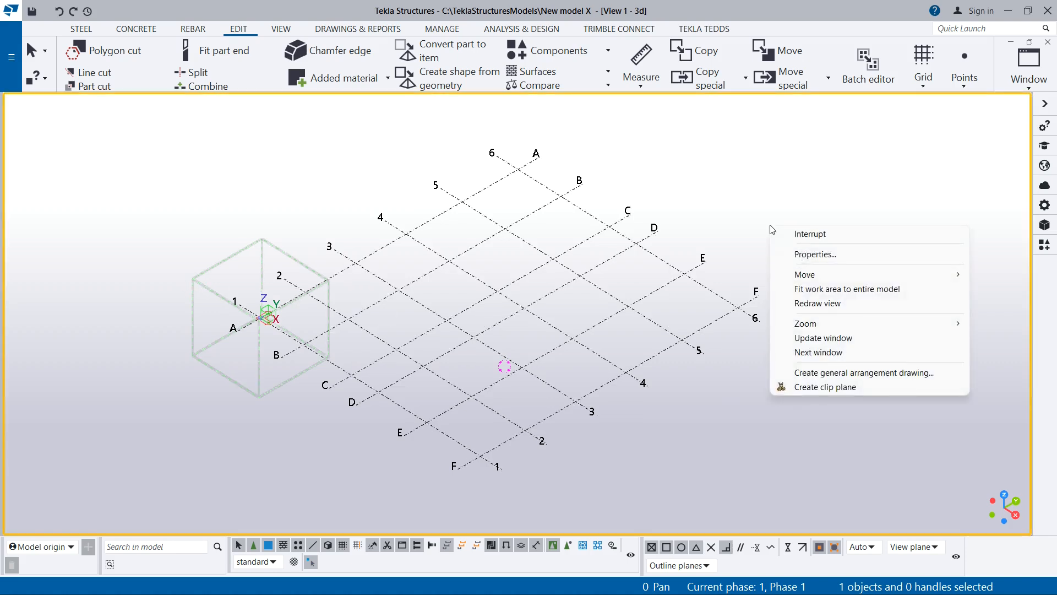
click(850, 294)
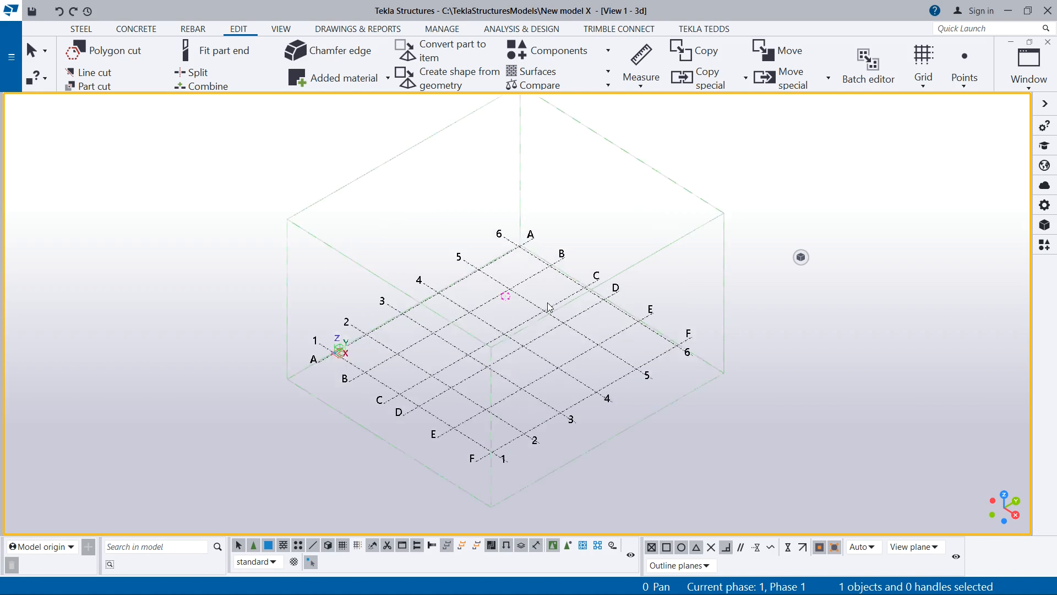
- Inspect the grid lines, labels and fitted work area box in the 3D view from several viewing angles
scroll(548, 306, up, 1)
scroll(492, 258, down, 1)
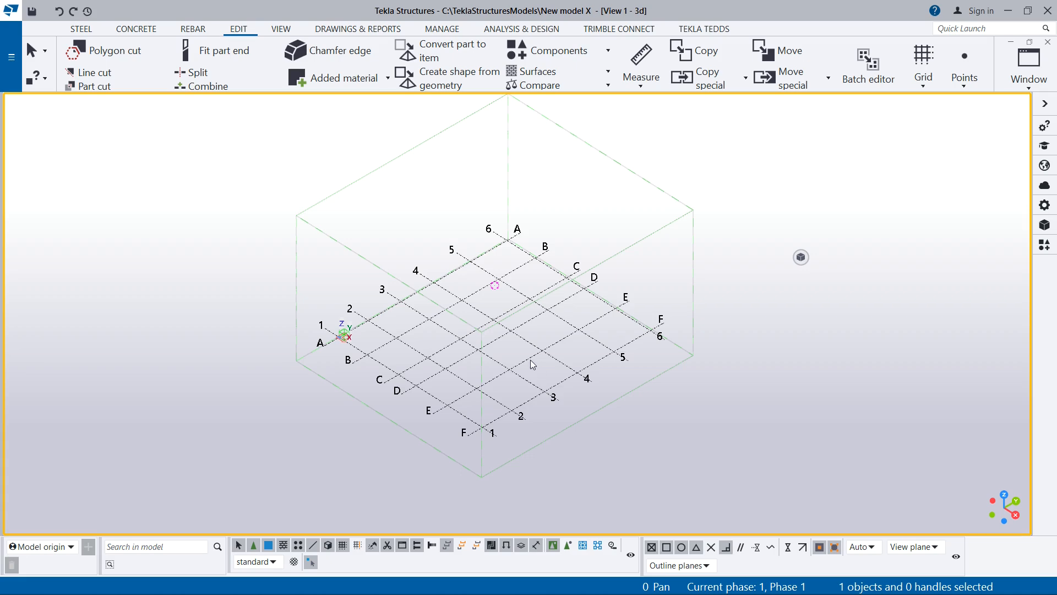
ctrl+middle_drag(544, 357, 368, 306)
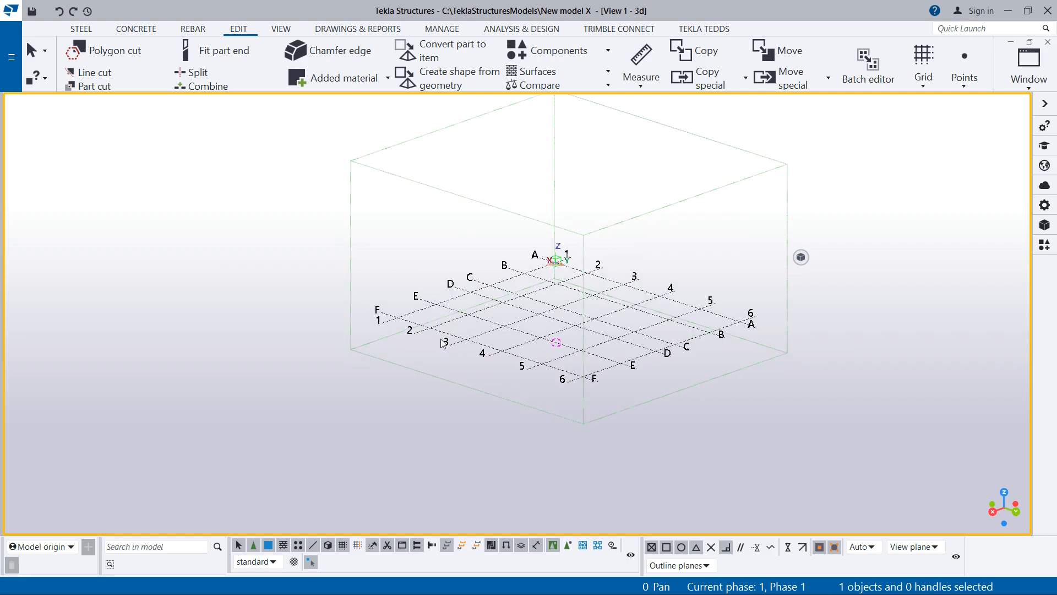
scroll(442, 345, down, 1)
scroll(520, 330, up, 2)
ctrl+middle_drag(562, 337, 488, 359)
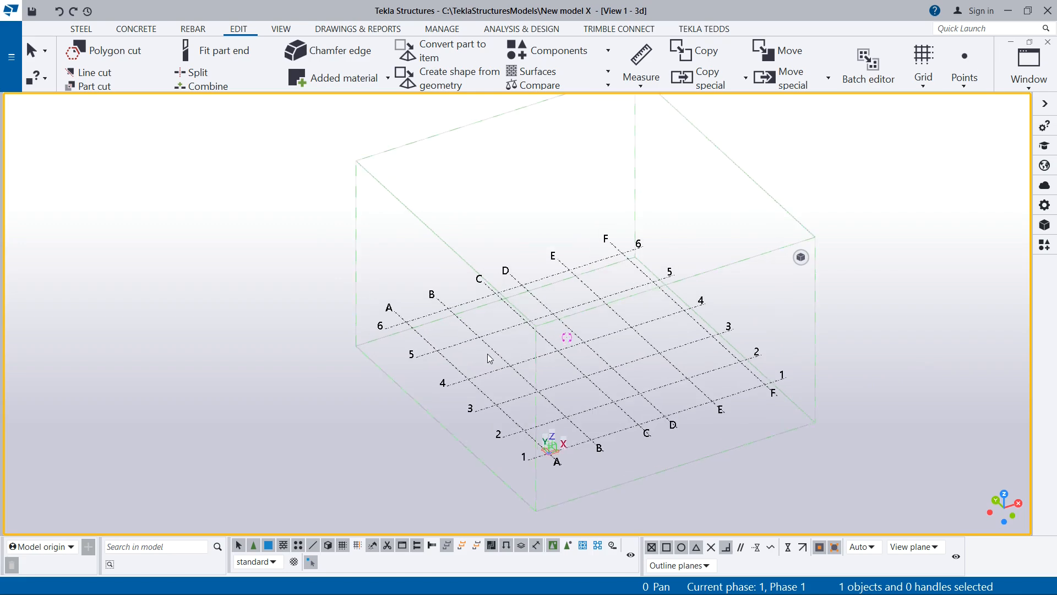
ctrl+middle_drag(524, 393, 487, 402)
scroll(358, 439, up, 5)
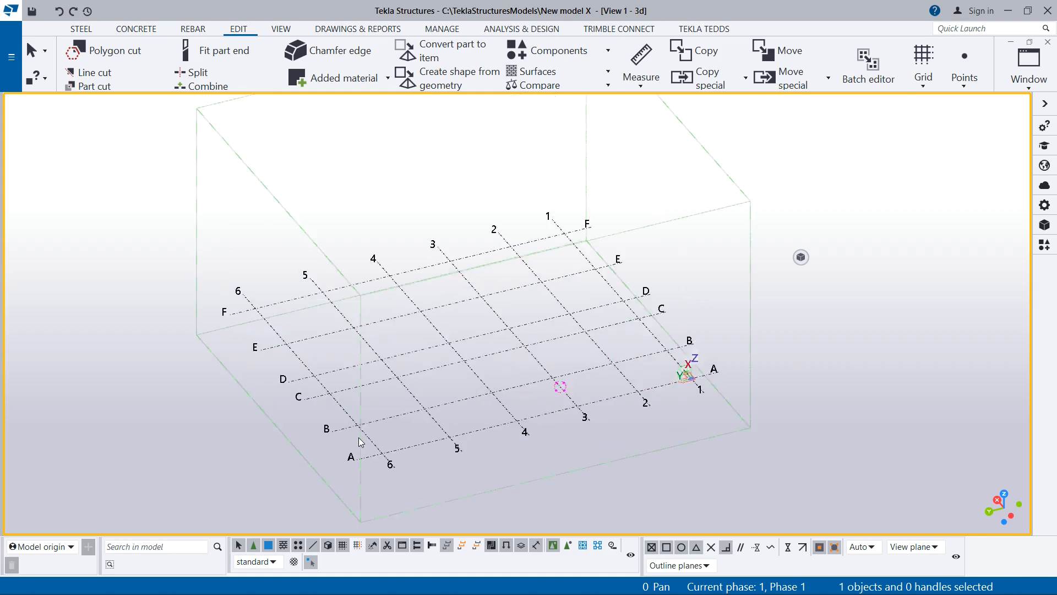
scroll(492, 332, down, 2)
scroll(551, 363, up, 1)
middle_drag(551, 362, 506, 368)
scroll(693, 314, down, 2)
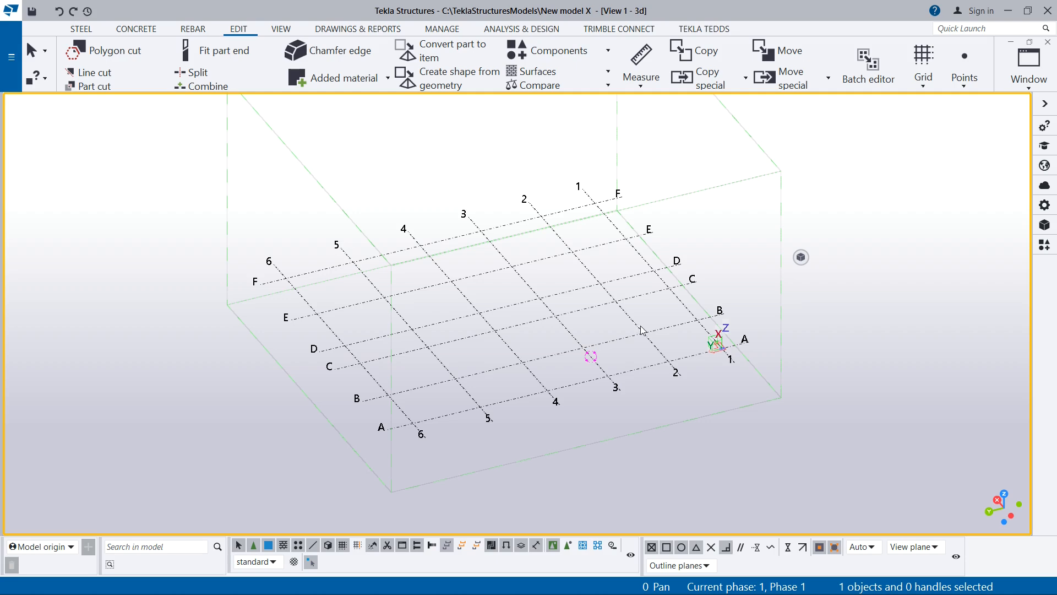
ctrl+middle_drag(667, 336, 539, 384)
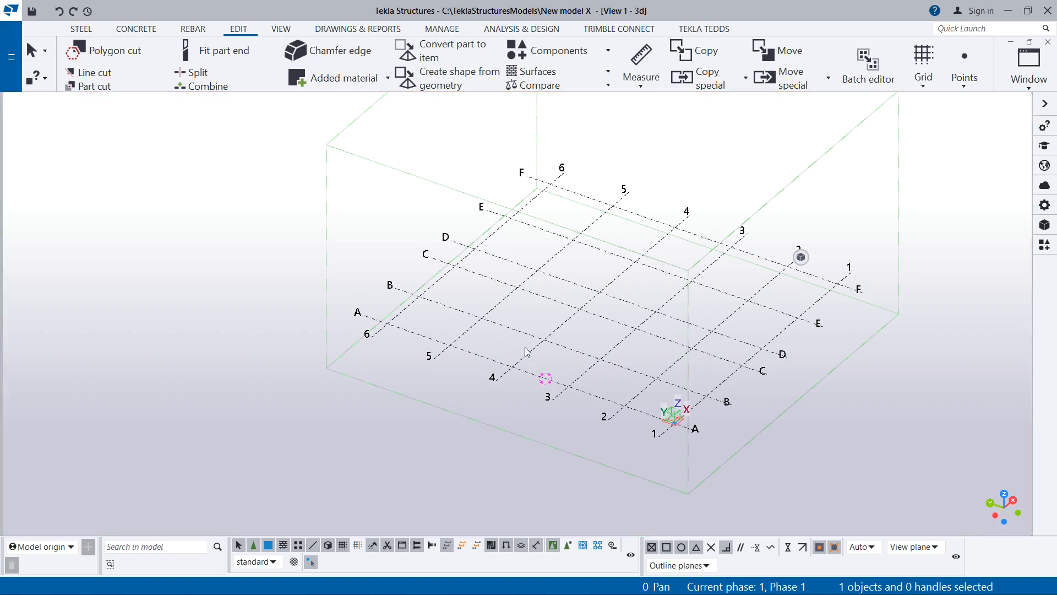
scroll(648, 361, up, 3)
scroll(481, 361, down, 3)
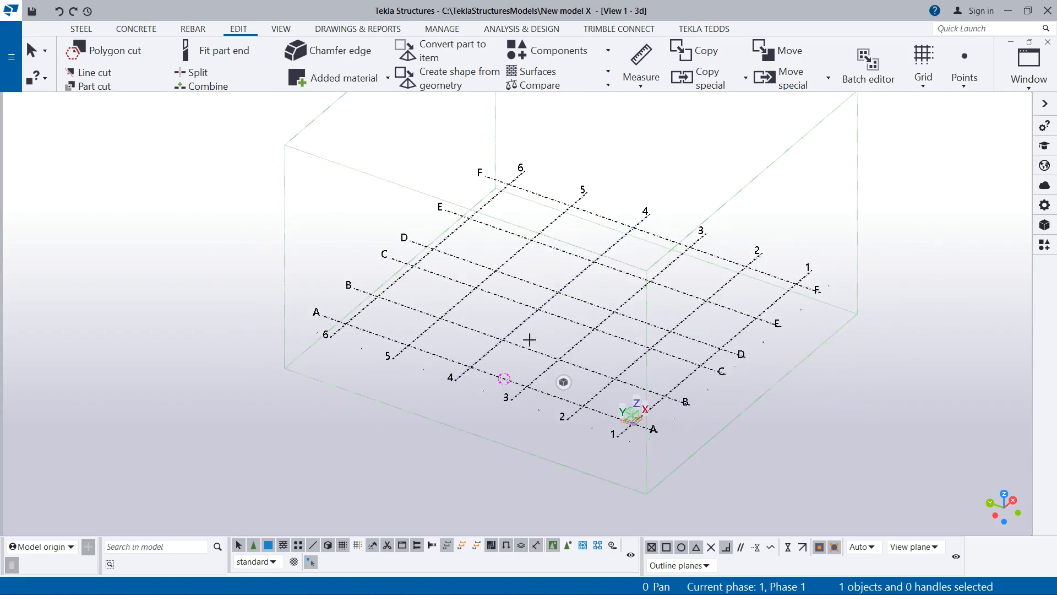
- Check the spacing dimensions of numbered grid lines 4 and 6 by selecting each one in the 3D view
scroll(498, 357, up, 3)
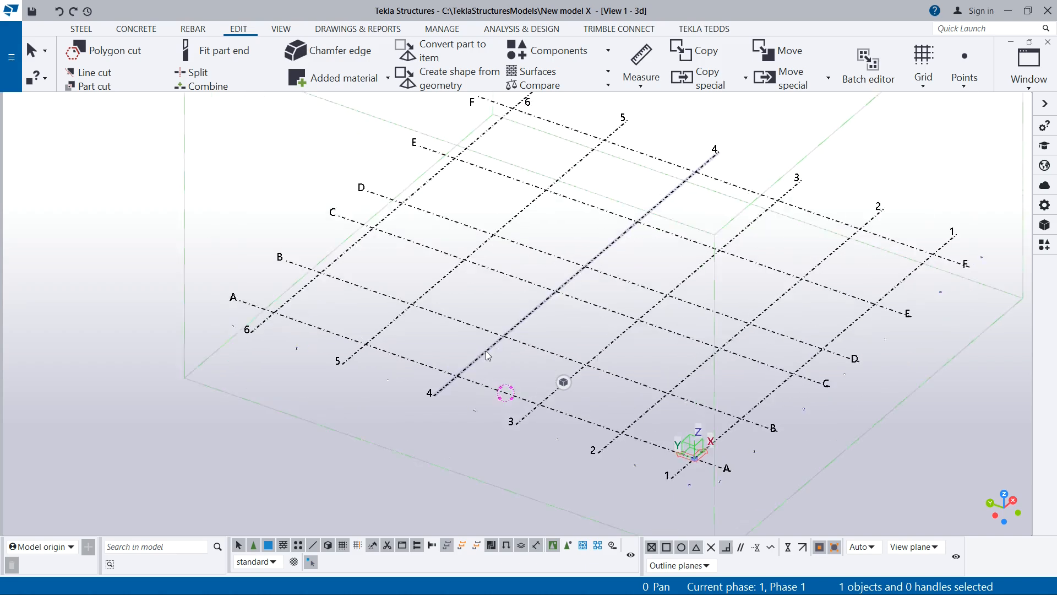
click(487, 353)
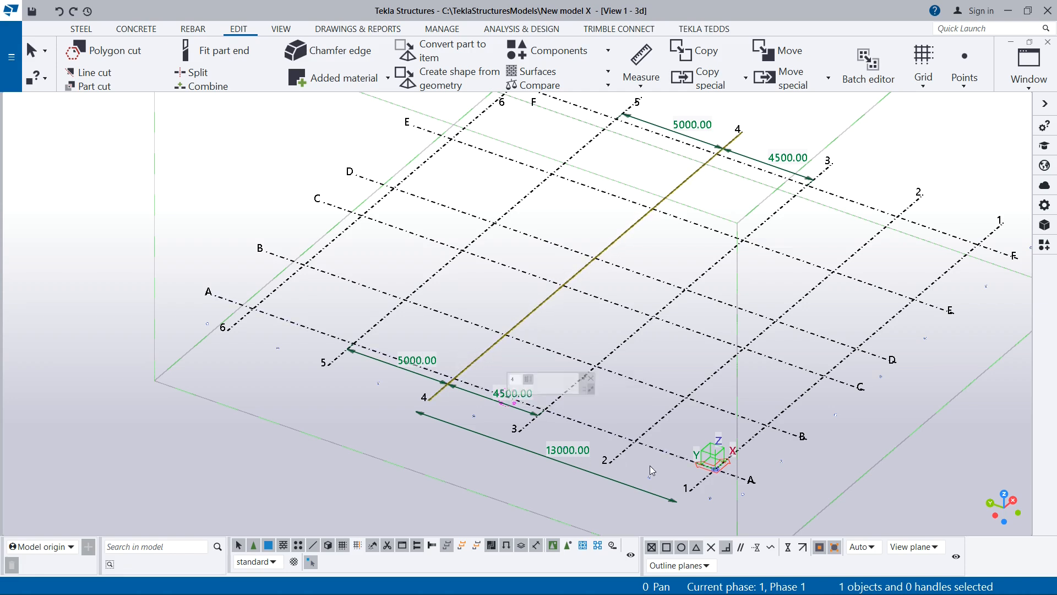
click(238, 322)
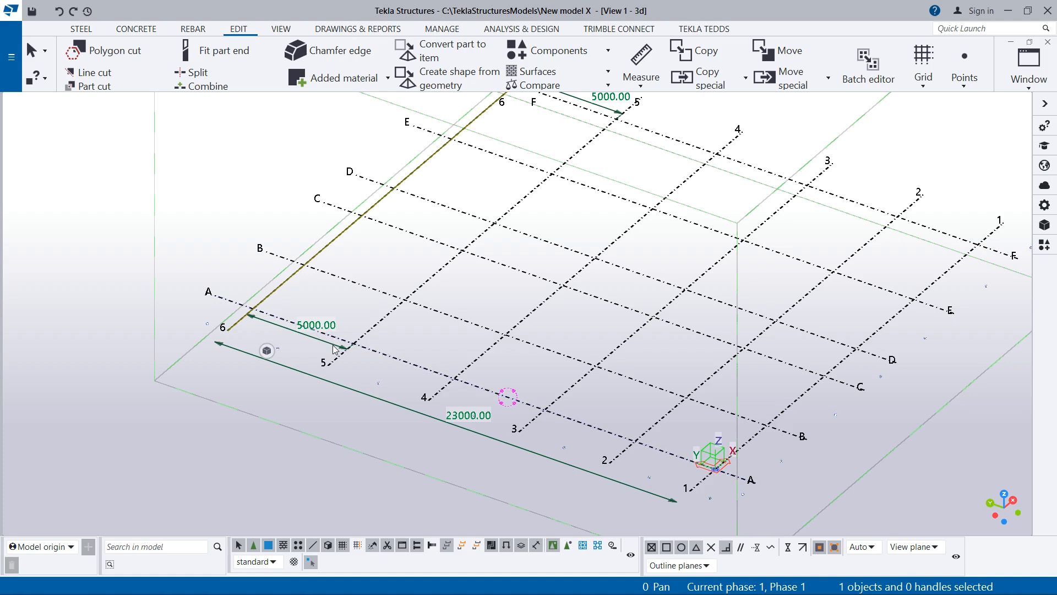
click(267, 351)
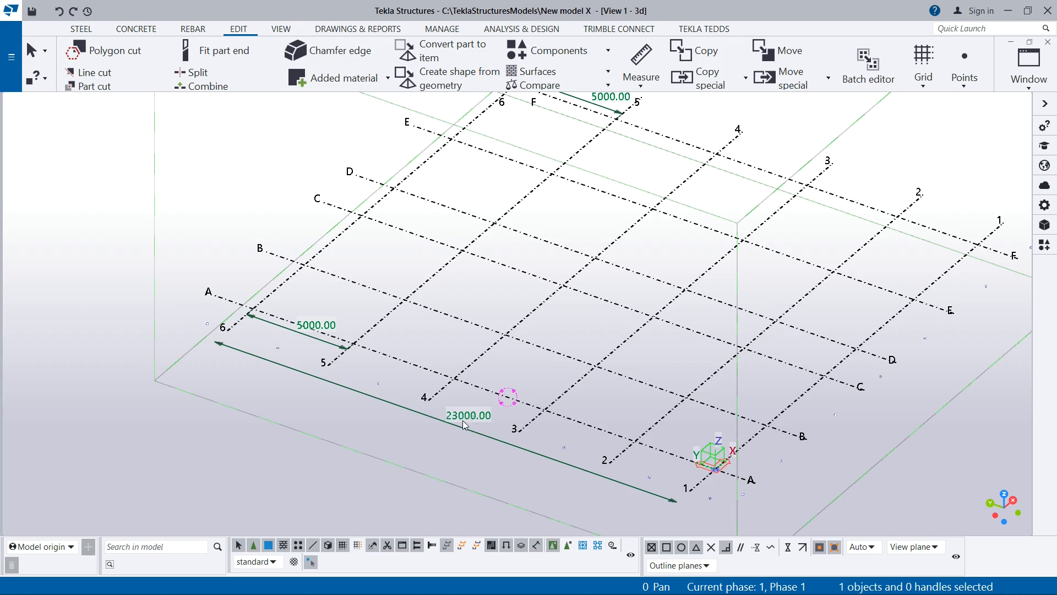
- Check the spacing dimensions of lettered grid lines B and D by selecting each one
click(289, 259)
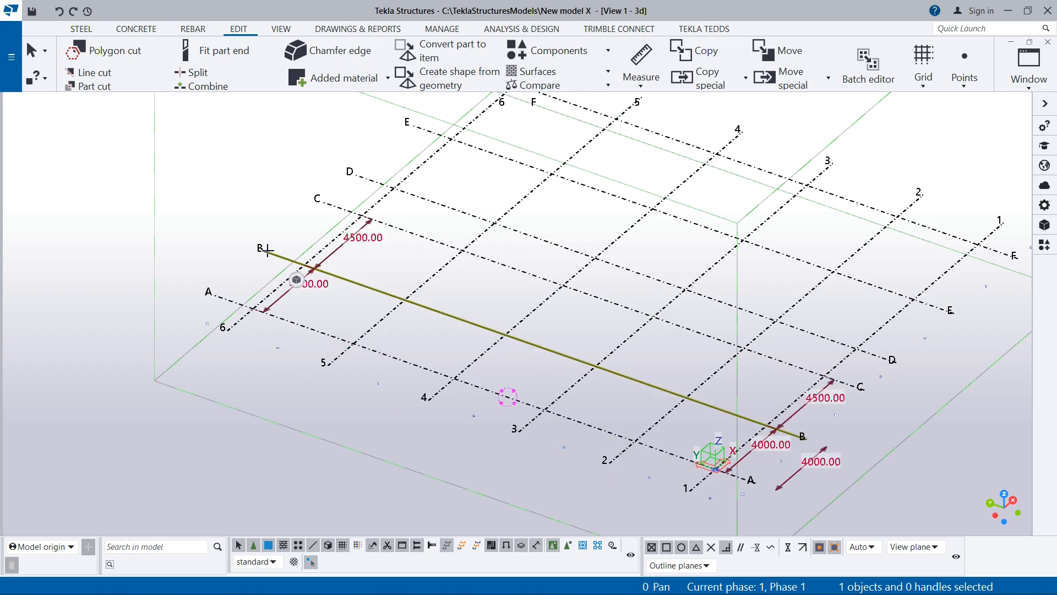
scroll(313, 377, down, 3)
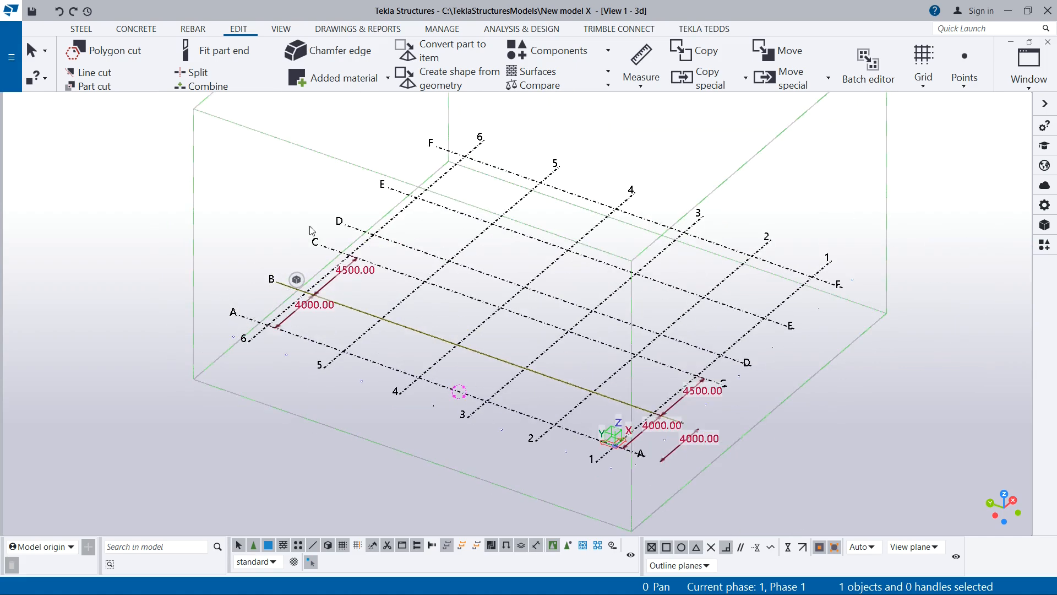
scroll(387, 234, up, 2)
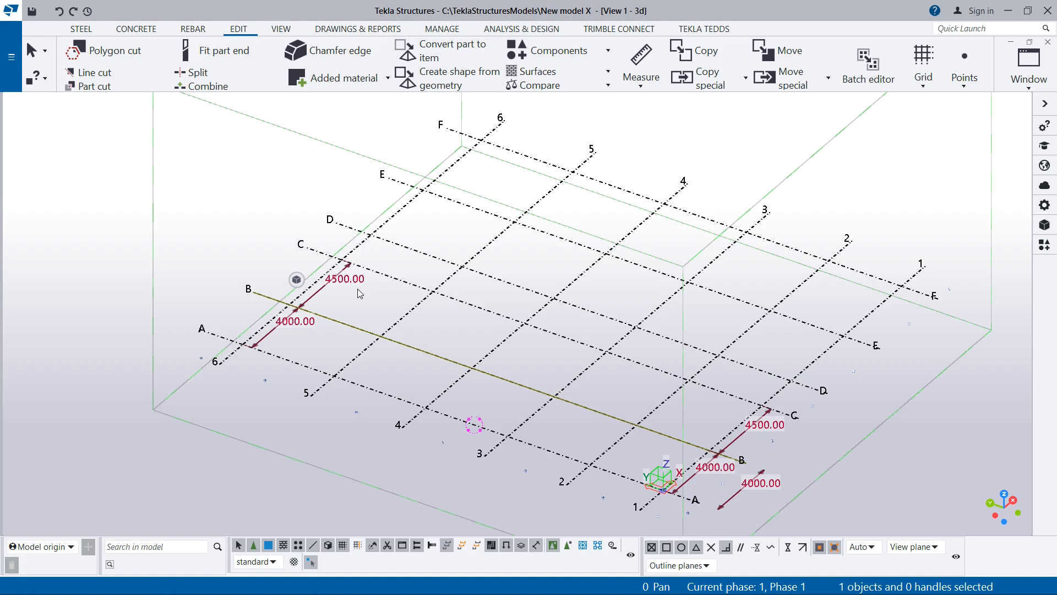
scroll(358, 289, up, 1)
scroll(287, 333, up, 1)
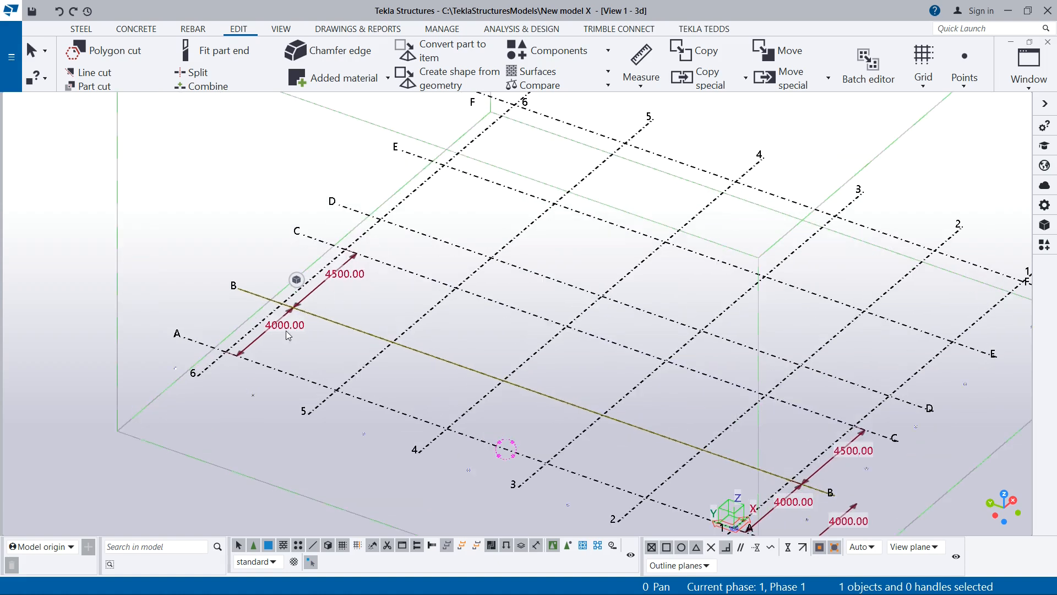
click(363, 214)
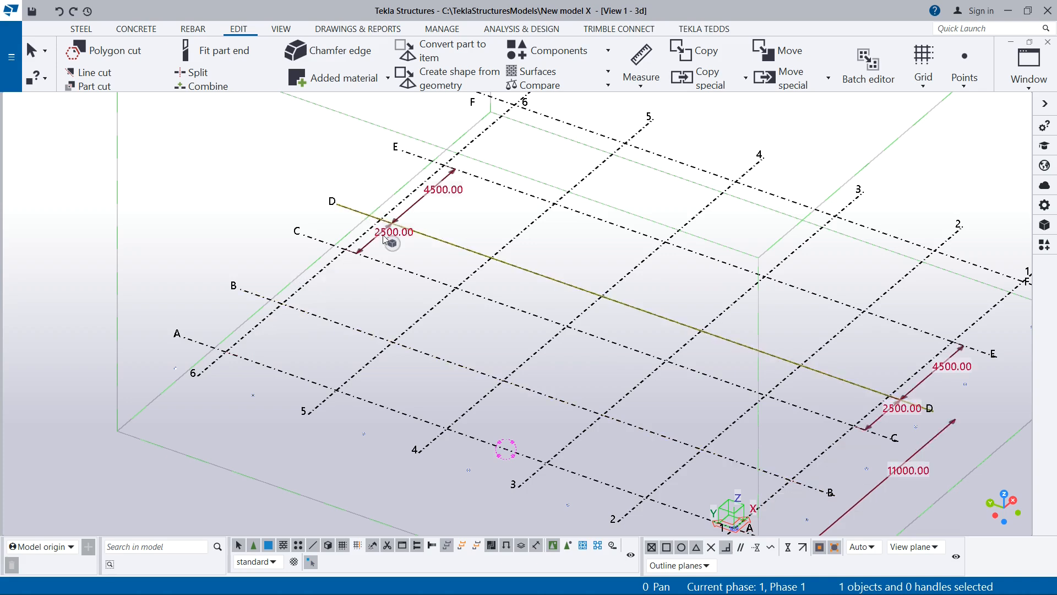
scroll(485, 248, down, 2)
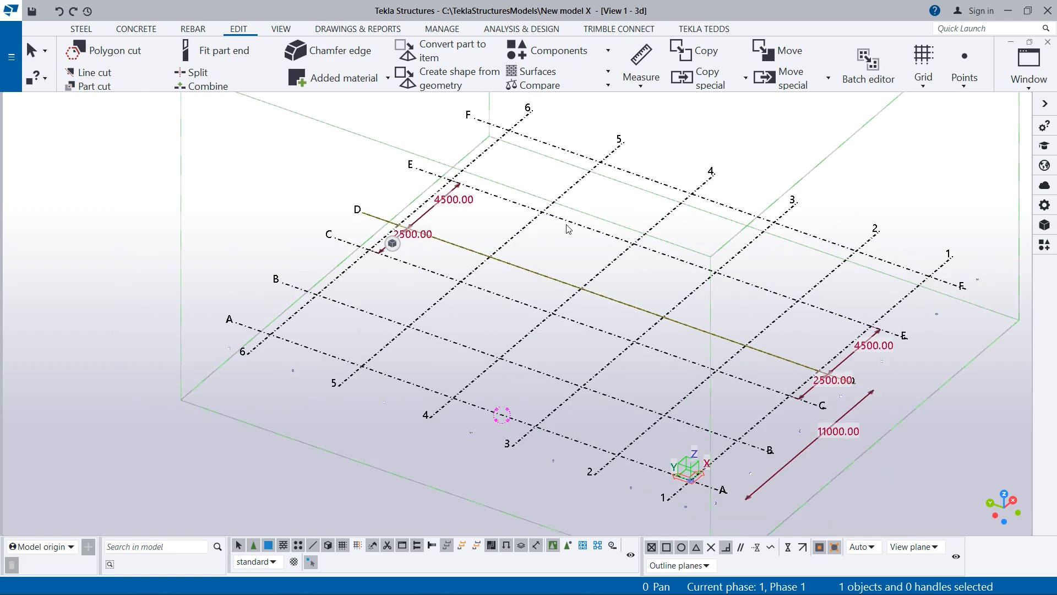
- Check the spacing and overall dimensions of the outer grid lines F and 1, and clear the grid line selection
click(942, 279)
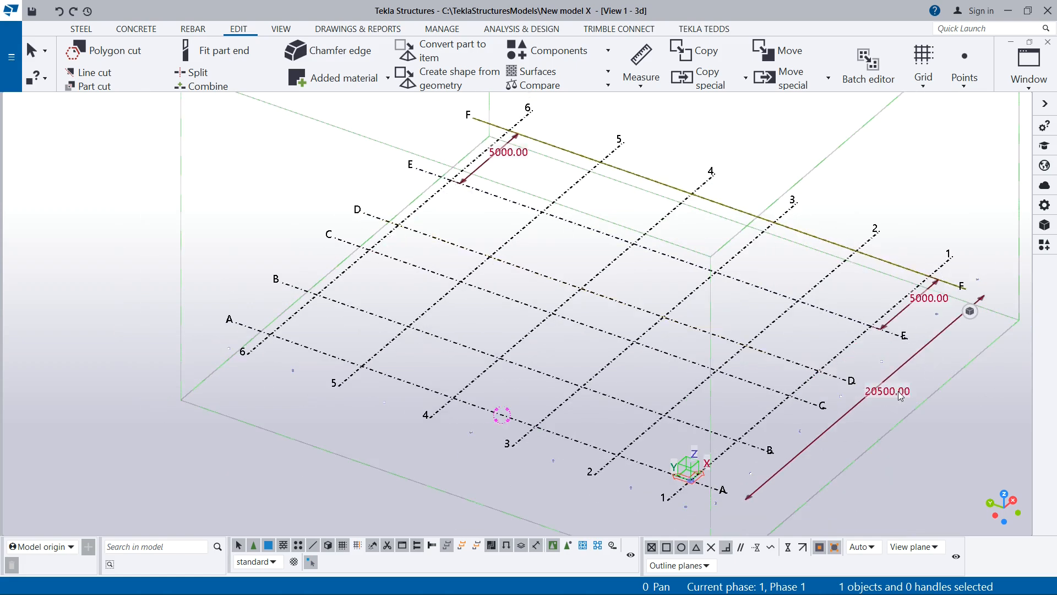
click(934, 323)
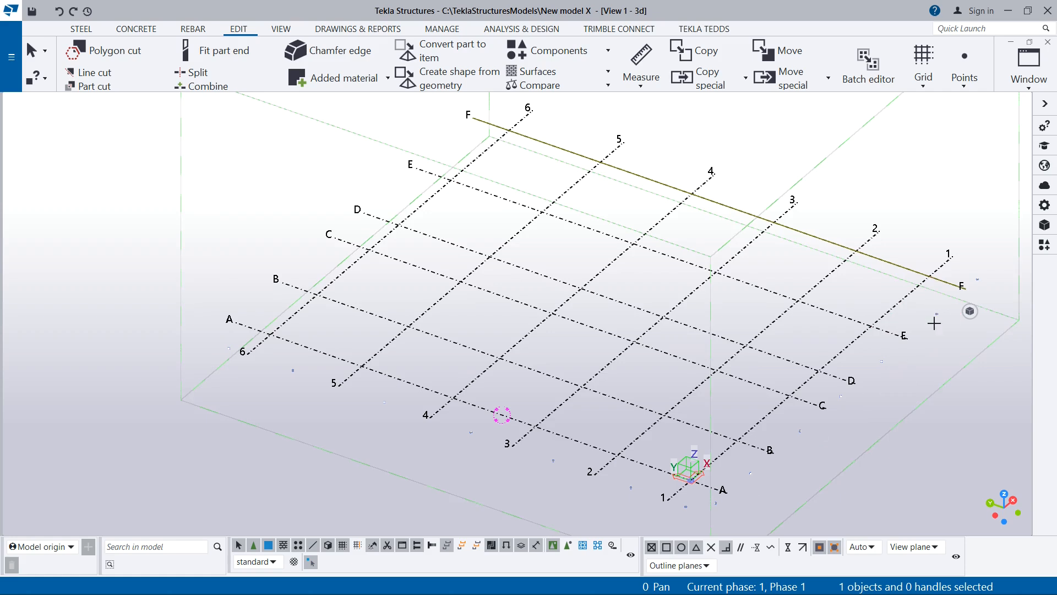
click(941, 280)
click(903, 381)
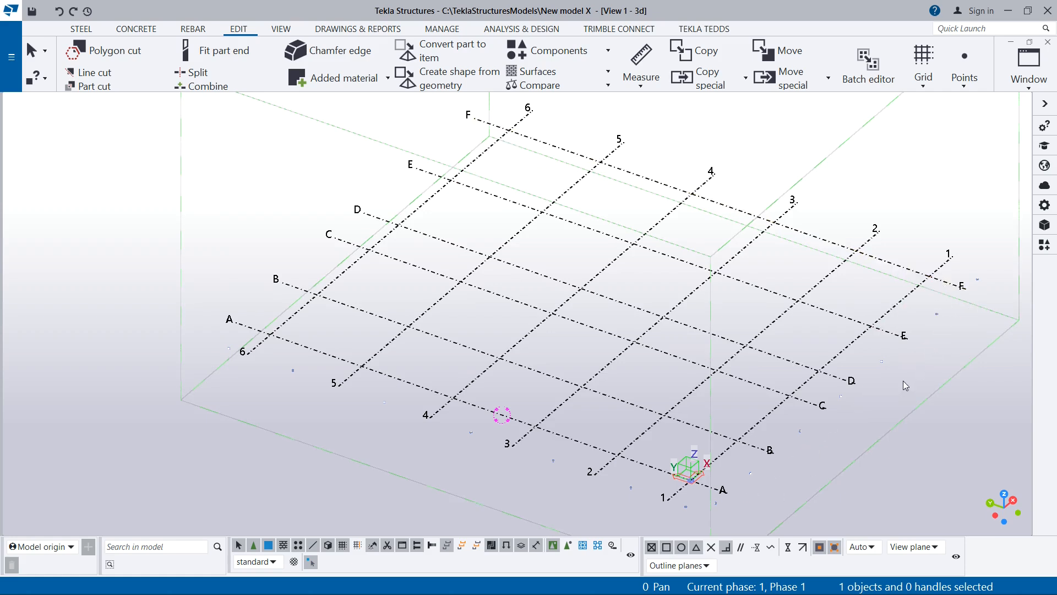
click(934, 275)
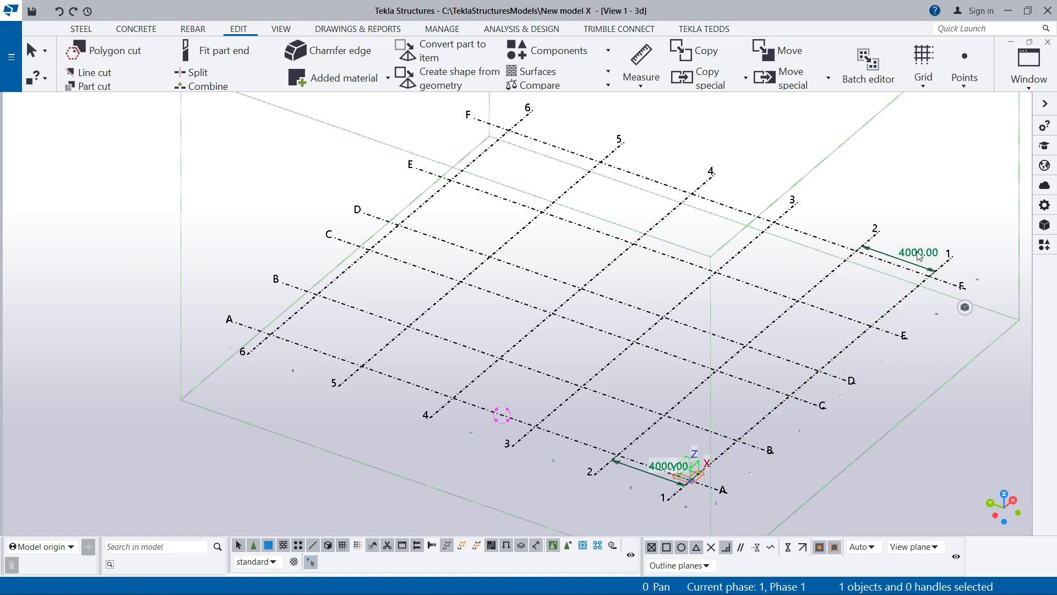
click(887, 228)
click(946, 282)
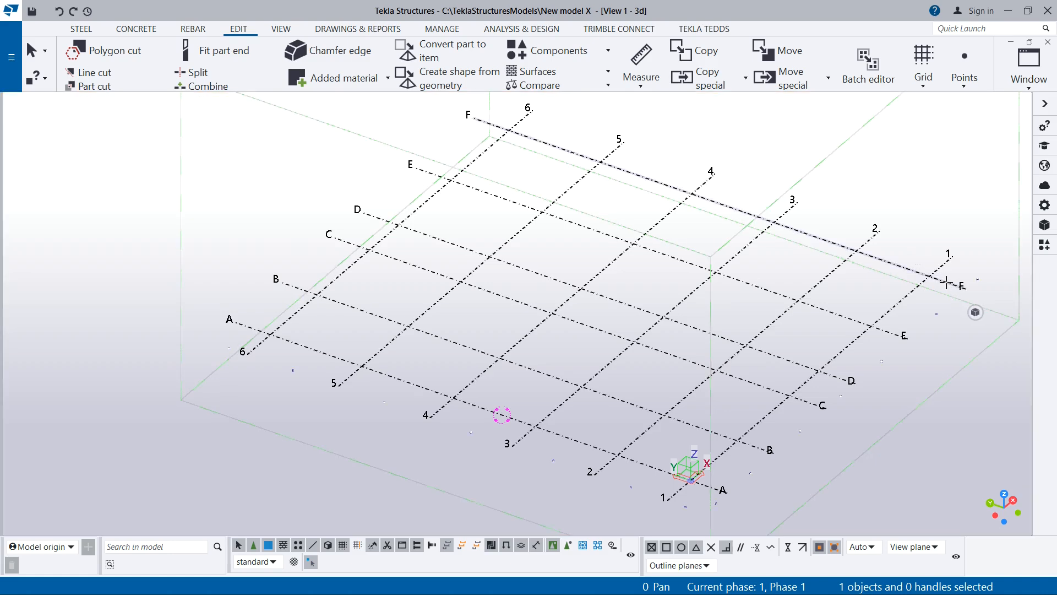
click(946, 283)
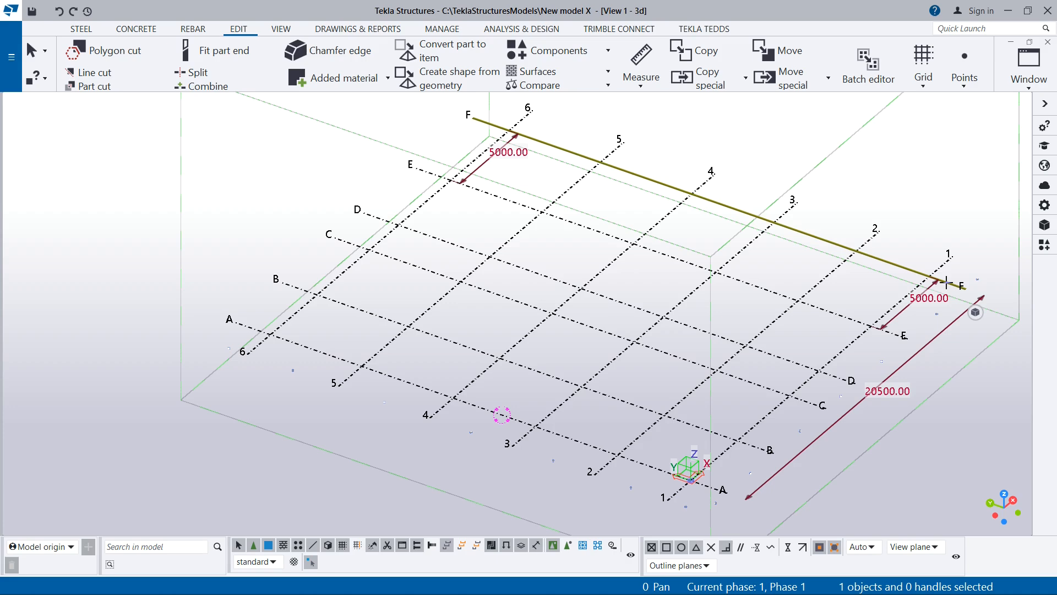
scroll(447, 291, down, 5)
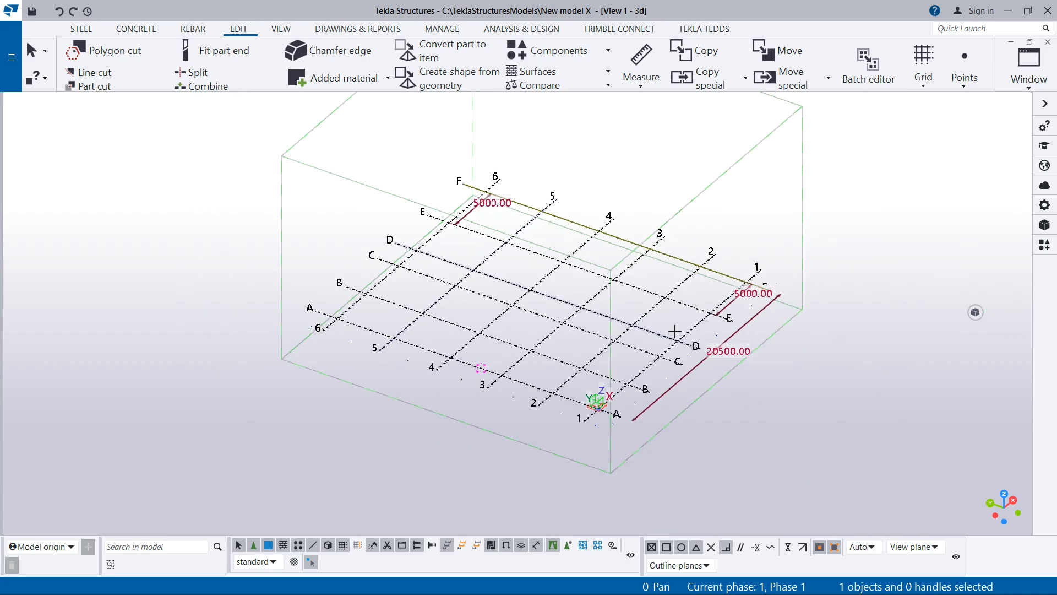
click(759, 393)
- Try to measure the horizontal distance between grid lines 6 and 5 along grid line A, and leave the measuring command
scroll(574, 370, up, 2)
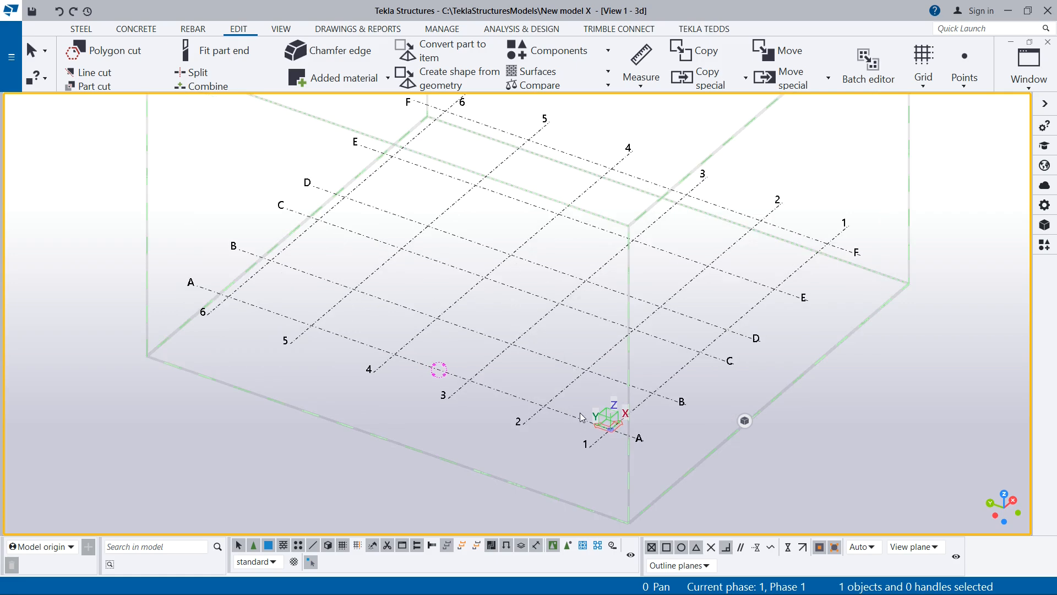
scroll(256, 316, up, 4)
scroll(446, 316, down, 3)
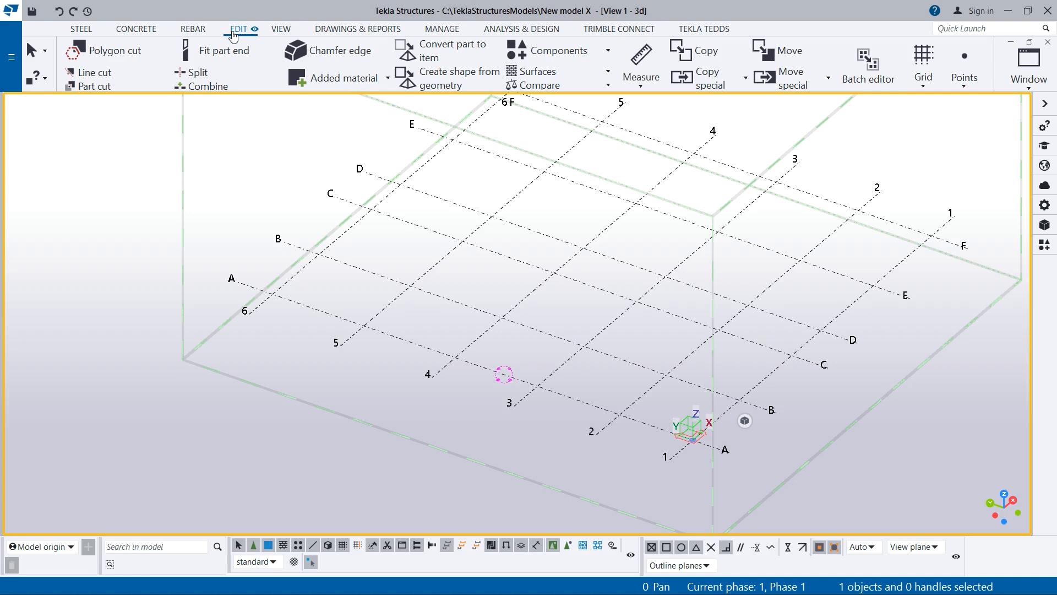
click(644, 84)
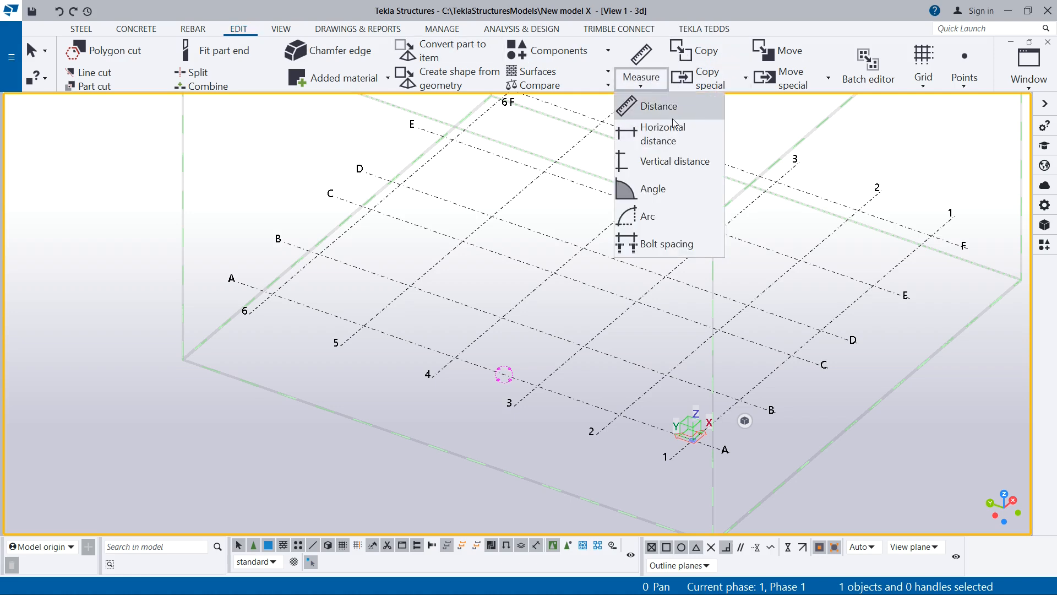
scroll(556, 266, down, 3)
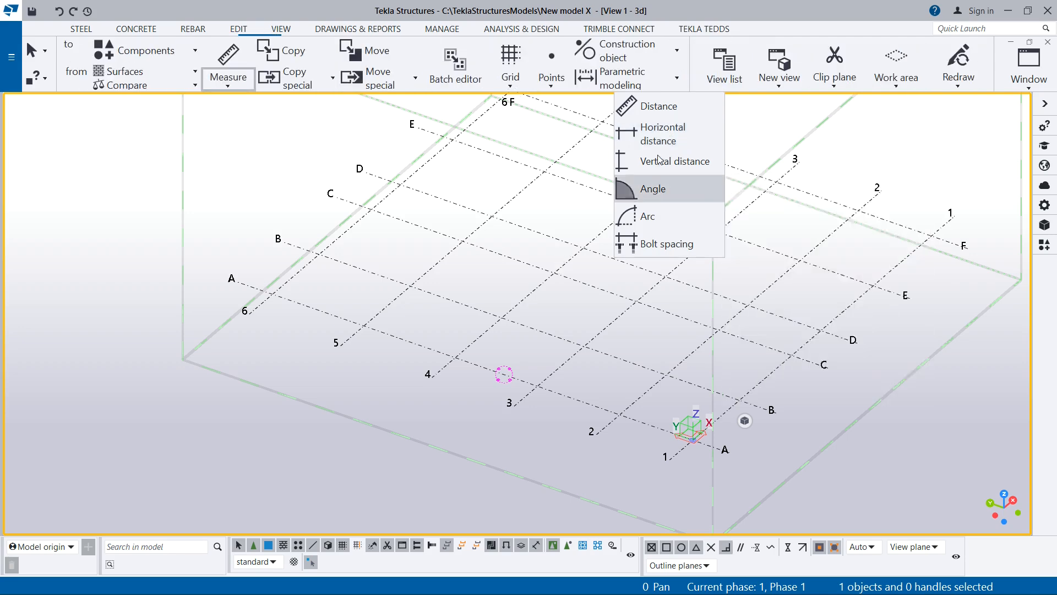
click(661, 140)
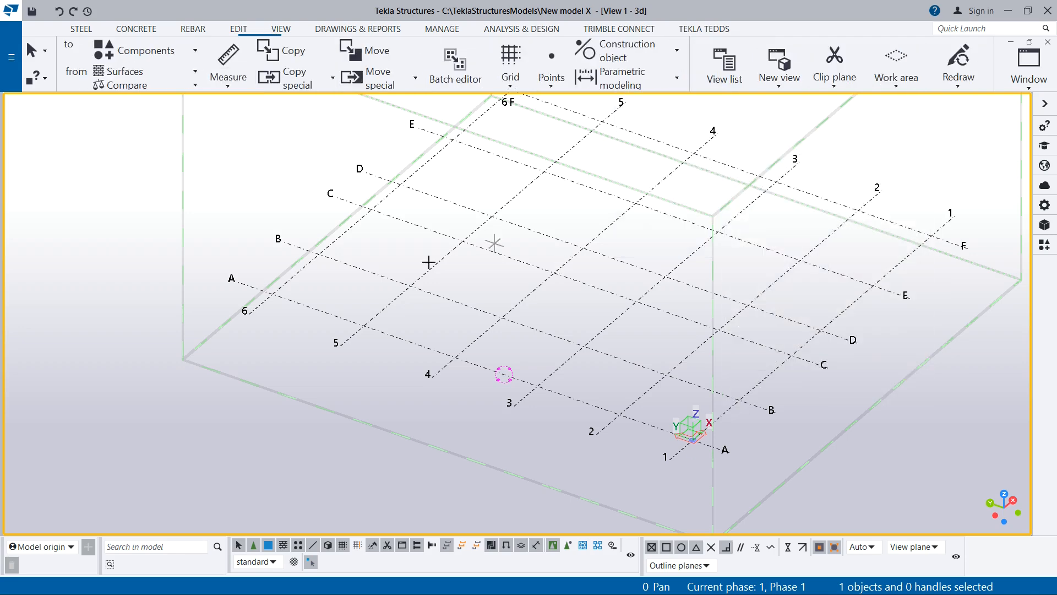
click(291, 300)
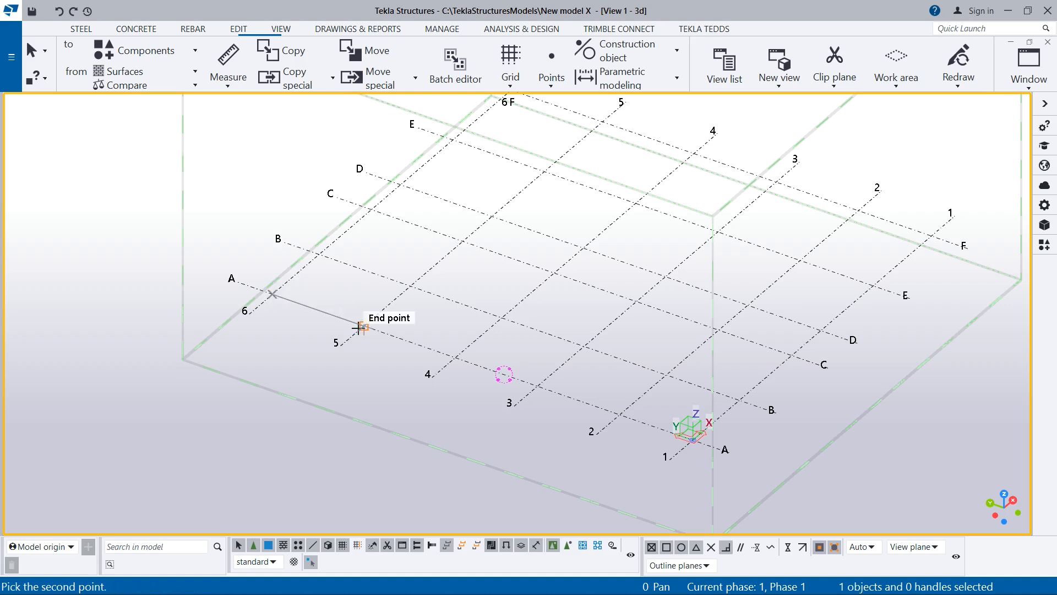
click(363, 325)
click(307, 325)
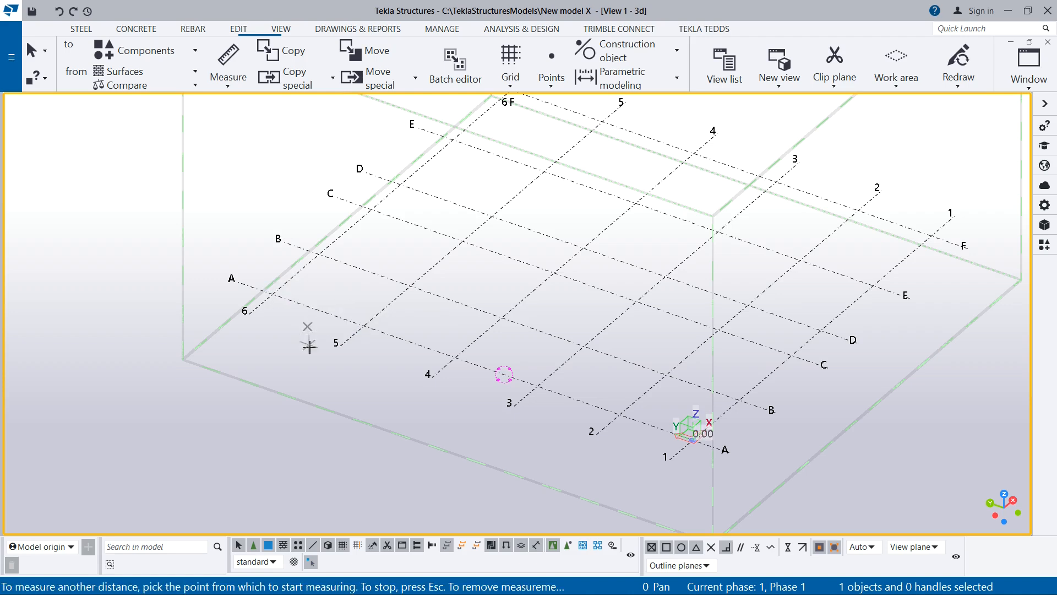
scroll(309, 333, down, 2)
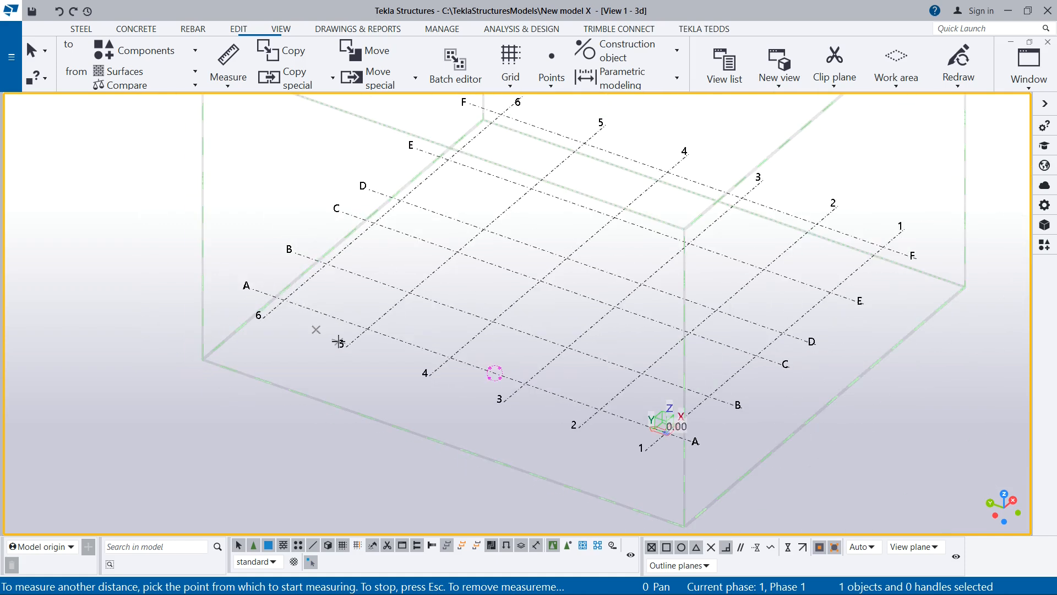
right_click(302, 353)
click(367, 164)
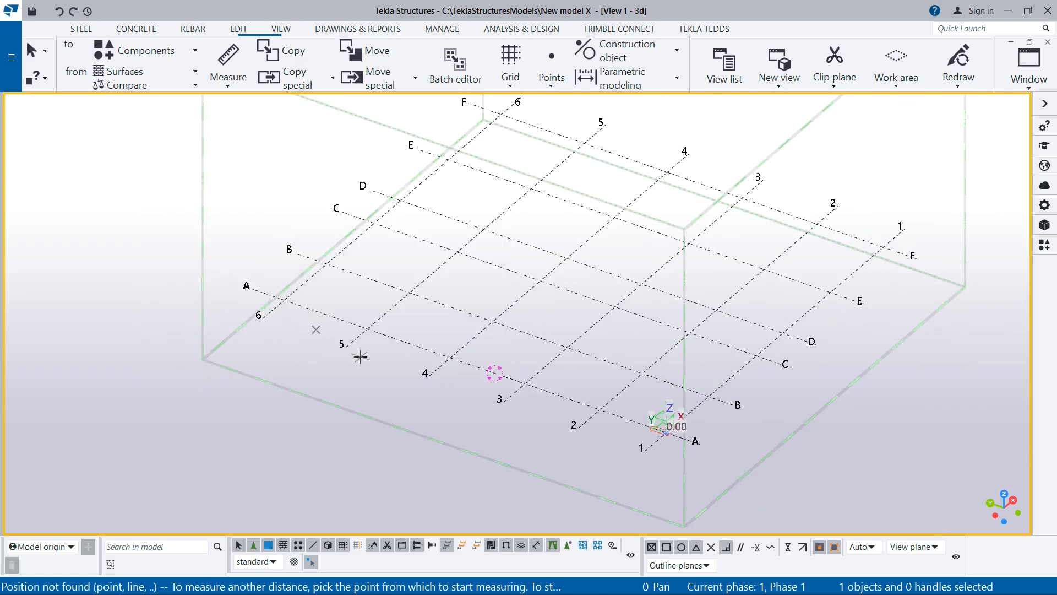
scroll(353, 343, down, 3)
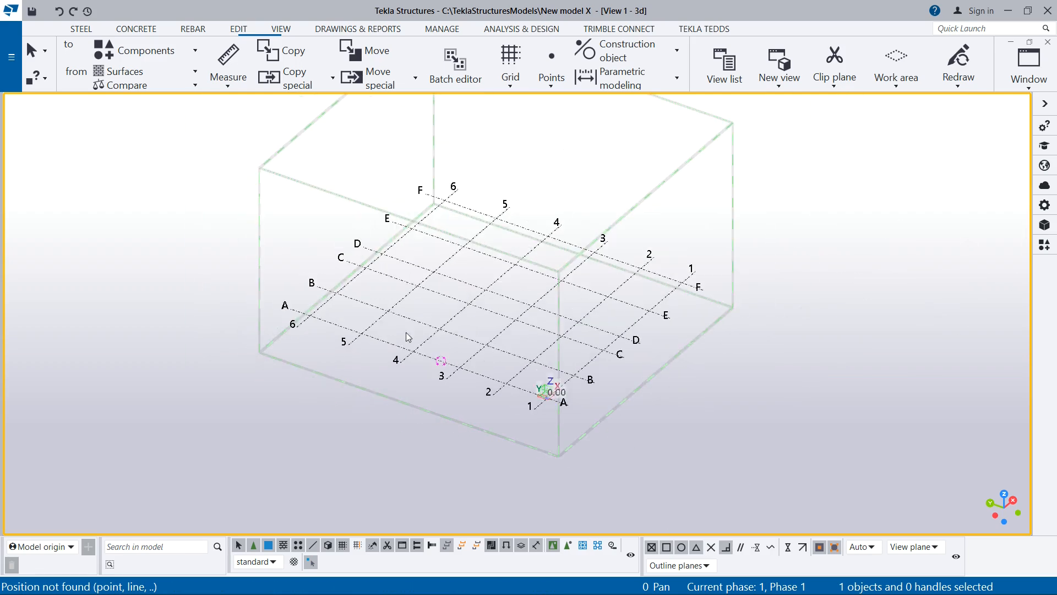
scroll(483, 375, up, 2)
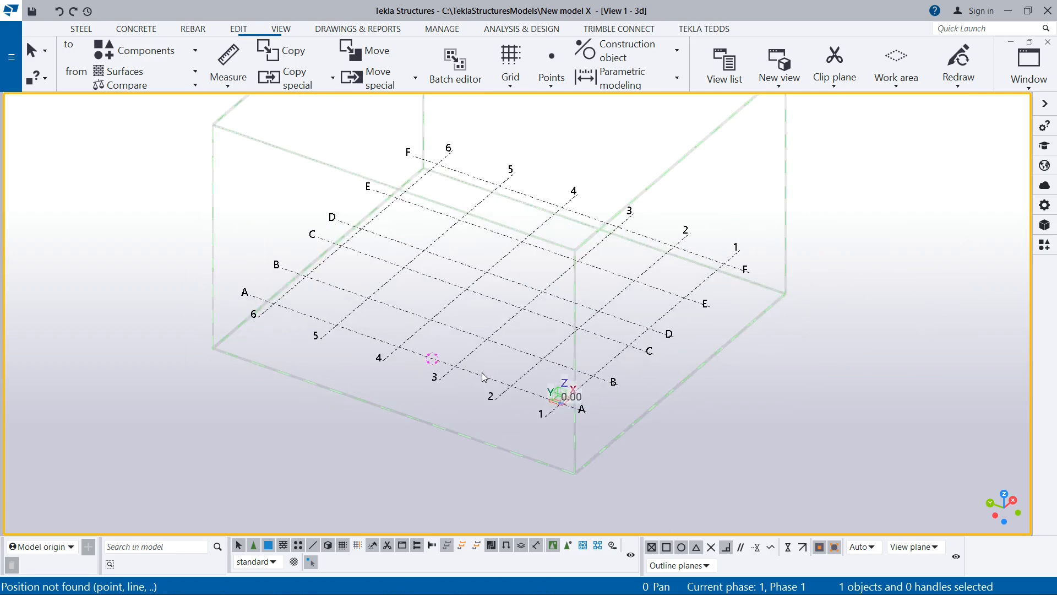
- Measure the horizontal distance between grid lines B and C along grid line 1 in the 3D view
scroll(454, 354, up, 2)
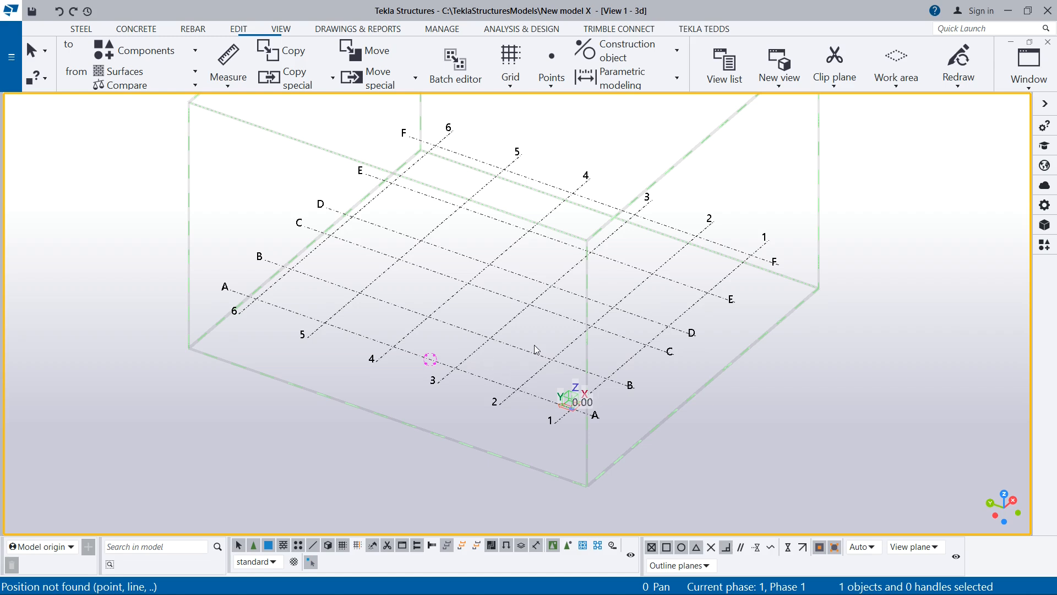
ctrl+middle_drag(534, 347, 749, 237)
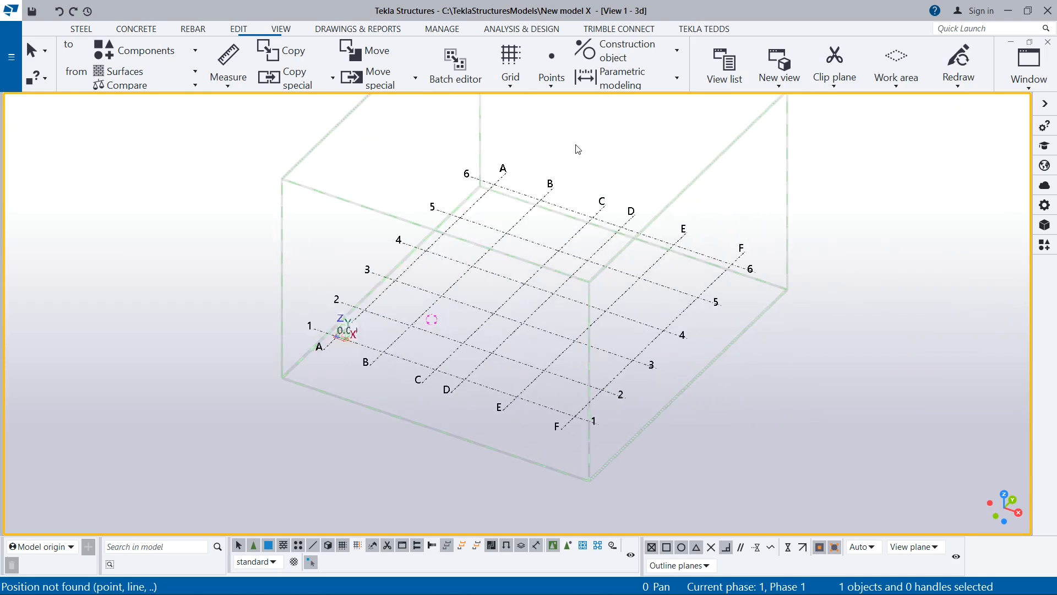
click(278, 30)
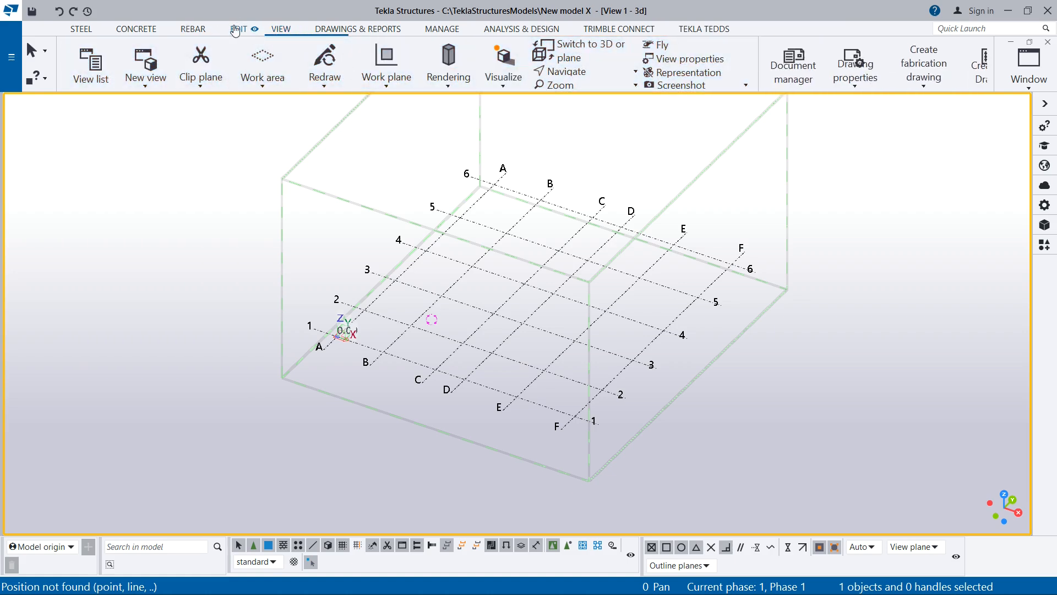
click(237, 29)
click(641, 78)
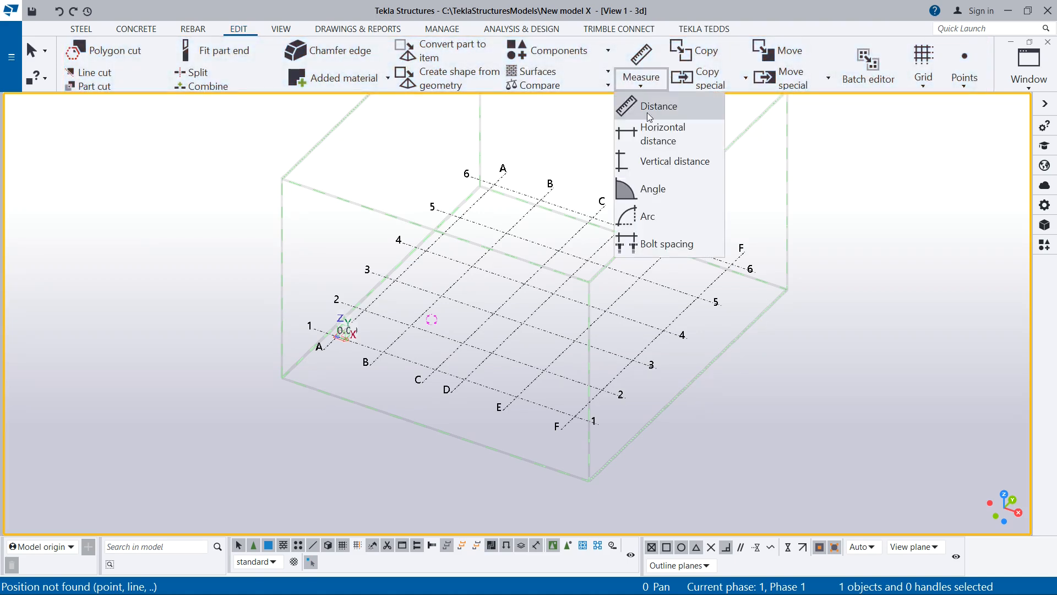
click(657, 132)
scroll(393, 357, up, 3)
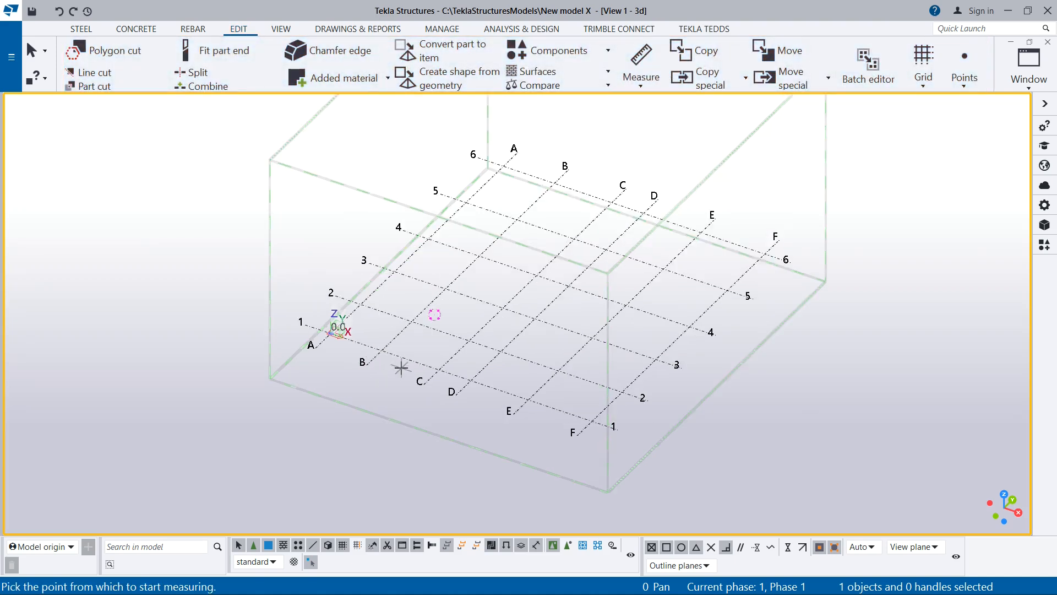
click(375, 344)
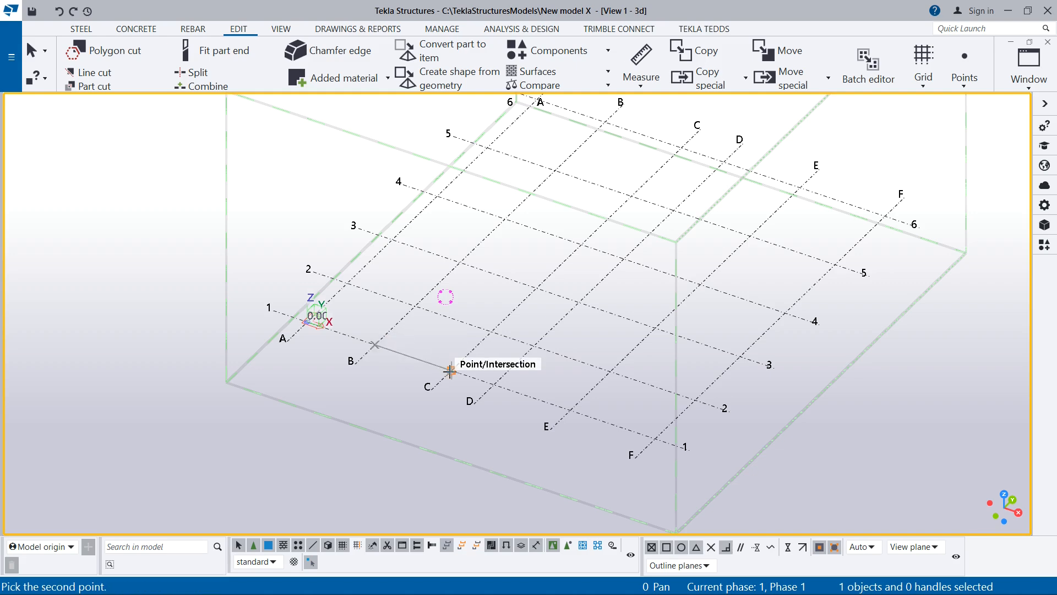
click(450, 370)
click(410, 379)
- Measure the horizontal distances between grid lines C and D and between D and E along grid line 1
scroll(418, 375, up, 3)
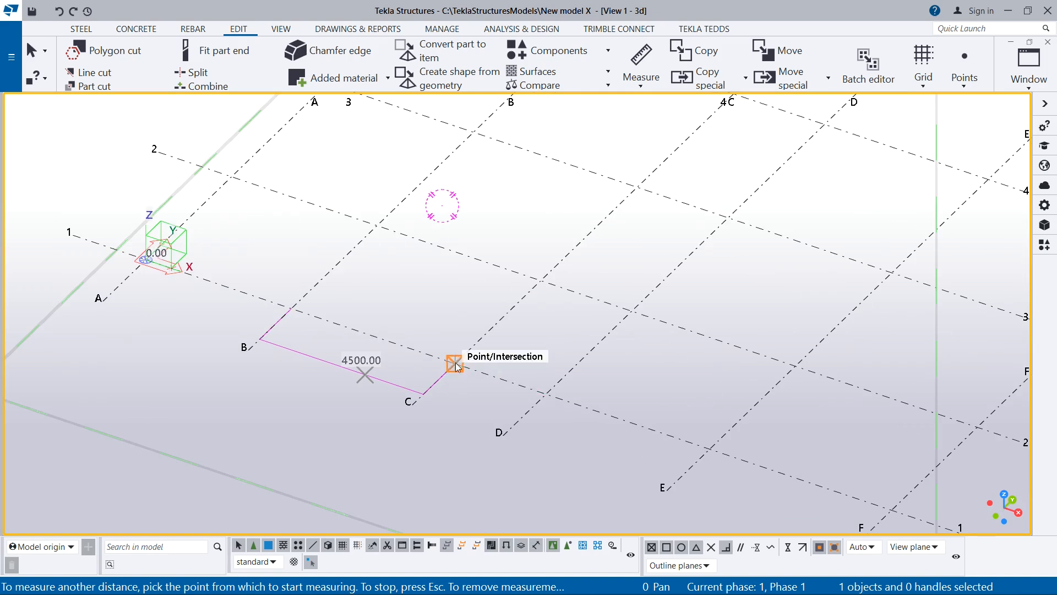
click(455, 363)
click(546, 393)
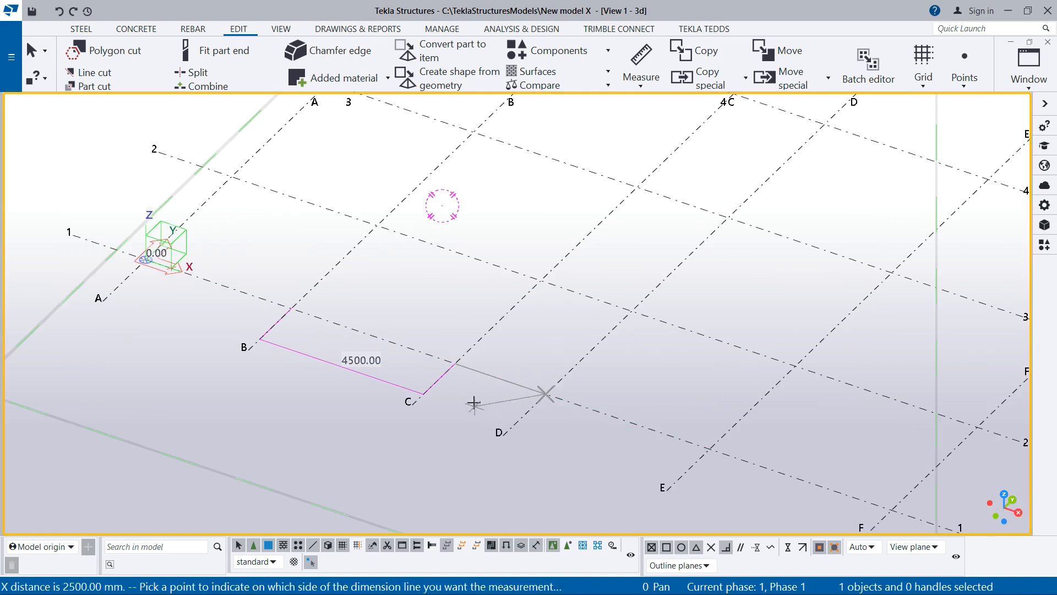
click(473, 401)
click(545, 393)
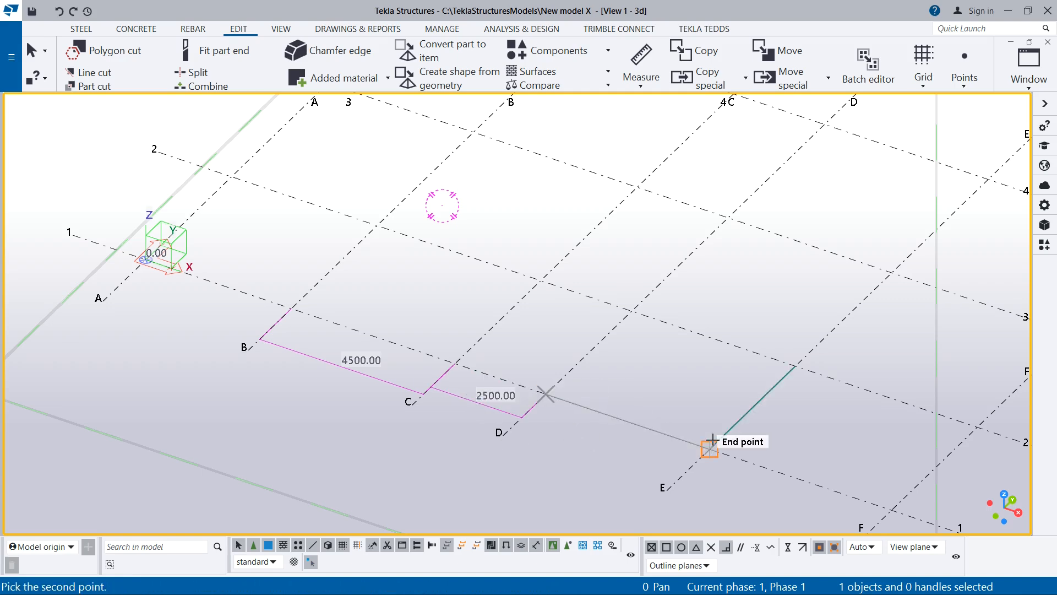
click(708, 447)
click(637, 456)
- Measure the horizontal distance between grid lines E and F along grid line 1
scroll(373, 348, down, 4)
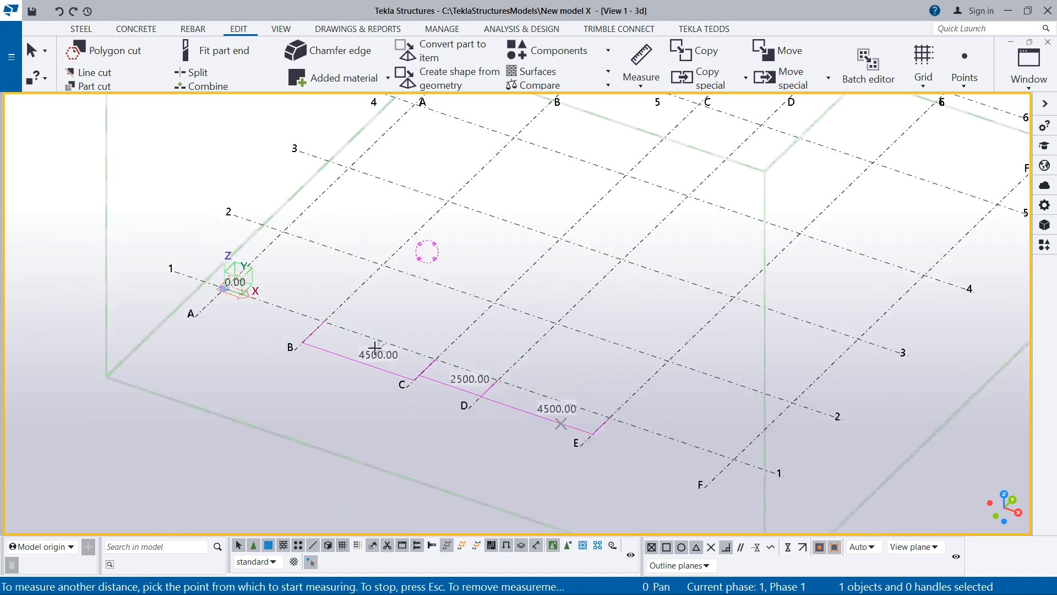
scroll(609, 433, up, 4)
click(575, 397)
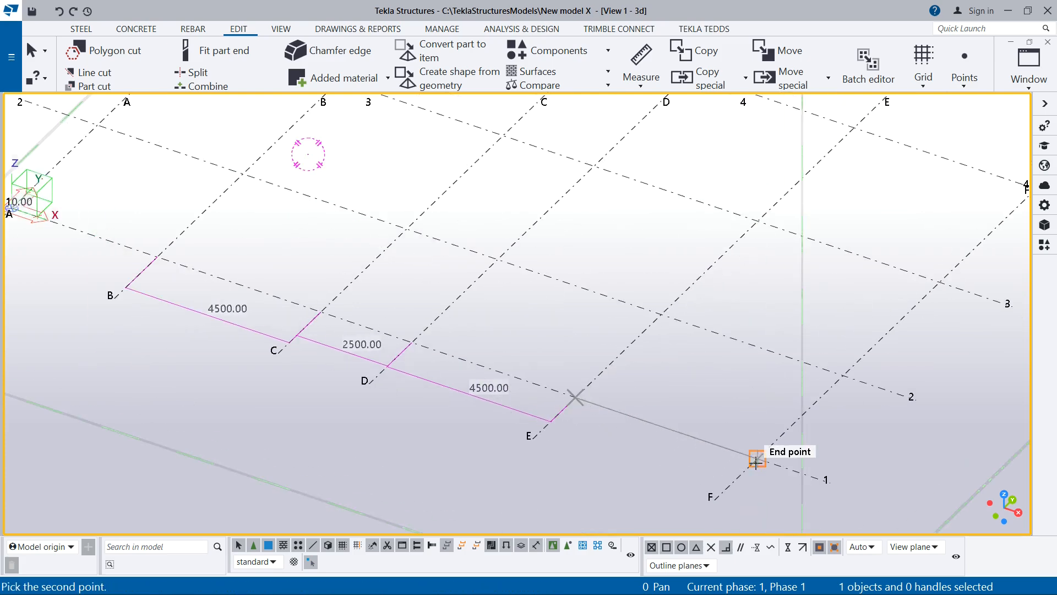
click(756, 457)
scroll(425, 344, down, 5)
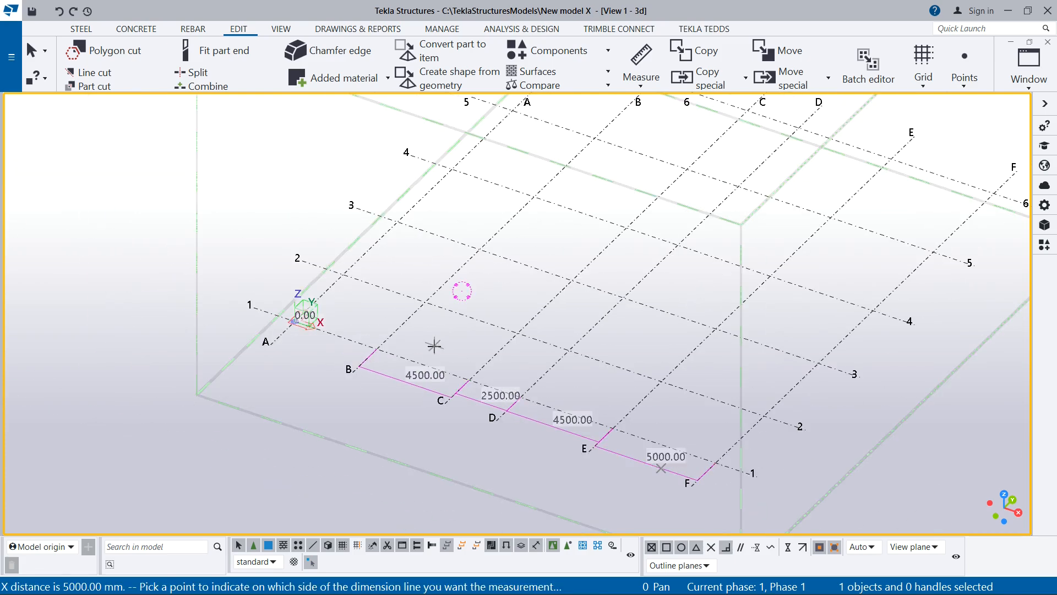
scroll(664, 405, up, 2)
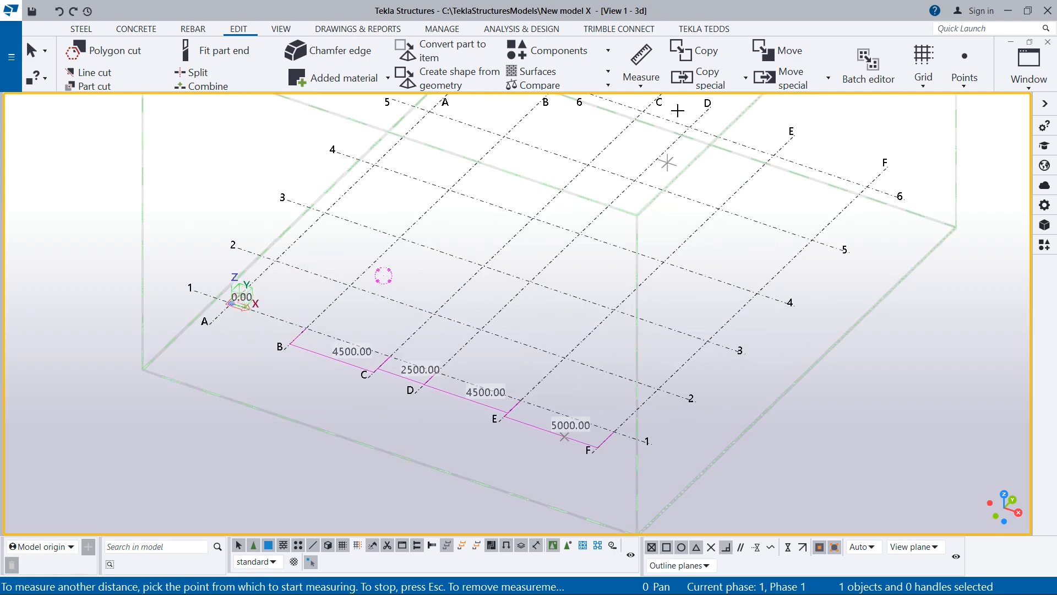
- Measure the vertical distance between grid lines 1 and 2 along grid line F
click(640, 78)
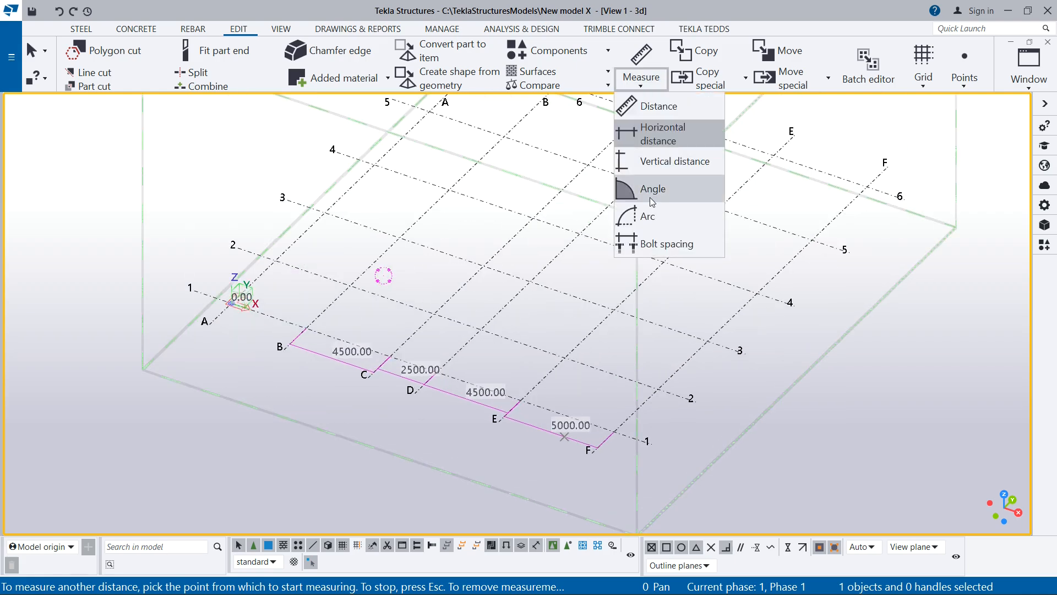
click(658, 162)
click(614, 431)
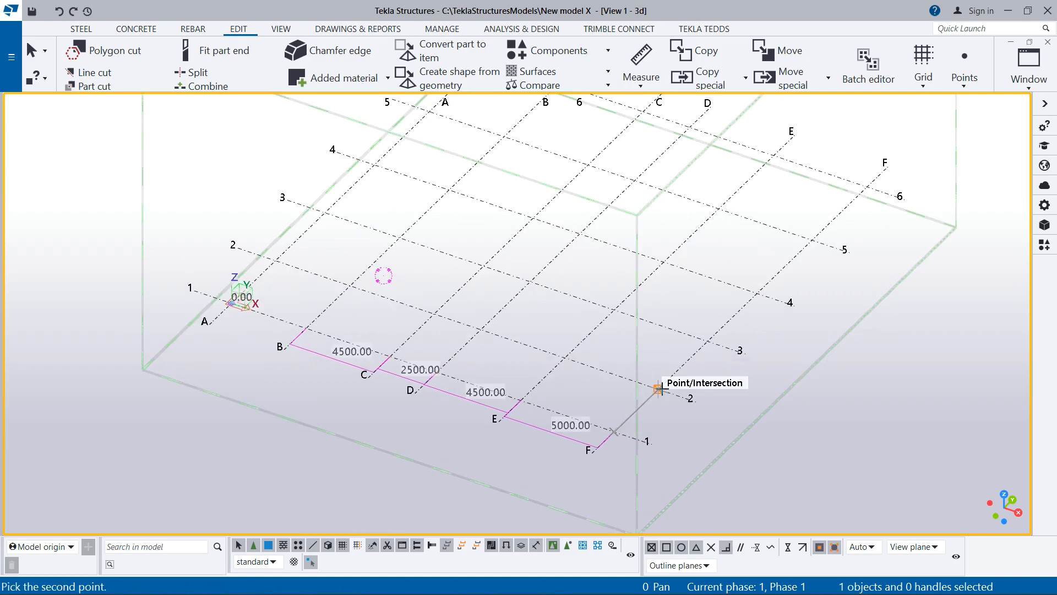
click(658, 389)
click(661, 393)
- Measure the vertical distance between grid lines 2 and 3 along grid line F
scroll(669, 391, up, 2)
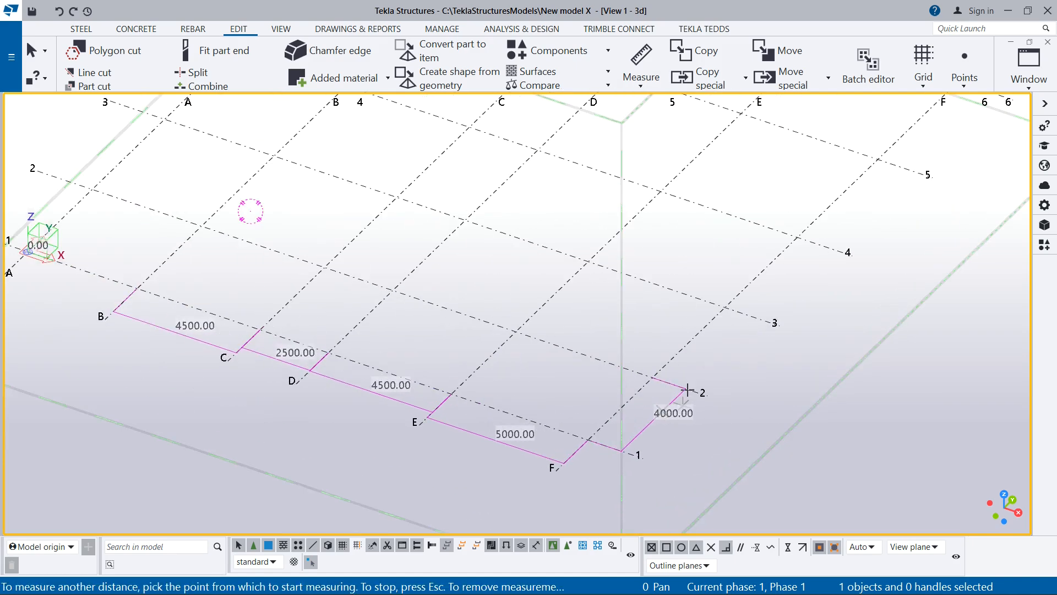
click(653, 377)
click(723, 304)
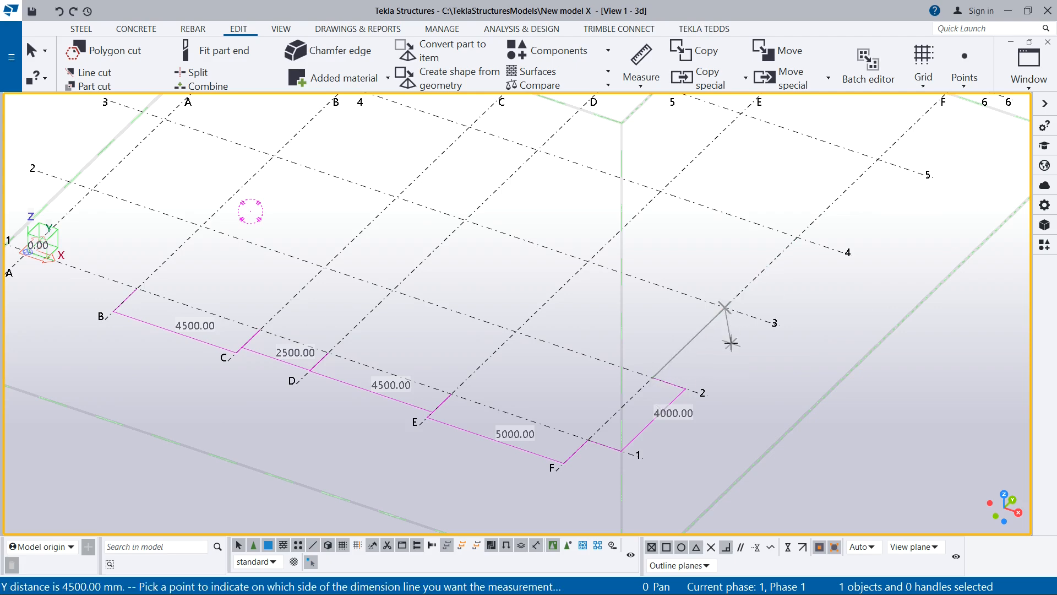
click(731, 343)
- Leave the measuring command and redraw the 3D view to clear the temporary measurements
scroll(523, 306, down, 3)
mouse_move(523, 307)
ctrl+middle_down()
mouse_move(559, 320)
mouse_move(532, 293)
ctrl+middle_up()
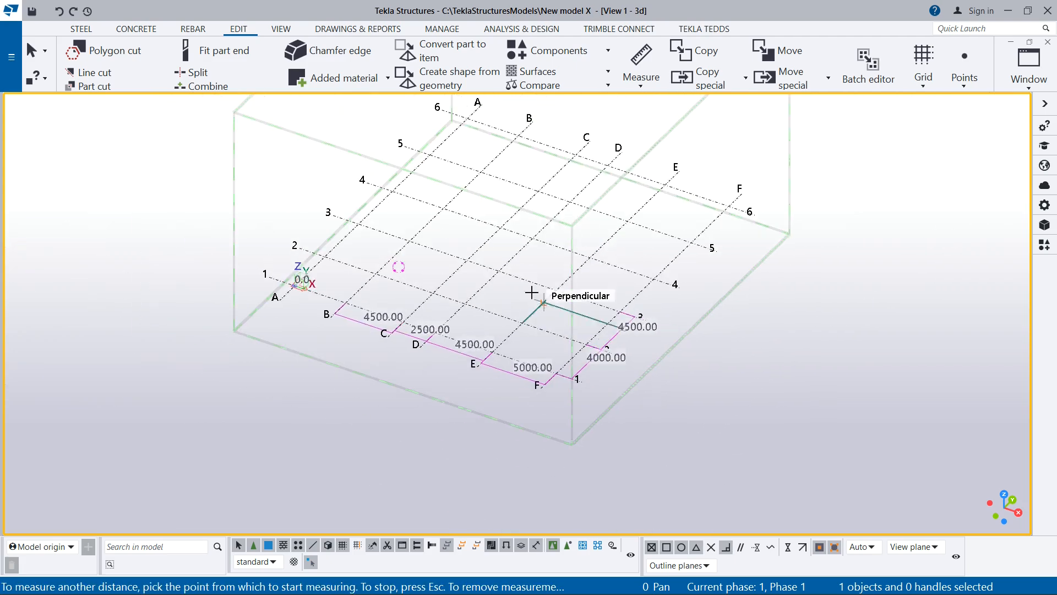
scroll(525, 302, up, 3)
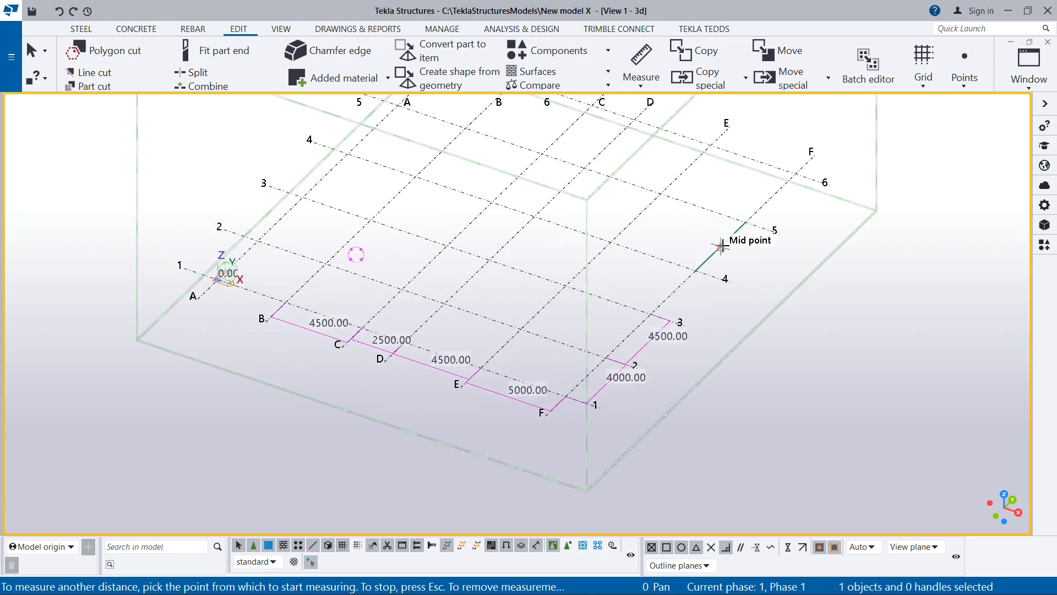
scroll(611, 355, down, 2)
scroll(600, 355, up, 4)
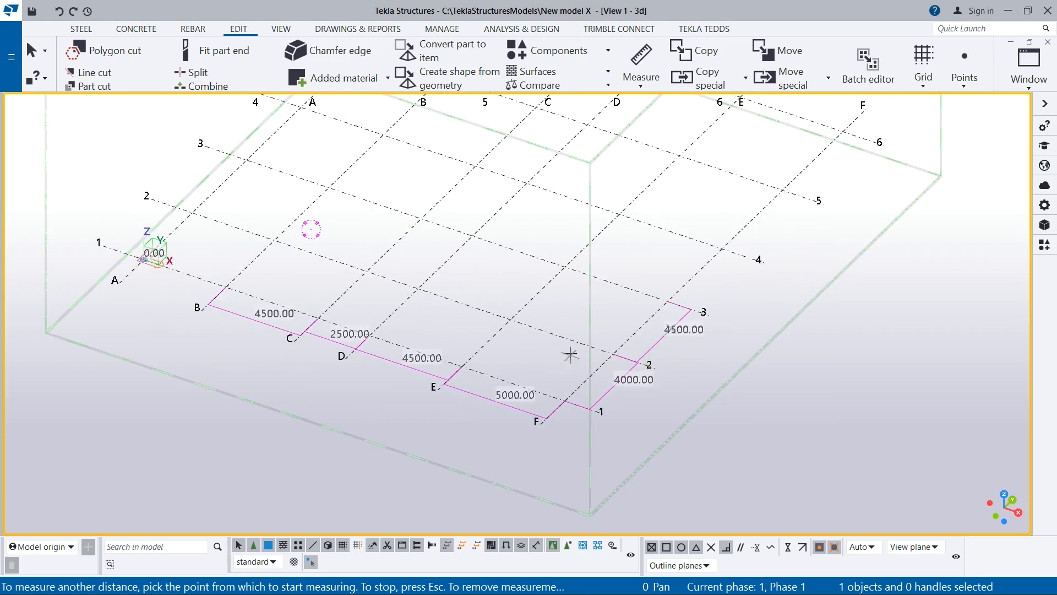
scroll(571, 354, down, 1)
scroll(528, 340, down, 2)
scroll(525, 333, up, 4)
key(Escape)
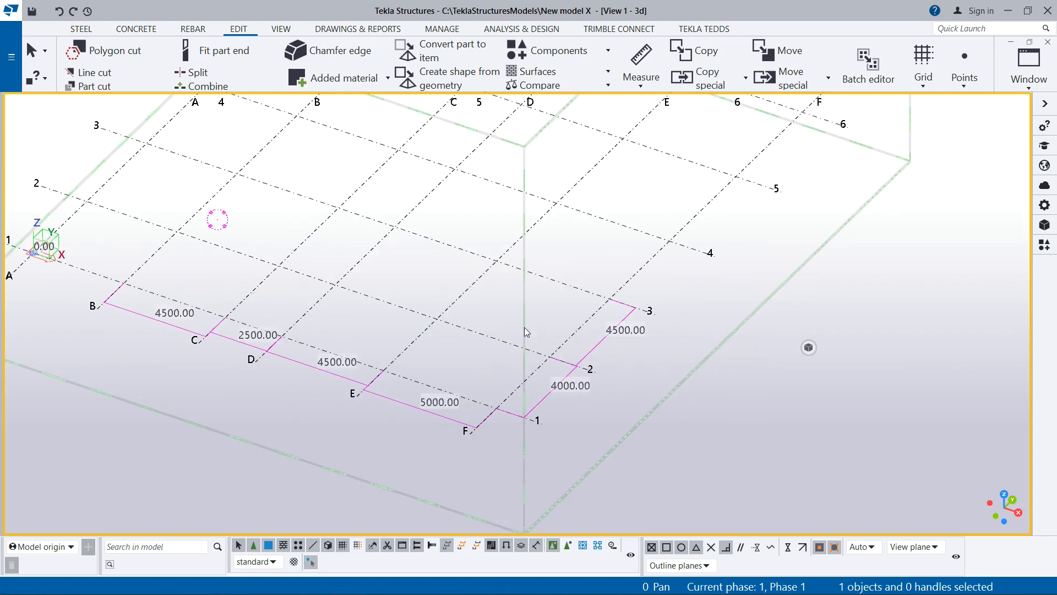
scroll(526, 331, down, 2)
right_click(623, 325)
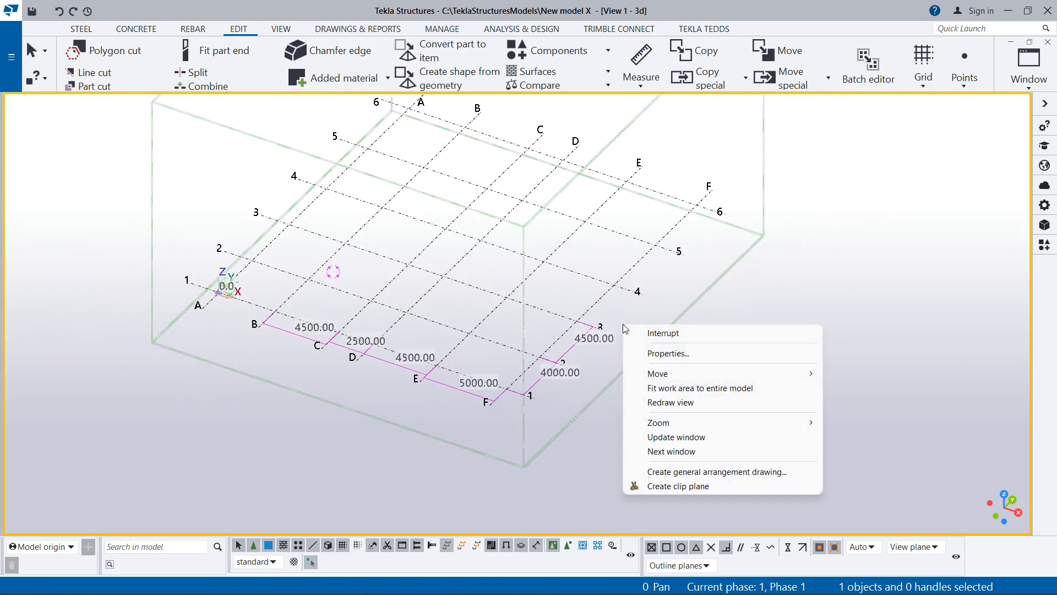
click(670, 402)
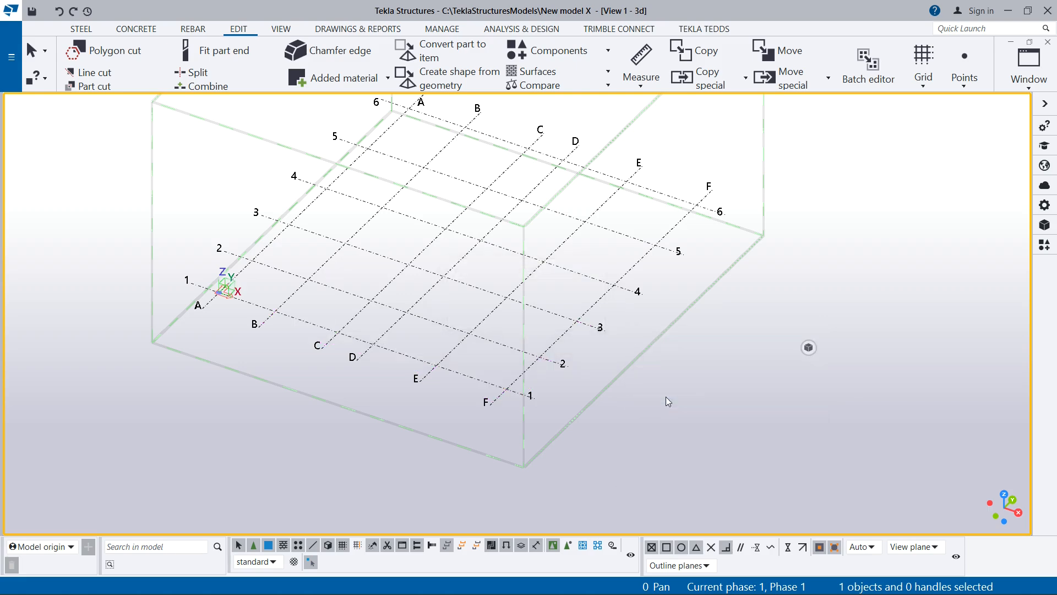
scroll(563, 387, down, 2)
scroll(556, 372, up, 2)
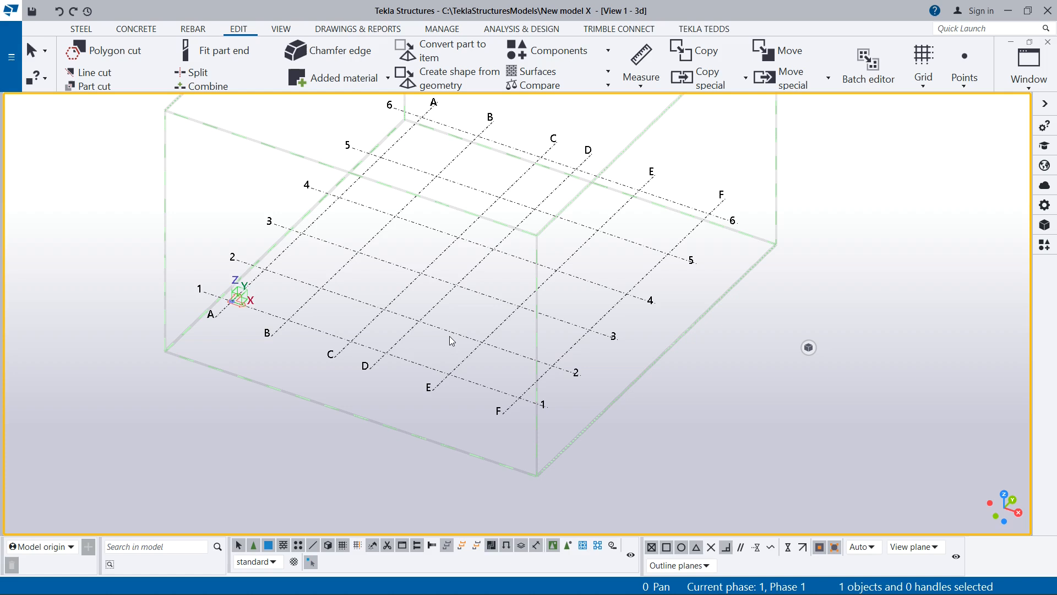
scroll(457, 387, down, 2)
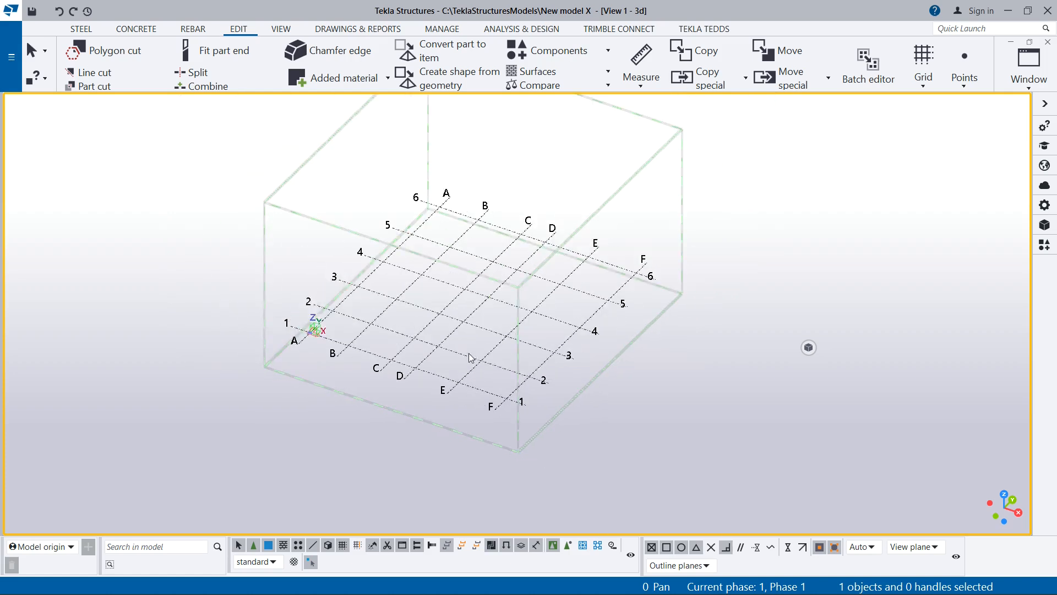
scroll(476, 354, up, 1)
scroll(500, 349, down, 3)
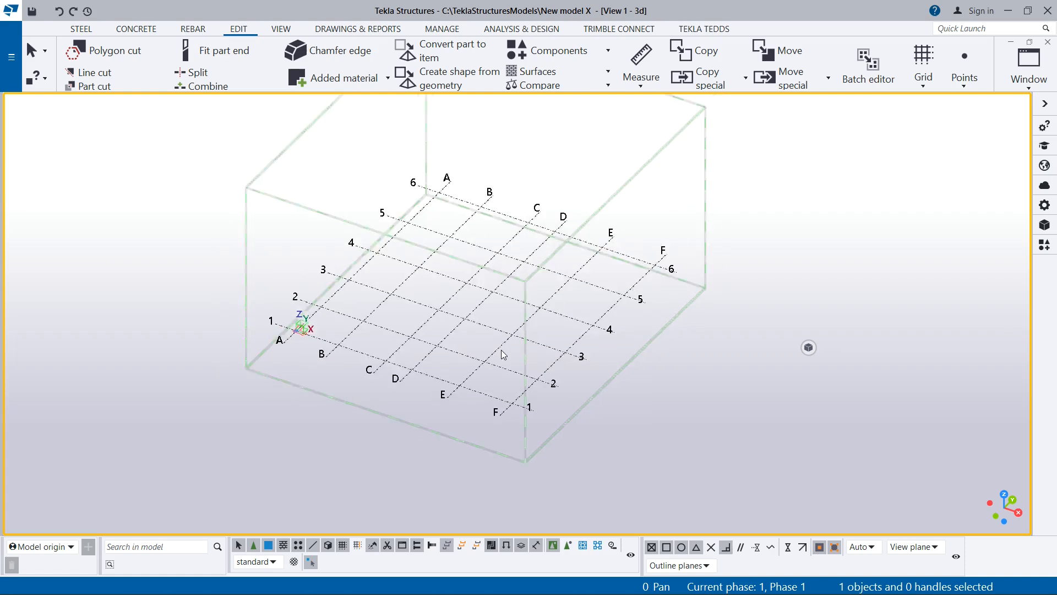
scroll(462, 355, up, 3)
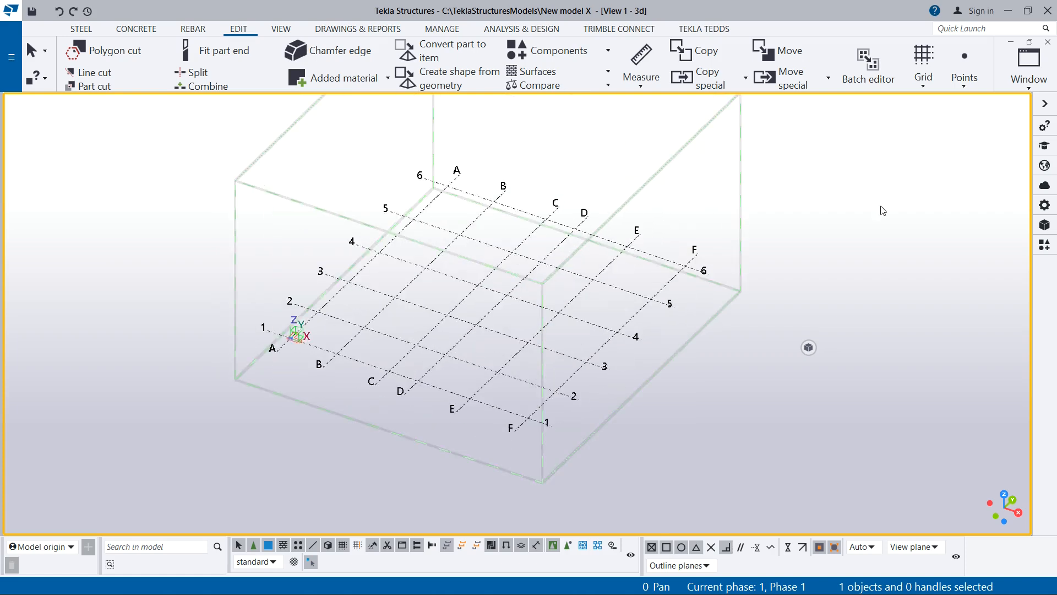
scroll(493, 334, down, 2)
scroll(501, 315, up, 3)
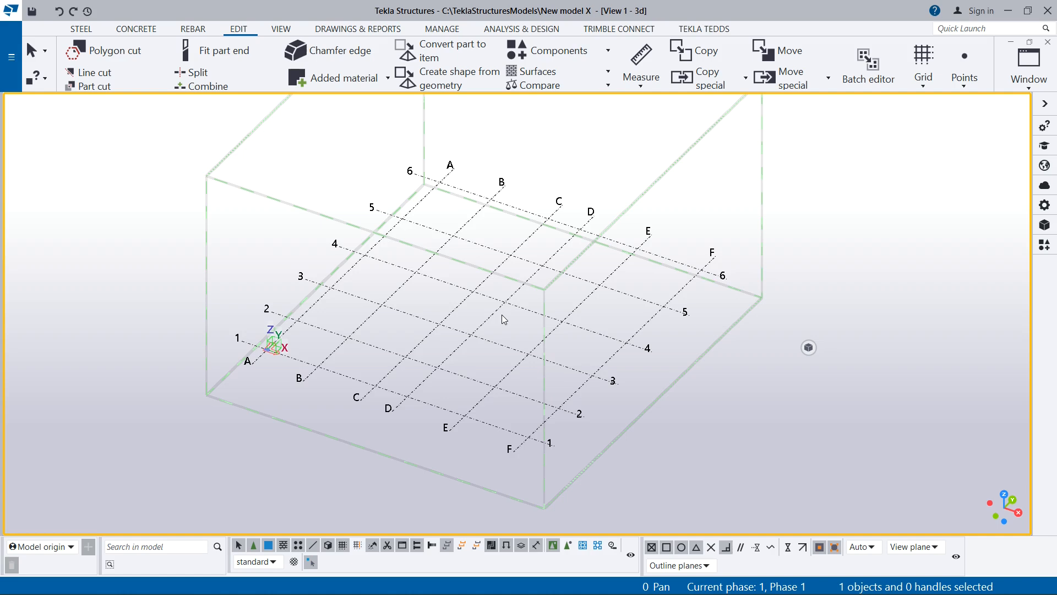
scroll(501, 315, down, 1)
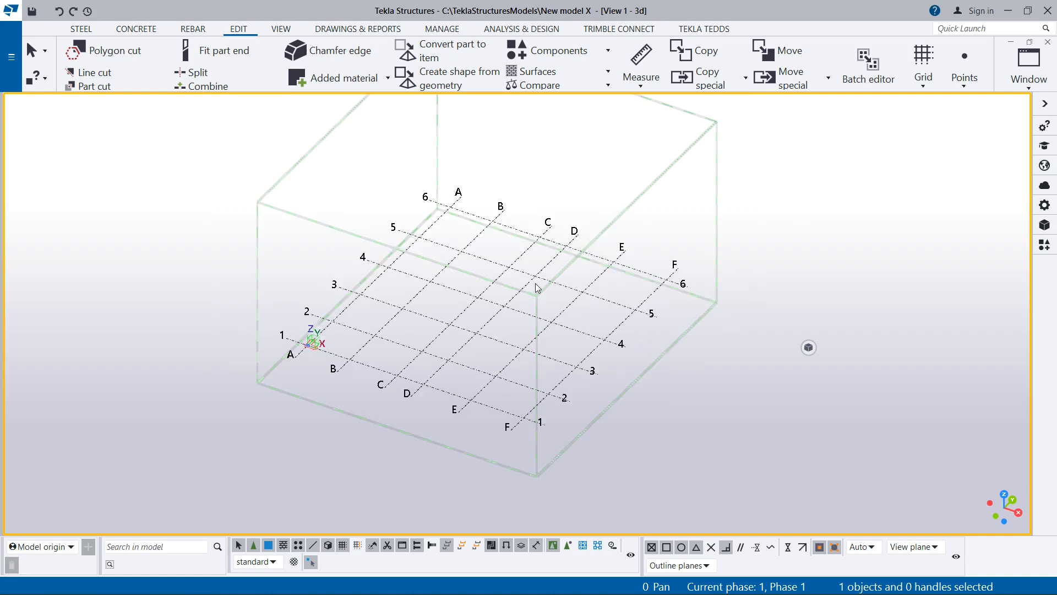
scroll(447, 380, up, 2)
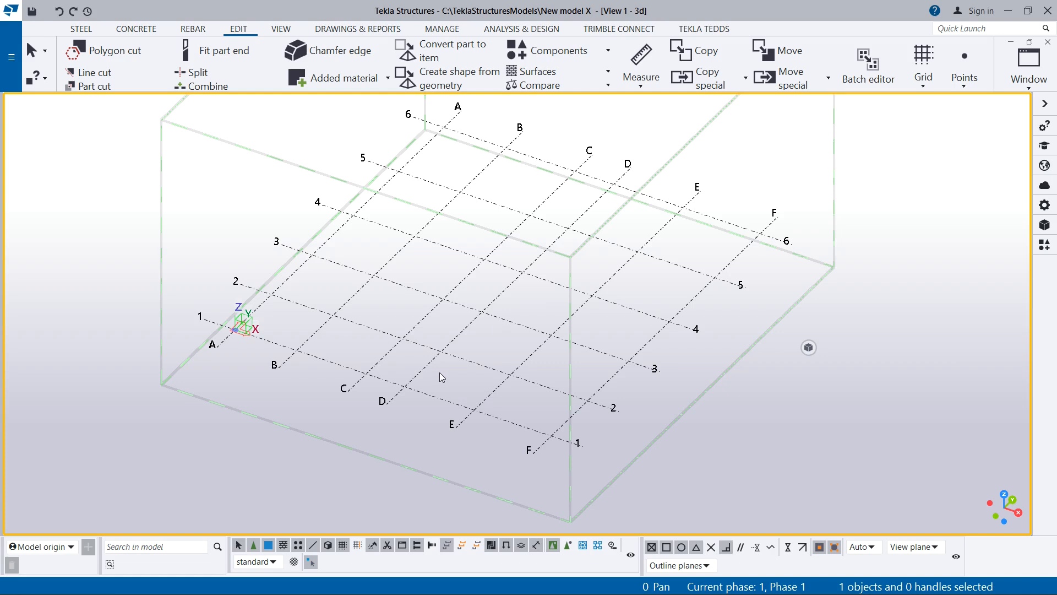
- Create views along all grid lines with name prefixes Plan and Grid and view properties Grid-Plan and Grid-Elevation
click(463, 360)
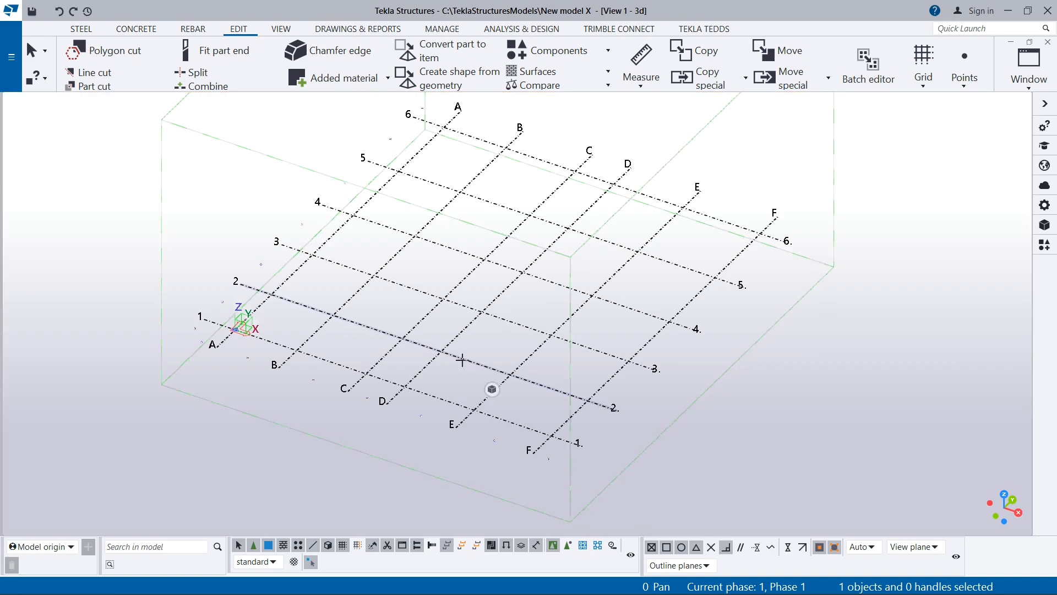
right_click(462, 361)
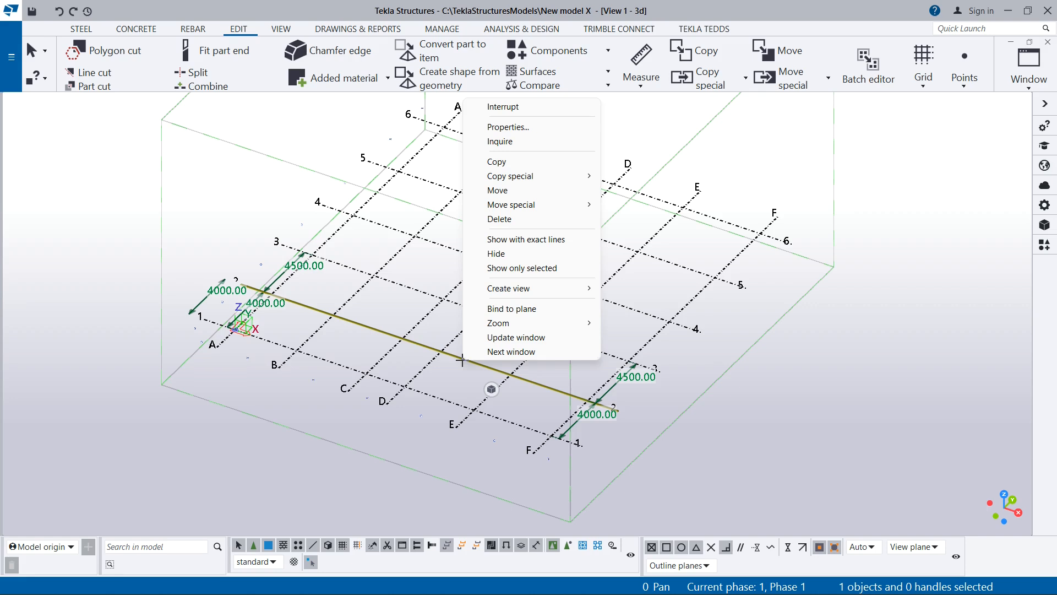
mouse_move(507, 290)
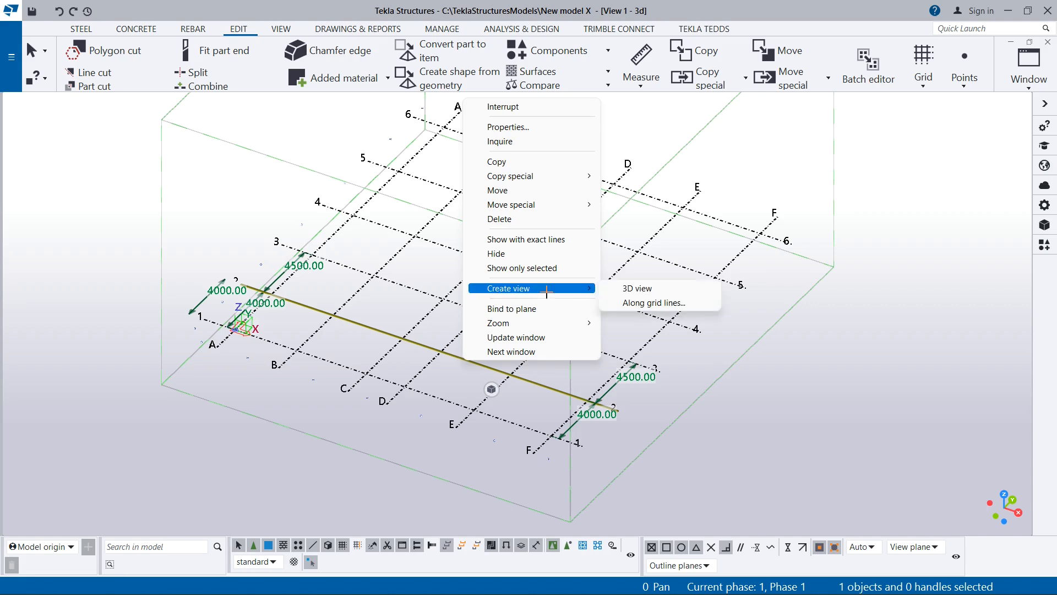
click(651, 302)
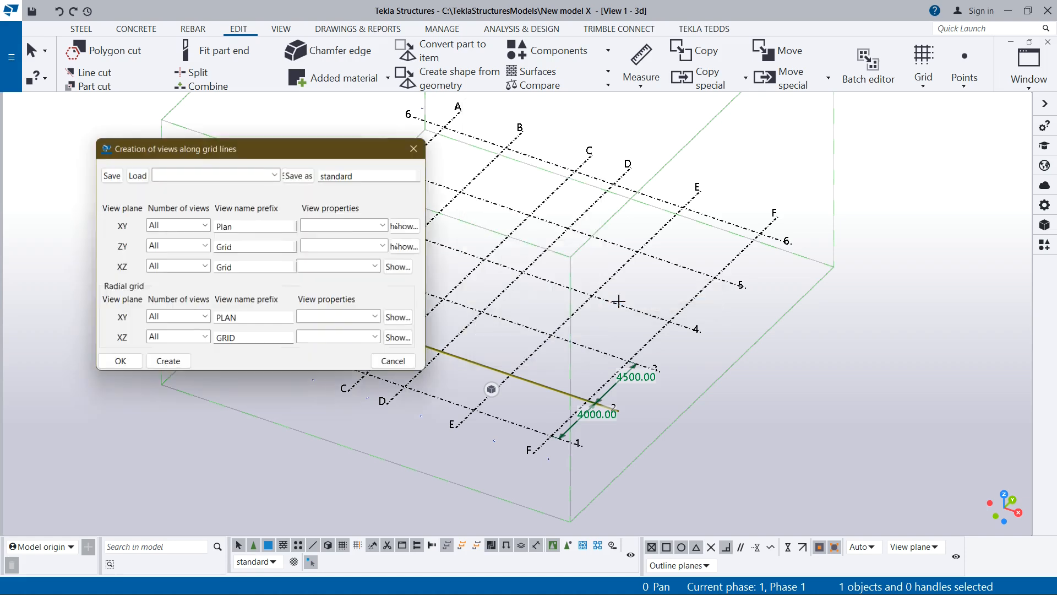
drag(236, 147, 231, 158)
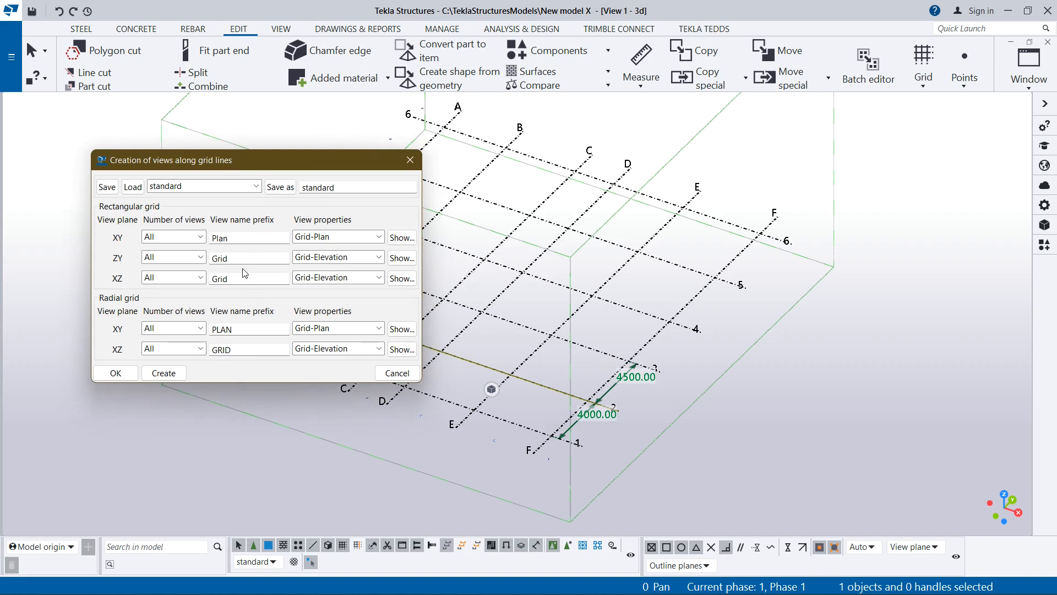
click(214, 259)
click(227, 275)
click(163, 373)
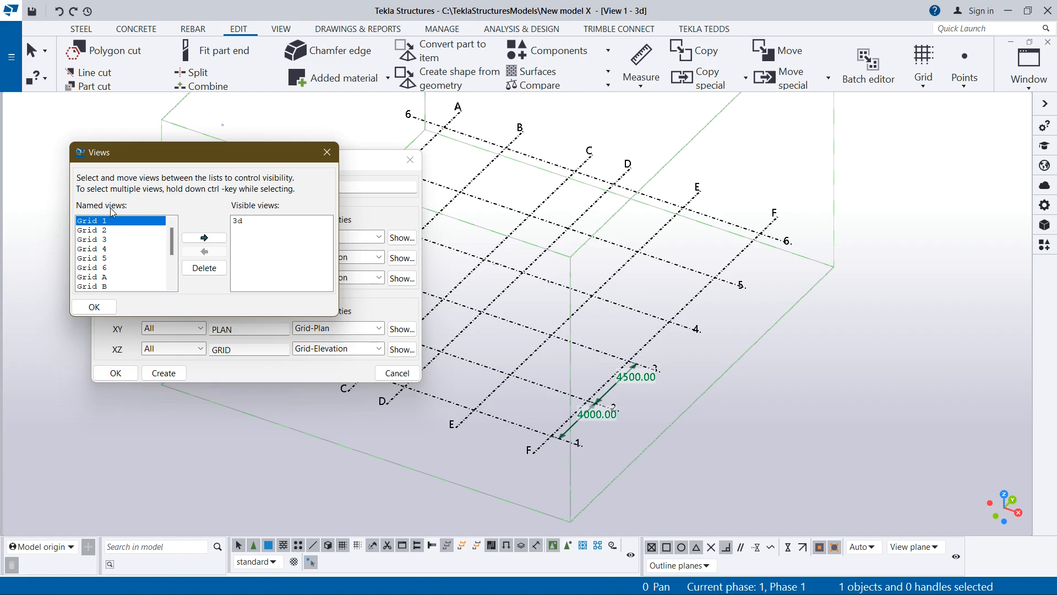
- Make all the named Grid and Plan views, starting from Grid 1, visible in the Views dialog and dismiss the warning
scroll(120, 241, down, 3)
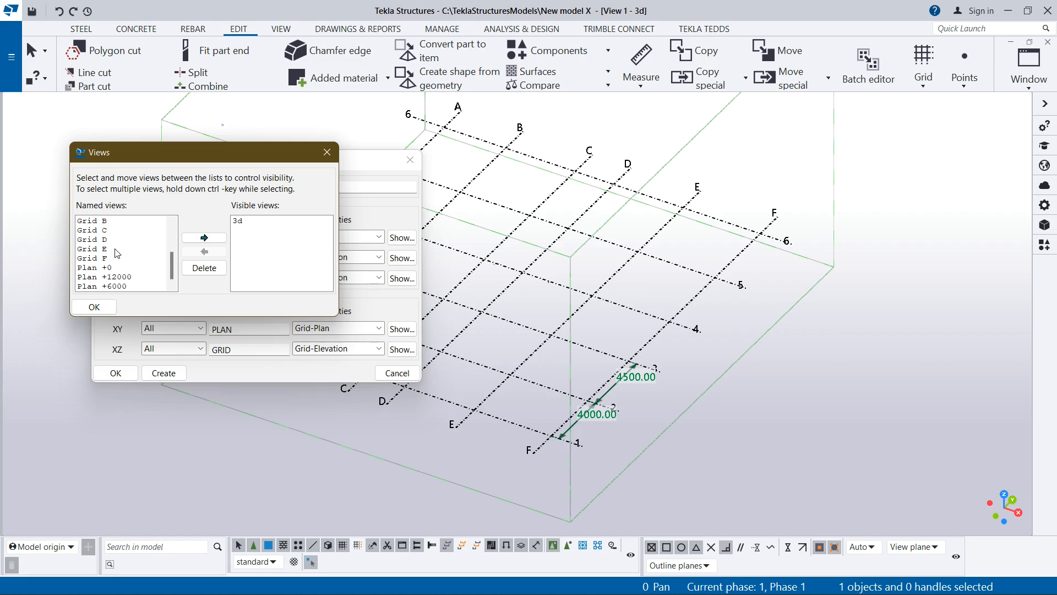
scroll(116, 256, up, 3)
click(102, 220)
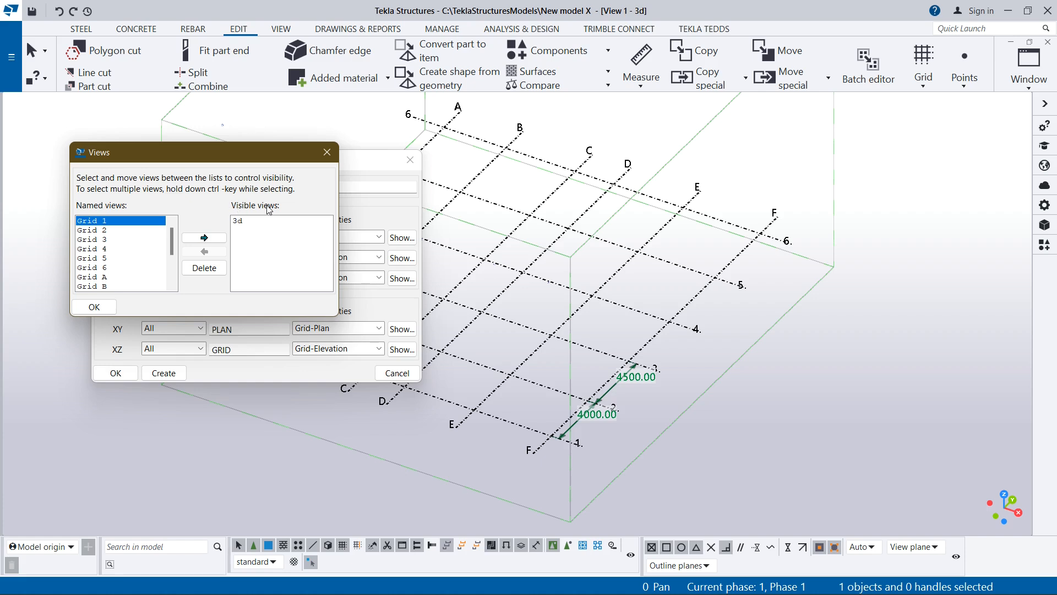
click(105, 230)
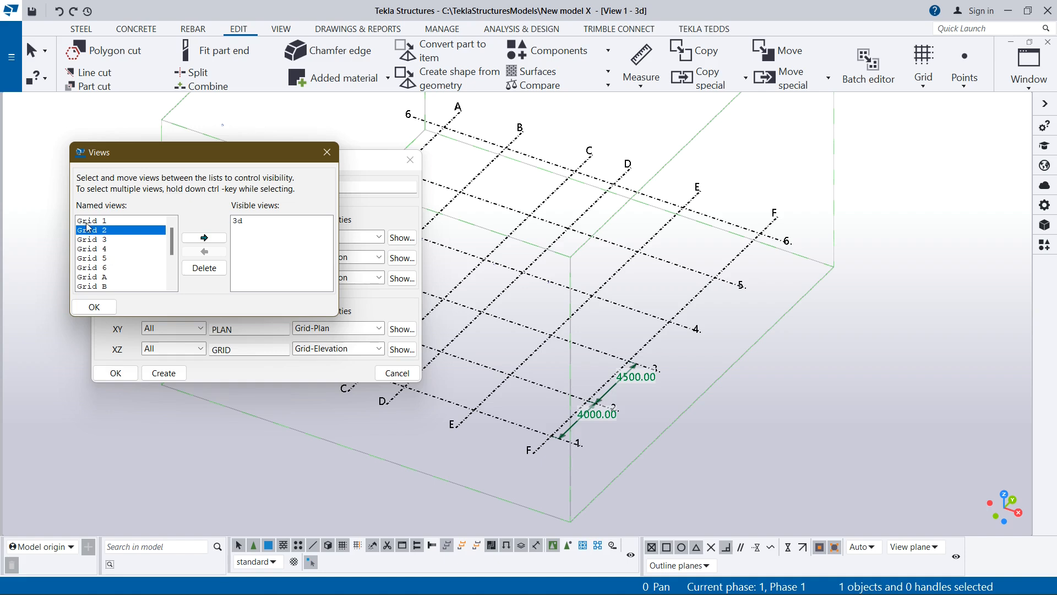
drag(89, 226, 94, 305)
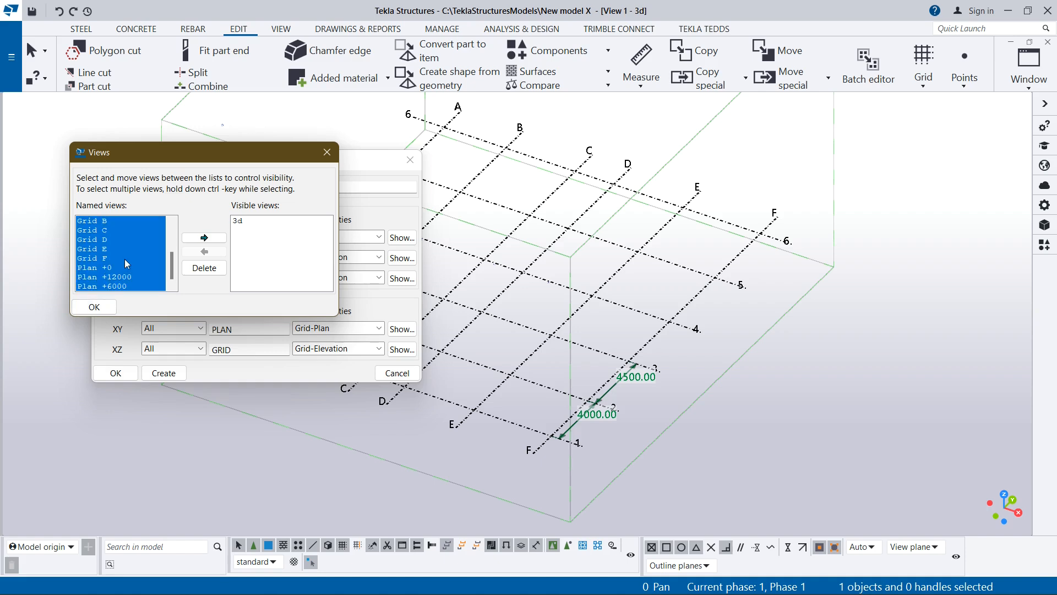
click(203, 237)
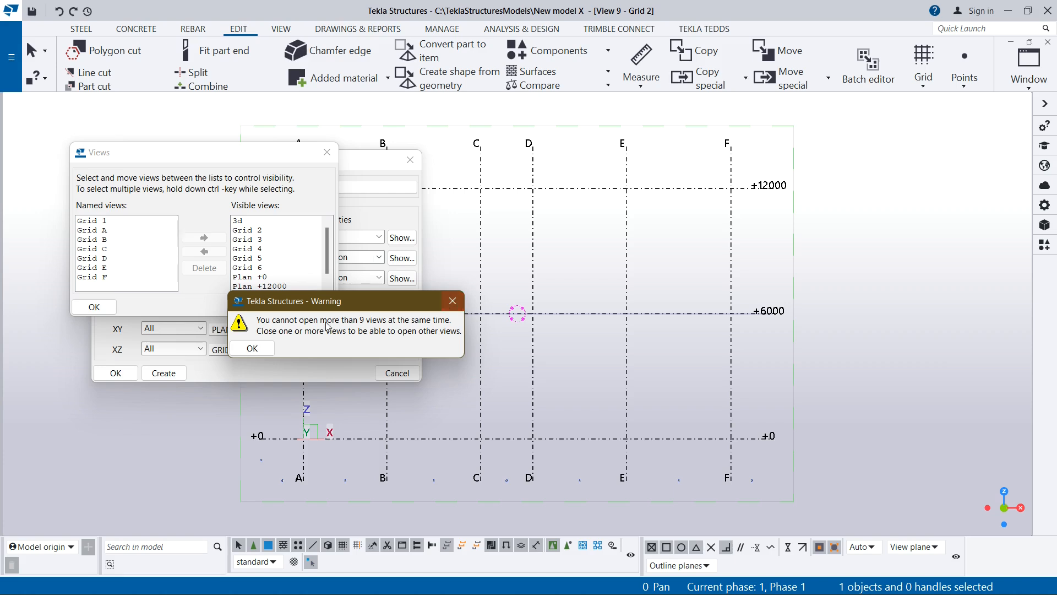
click(454, 301)
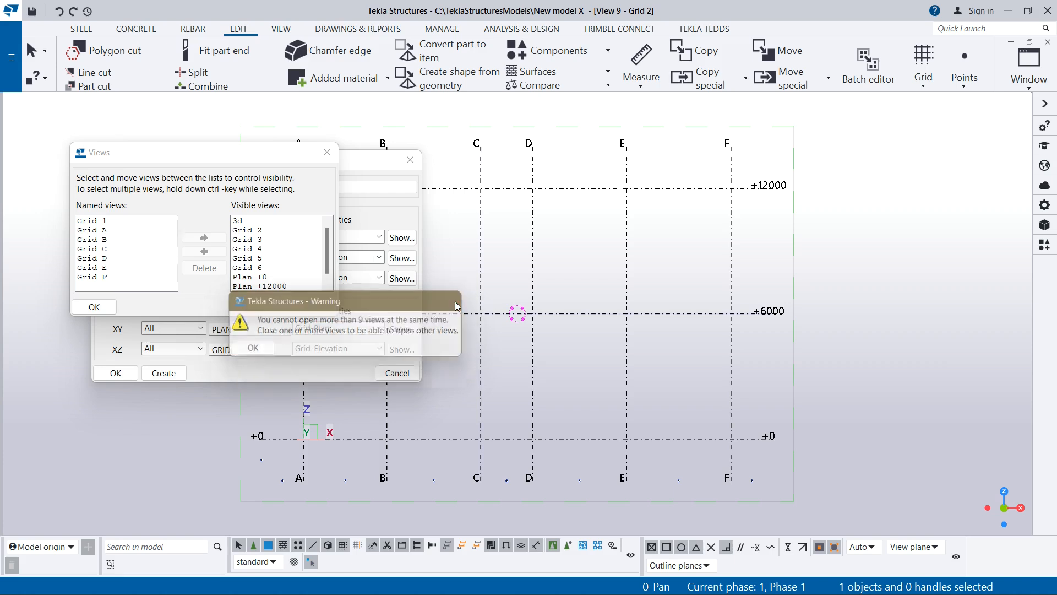
- Hide views Grid 4, Grid 5, Grid 6, Plan +0, Plan +12000 and Plan +6000, and check which views remain open
click(1030, 90)
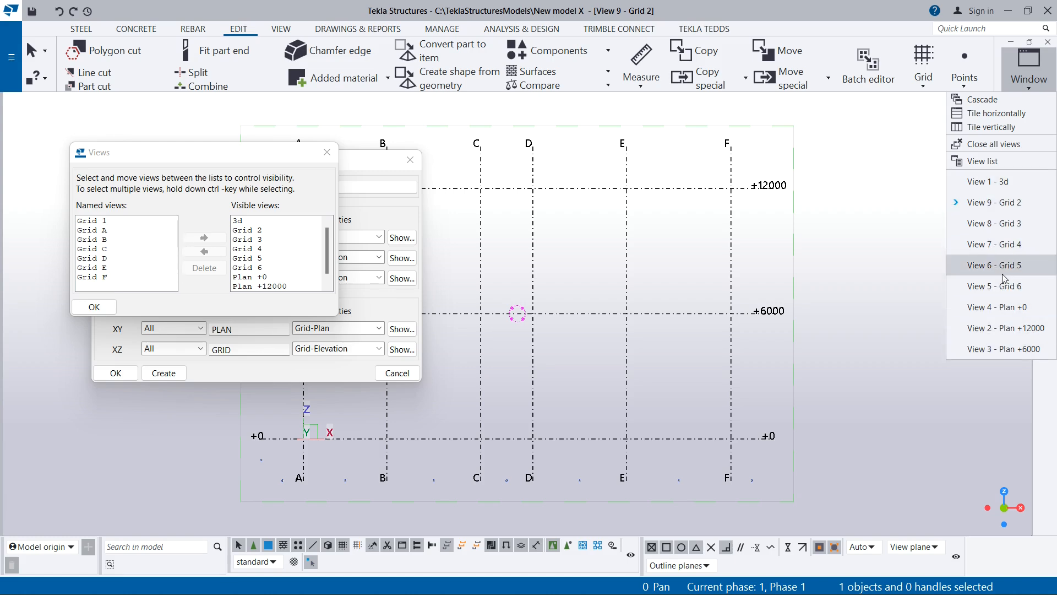
scroll(244, 252, down, 2)
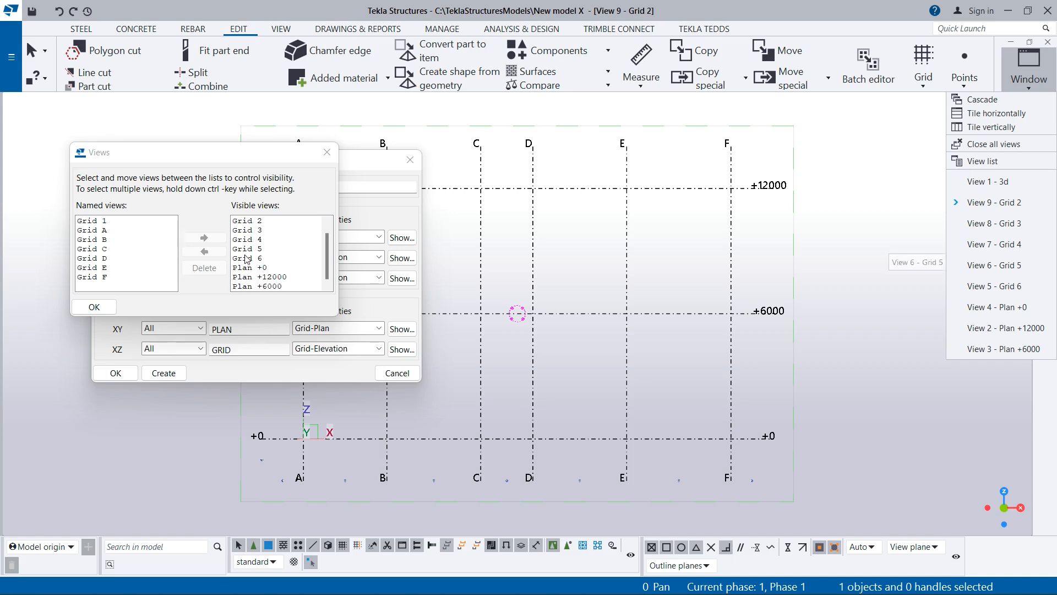
scroll(246, 260, up, 1)
scroll(246, 258, up, 1)
click(241, 242)
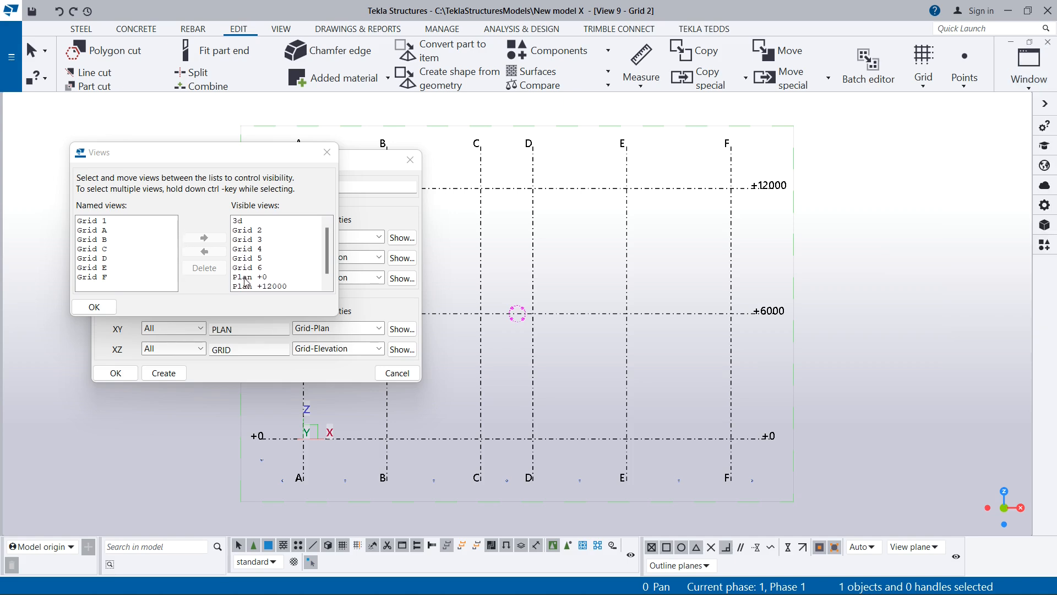
drag(241, 248, 256, 300)
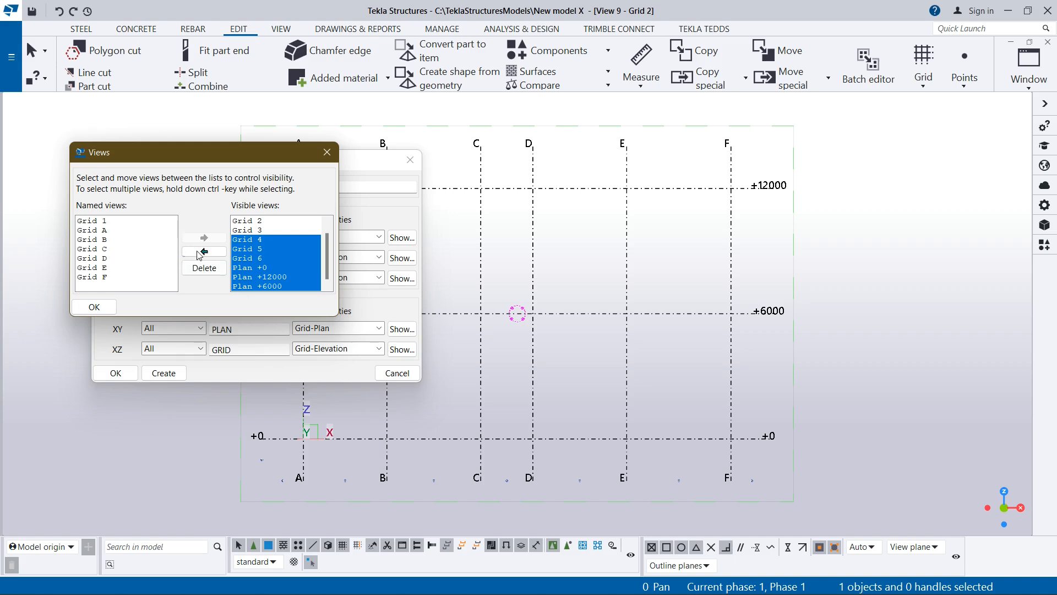
click(202, 253)
click(246, 230)
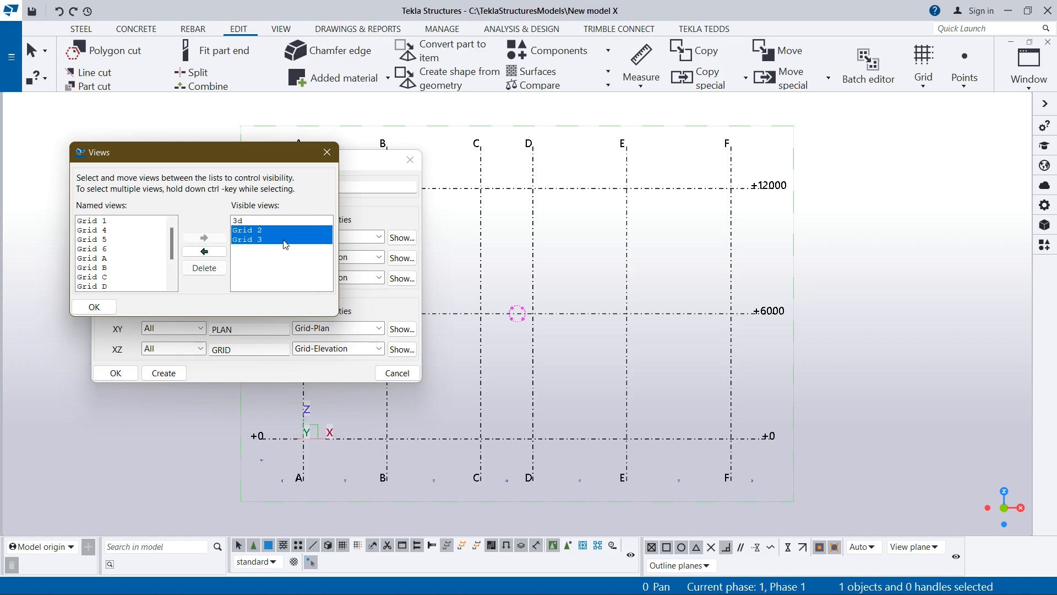
click(246, 239)
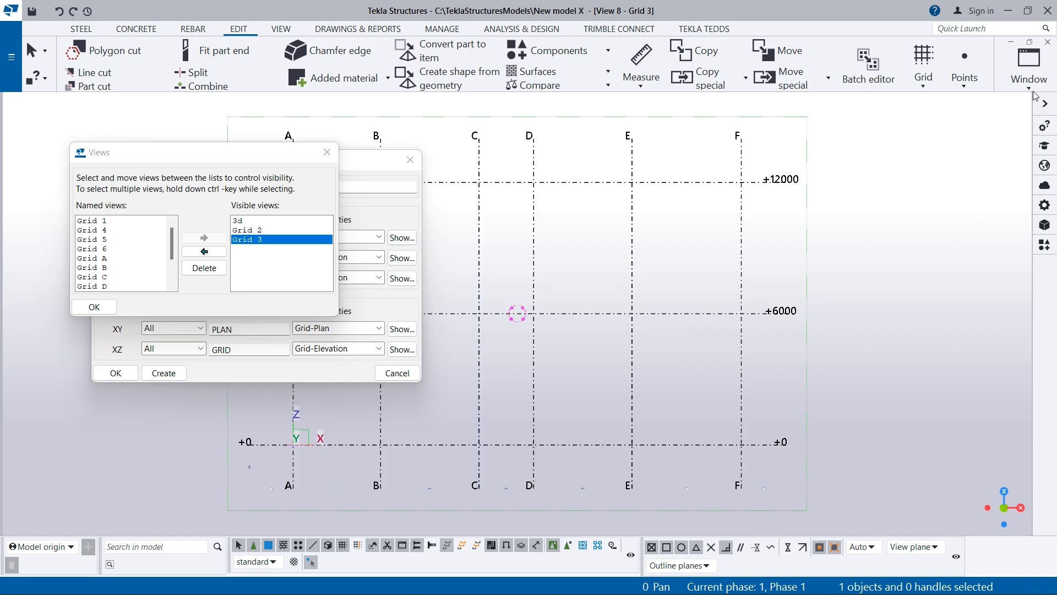
click(1029, 66)
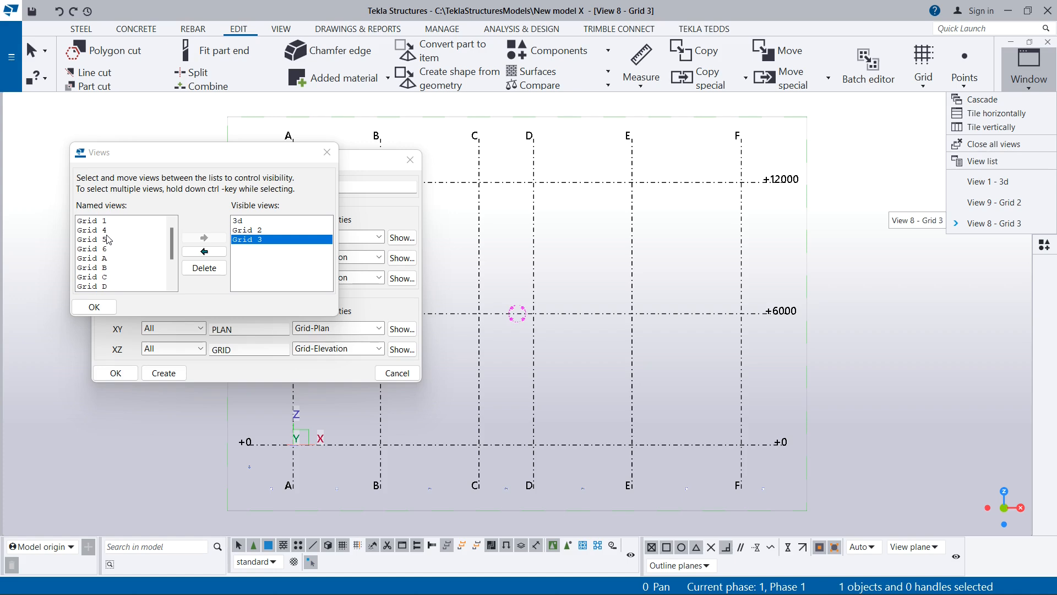
- Make all the remaining named Grid and Plan views visible, dismiss the warning and close both view dialogs
click(175, 234)
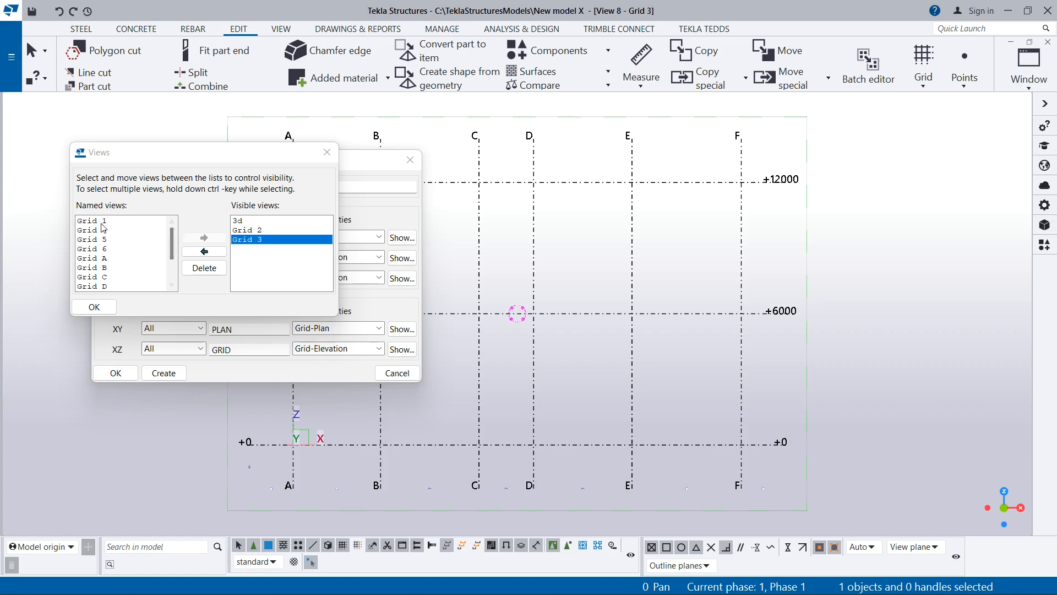
drag(104, 221, 111, 297)
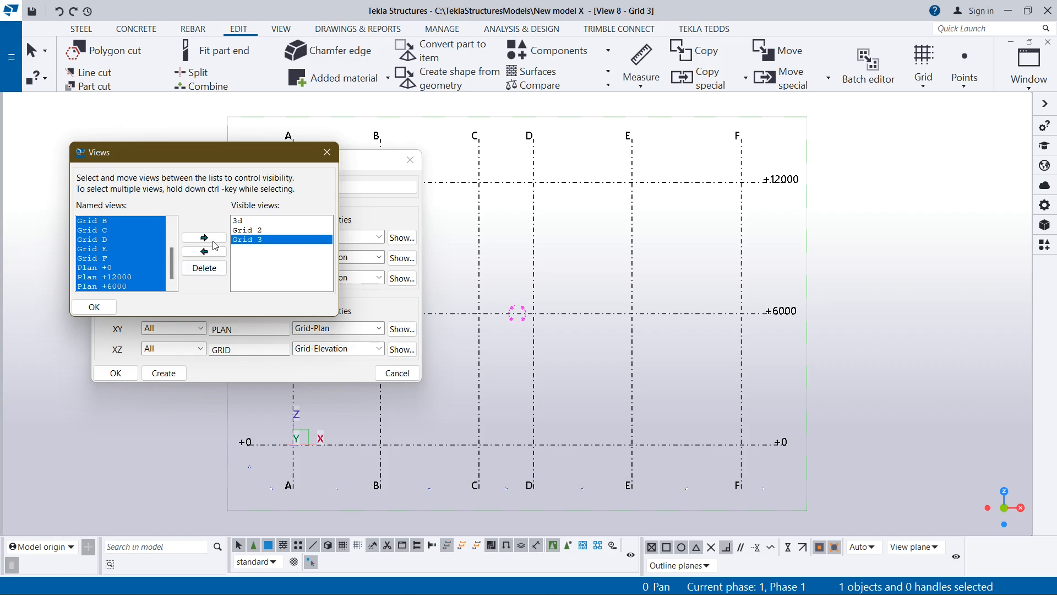
click(204, 237)
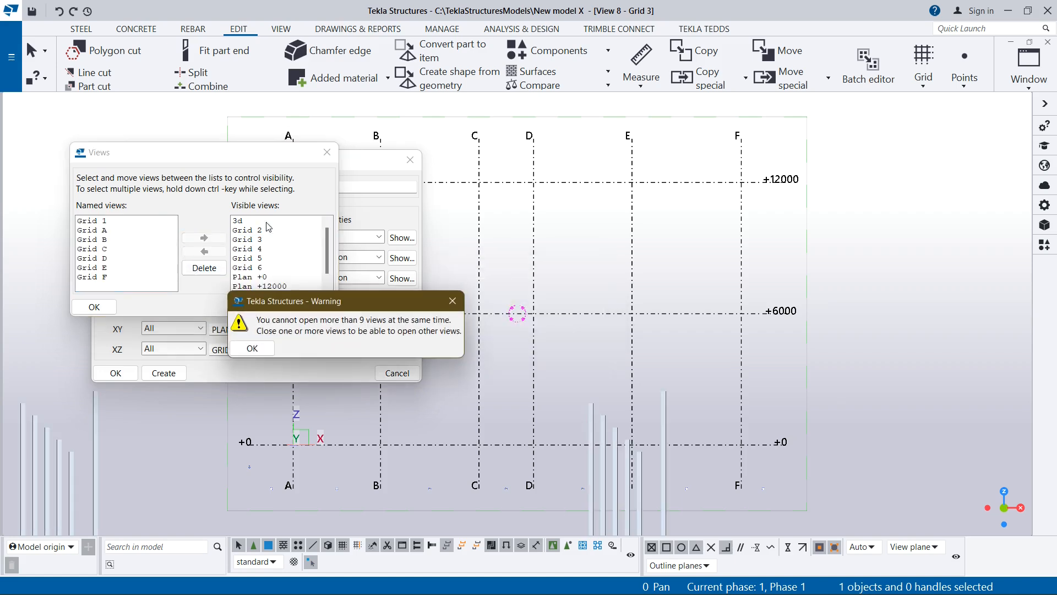
key(Return)
click(327, 152)
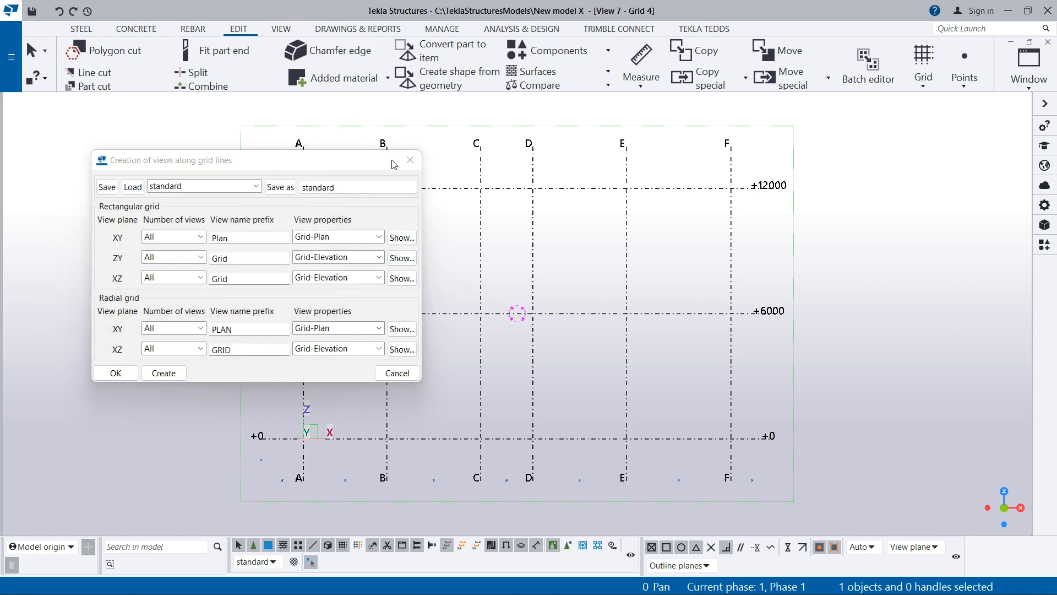
click(410, 161)
- Review which views are open and switch to the Grid 4 elevation view
scroll(441, 238, down, 2)
scroll(616, 242, up, 1)
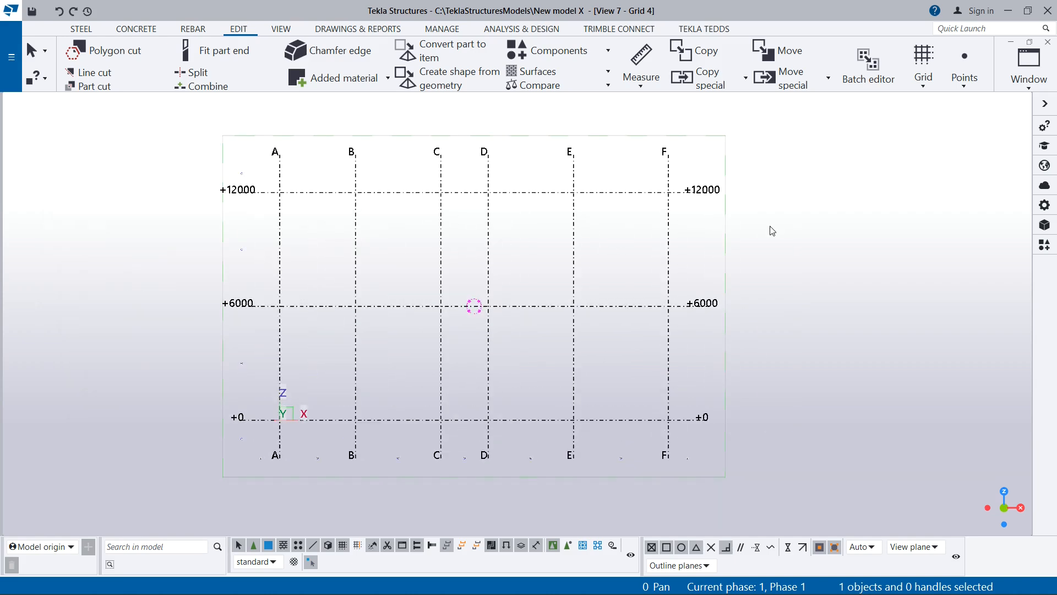
scroll(331, 327, down, 1)
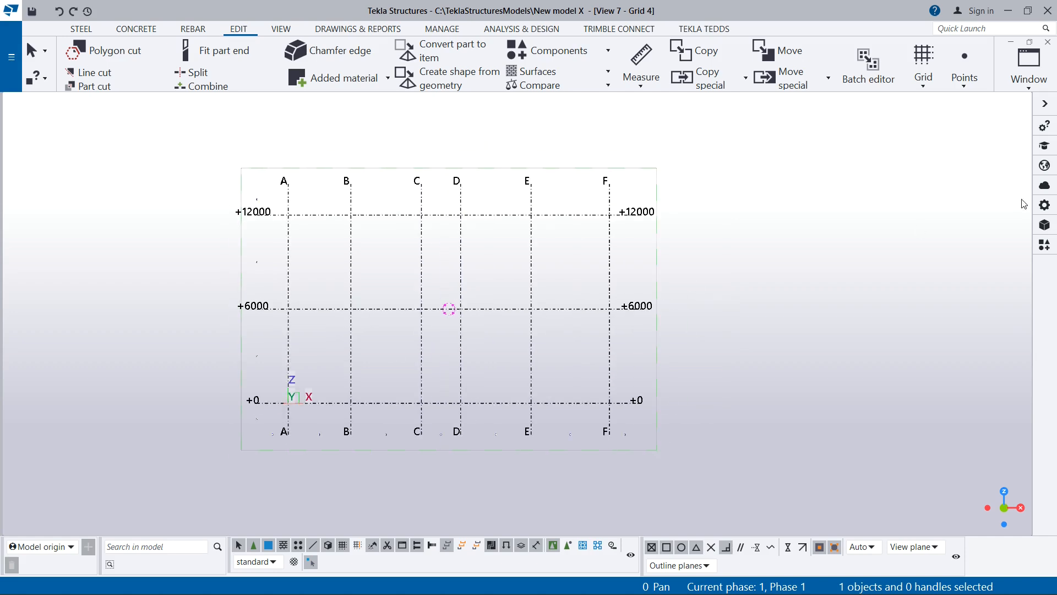
click(1029, 83)
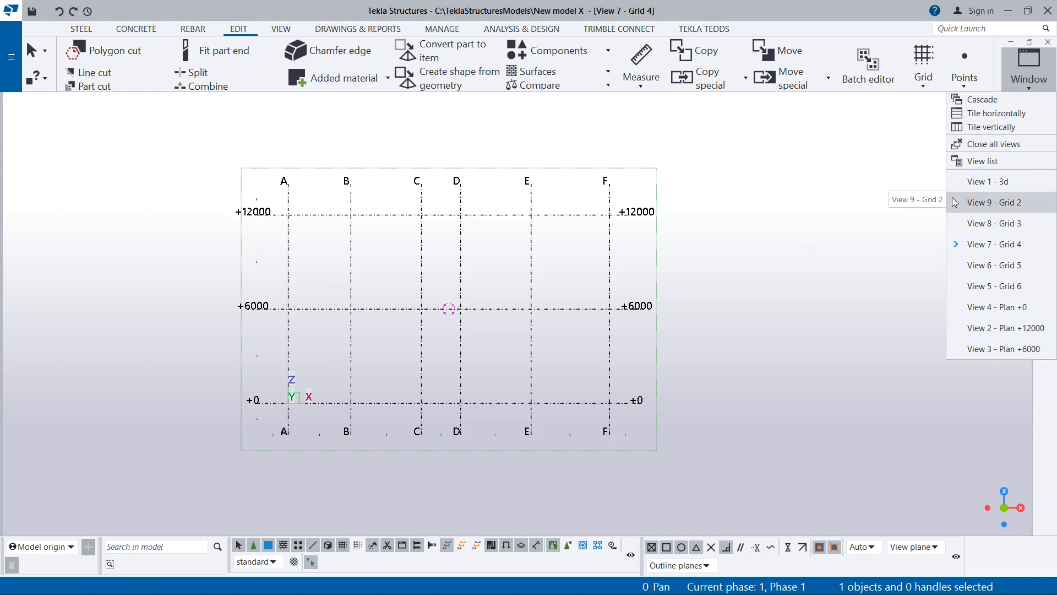
click(706, 238)
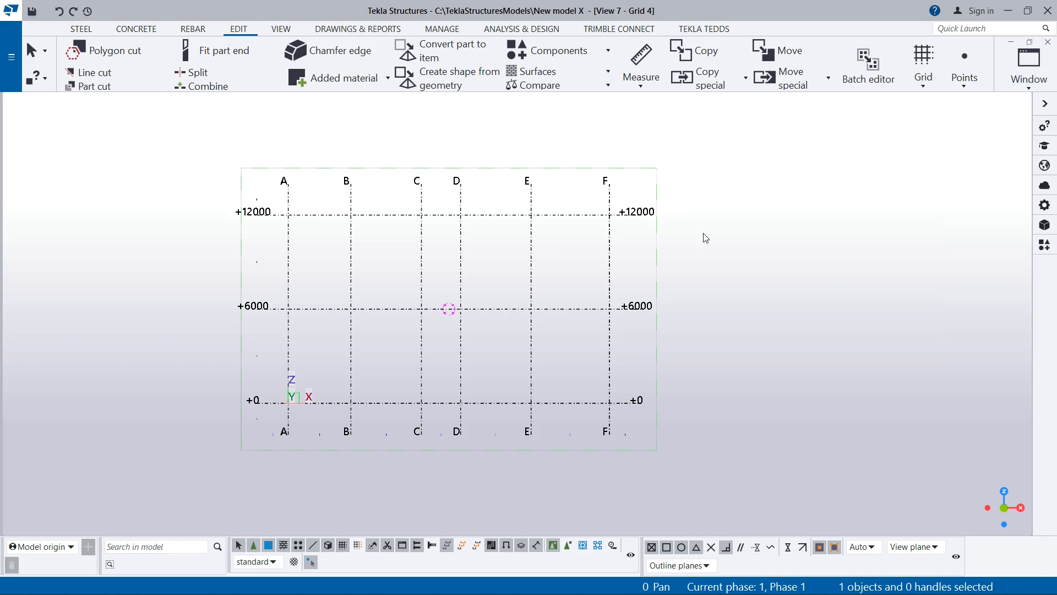
click(1031, 95)
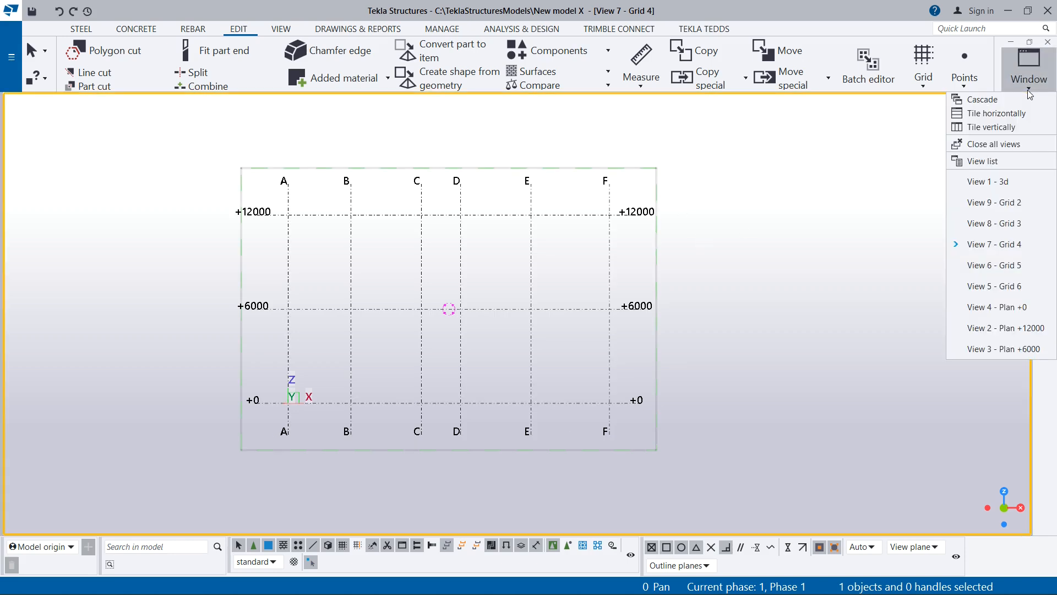
click(794, 228)
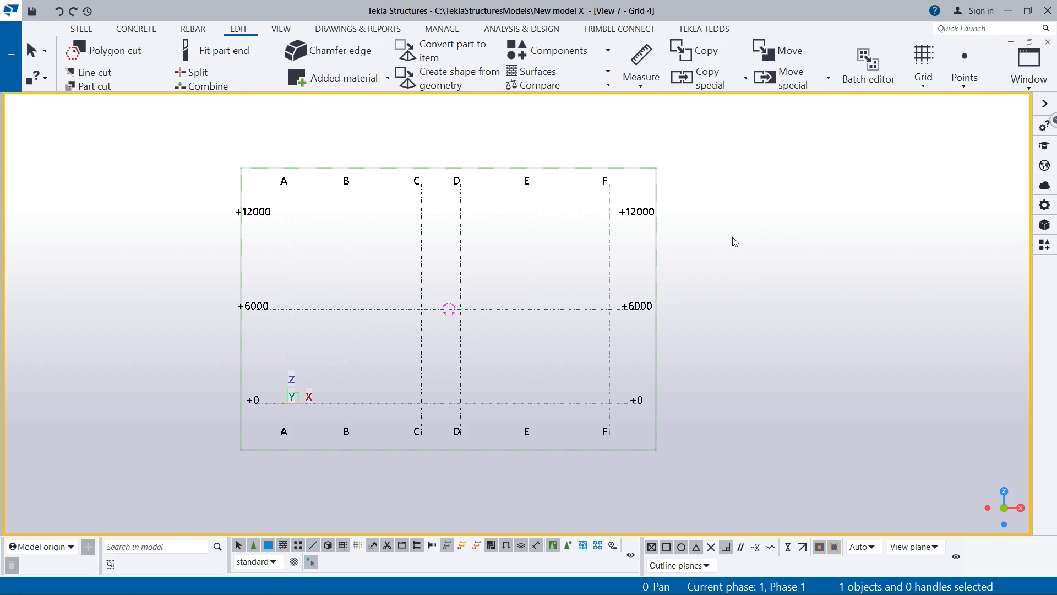
click(1038, 88)
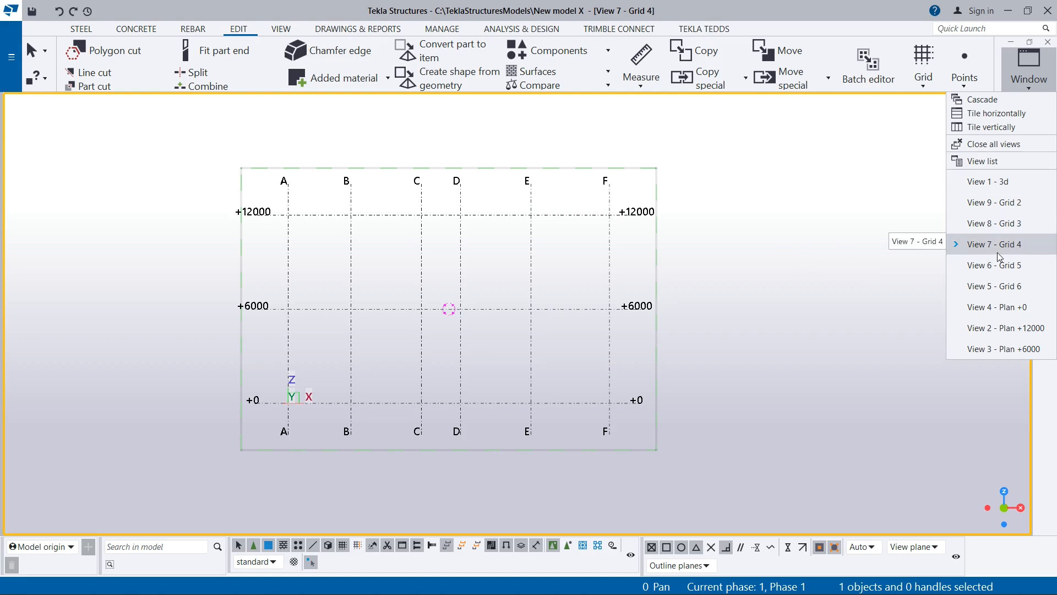
click(983, 246)
scroll(341, 252, up, 1)
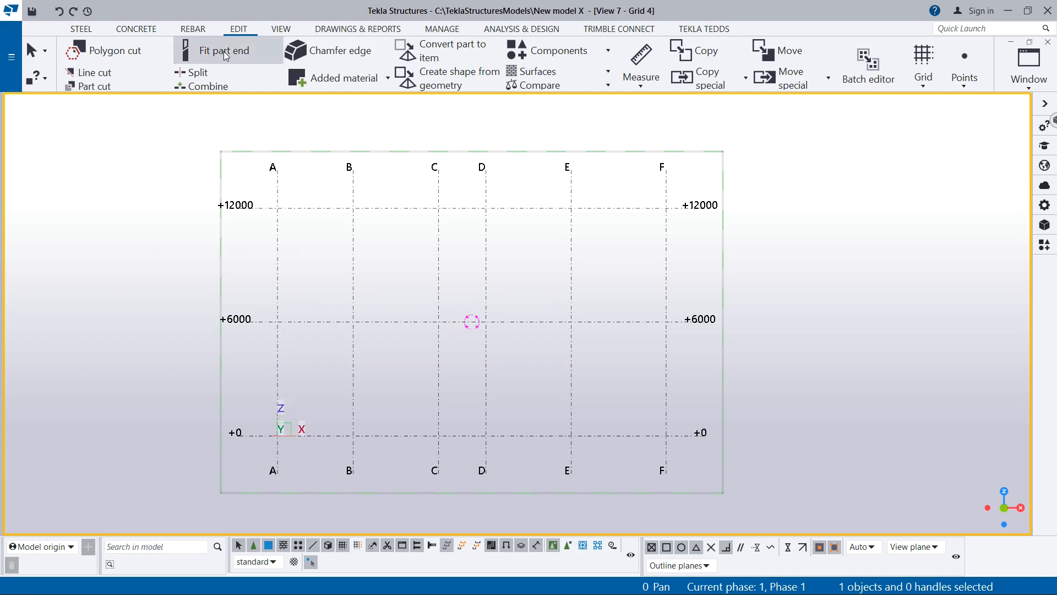
- Bring up the Views dialog to examine the non-visible views, select Grid A to Grid F, and close it without moving them
click(282, 29)
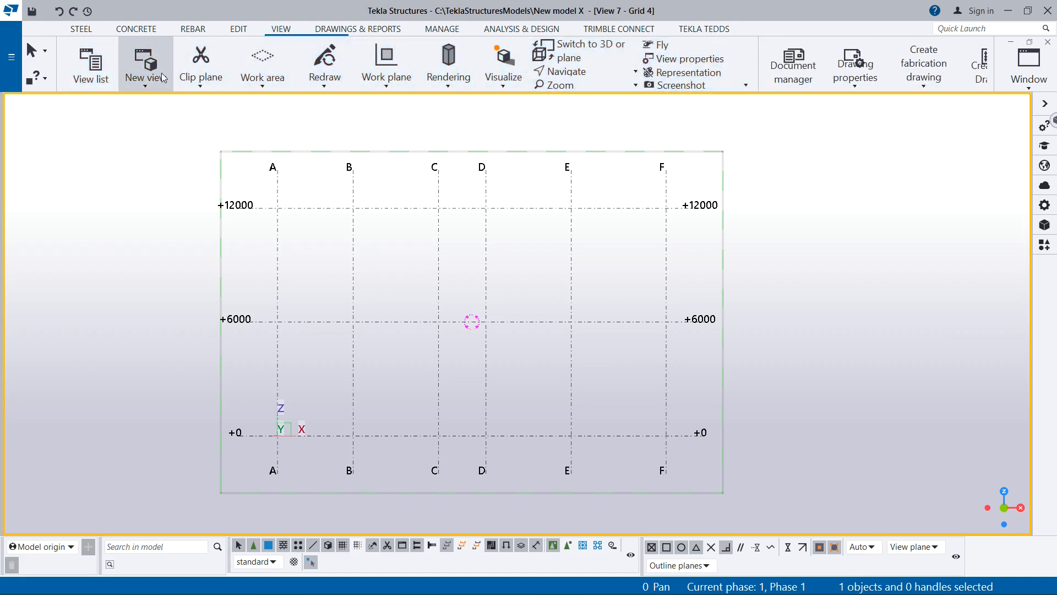
click(150, 86)
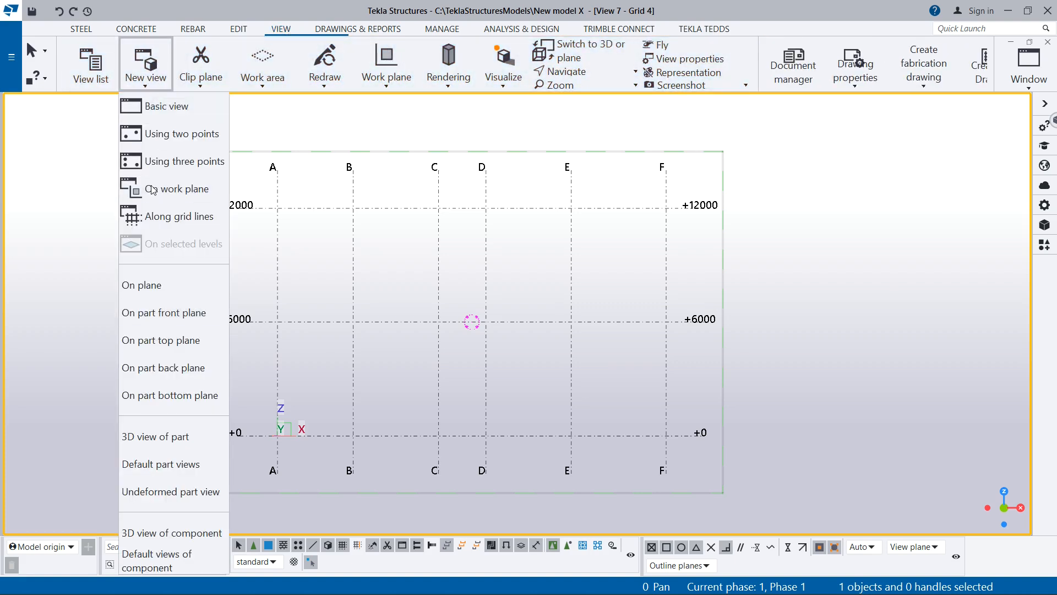
click(110, 83)
click(139, 230)
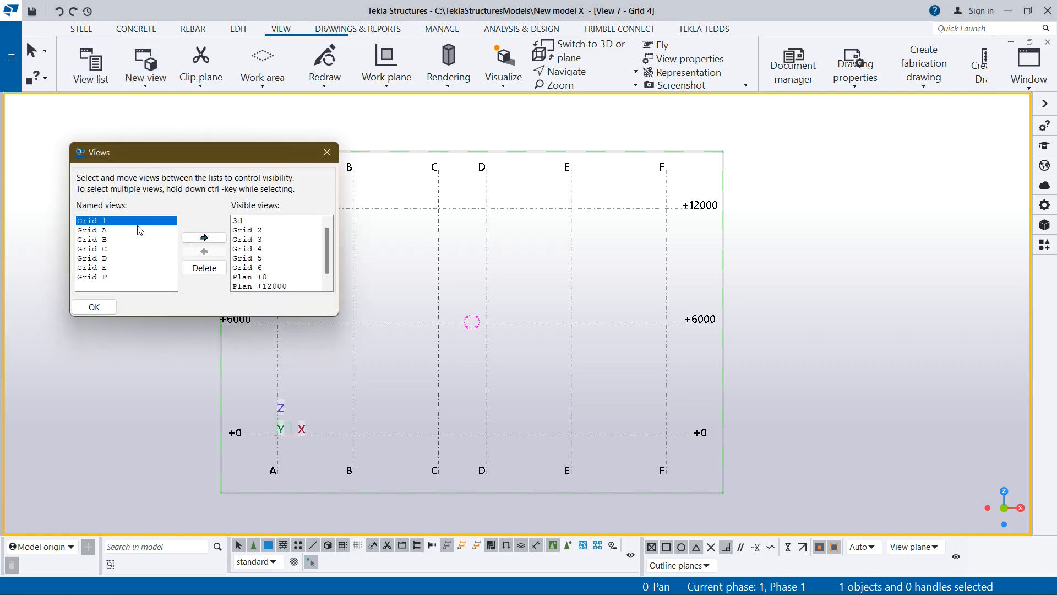
ctrl+click(128, 240)
drag(126, 236, 122, 278)
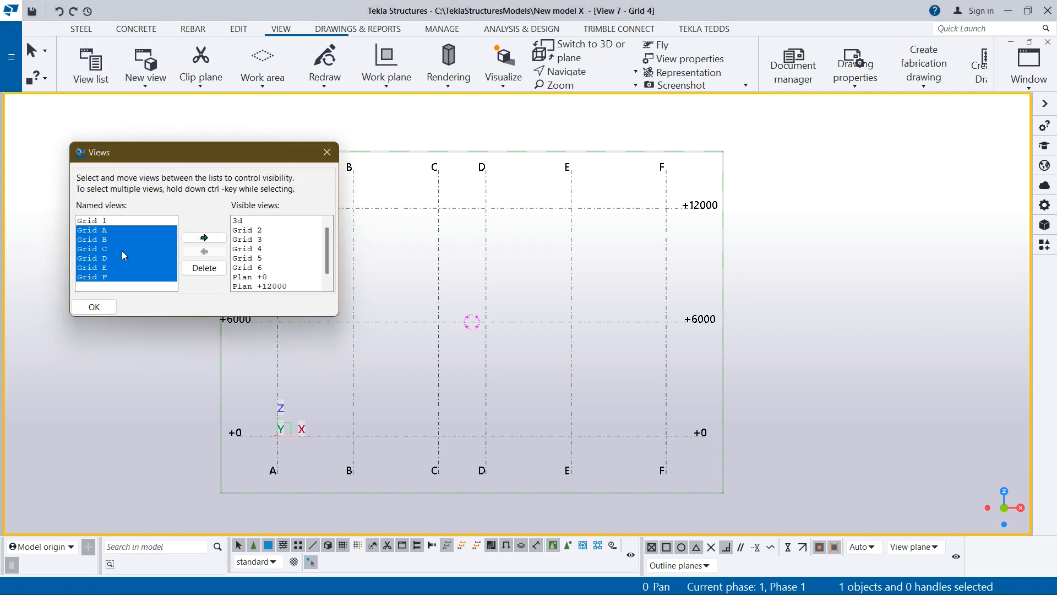
click(325, 154)
- Compare the named and visible views in the Views dialog with the currently open view windows
scroll(501, 209, up, 1)
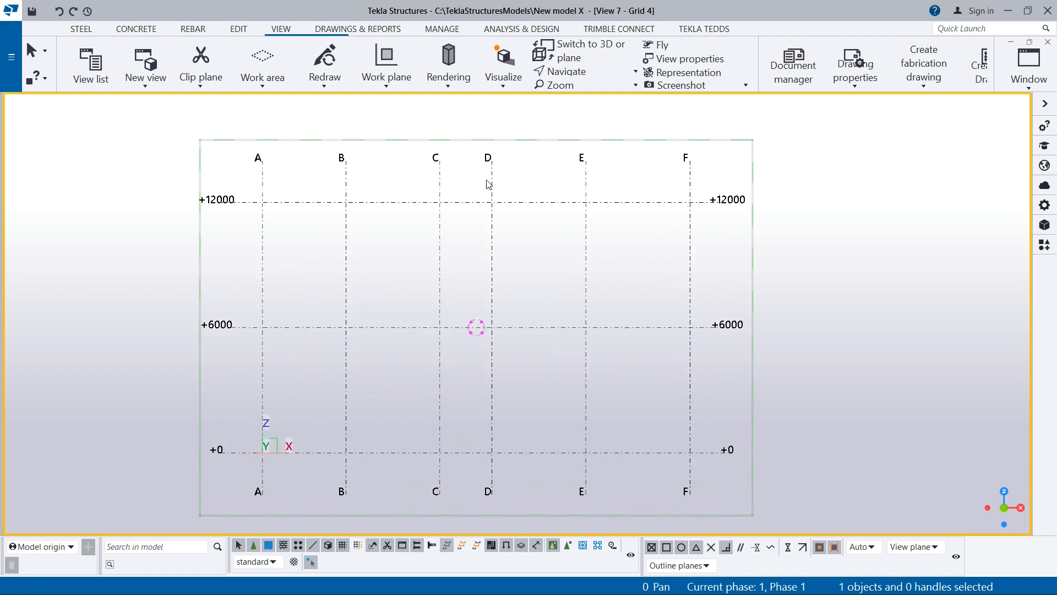
scroll(489, 185, down, 2)
click(91, 65)
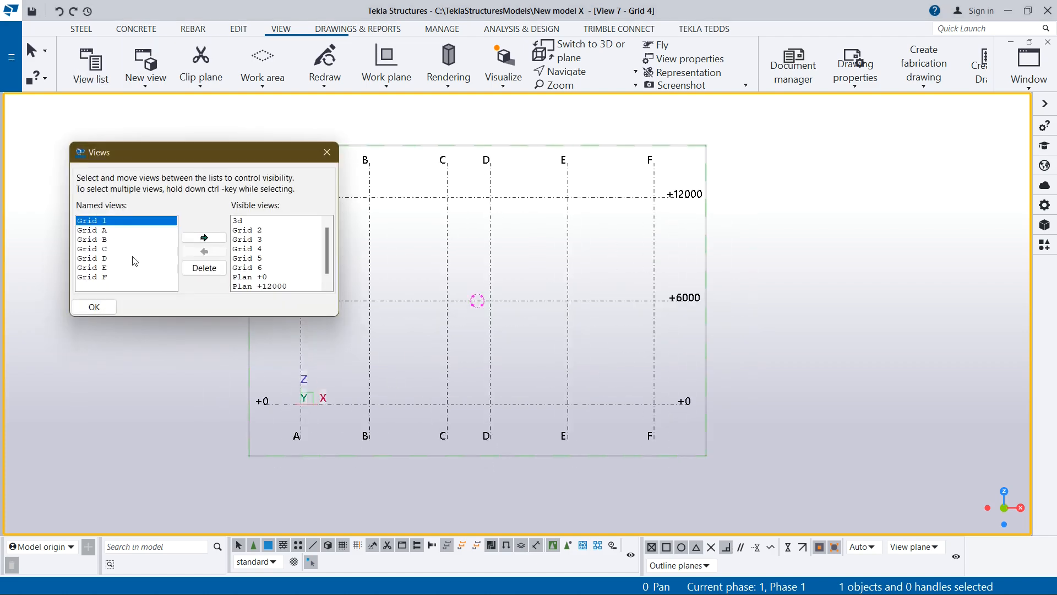
click(1029, 66)
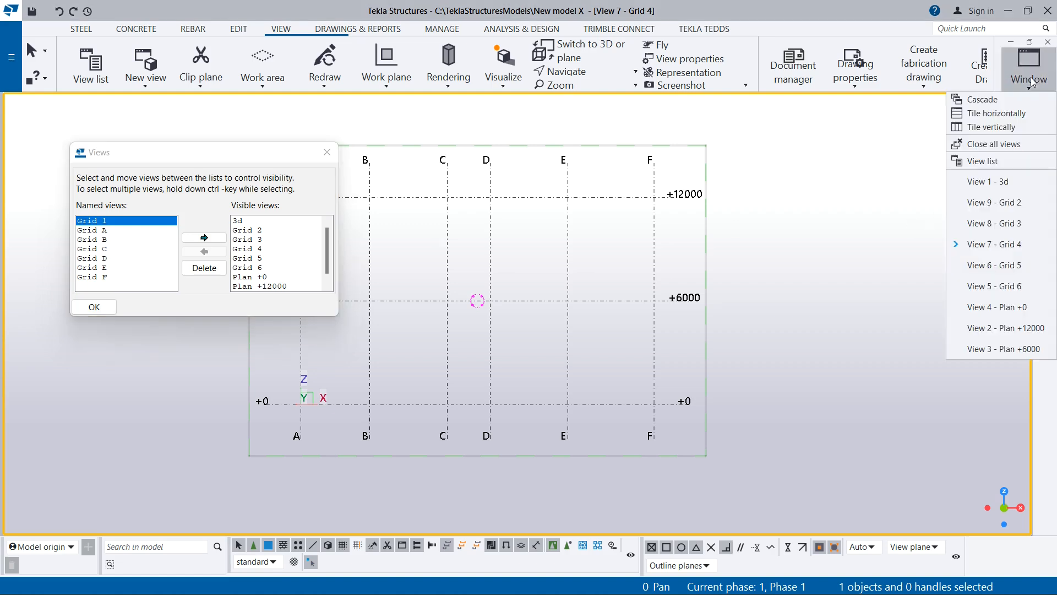
click(1029, 66)
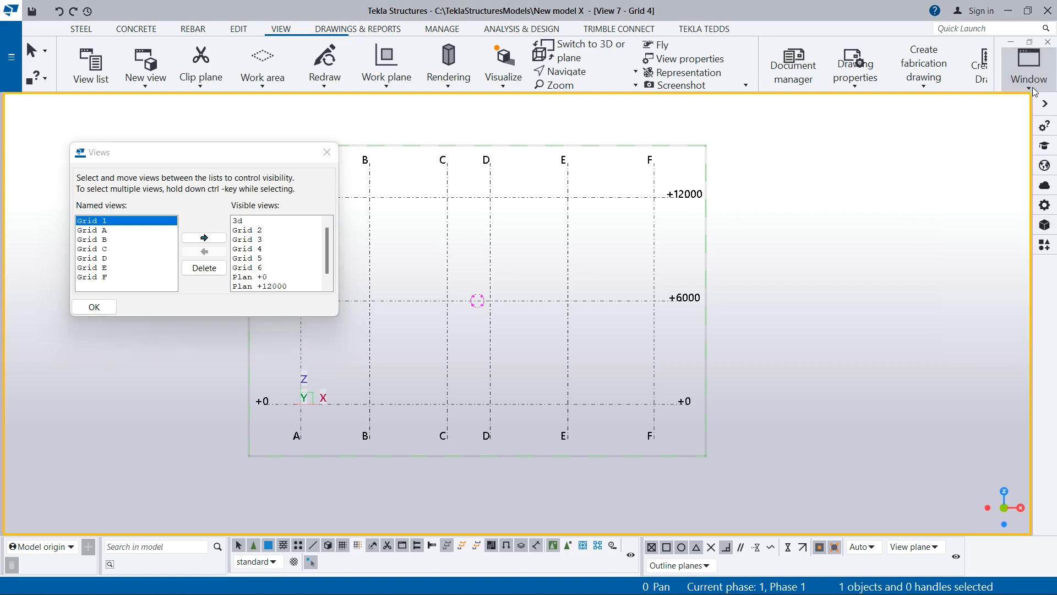
click(327, 157)
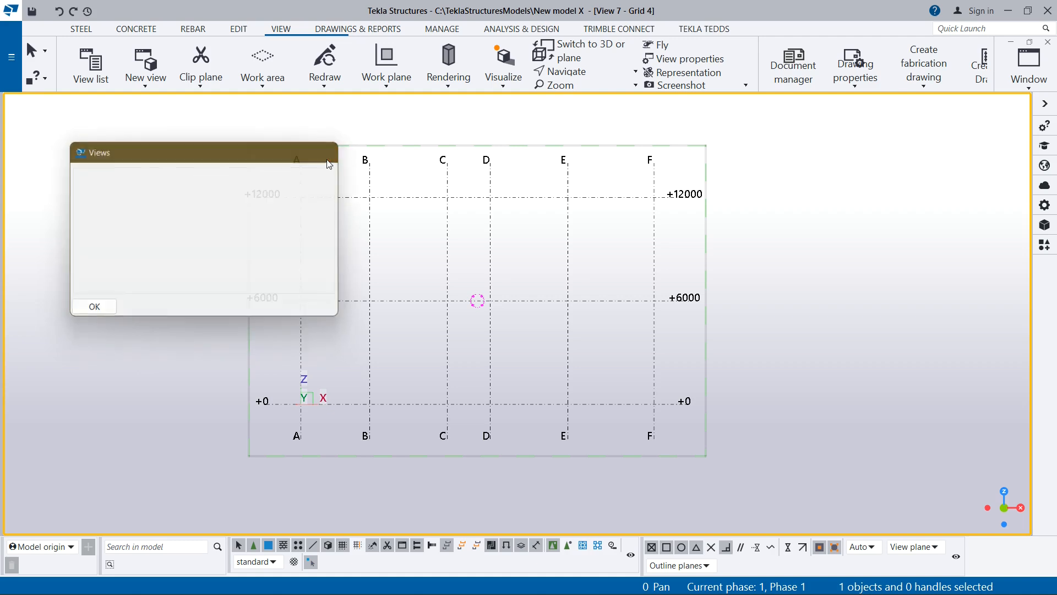
click(1029, 82)
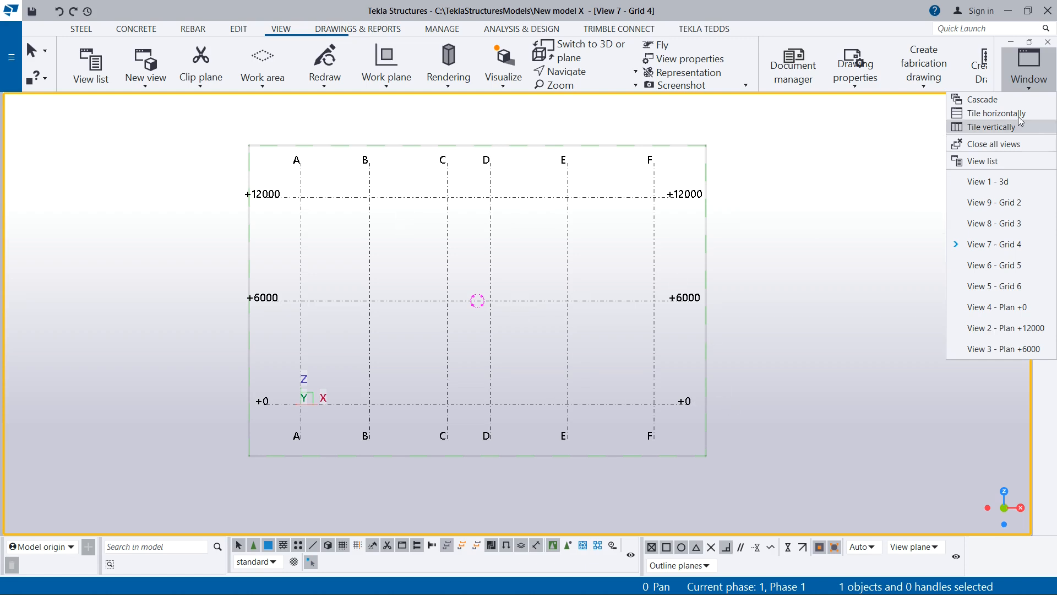
- Cascade all open view windows and rearrange them by tiling horizontally
click(982, 100)
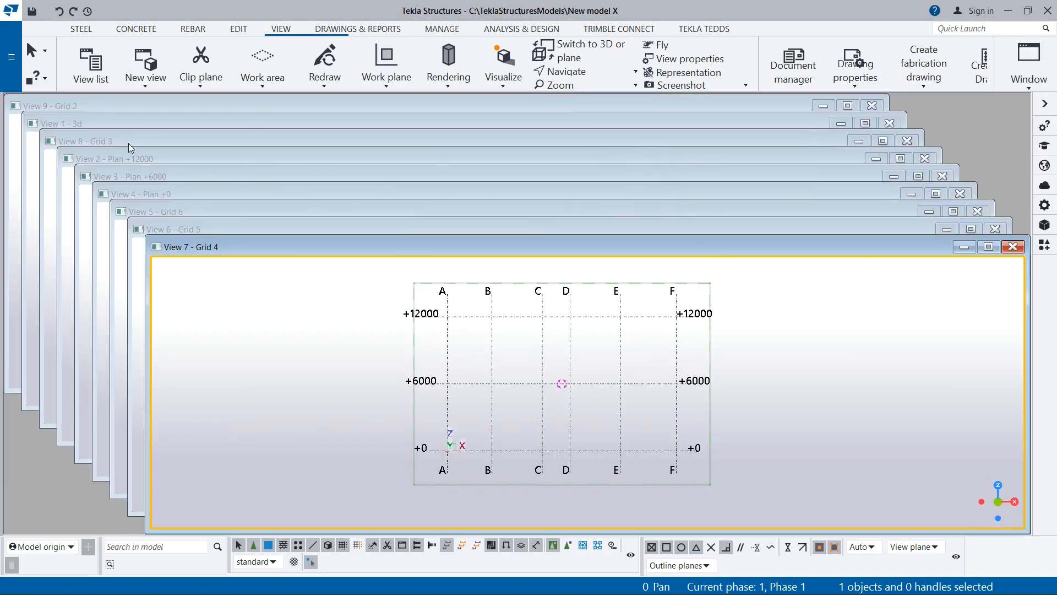
click(1028, 63)
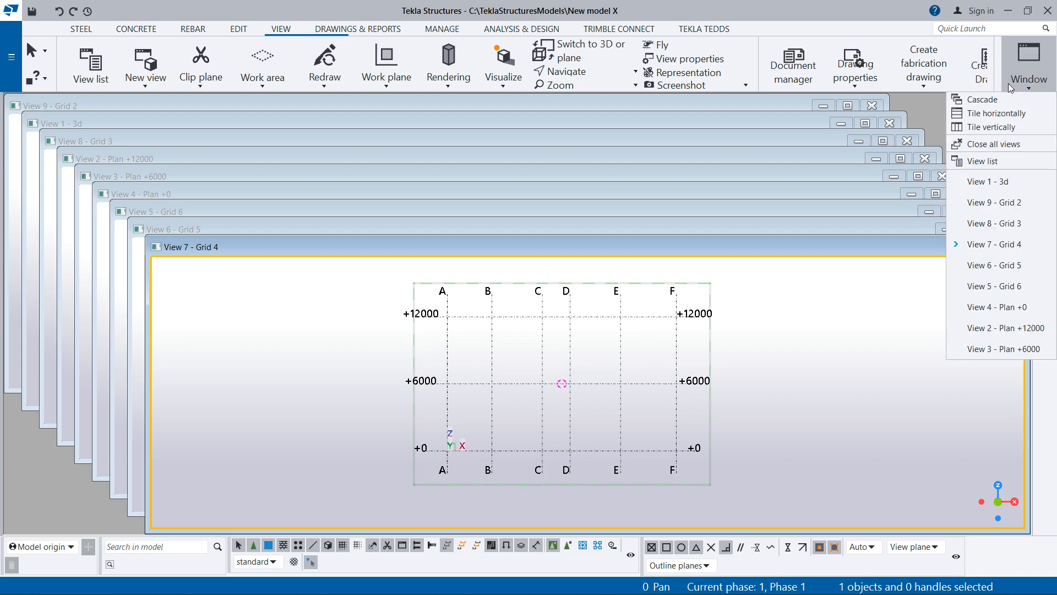
click(1004, 115)
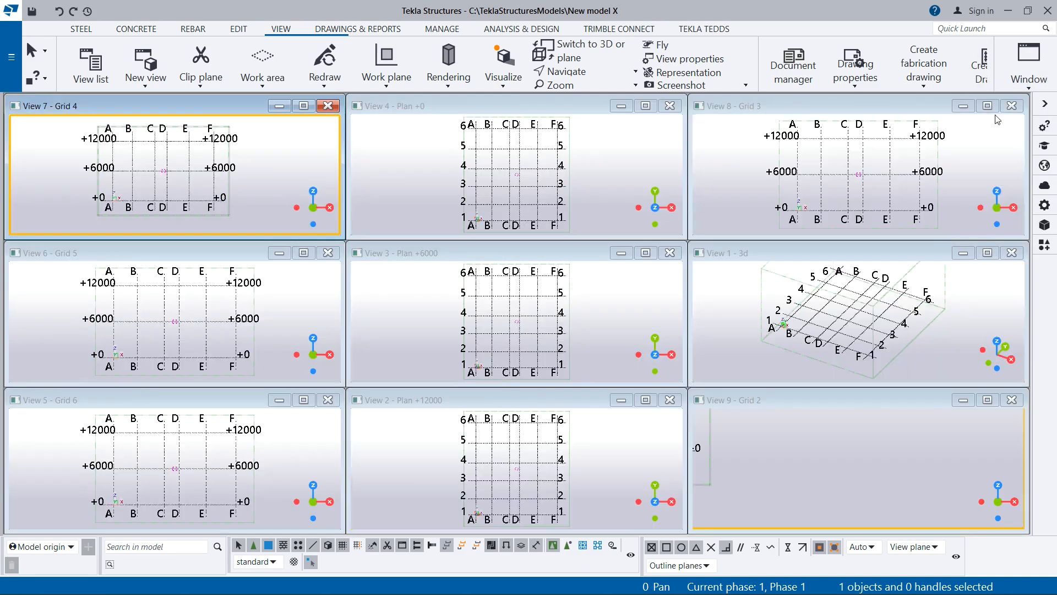
scroll(397, 183, up, 1)
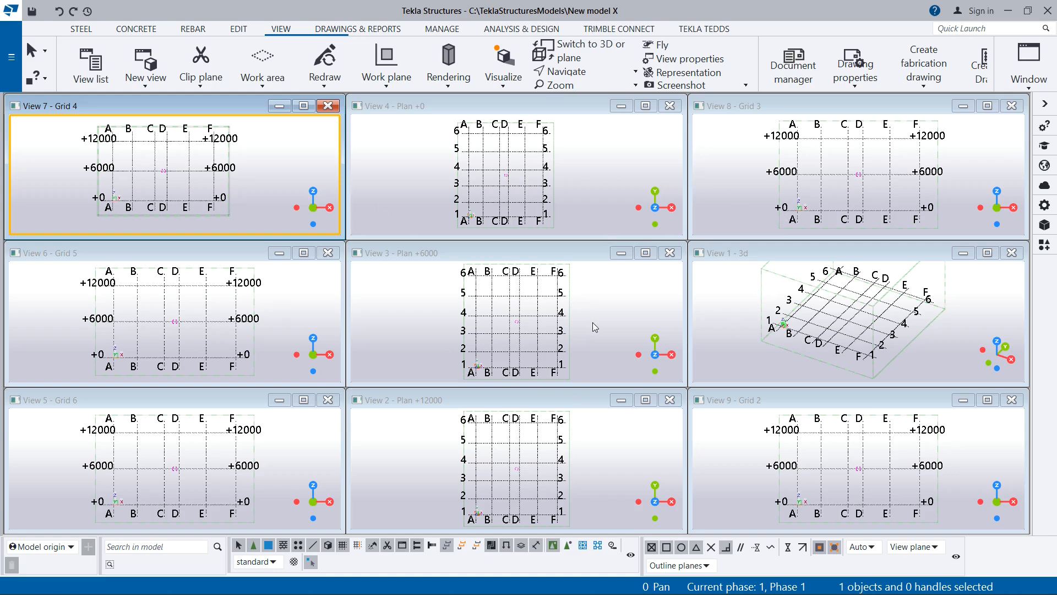
- Tile all open view windows vertically
click(1022, 82)
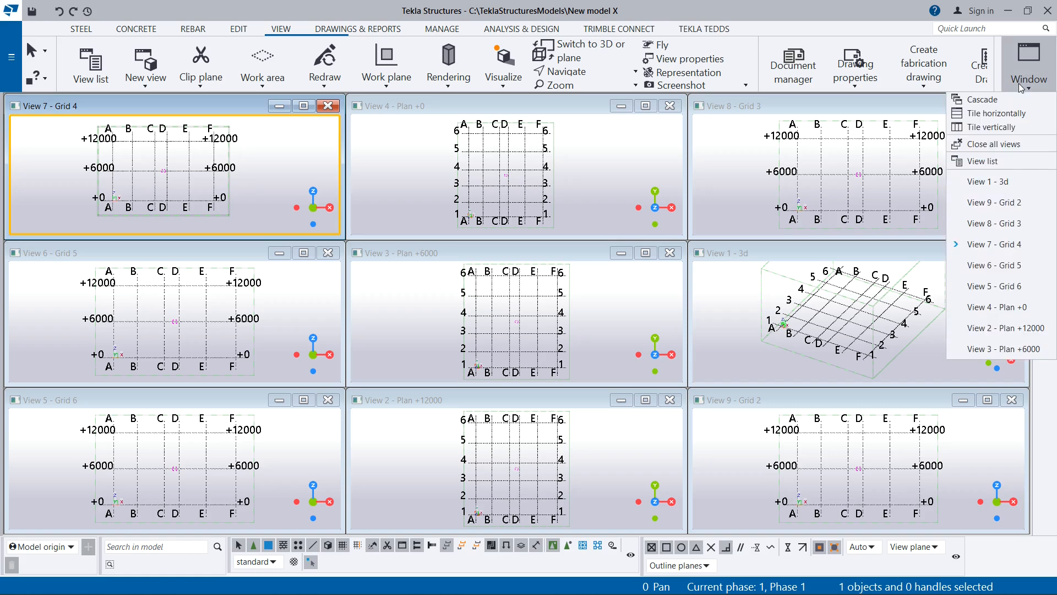
click(996, 130)
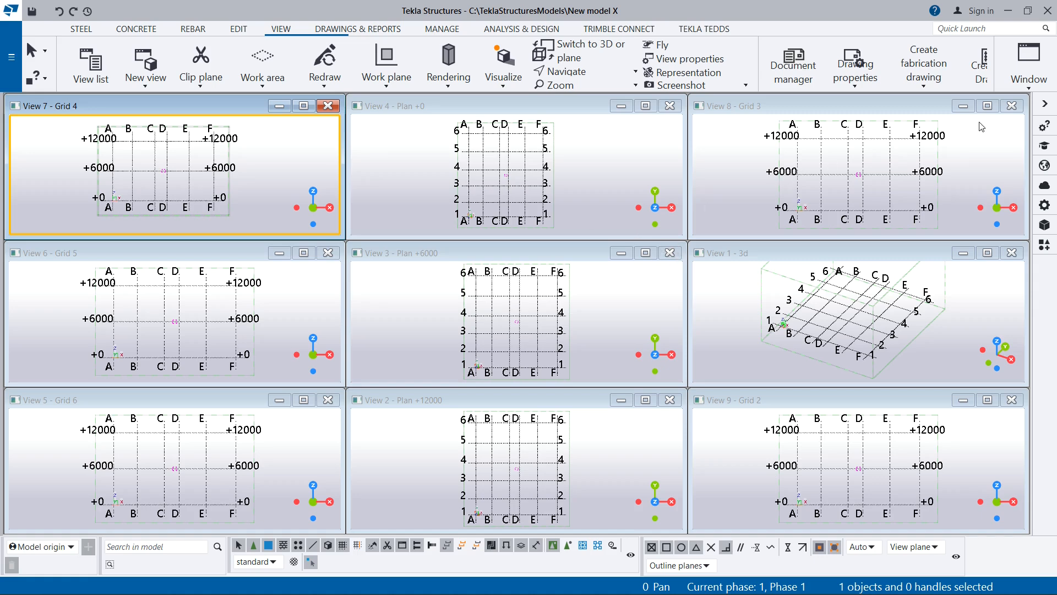
click(1028, 69)
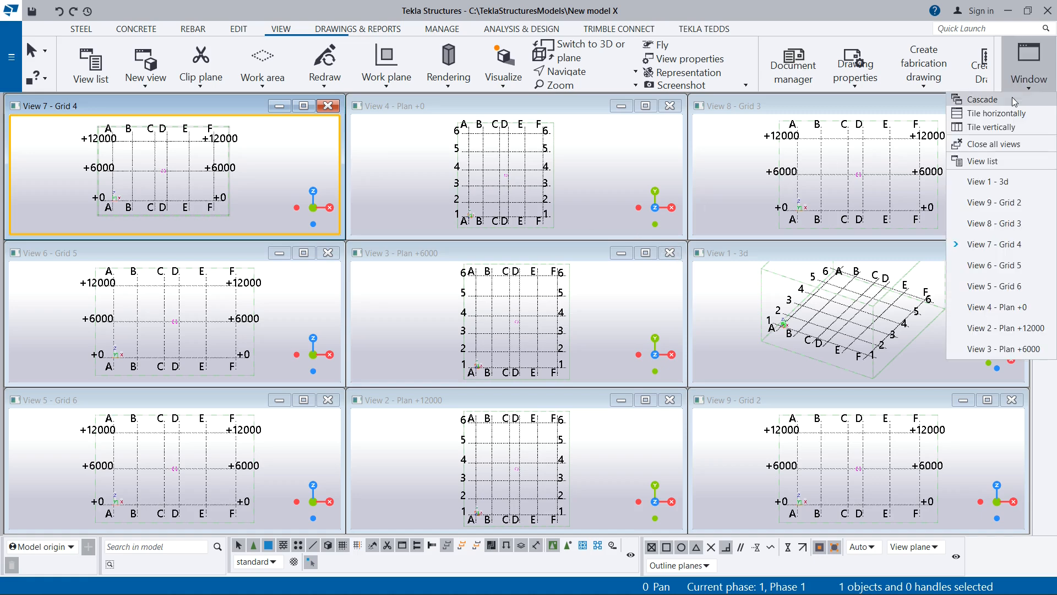
click(906, 115)
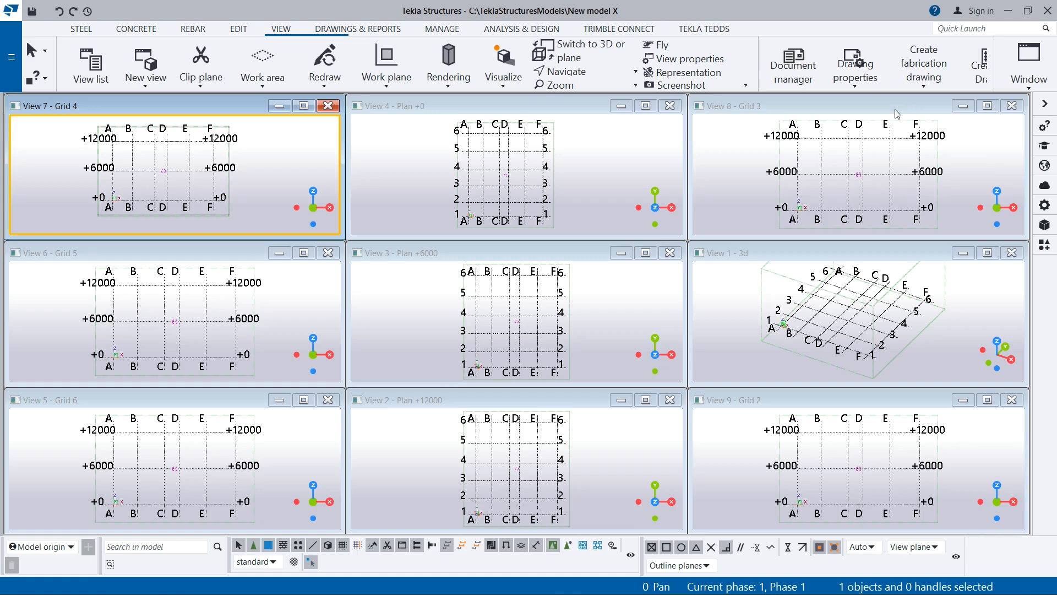
- Maximize the Plan +0 view window and inspect its grid up close
click(646, 106)
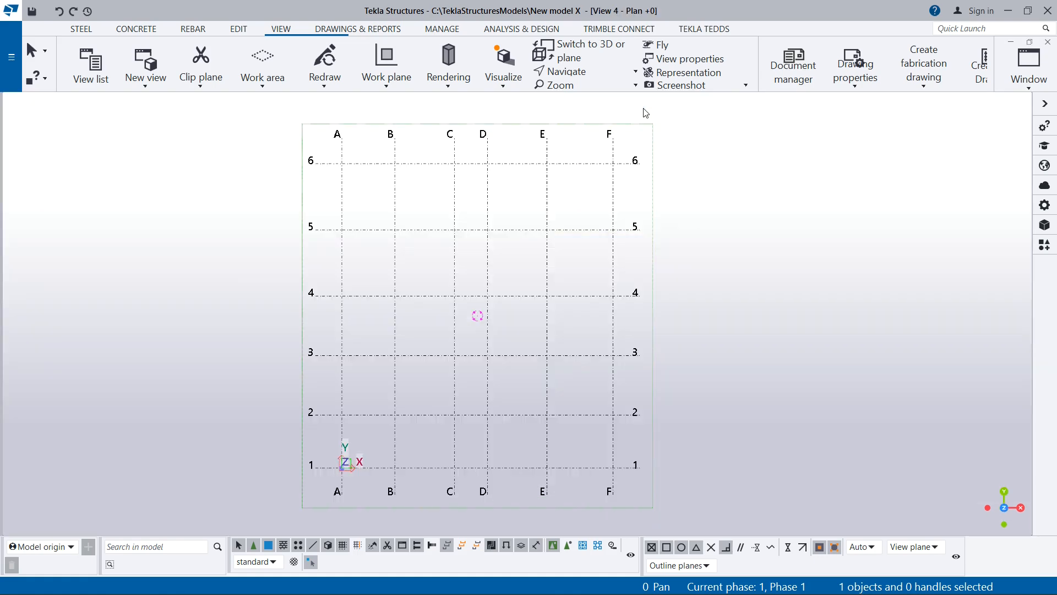
scroll(432, 196, up, 2)
scroll(498, 172, down, 1)
scroll(495, 175, down, 1)
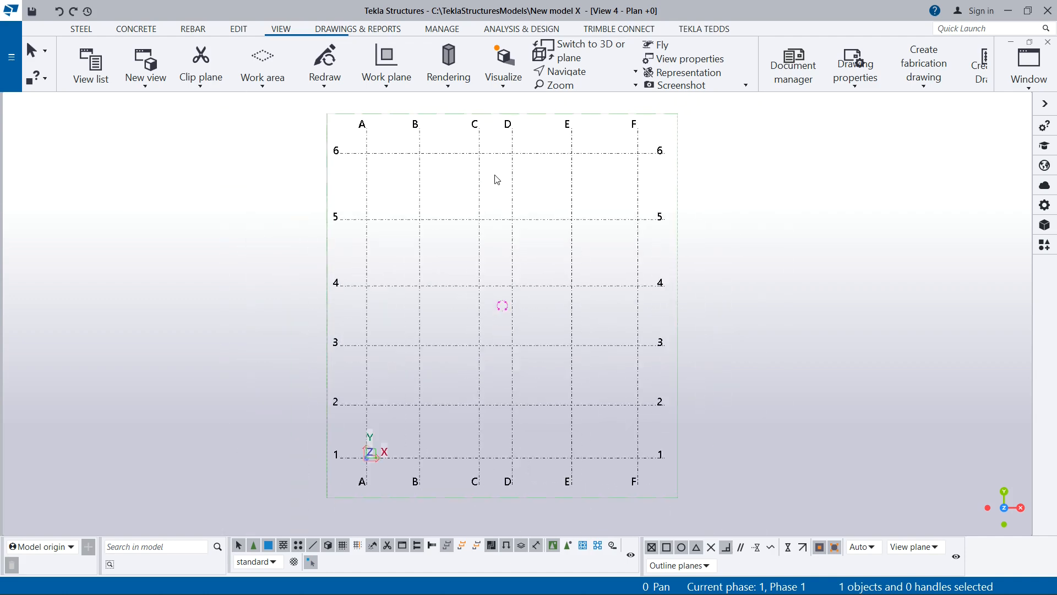
scroll(489, 190, up, 1)
scroll(485, 204, down, 2)
scroll(504, 184, up, 2)
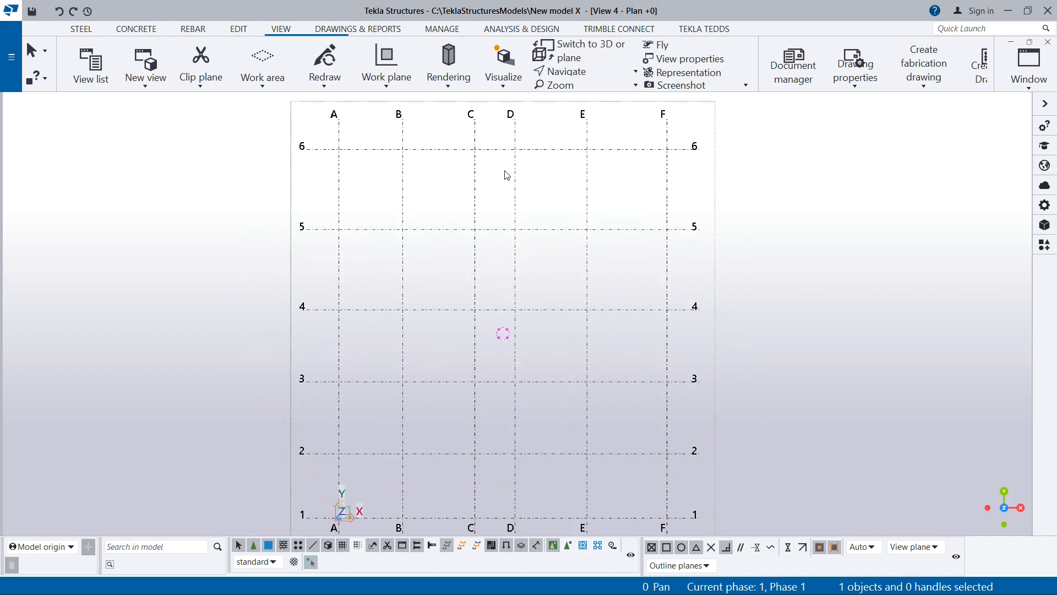
click(237, 30)
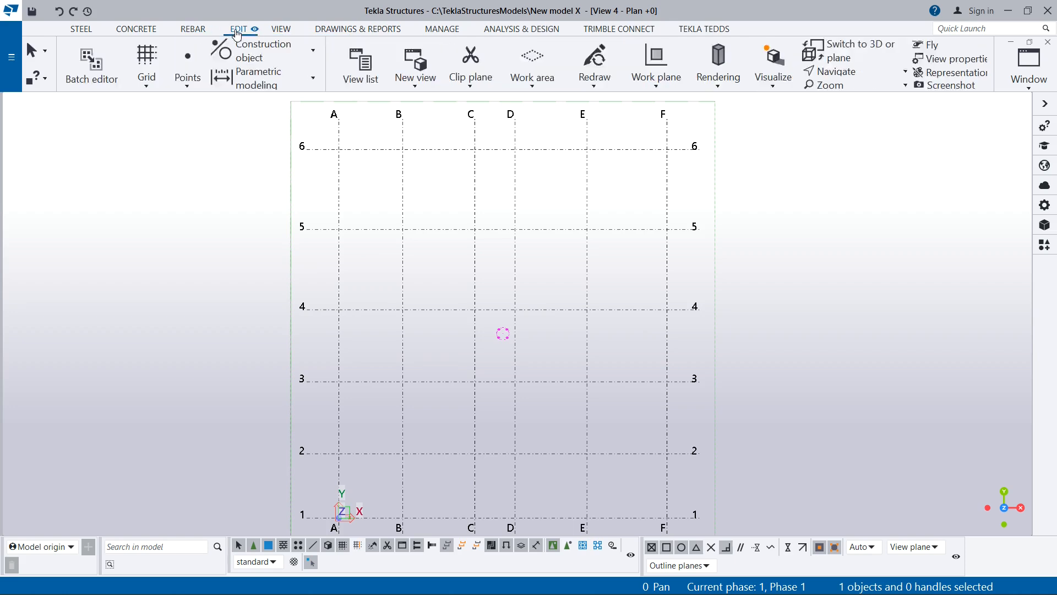
click(283, 31)
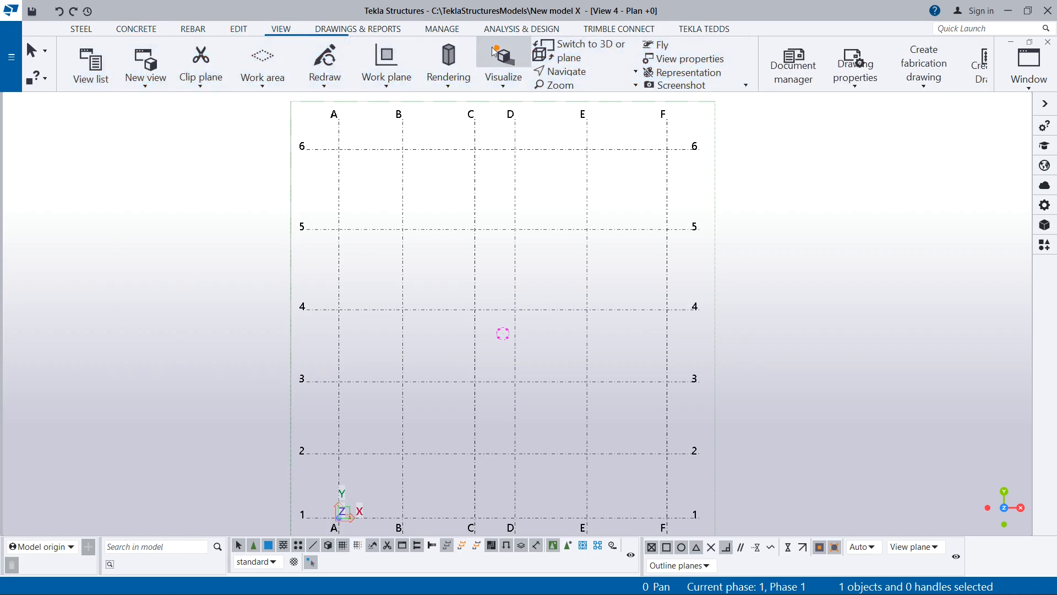
click(448, 30)
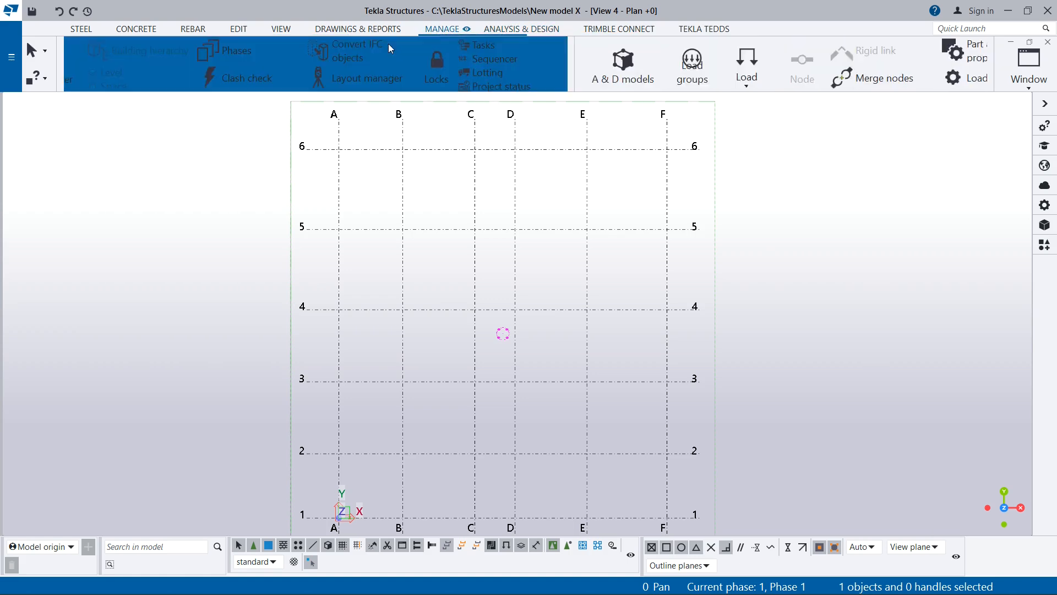
click(348, 35)
scroll(403, 236, down, 2)
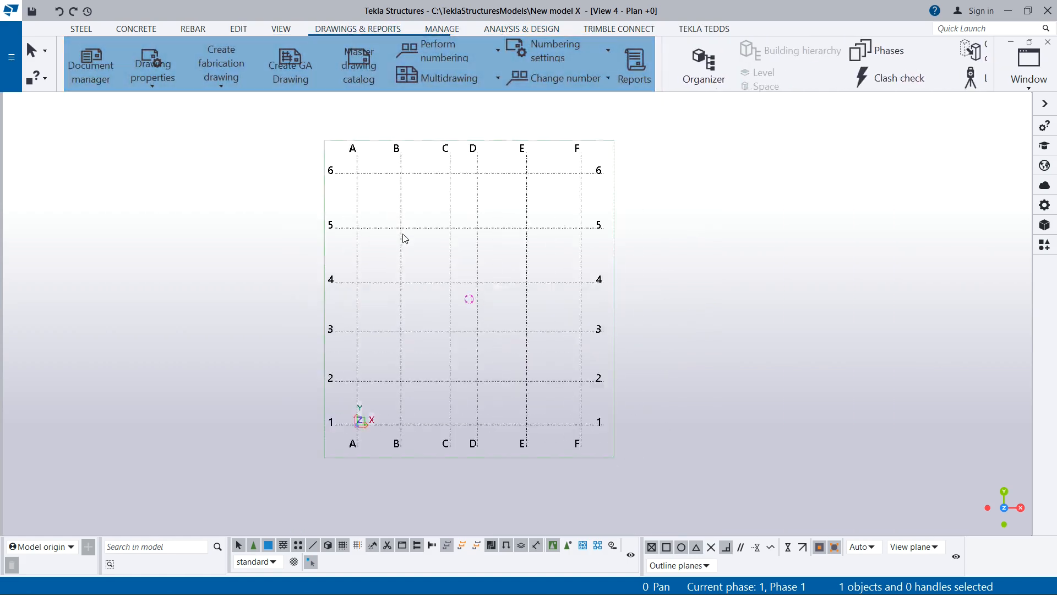
scroll(415, 241, up, 3)
scroll(412, 243, down, 3)
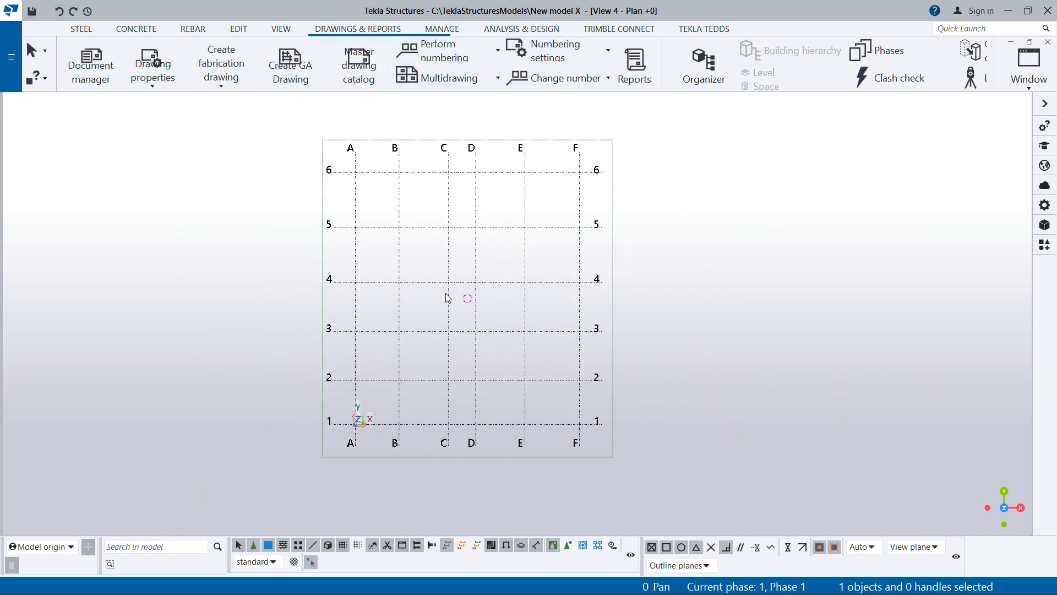
scroll(440, 256, up, 2)
scroll(519, 253, down, 1)
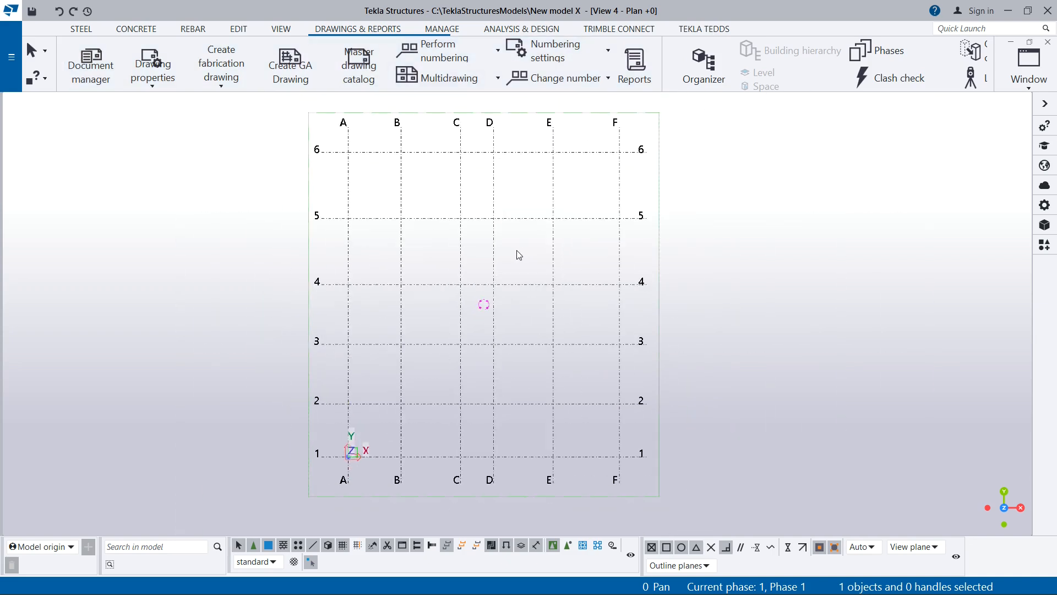
scroll(415, 302, up, 2)
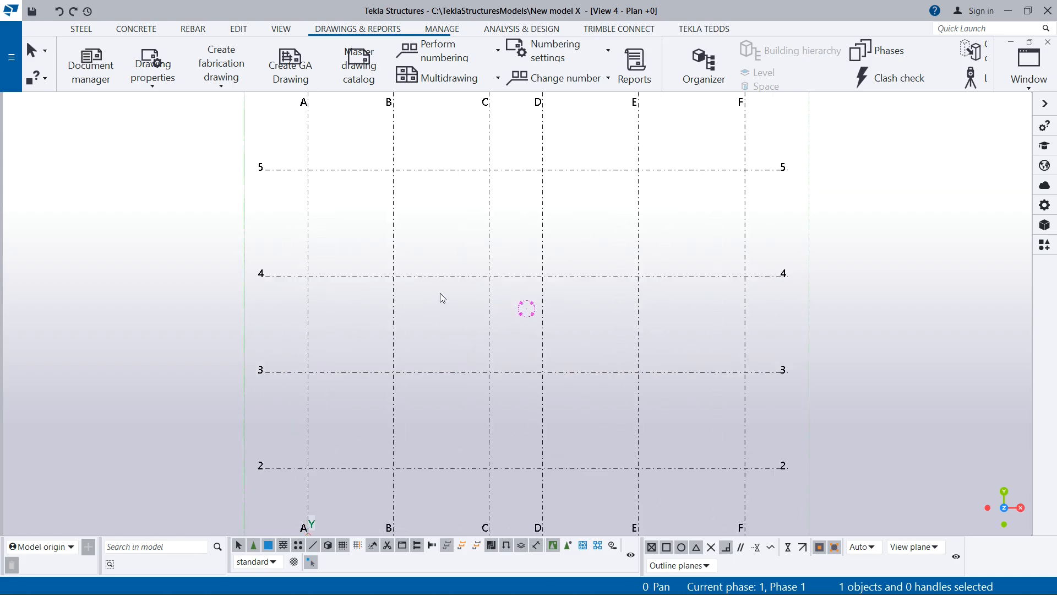
- Orbit the Plan +0 view to a 3D angle and switch to the Grid 2 elevation view
ctrl+middle_drag(448, 310, 460, 337)
mouse_move(515, 358)
ctrl+middle_down()
mouse_move(619, 328)
mouse_move(380, 250)
mouse_move(449, 219)
mouse_move(377, 96)
mouse_move(297, 225)
mouse_move(549, 282)
mouse_move(435, 219)
mouse_move(445, 252)
ctrl+middle_up()
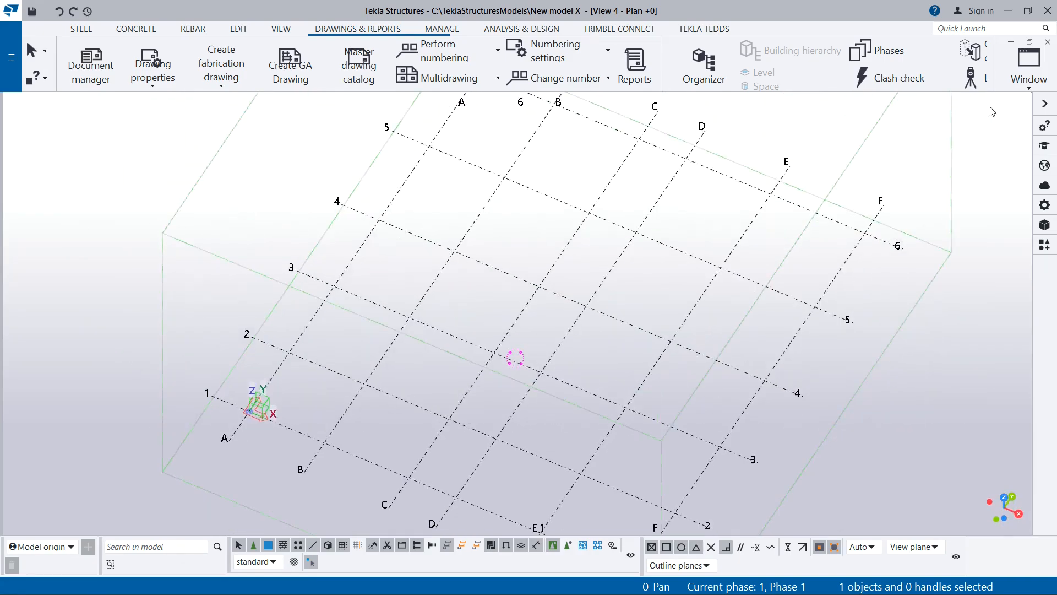
click(1028, 63)
click(983, 203)
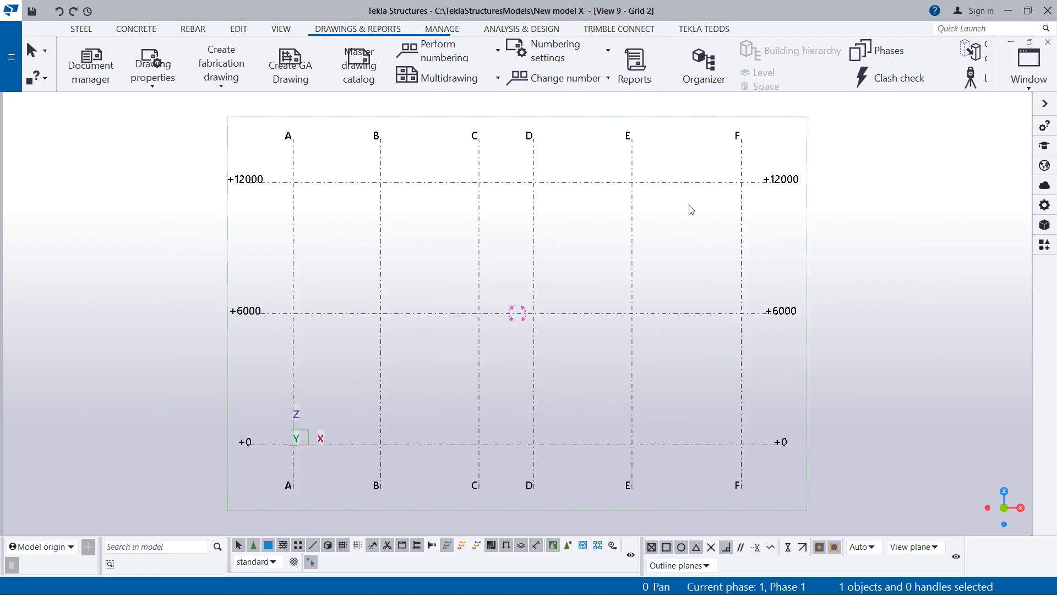
scroll(537, 259, down, 2)
scroll(538, 259, up, 4)
scroll(448, 238, down, 2)
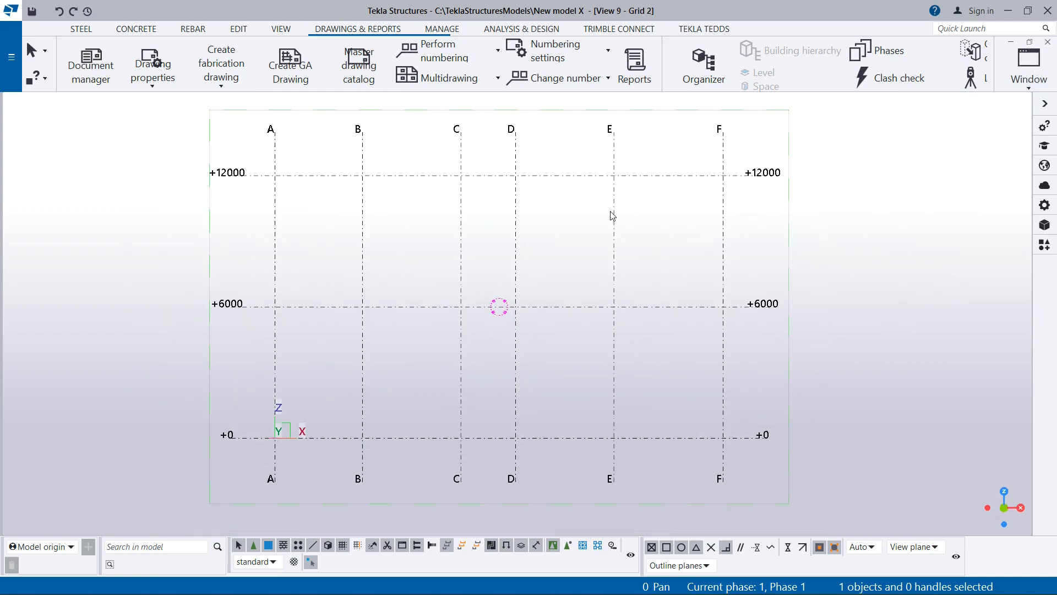
- Switch from the Grid 2 elevation to the View 1 - 3d window
click(1028, 65)
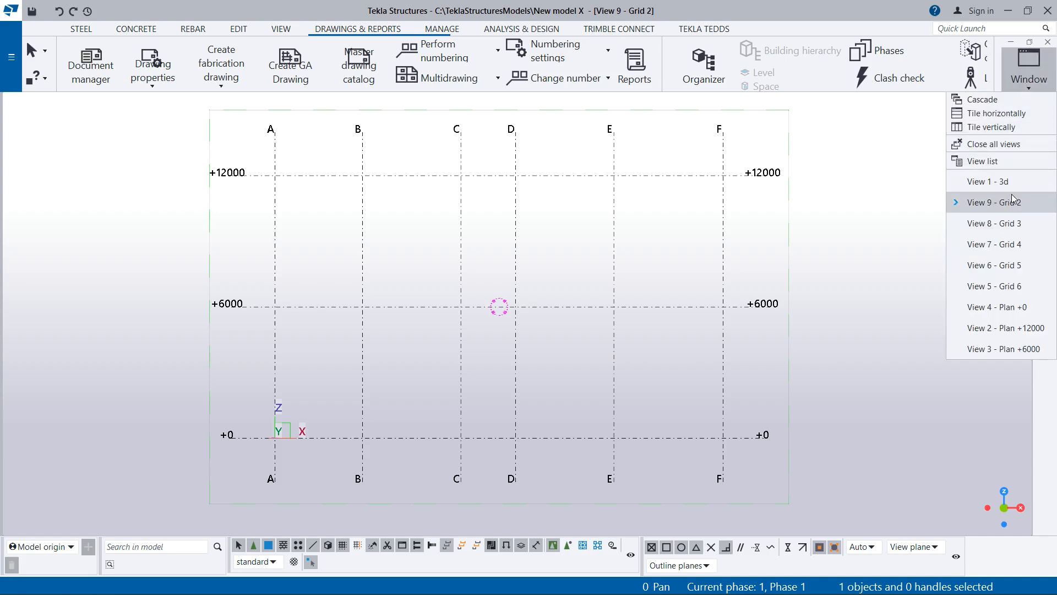
click(994, 182)
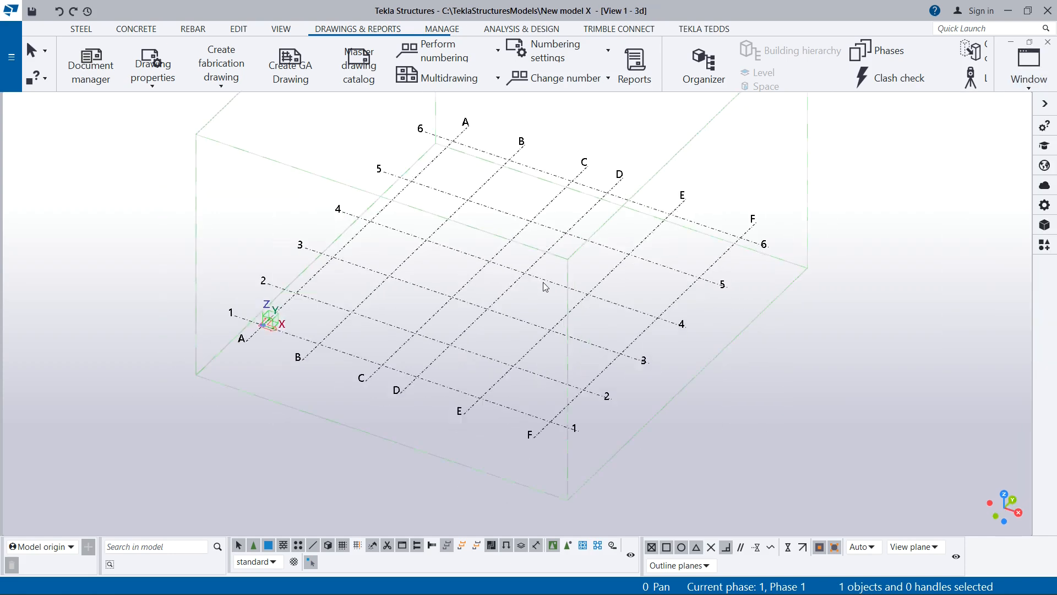
scroll(544, 286, up, 2)
click(1027, 88)
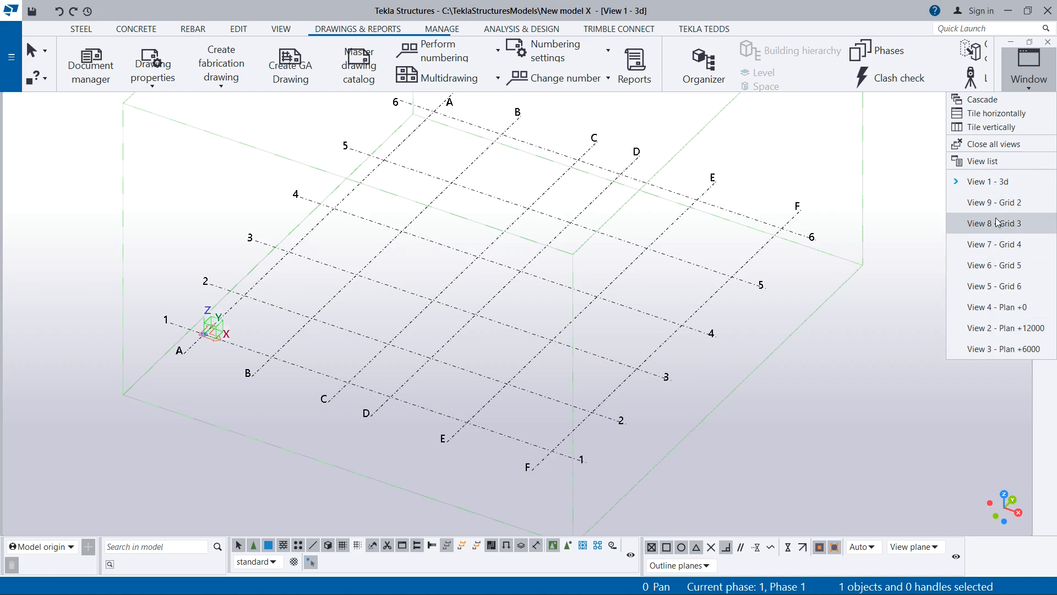
click(1032, 88)
scroll(492, 329, down, 2)
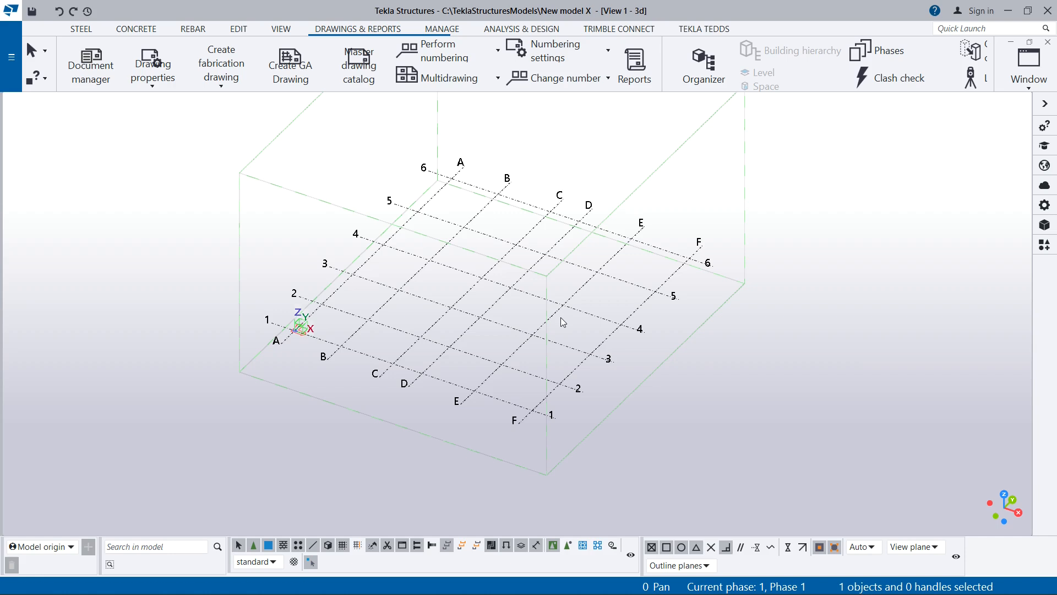
- Cycle through the open plan and elevation views and return to the 3d view
key(ctrl+Tab)
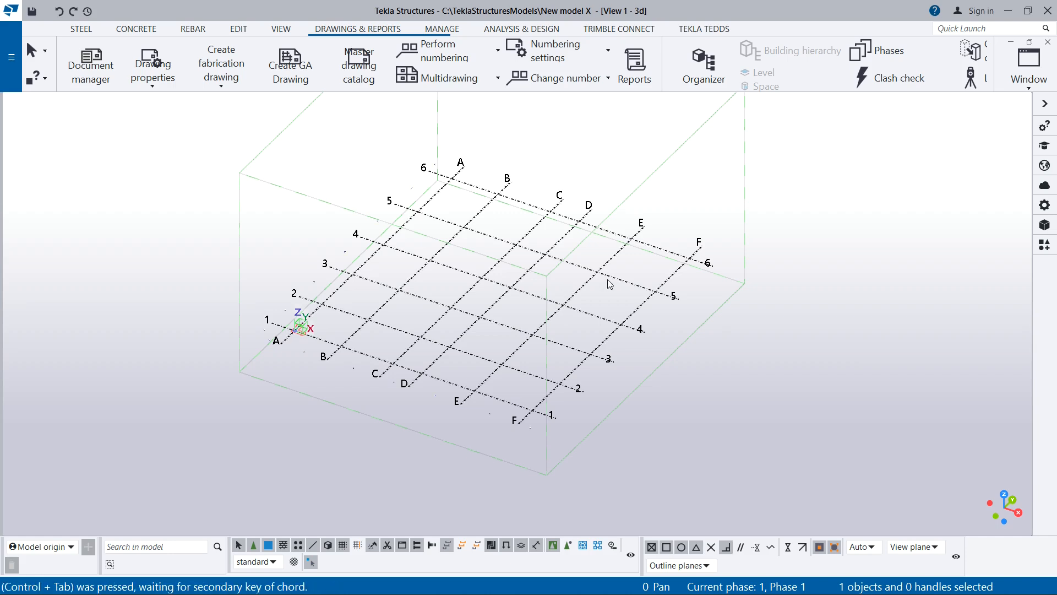
key(ctrl+Tab)
key(ctrl+Tab)
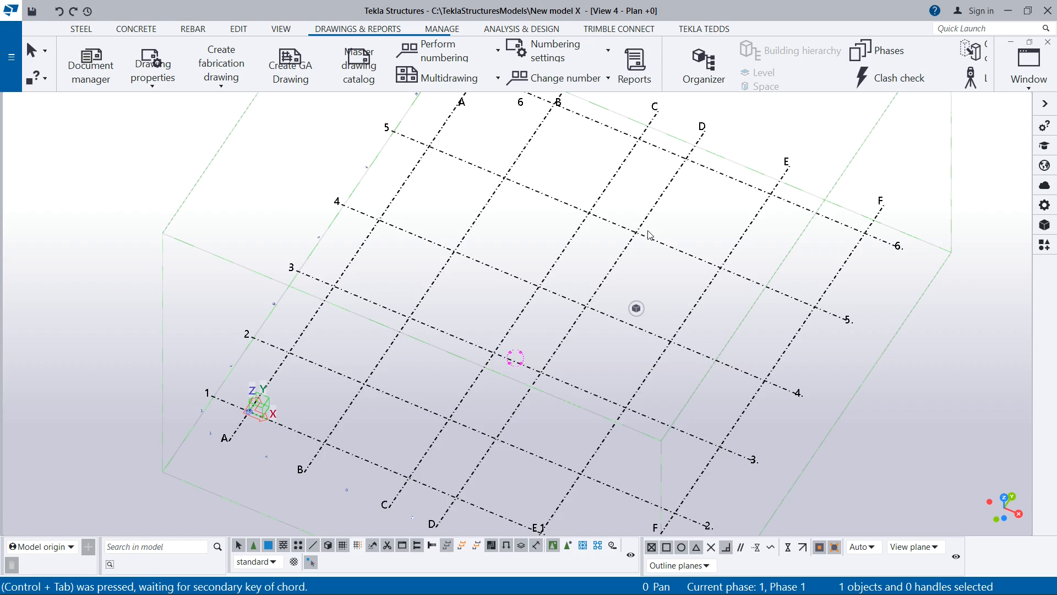
key(ctrl+Tab)
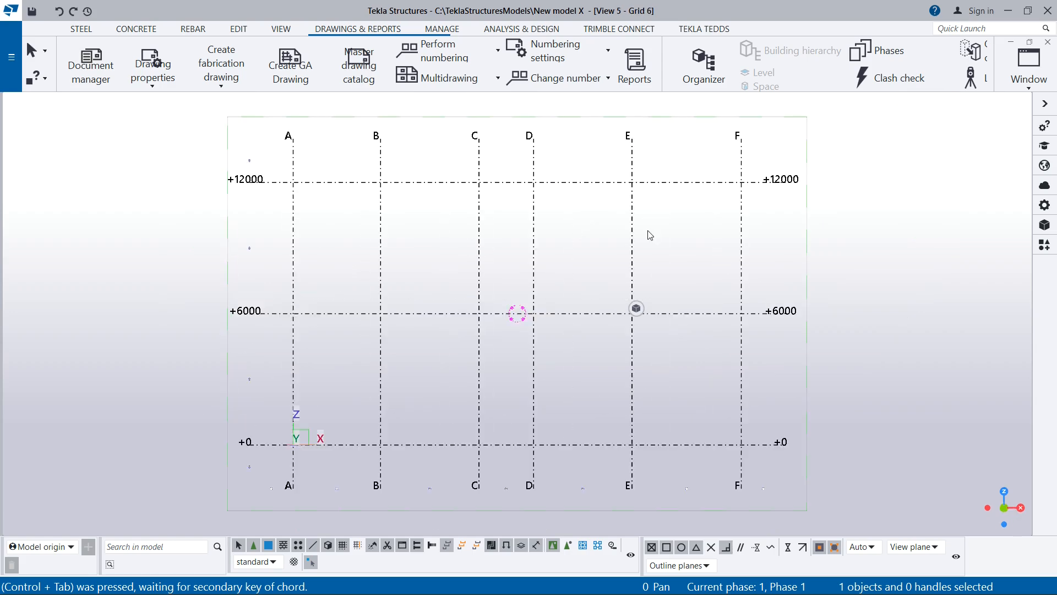
key(ctrl+Tab)
key(ctrl+Tab)
key(ctrl+Tab)
key(ctrl+Tab)
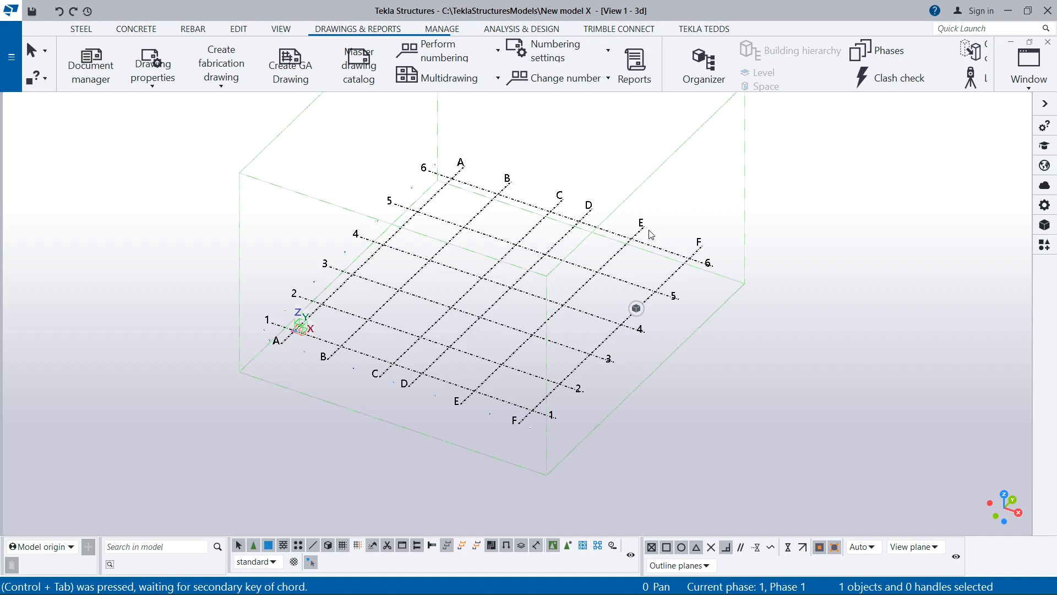
key(ctrl+Tab)
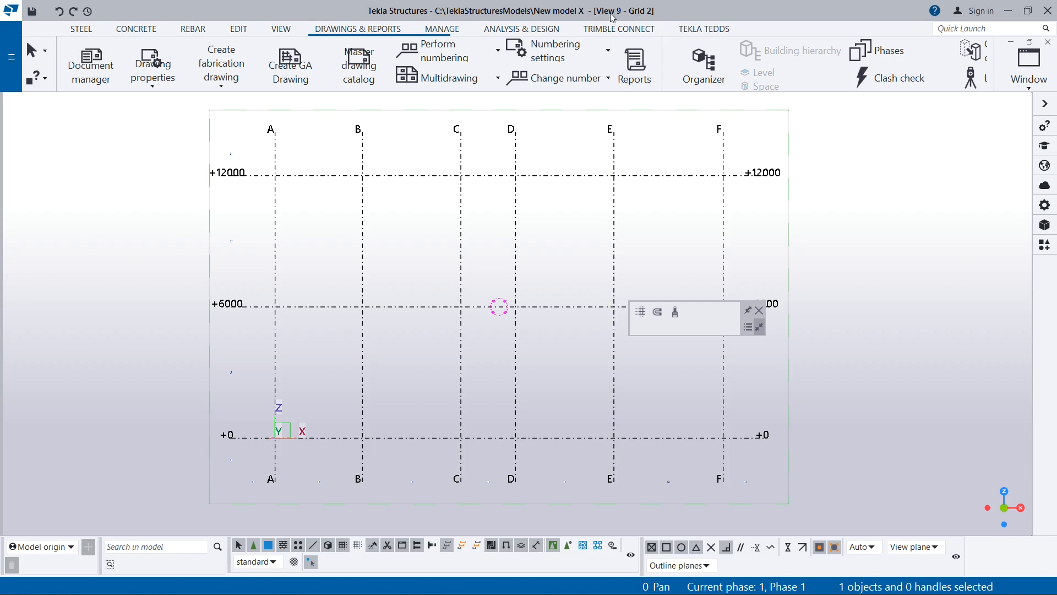
key(ctrl+Tab)
key(ctrl+Tab)
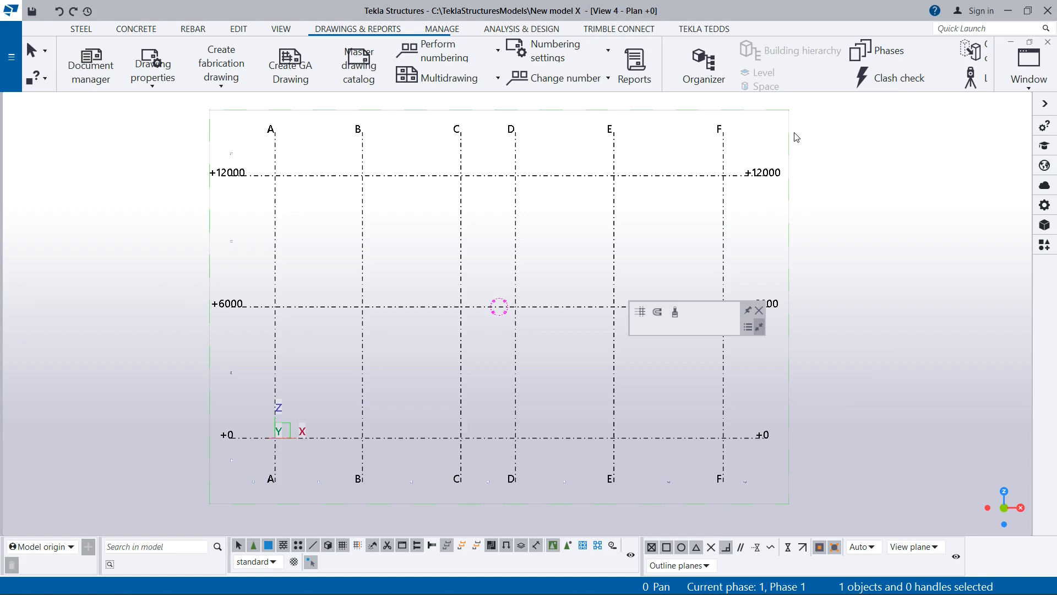
key(ctrl+Tab)
key(ctrl+Tab)
key(ctrl+Tab)
key(ctrl+Tab)
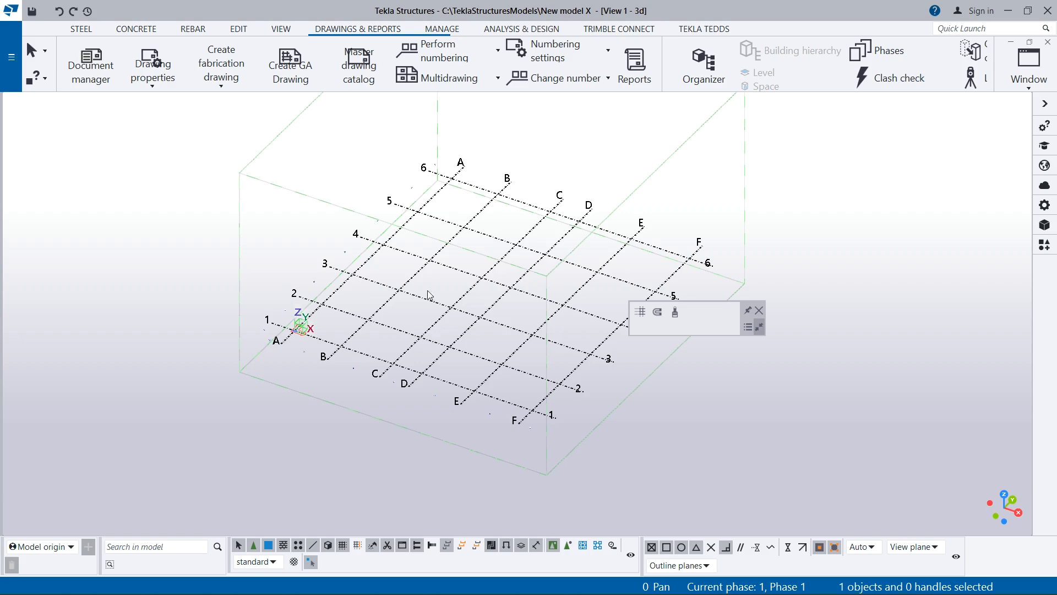
scroll(429, 294, up, 4)
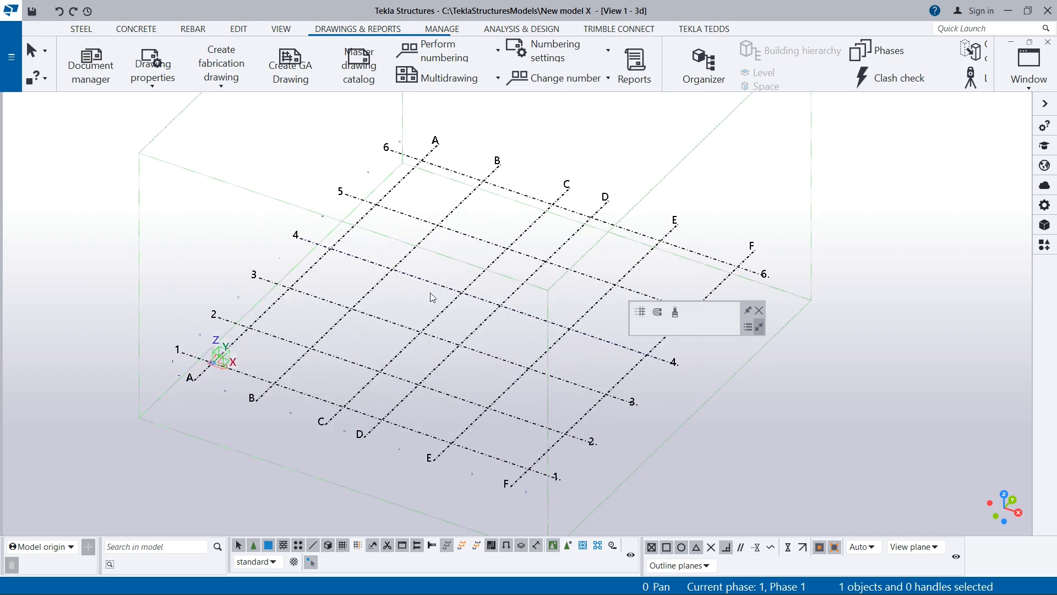
scroll(431, 297, down, 3)
scroll(576, 297, up, 5)
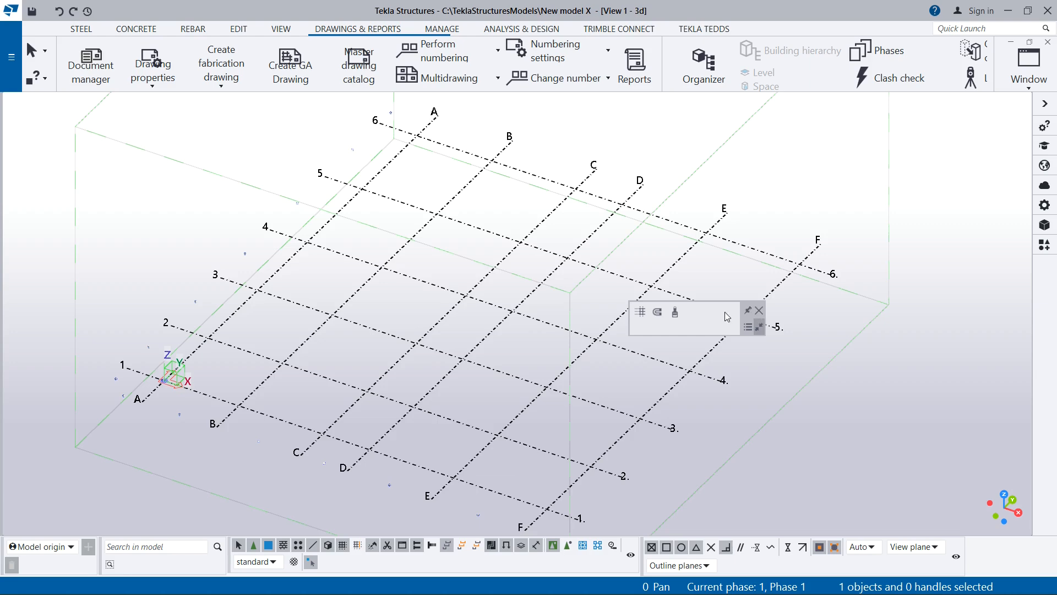
scroll(449, 270, down, 5)
scroll(547, 278, up, 4)
scroll(670, 281, down, 4)
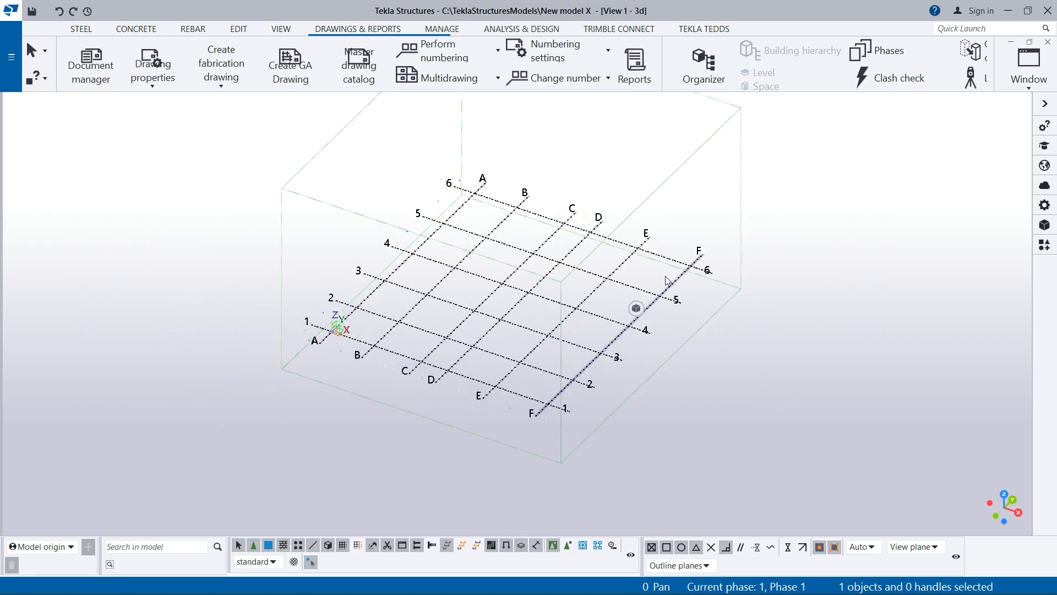
scroll(495, 269, up, 3)
scroll(440, 261, down, 3)
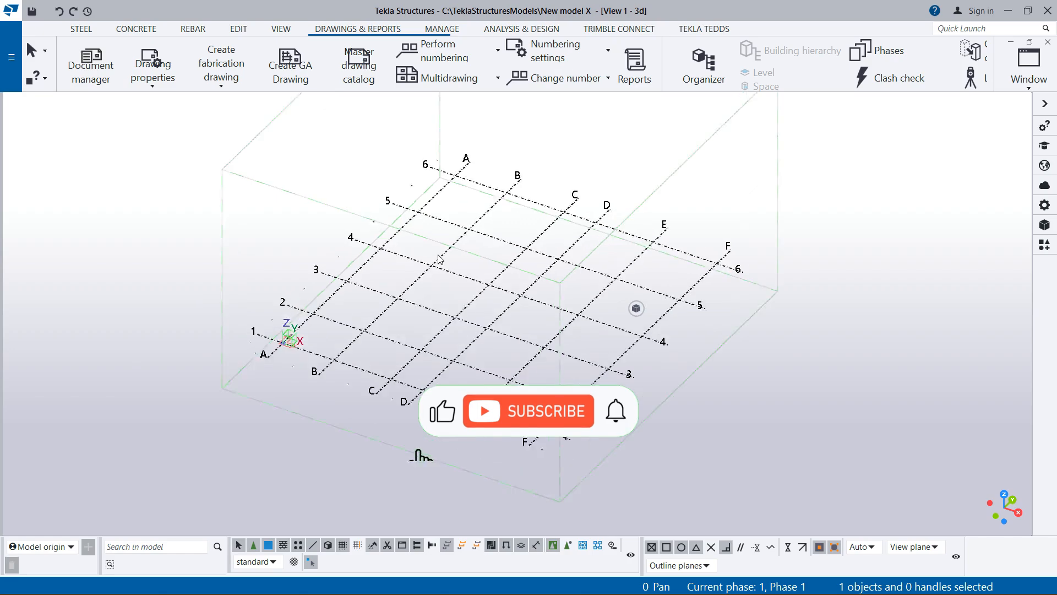
scroll(551, 270, up, 3)
scroll(588, 278, down, 2)
scroll(588, 278, up, 2)
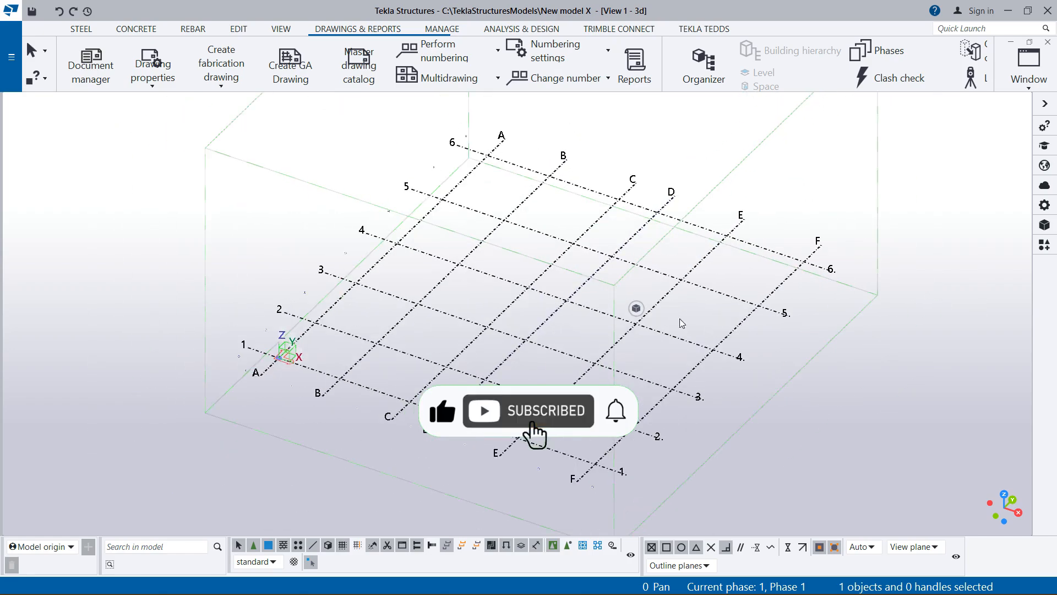